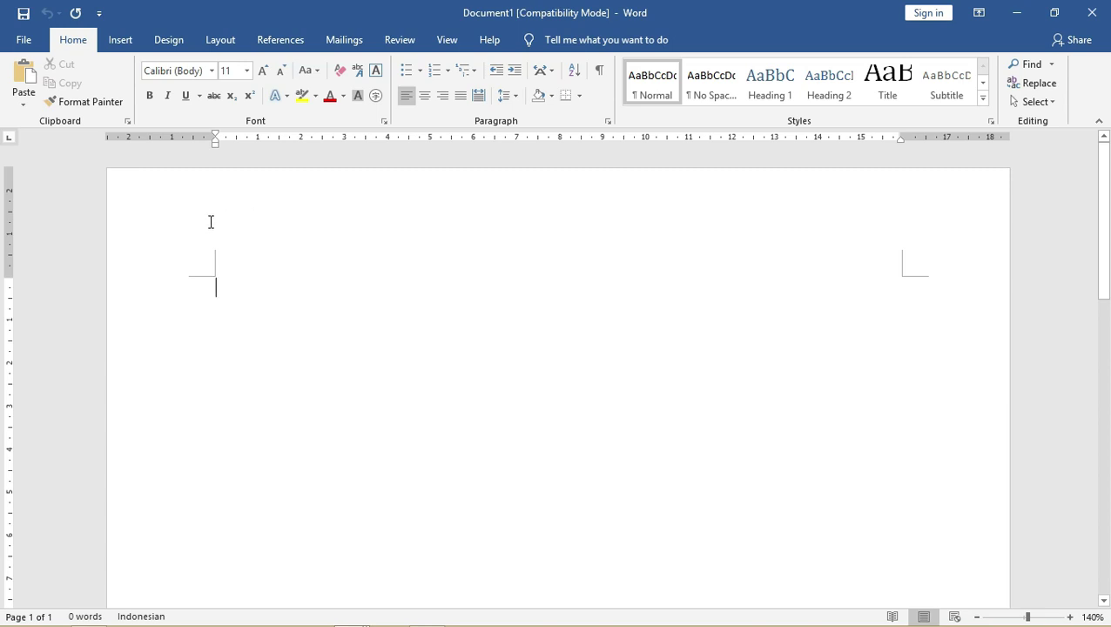
Set the page's paper size to Envelope C6.
scroll(210, 222, "down", 3, "ctrl")
scroll(222, 226, "down", 2, "ctrl")
scroll(412, 221, "down", 5)
scroll(412, 221, "up", 5)
scroll(409, 220, "up", 2, "ctrl")
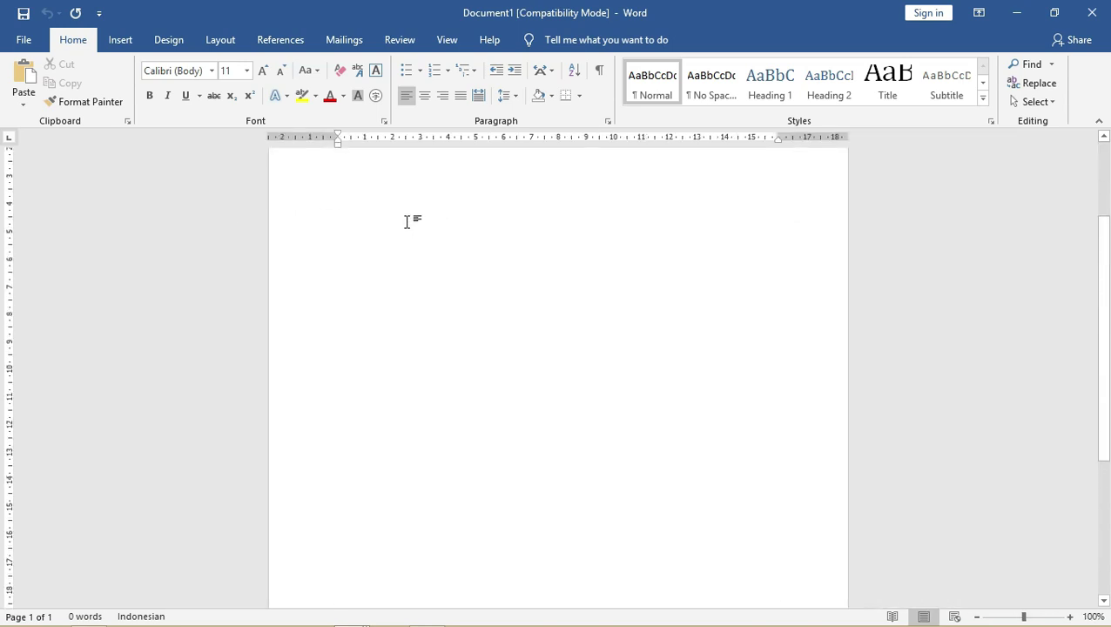
scroll(409, 219, "down", 1, "ctrl")
scroll(409, 219, "down", 1, "ctrl")
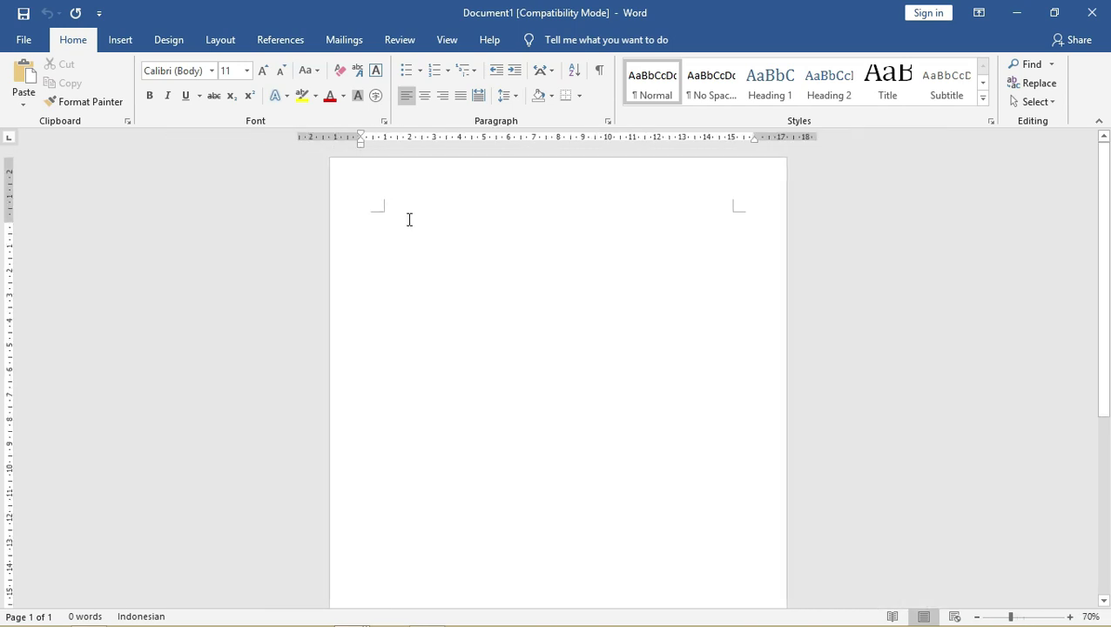
scroll(409, 220, "up", 2, "ctrl")
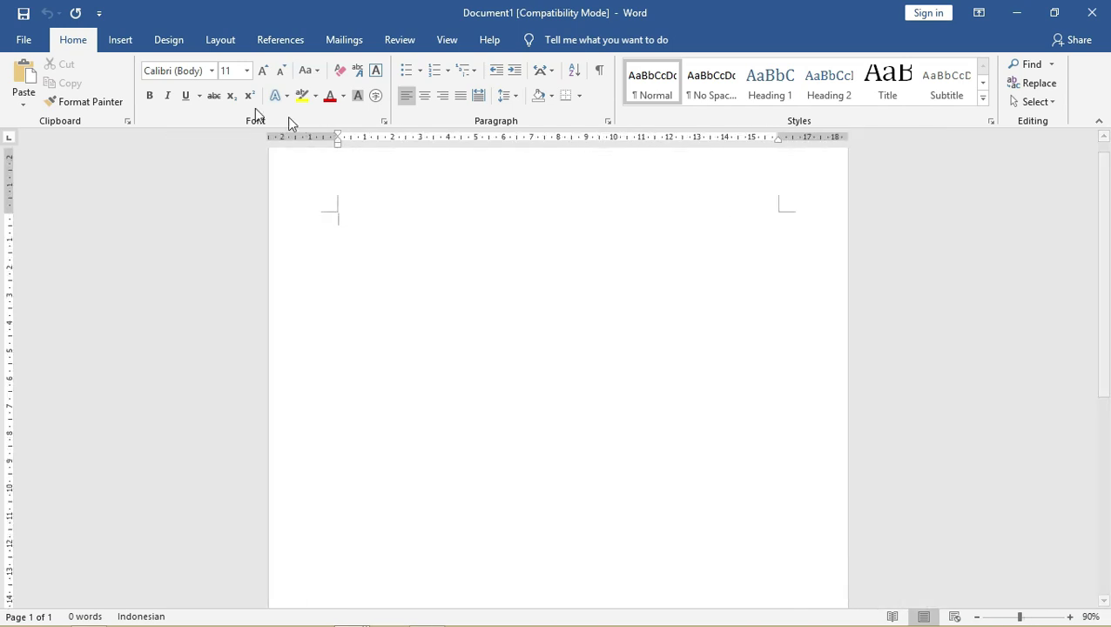
left_click(220, 41)
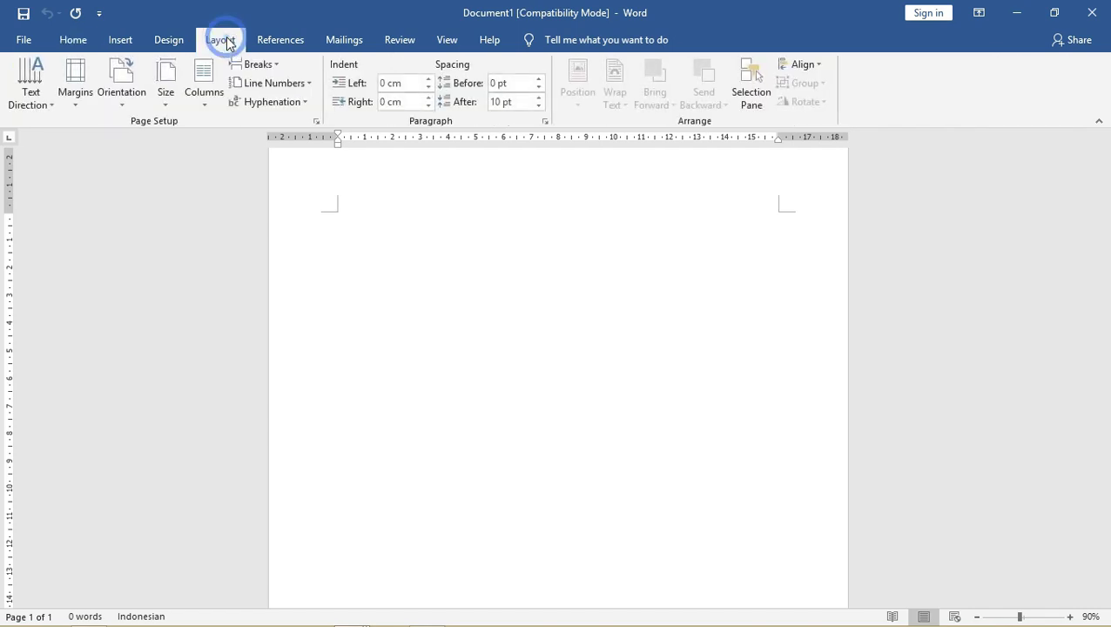
left_click(166, 95)
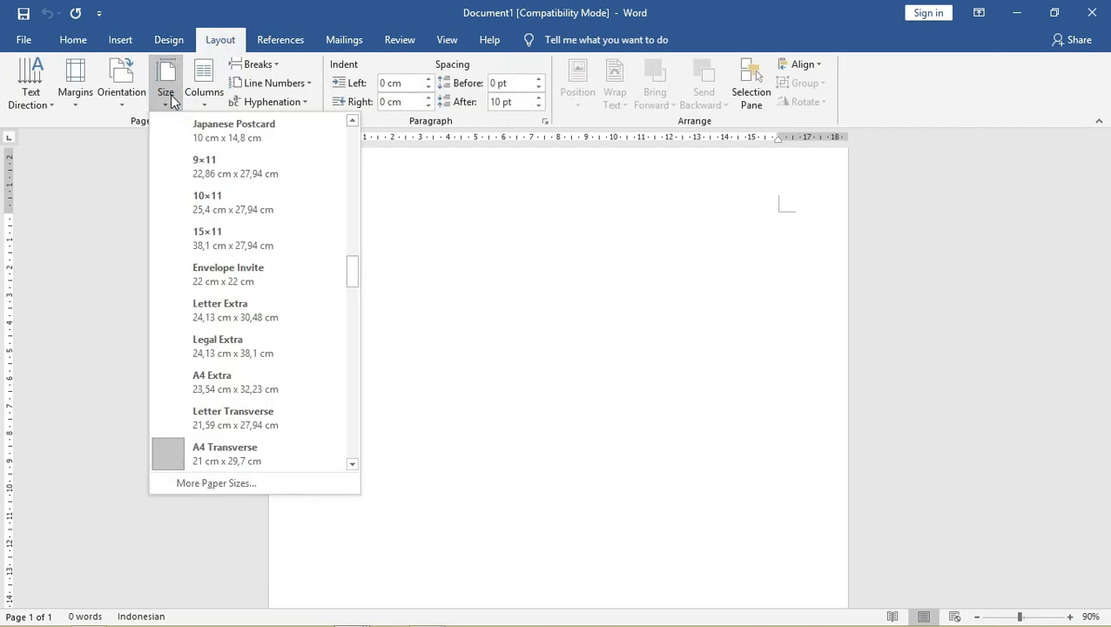
mouse_move(356, 273)
left_mouse_down()
mouse_move(344, 445)
mouse_move(355, 243)
left_mouse_up()
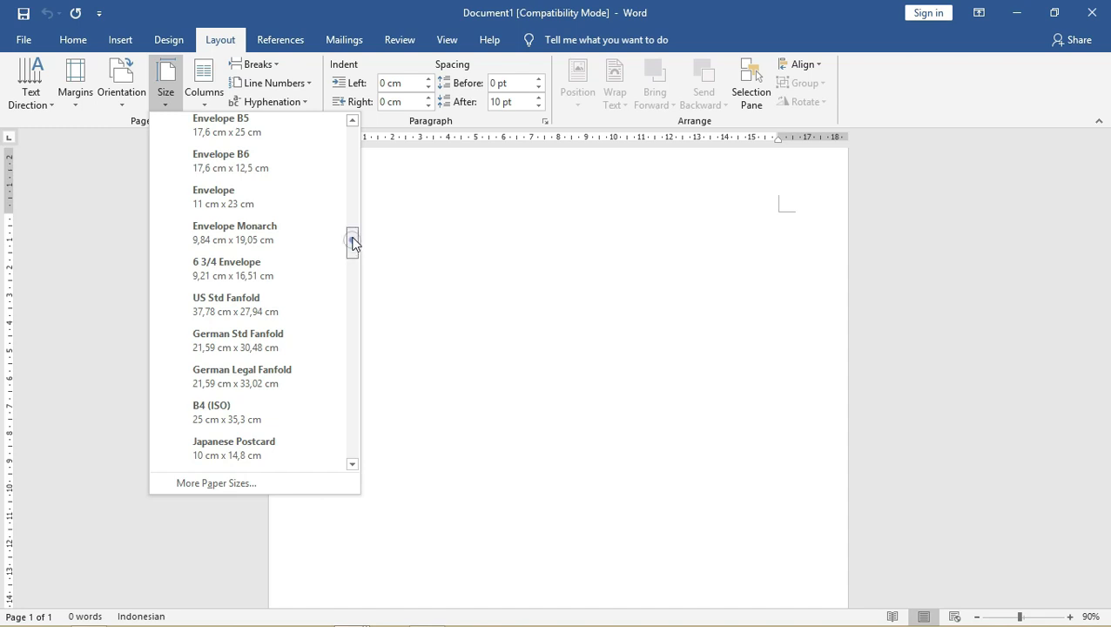
left_click_drag(355, 244, 354, 240)
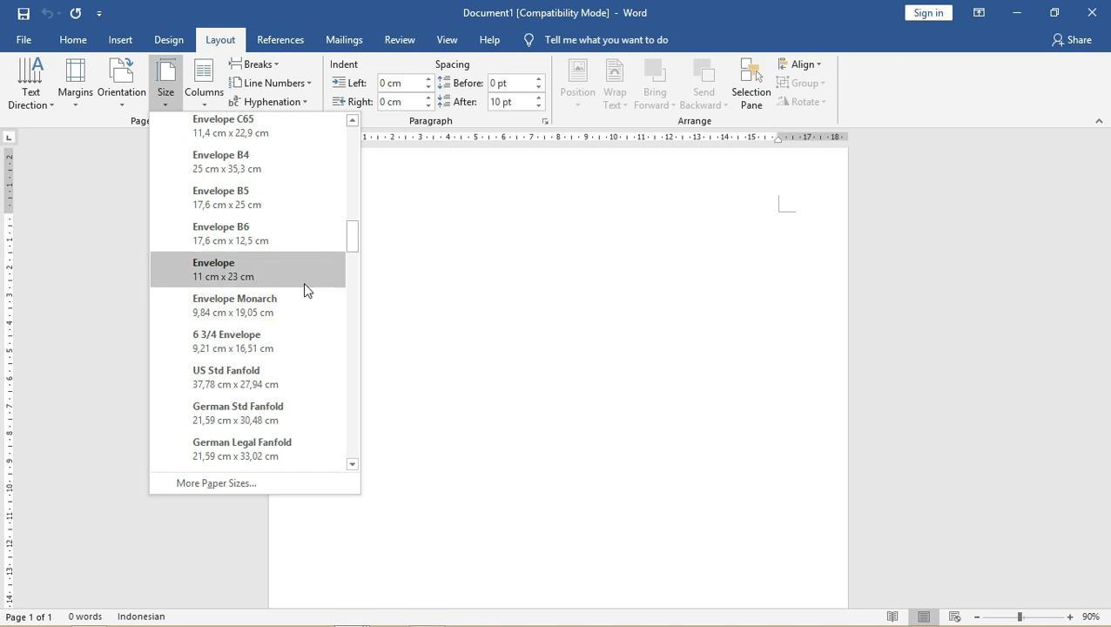
key("Escape")
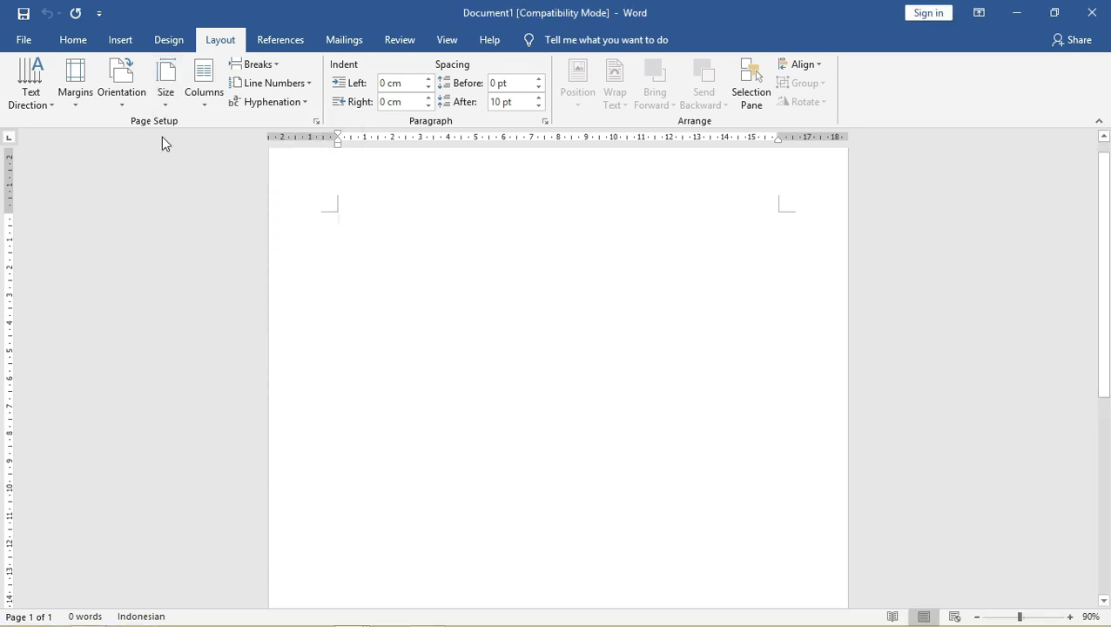
left_click(168, 96)
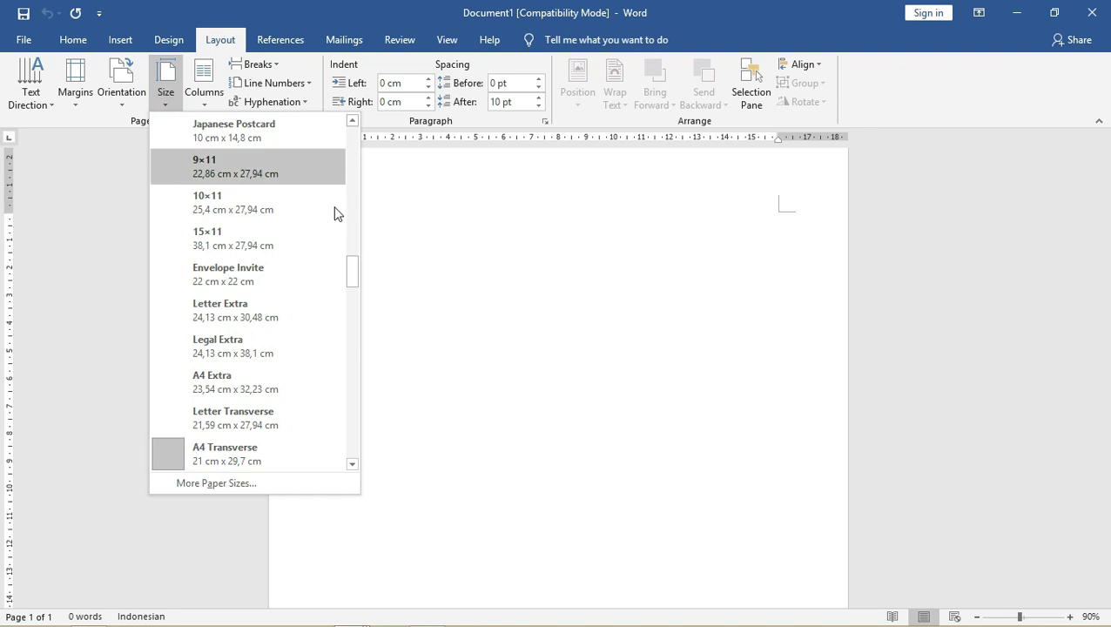
left_click_drag(355, 266, 354, 228)
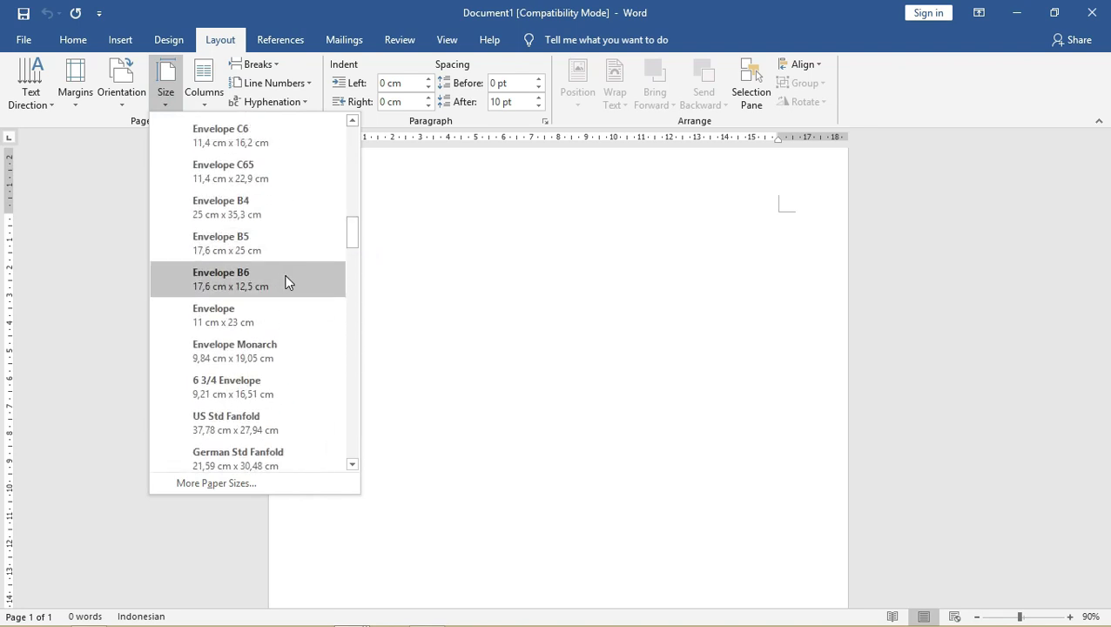
left_click(287, 140)
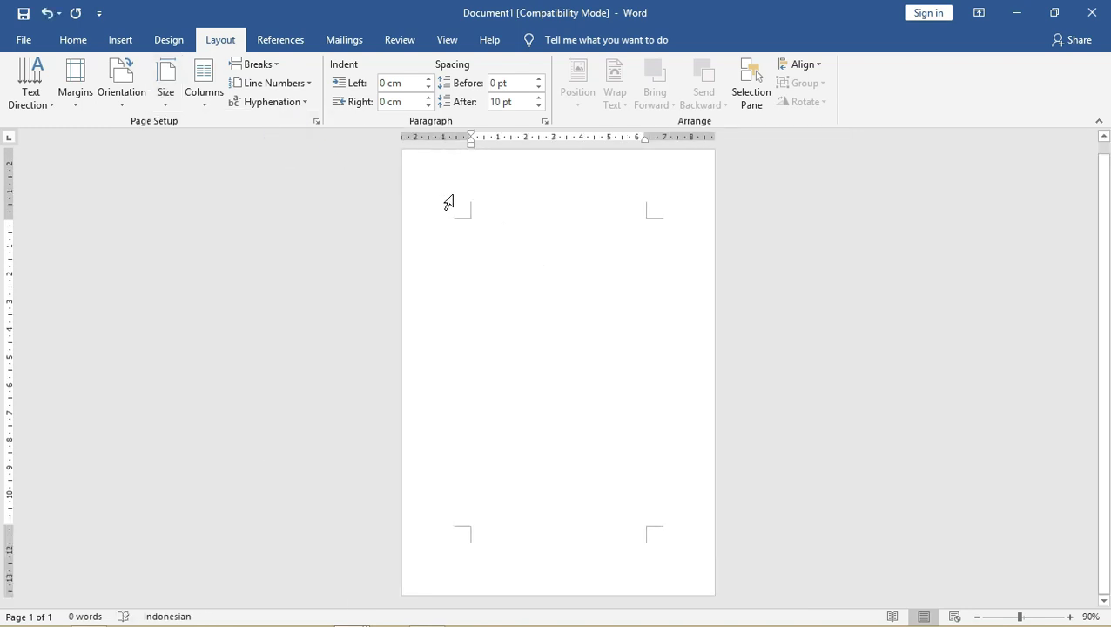
Switch the page orientation to Landscape.
left_click(165, 98)
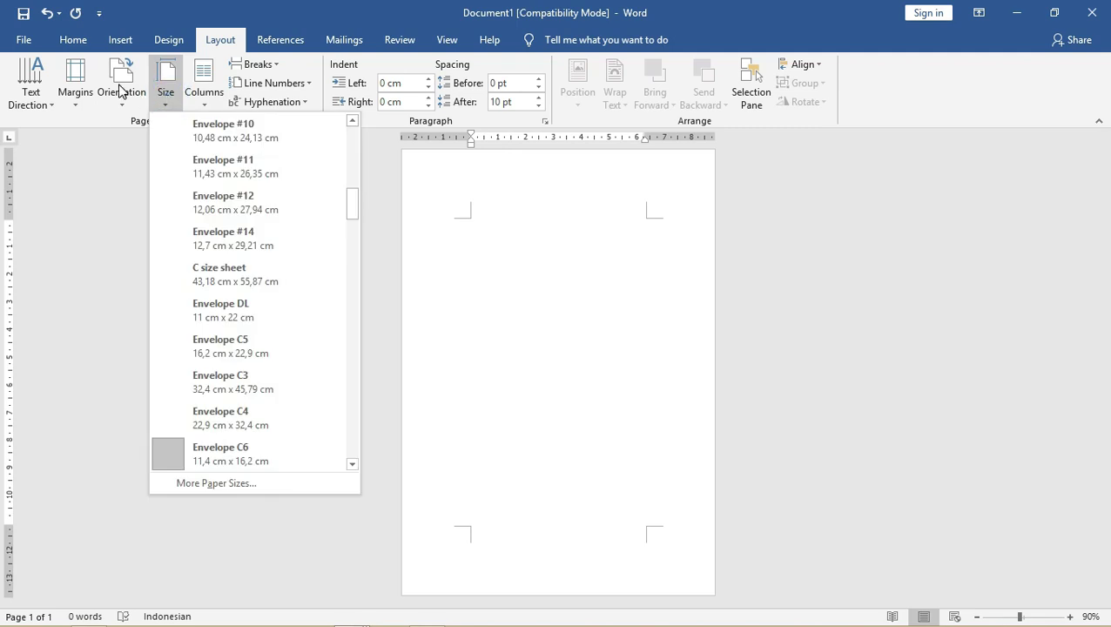
left_click(122, 98)
left_click(123, 100)
left_click(145, 162)
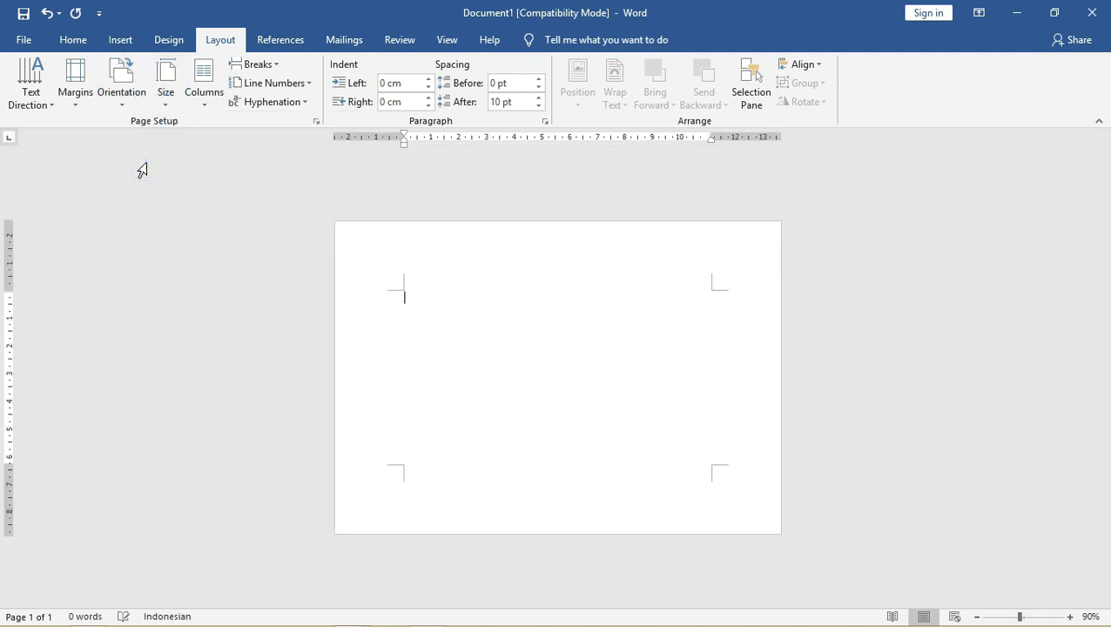
Set Top, Bottom, Left and Right margins to 0,5 cm in Custom Margins.
left_click(81, 103)
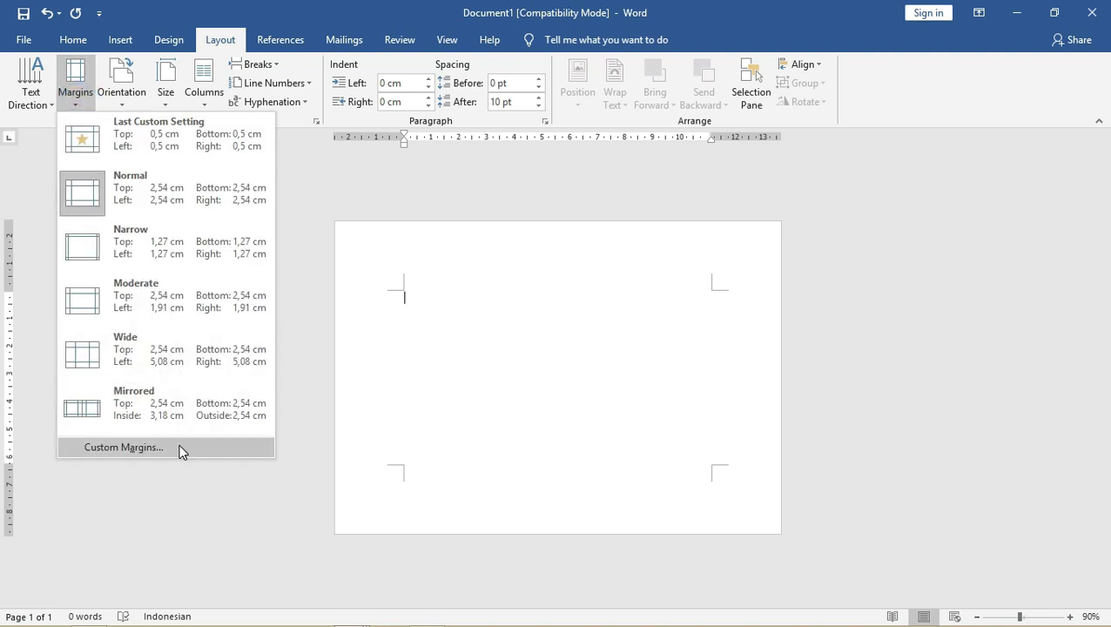
left_click(177, 447)
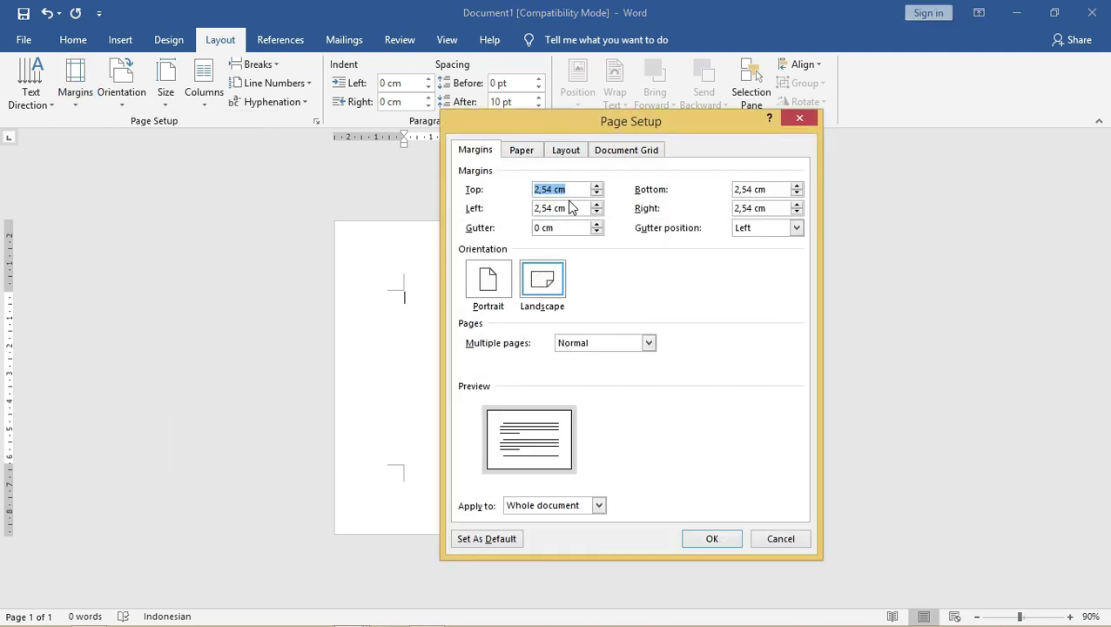
type("0")
double_click(570, 188)
left_click_drag(570, 209, 519, 211)
type("0,5 cm")
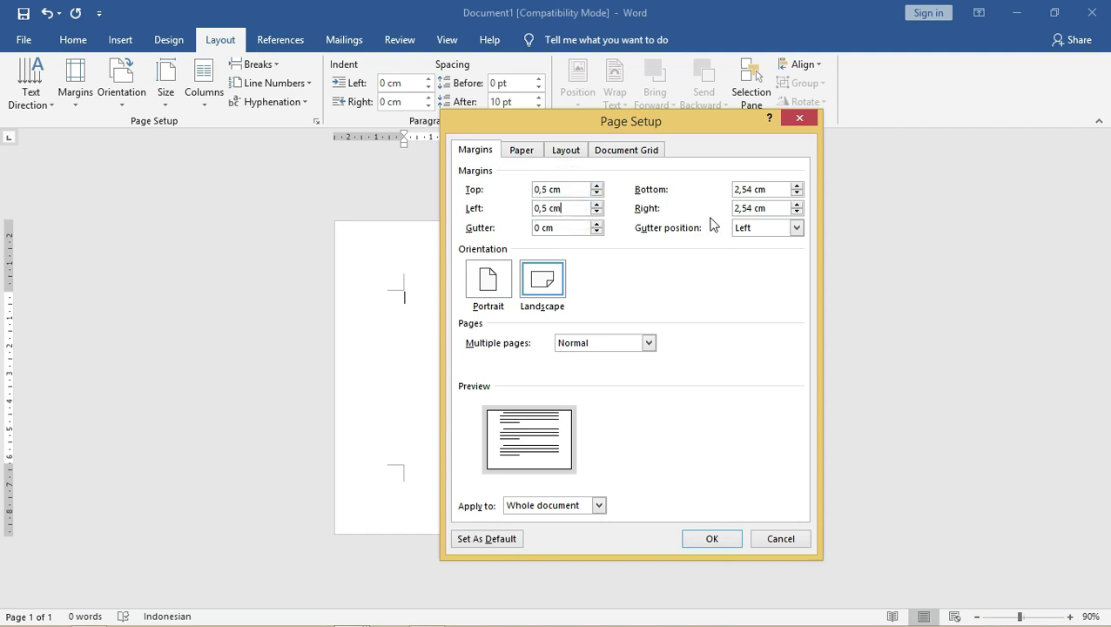
left_click_drag(775, 189, 716, 189)
type("0,5 cm")
left_click_drag(776, 208, 719, 208)
type("0,5 cm")
left_click(769, 190)
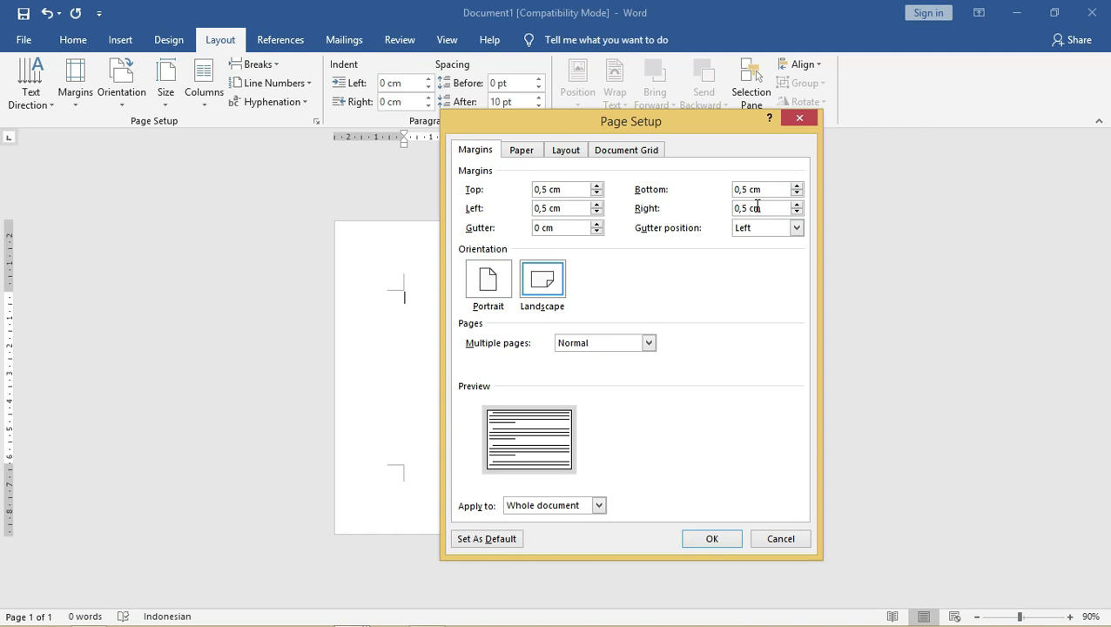
left_click(712, 540)
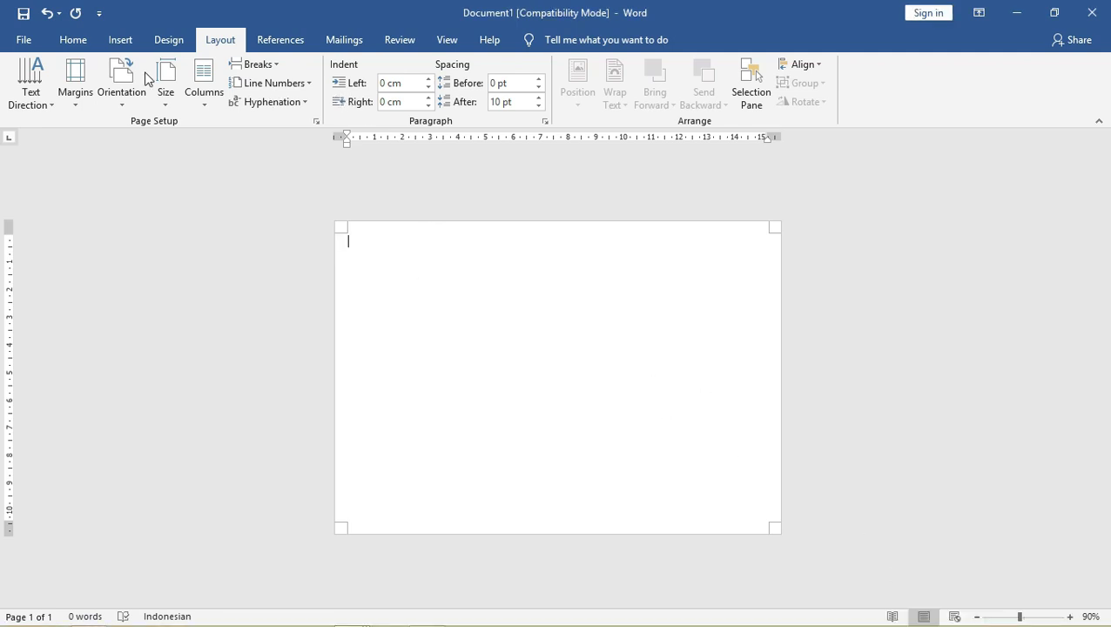
Draw a rectangle covering the page's left half, reaching the top edge.
left_click(106, 41)
left_click(202, 102)
left_click(219, 136)
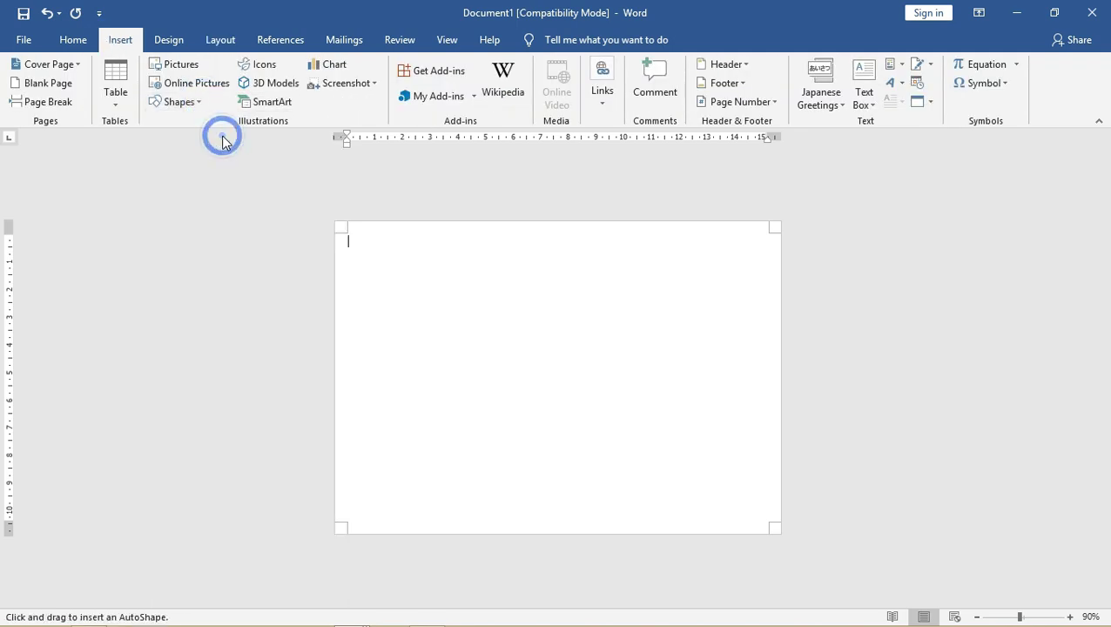
mouse_move(552, 225)
left_mouse_down()
mouse_move(406, 559)
mouse_move(333, 534)
left_mouse_up()
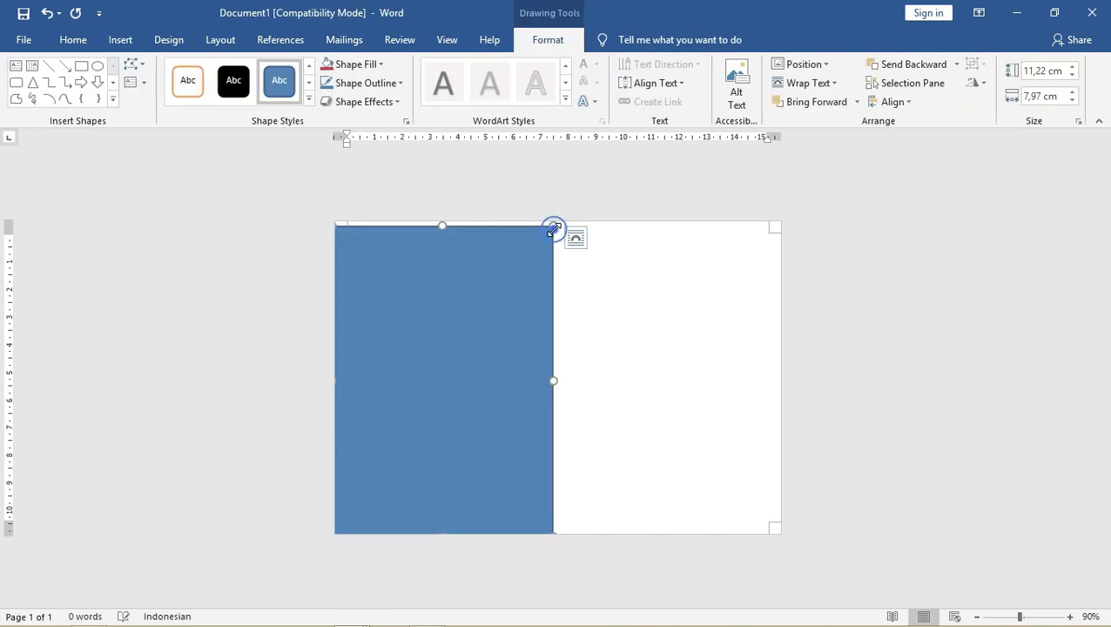
left_click_drag(554, 224, 558, 221)
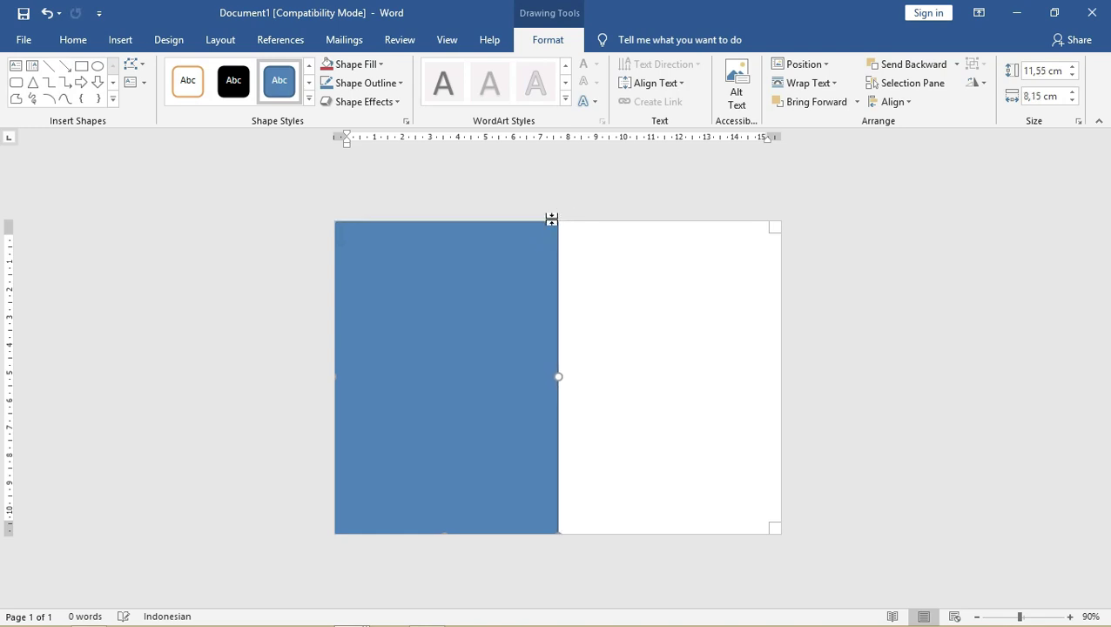
Fill the rectangle navy and set its outline to No Outline.
left_click(369, 66)
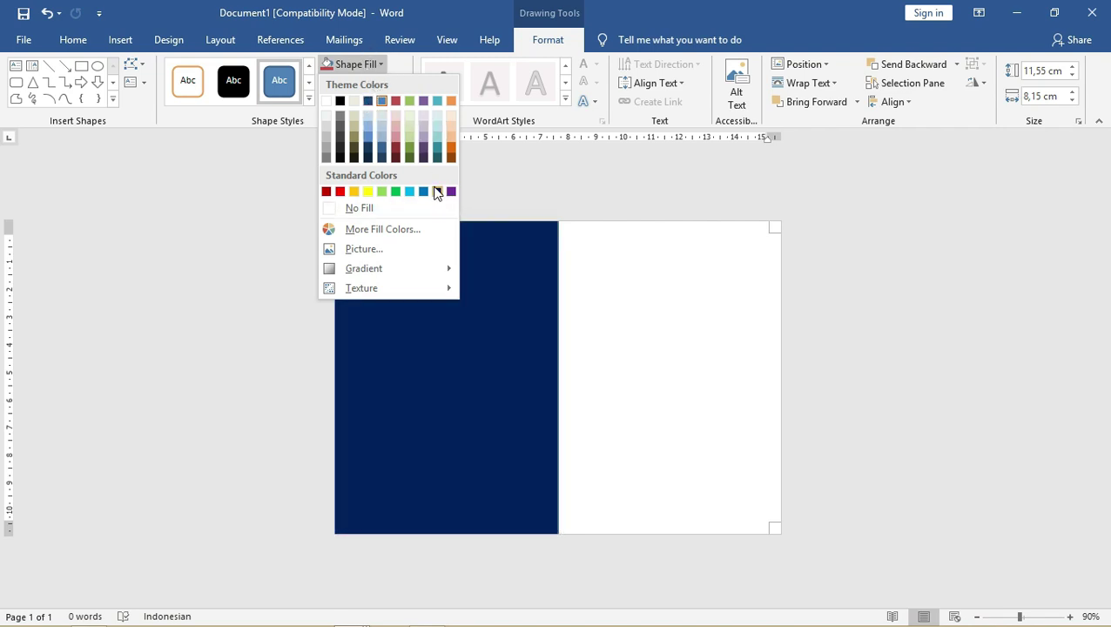
left_click(436, 192)
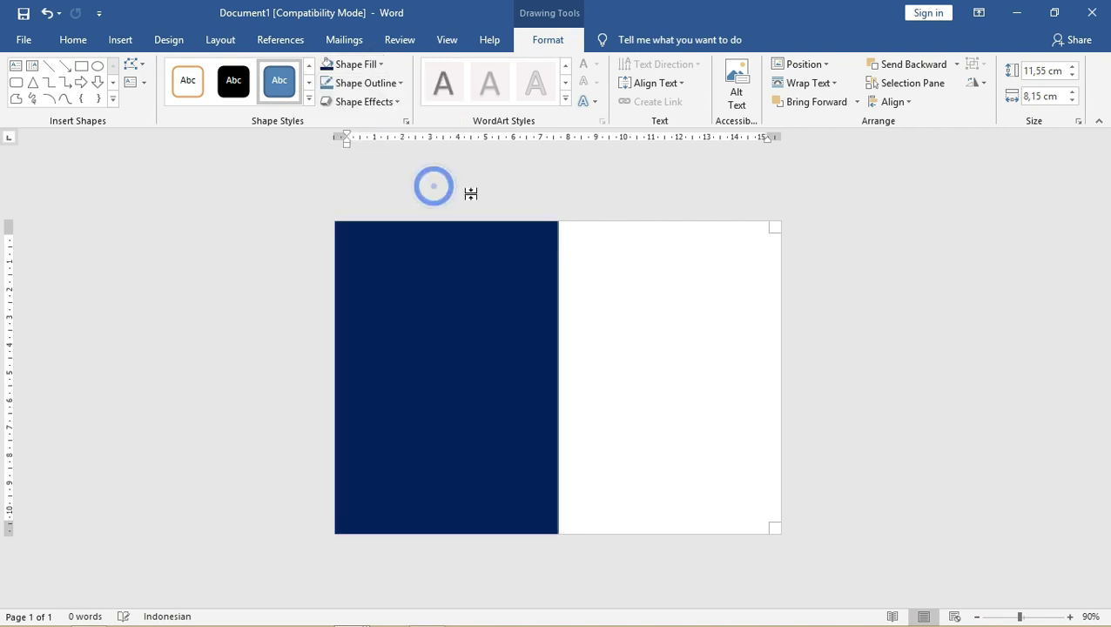
left_click(387, 90)
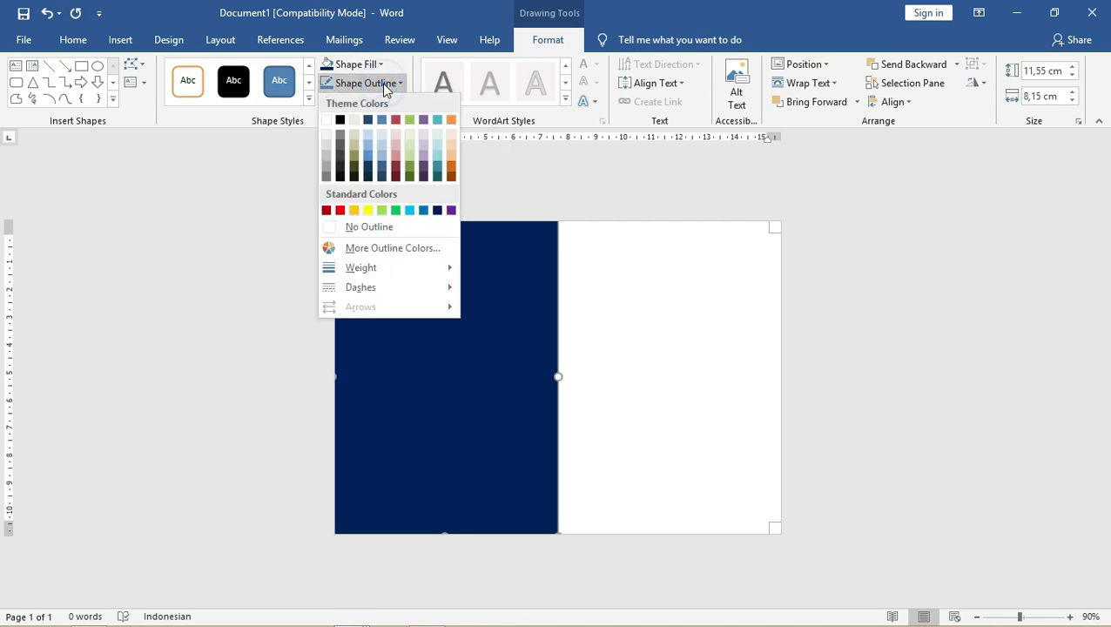
left_click(406, 228)
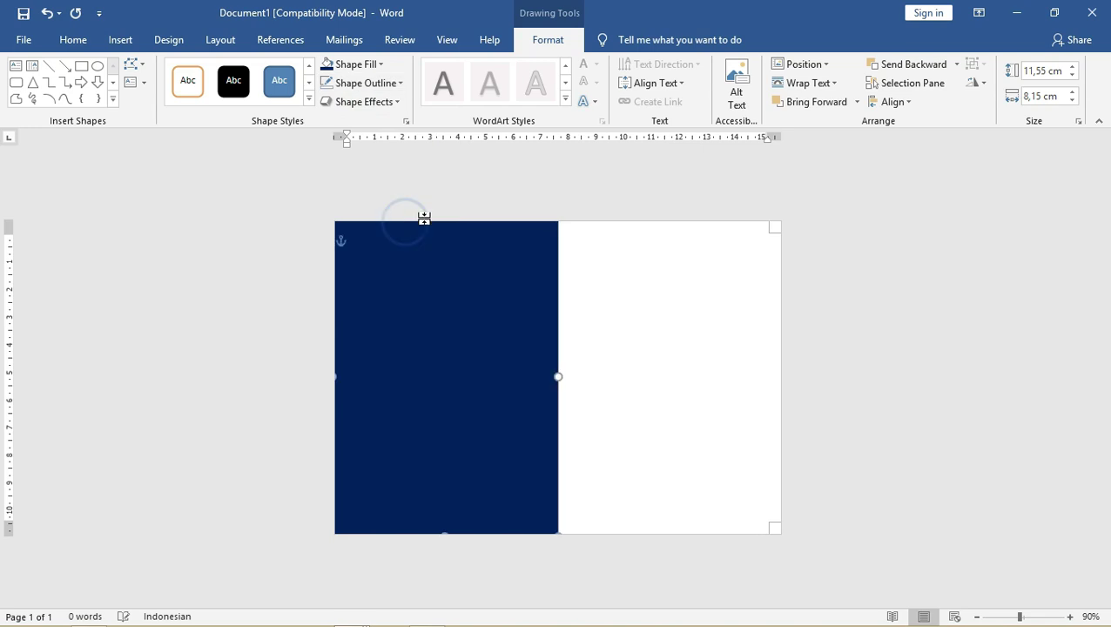
left_click(483, 176)
scroll(464, 215, "up", 2, "ctrl")
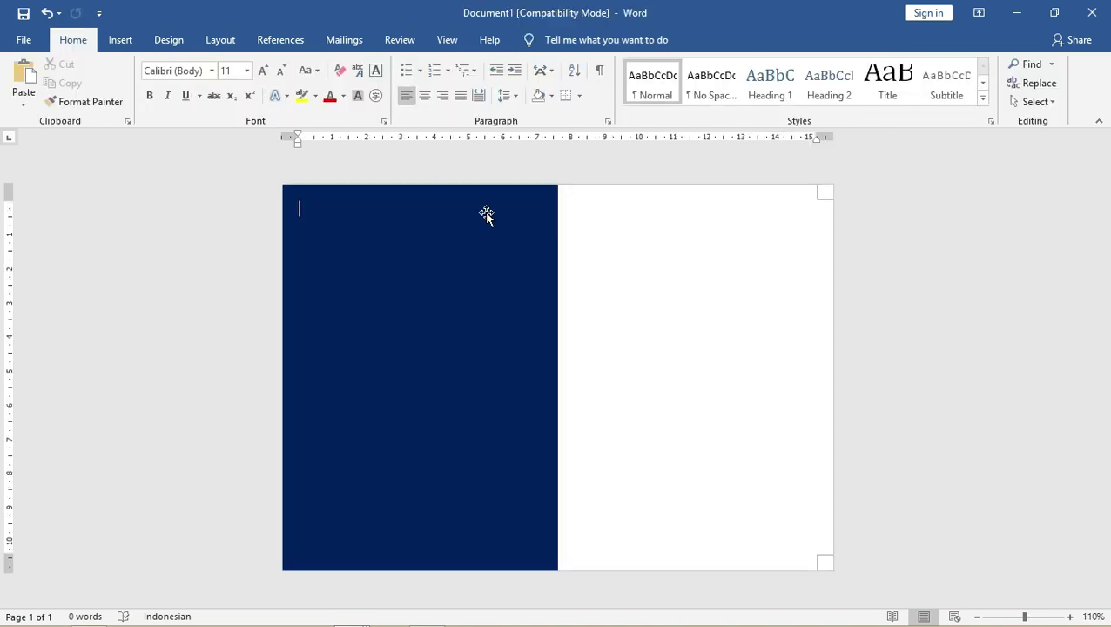
left_click(473, 252)
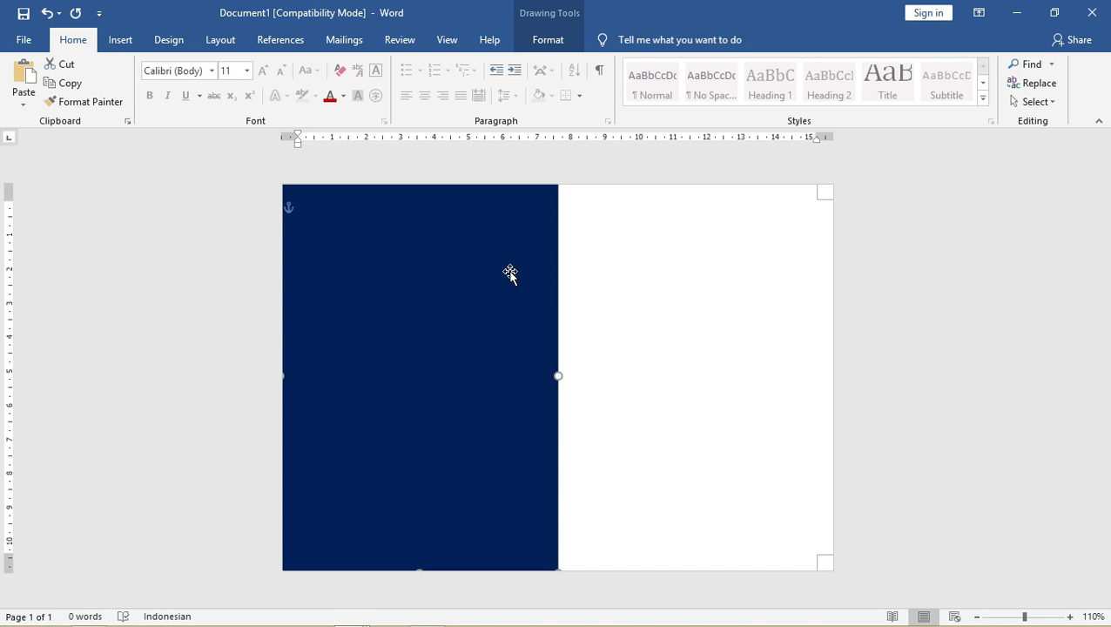
Draw a vertical straight line against the navy panel's right edge.
left_click(122, 40)
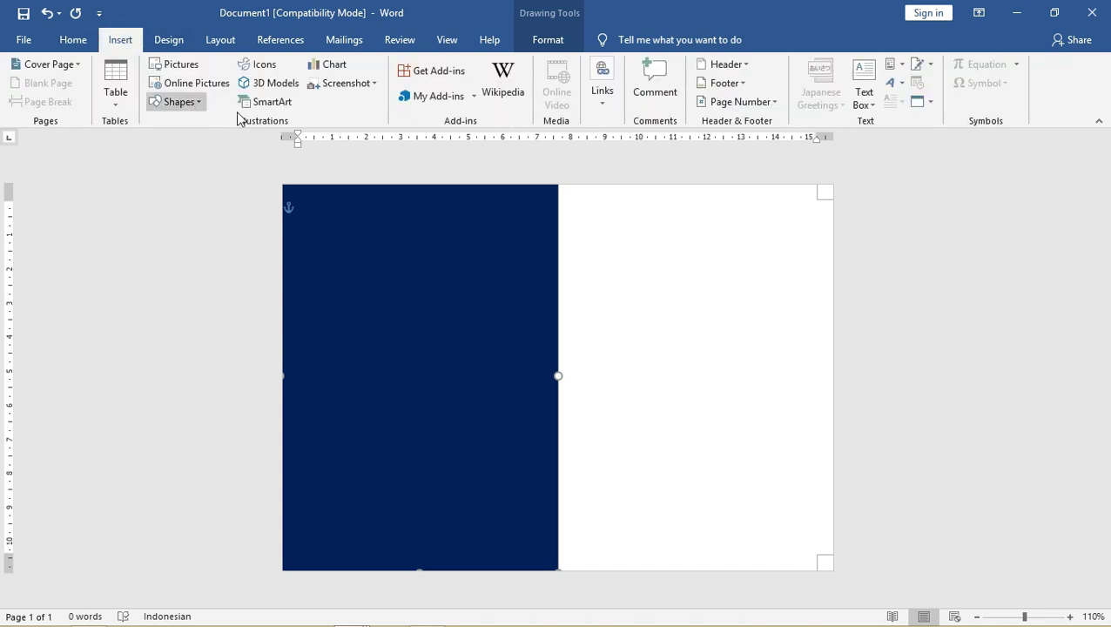
left_click(196, 103)
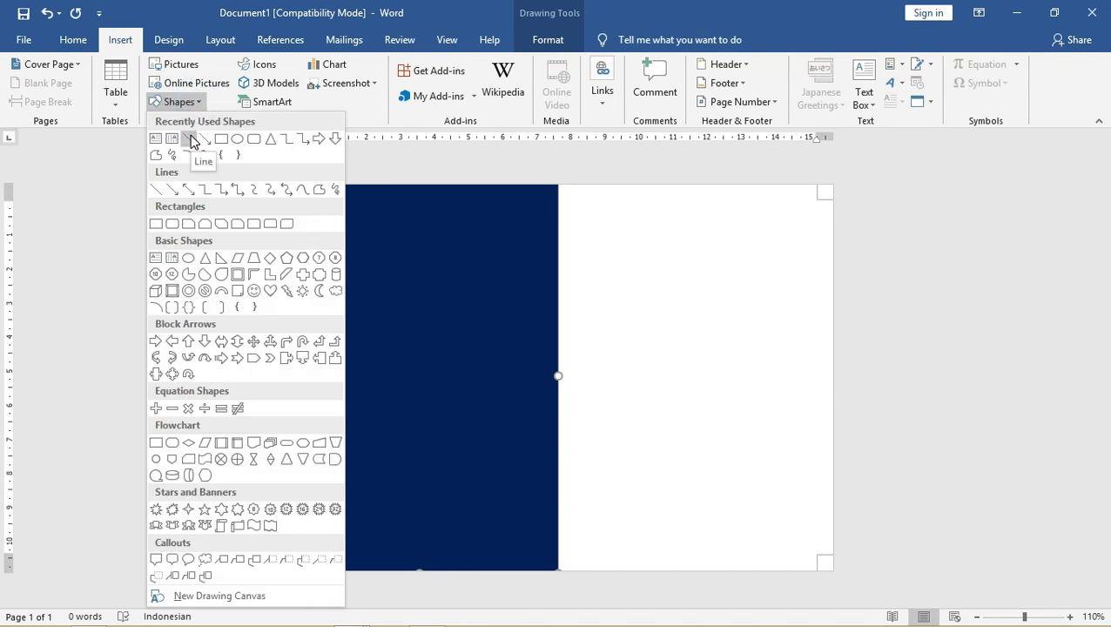
left_click(194, 142)
mouse_move(600, 202)
left_mouse_down()
mouse_move(626, 369)
mouse_move(600, 465)
mouse_move(577, 375)
left_mouse_up()
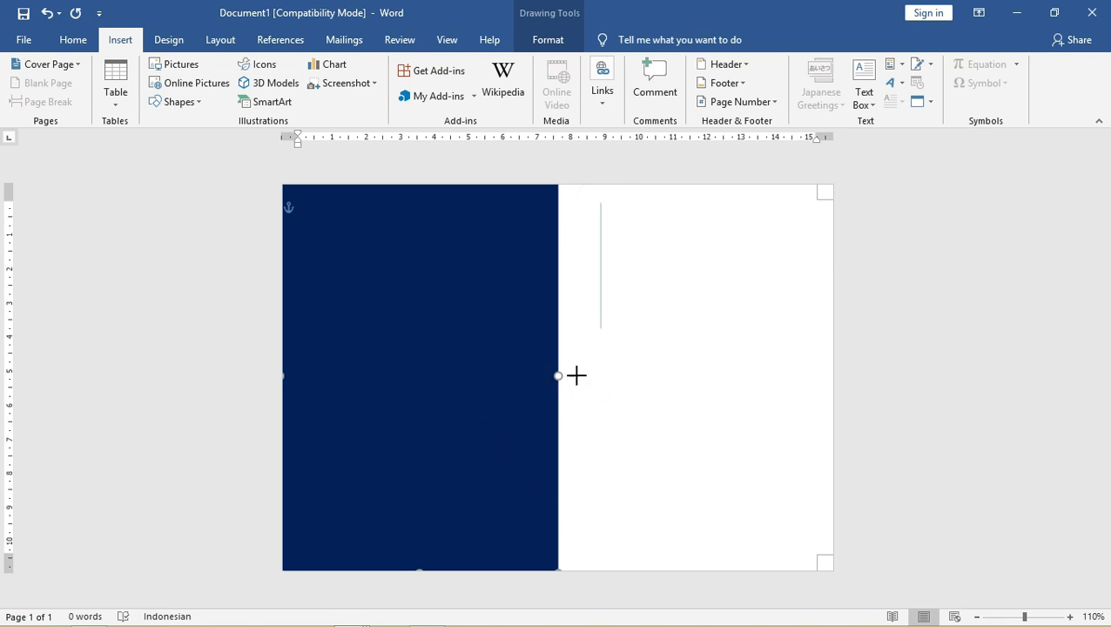
mouse_move(576, 375)
left_mouse_down()
mouse_move(571, 488)
mouse_move(599, 541)
mouse_move(599, 570)
left_mouse_up()
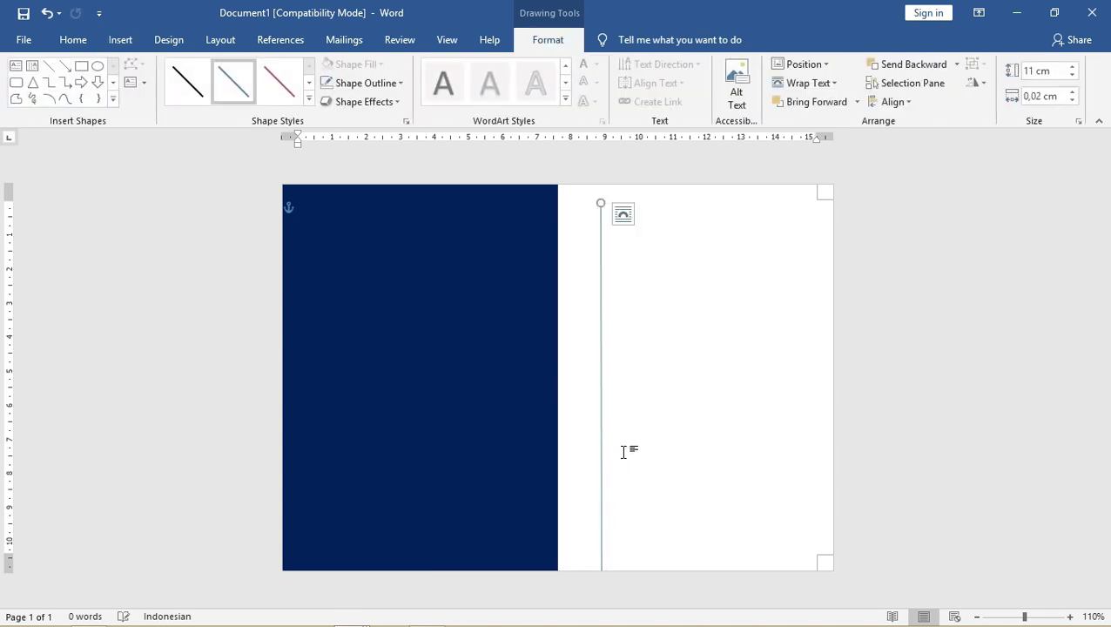
left_click_drag(601, 396, 558, 371)
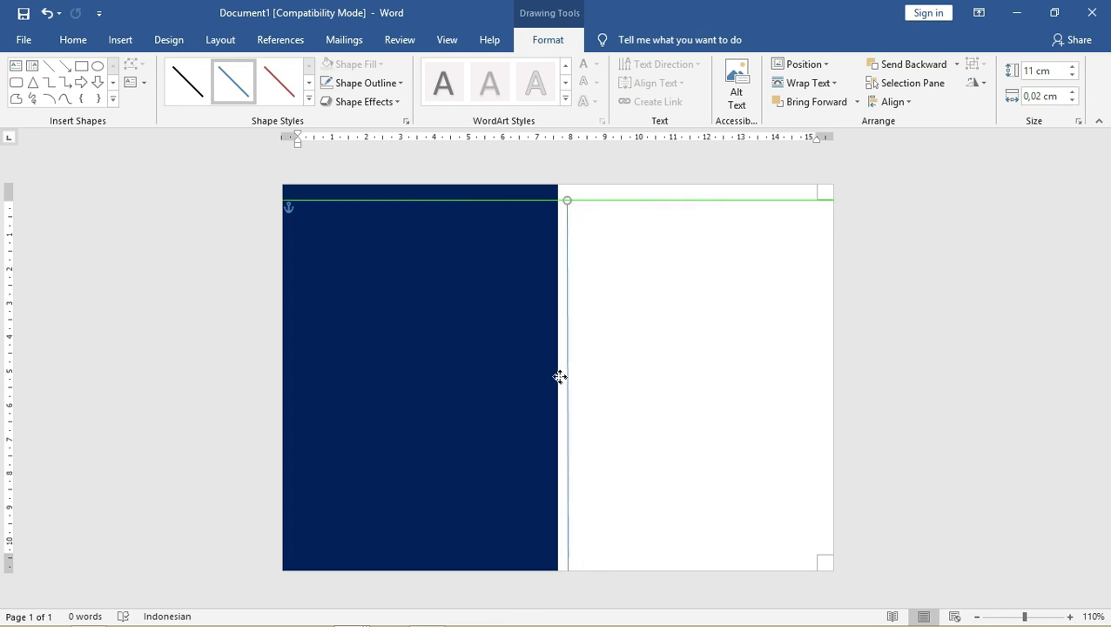
Make the line 6 pt thick and stretch it to the page top.
left_click(370, 82)
mouse_move(383, 267)
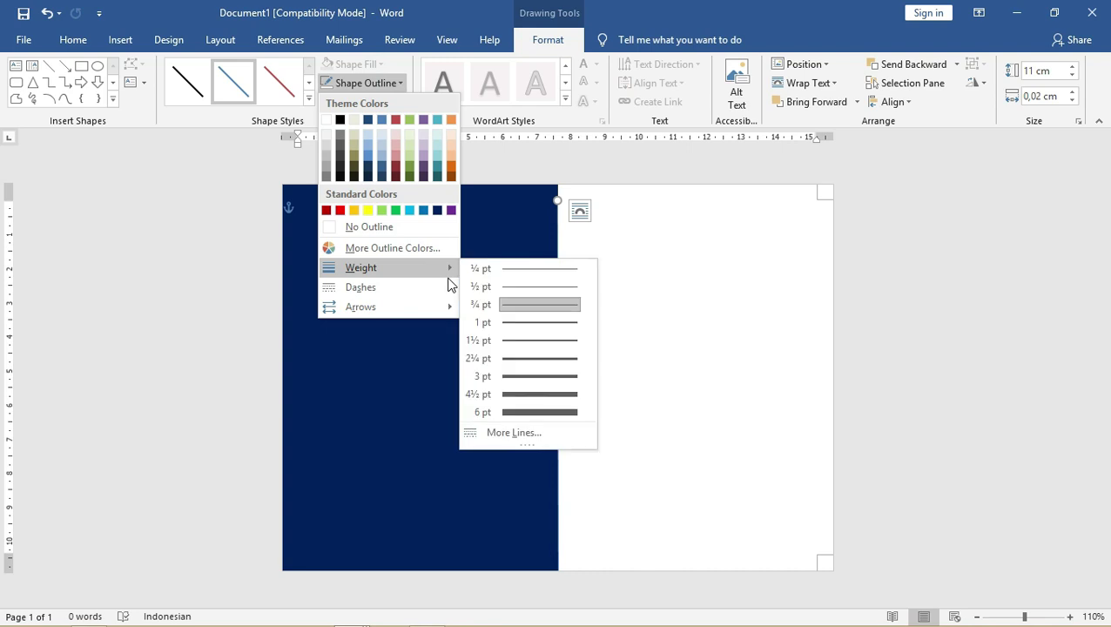
left_click(564, 414)
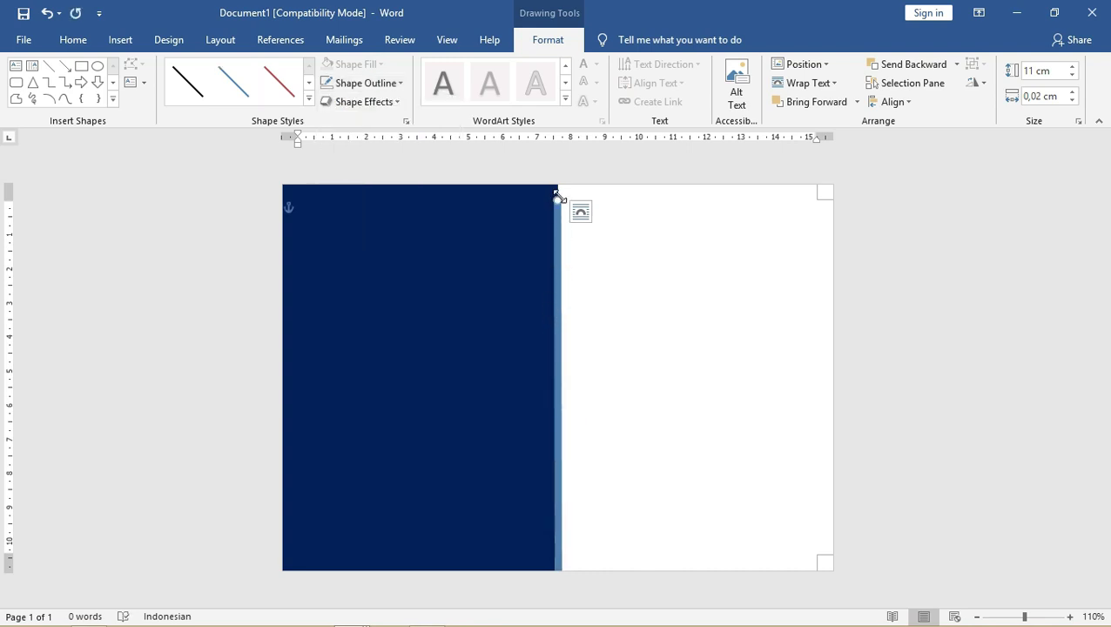
left_click_drag(555, 193, 554, 176)
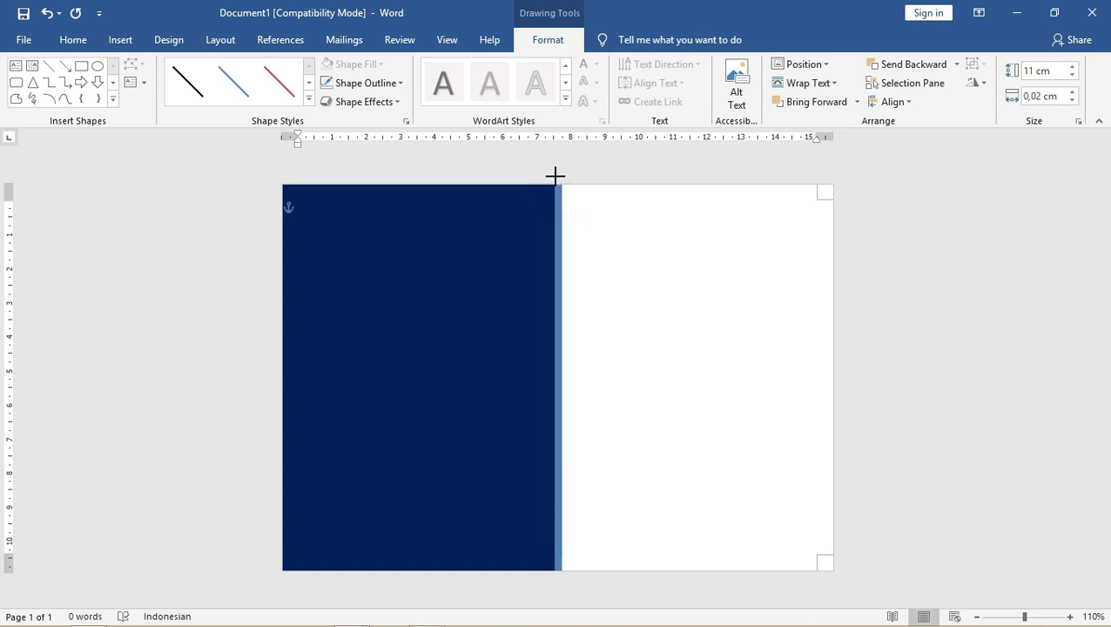
left_click(613, 240)
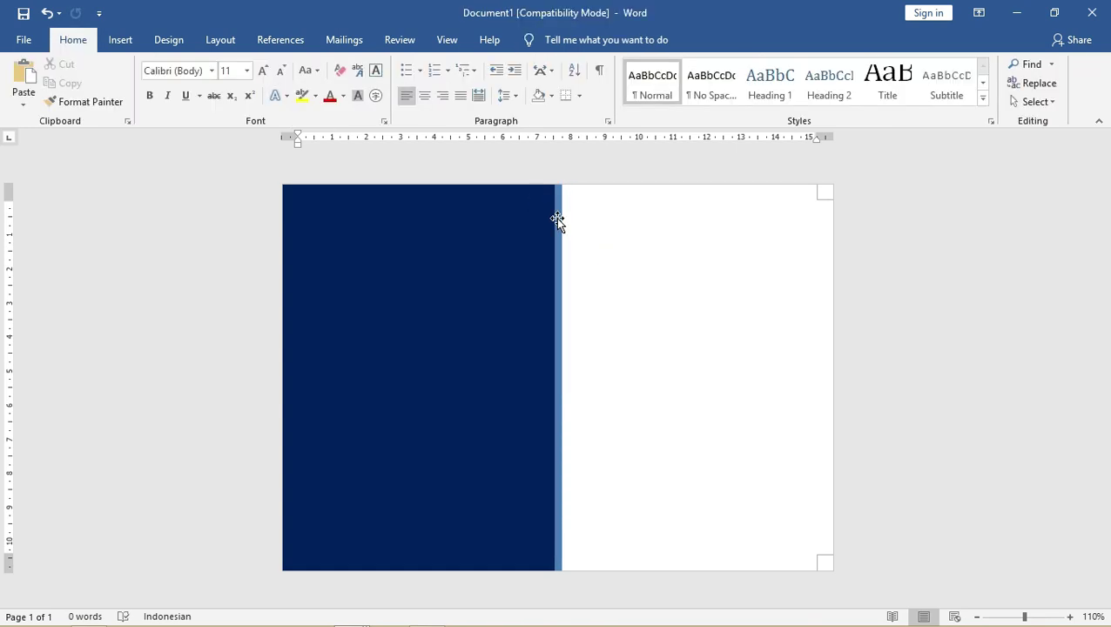
left_click(556, 217)
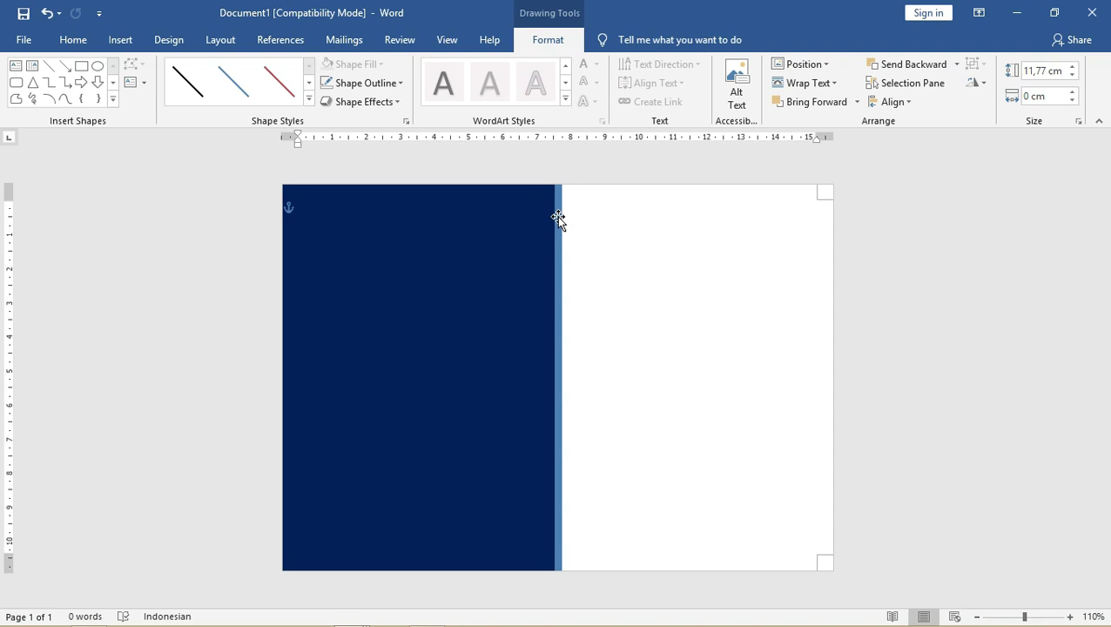
left_click_drag(558, 217, 574, 231)
key("ctrl+z")
Open the Format Shape pane for the stripe and expand its Line settings.
left_click(394, 91)
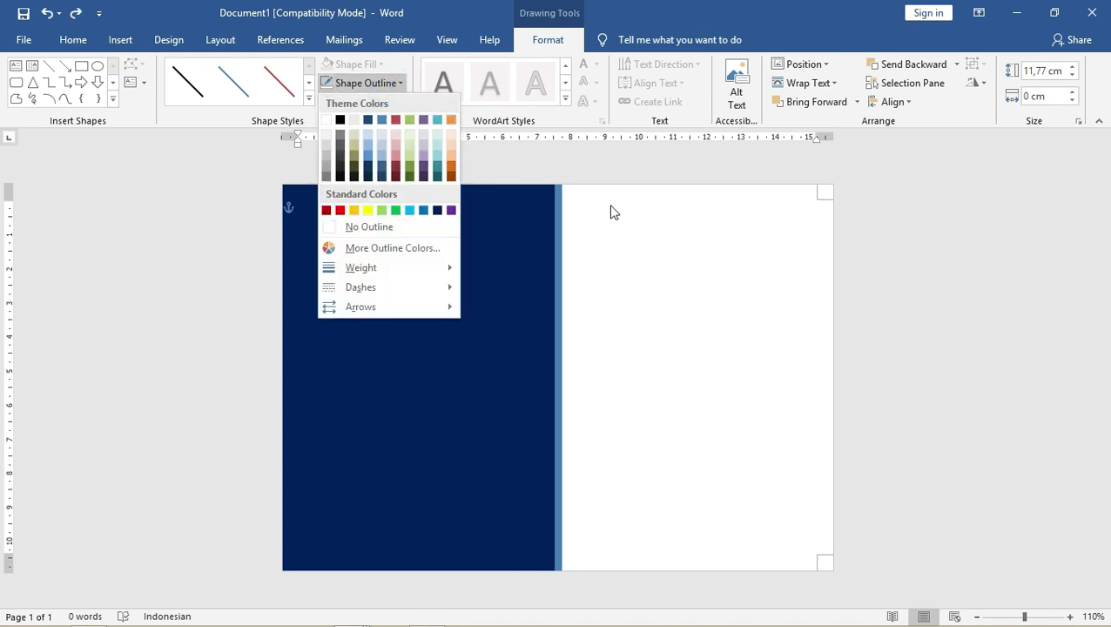
left_click(640, 208)
left_click(409, 217)
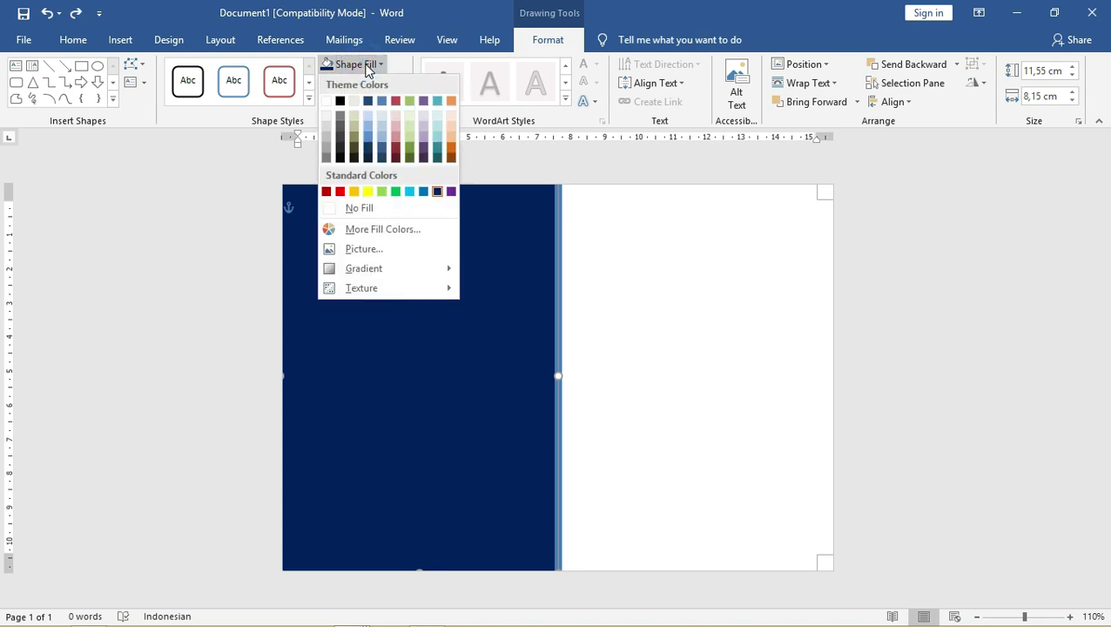
mouse_move(364, 268)
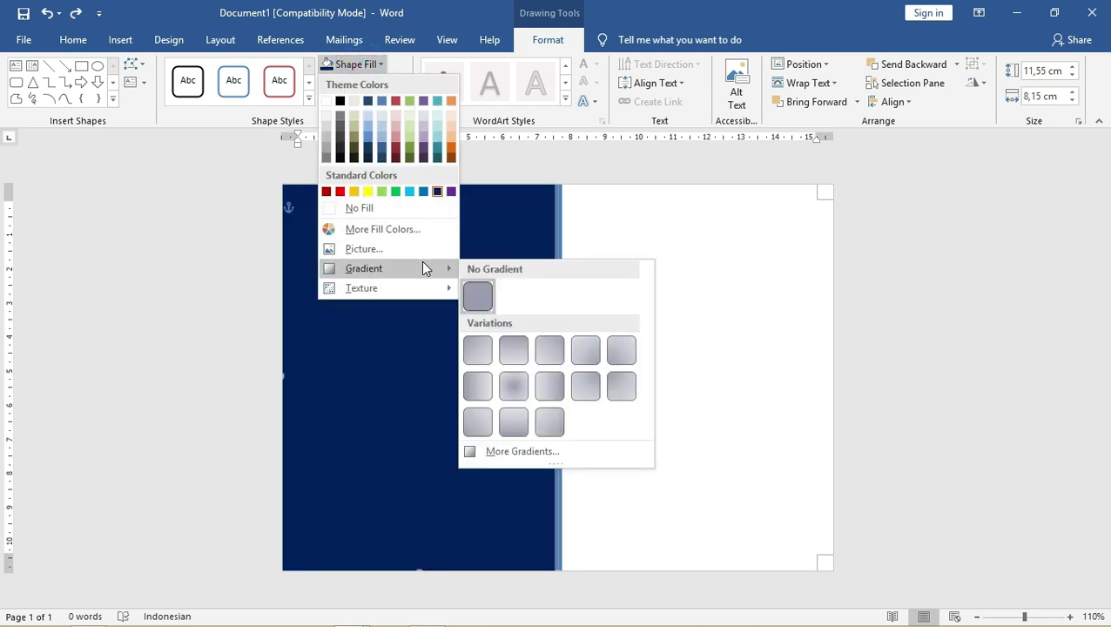
left_click(522, 450)
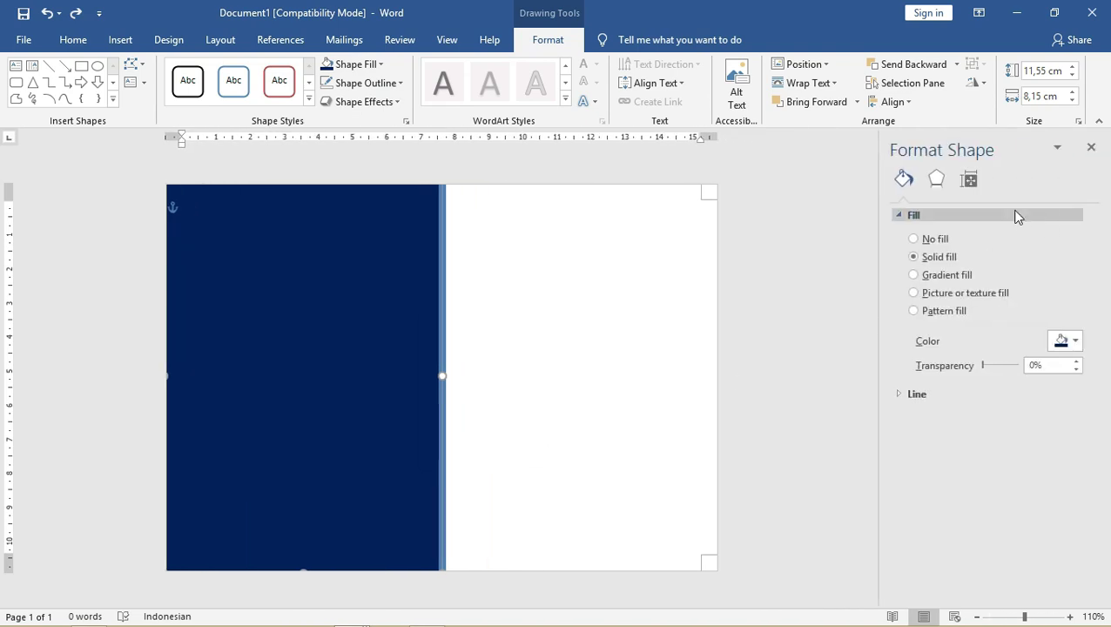
left_click(608, 299)
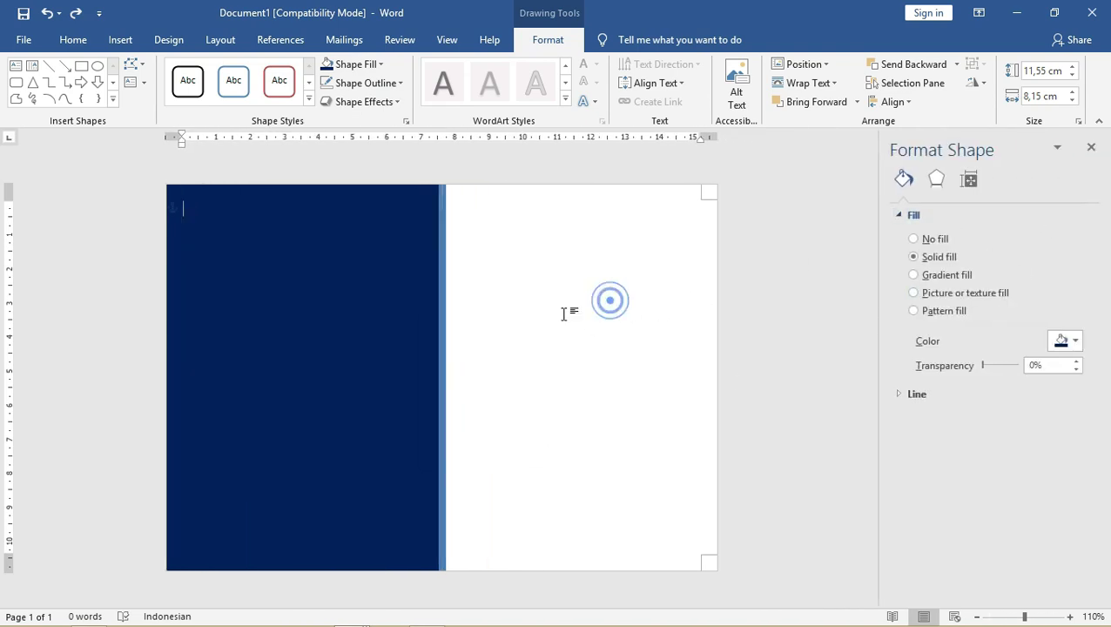
left_click(439, 294)
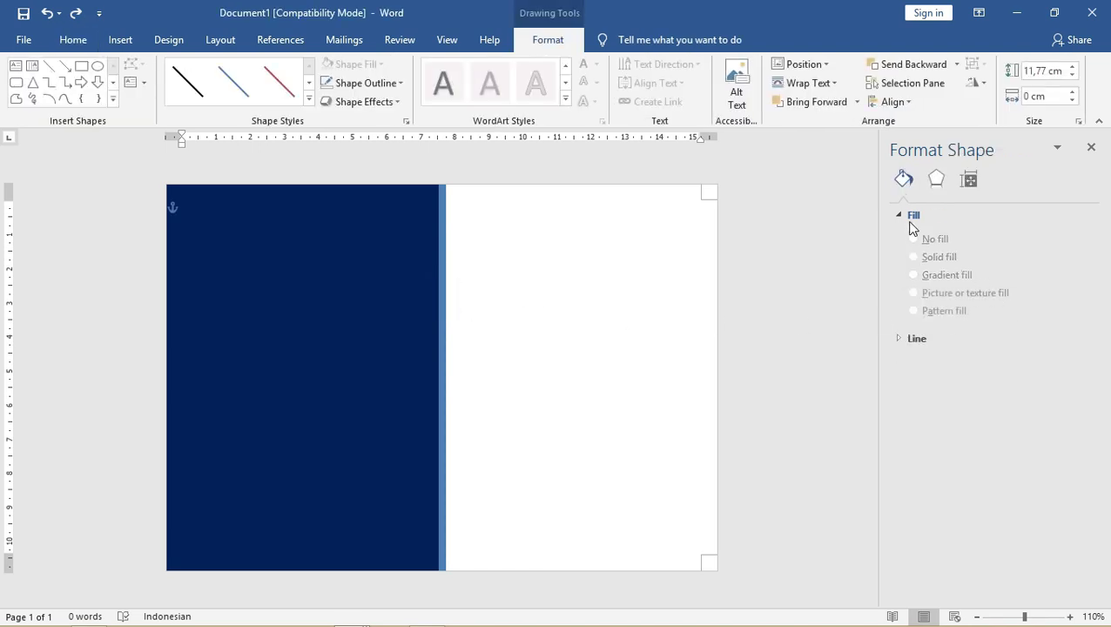
left_click(901, 216)
left_click(901, 216)
left_click(901, 215)
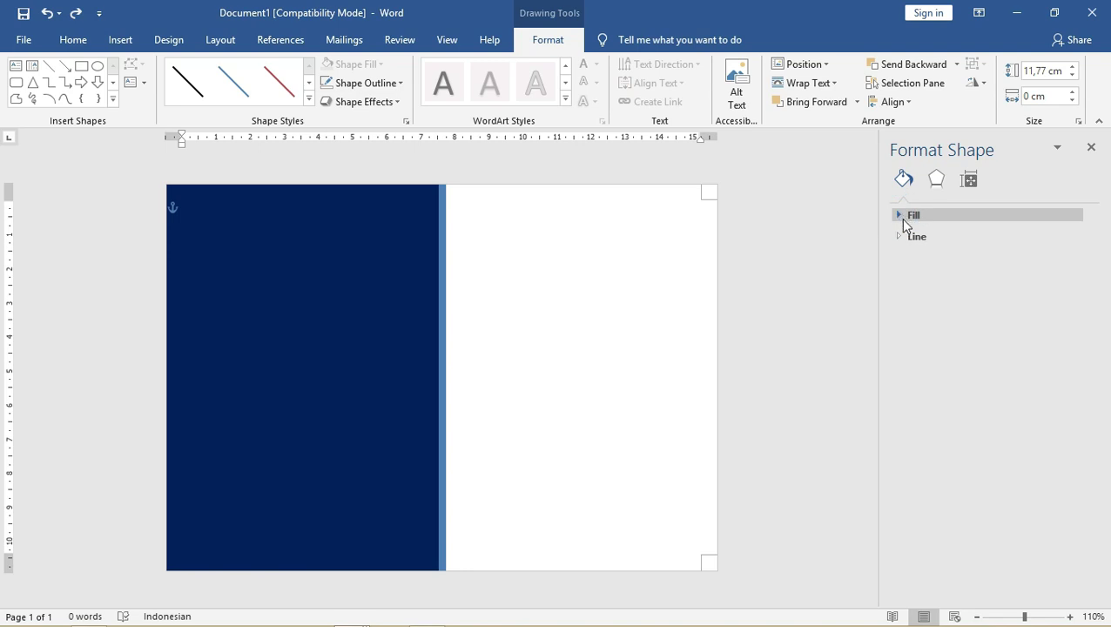
left_click(897, 233)
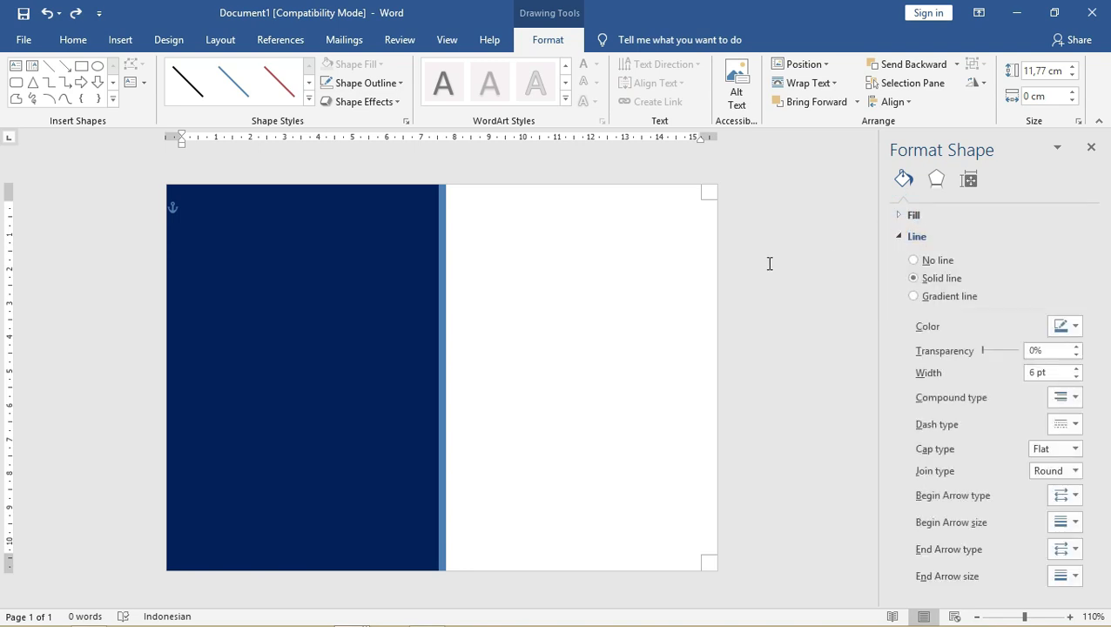
Apply the orange radial preset gradient line, moving the second stop to 43%.
left_click(913, 296)
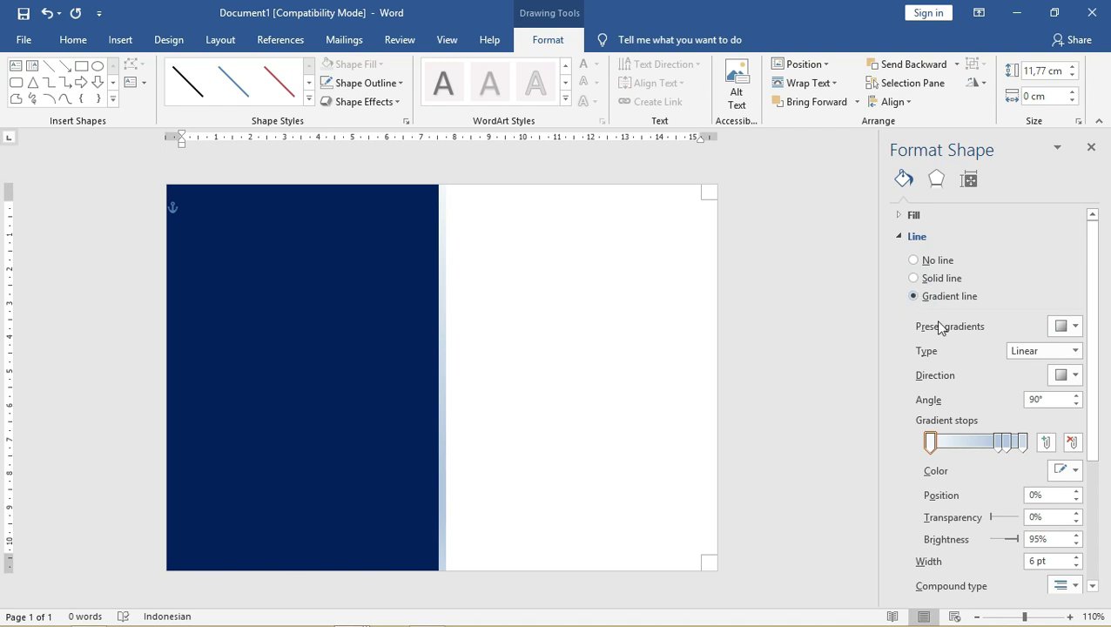
left_click(1073, 326)
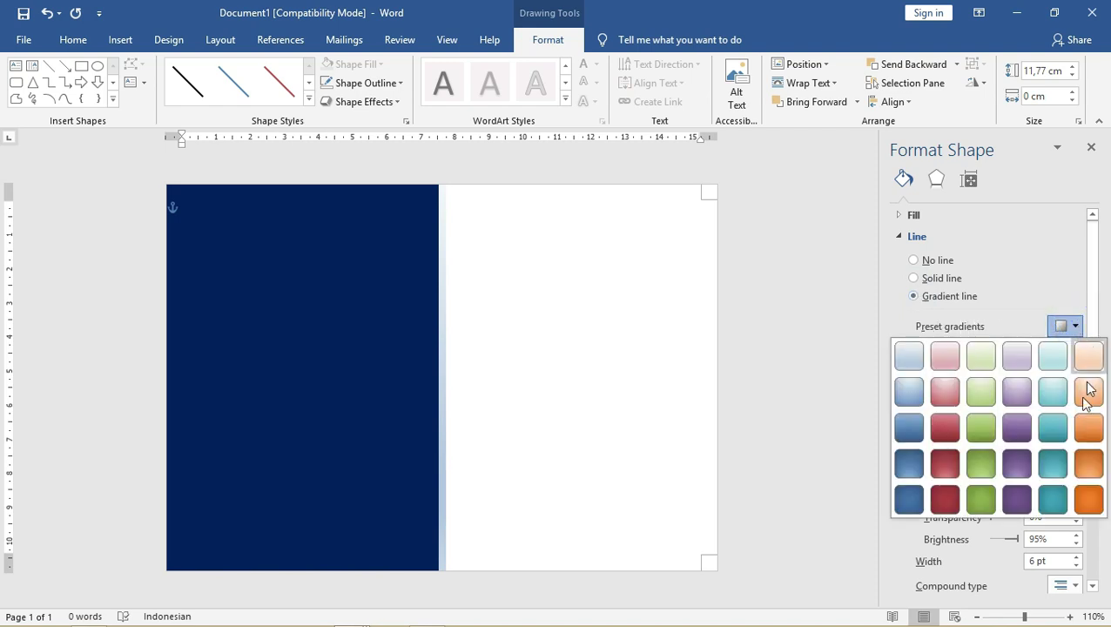
left_click(1089, 500)
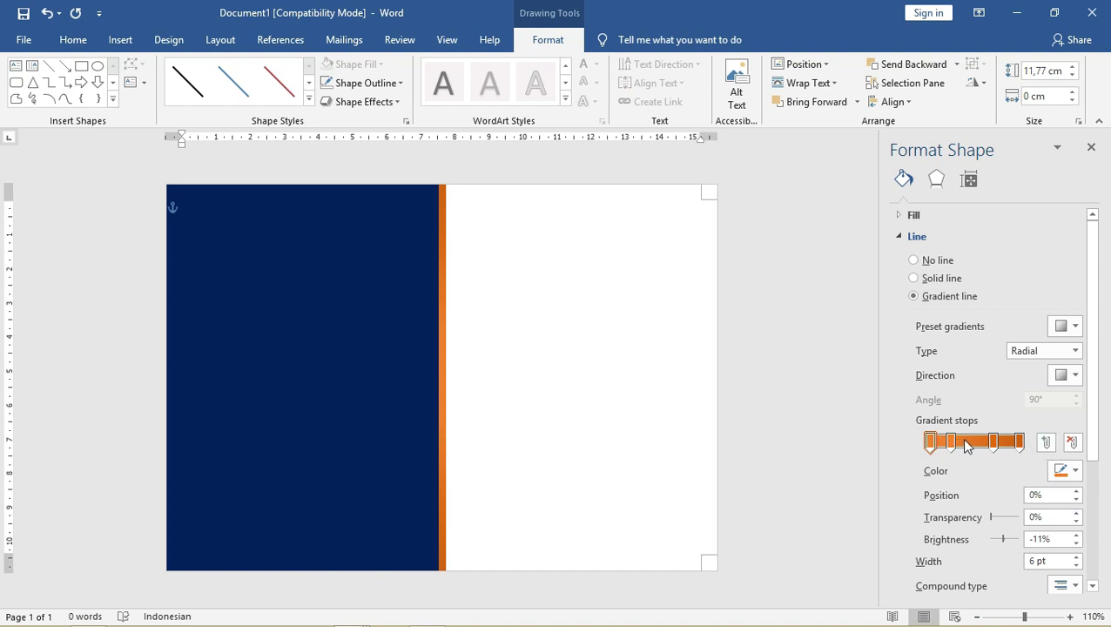
left_click_drag(951, 443, 969, 443)
left_click(993, 441)
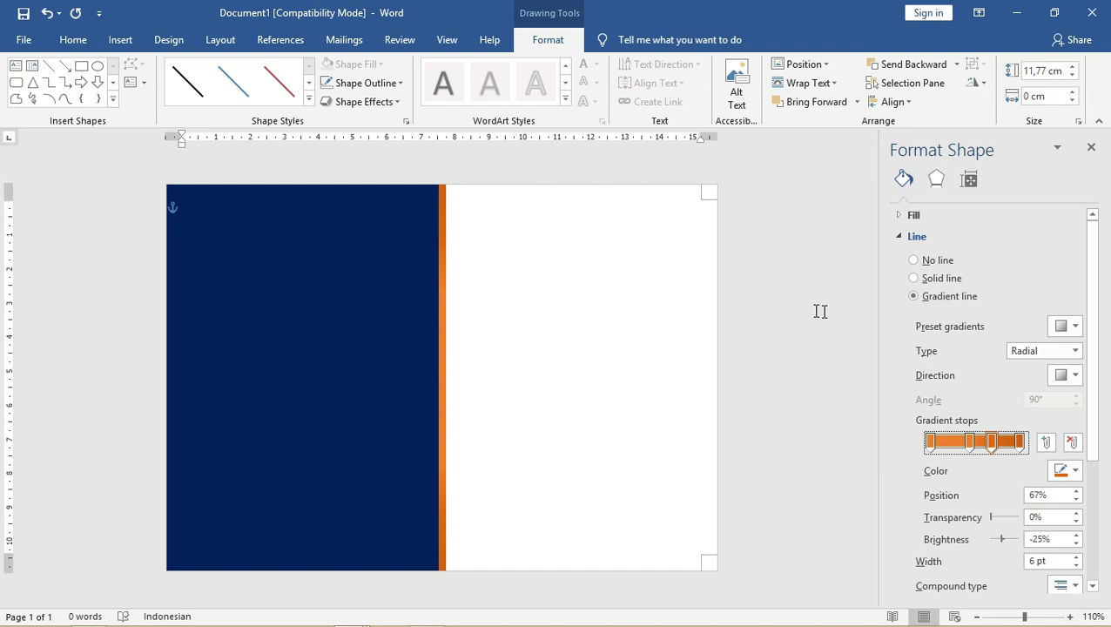
left_click(630, 247)
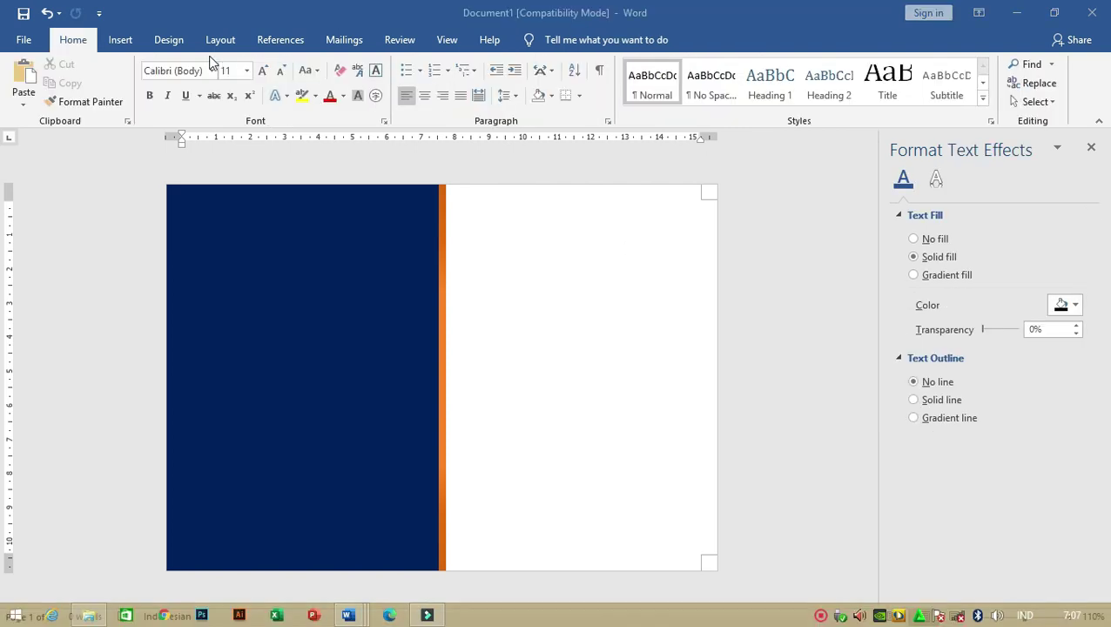
Draw a tall thin rectangle just right of the orange stripe.
left_click(118, 40)
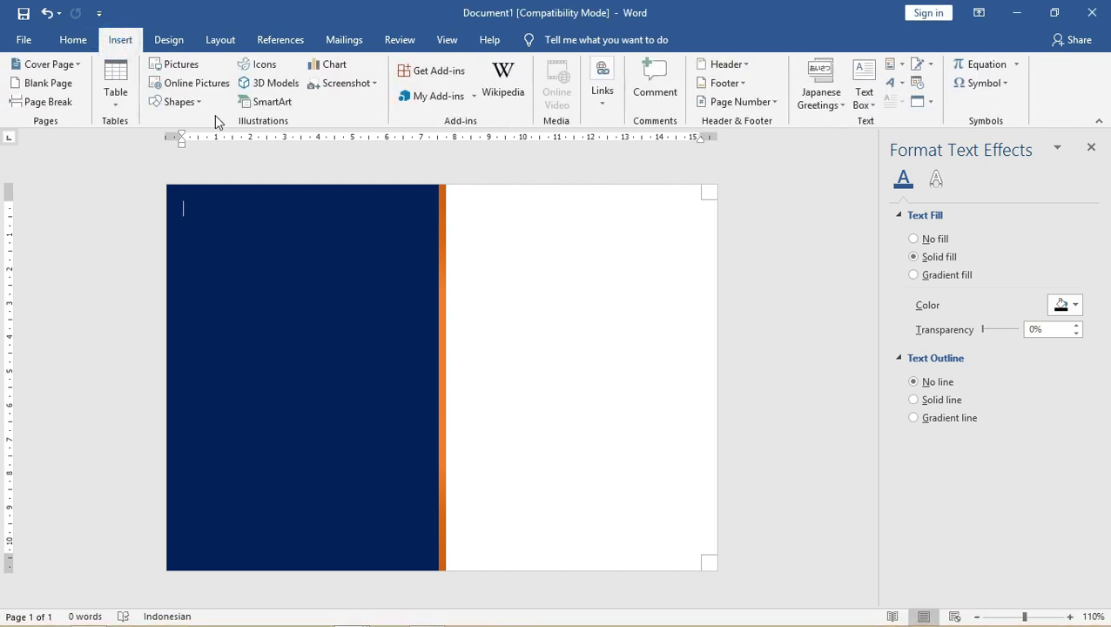
left_click(178, 102)
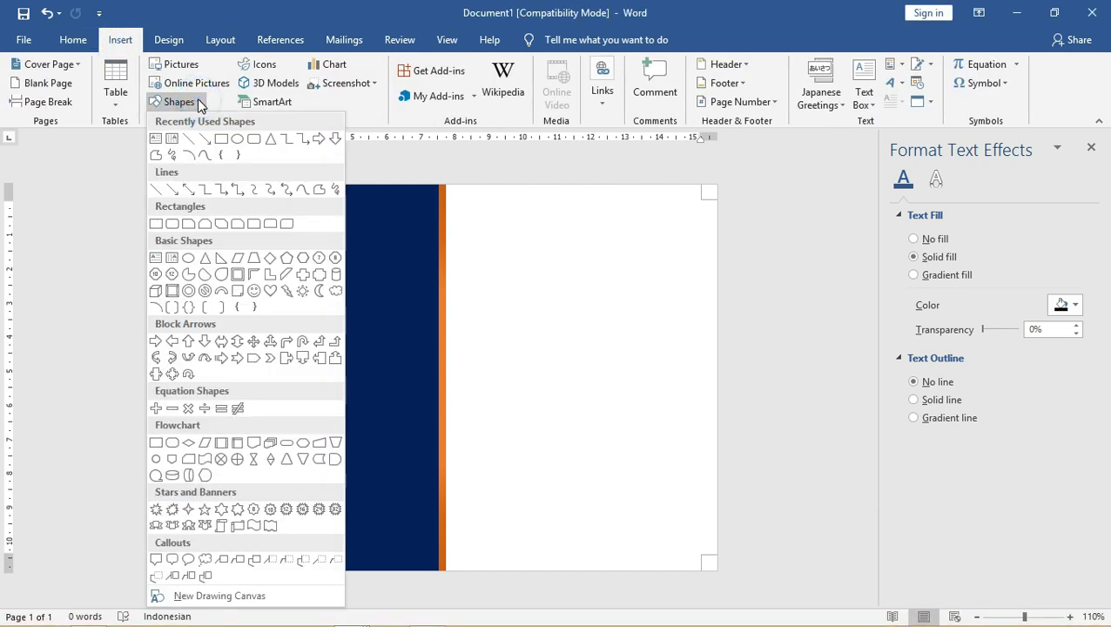
left_click(221, 139)
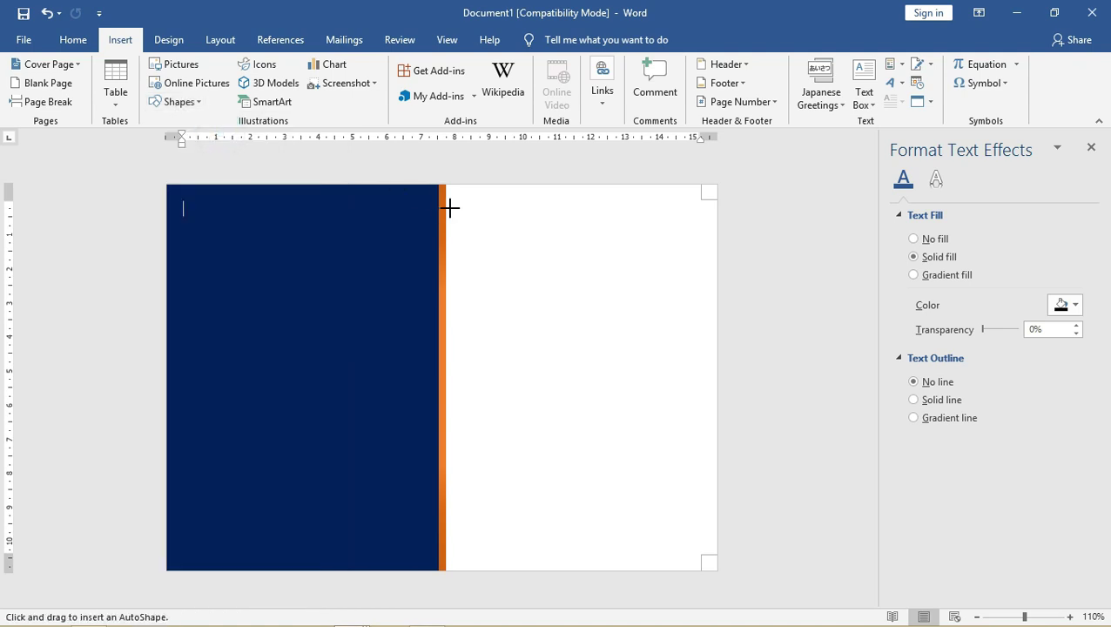
left_click_drag(487, 190, 494, 580)
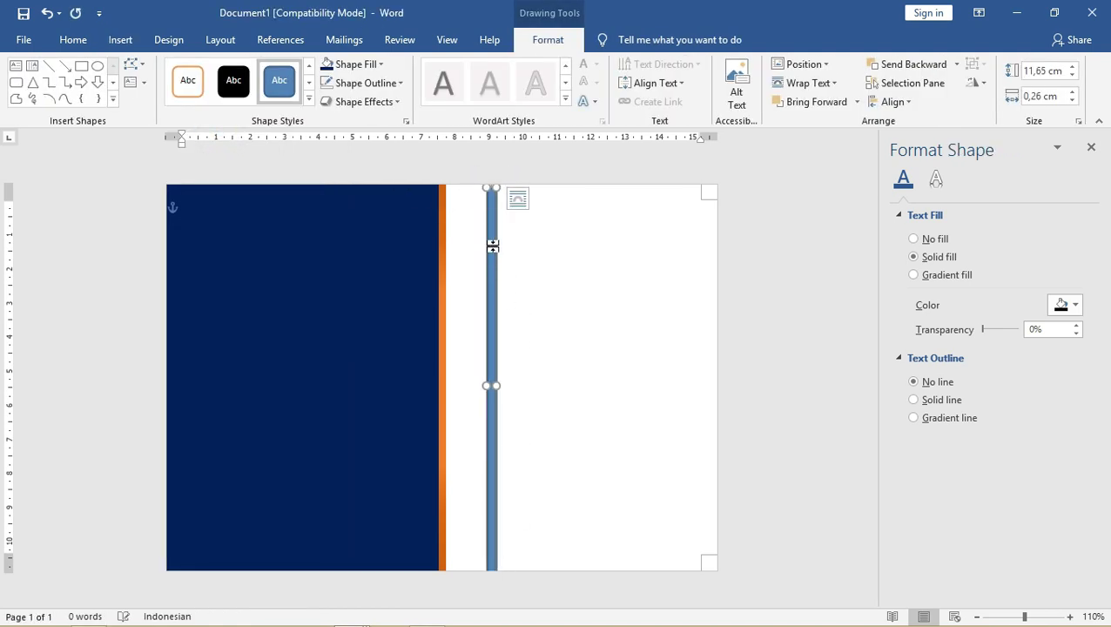
Remove the bar's outline, narrow it to 0,19 cm, and give it a pale fill.
left_click(353, 64)
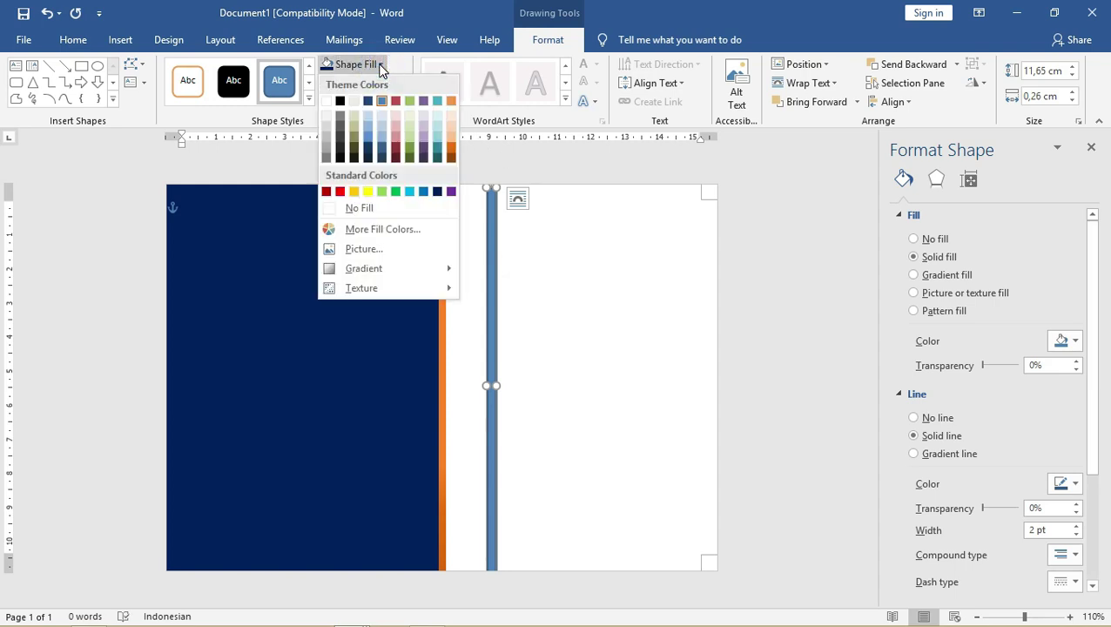
left_click(391, 66)
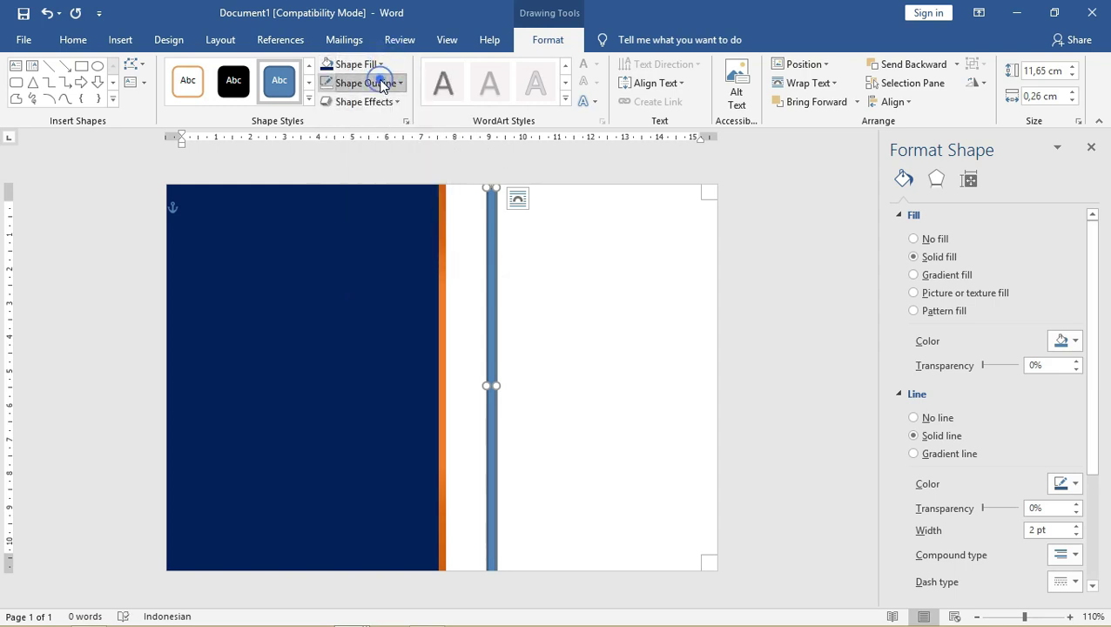
left_click(374, 83)
left_click(368, 226)
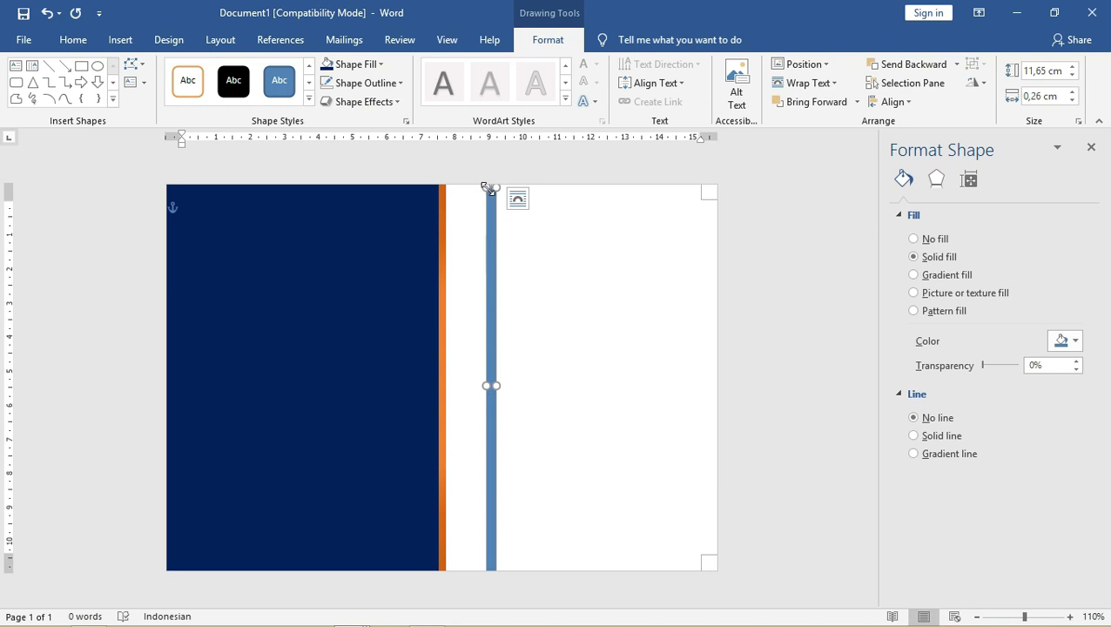
left_click_drag(486, 181, 474, 199)
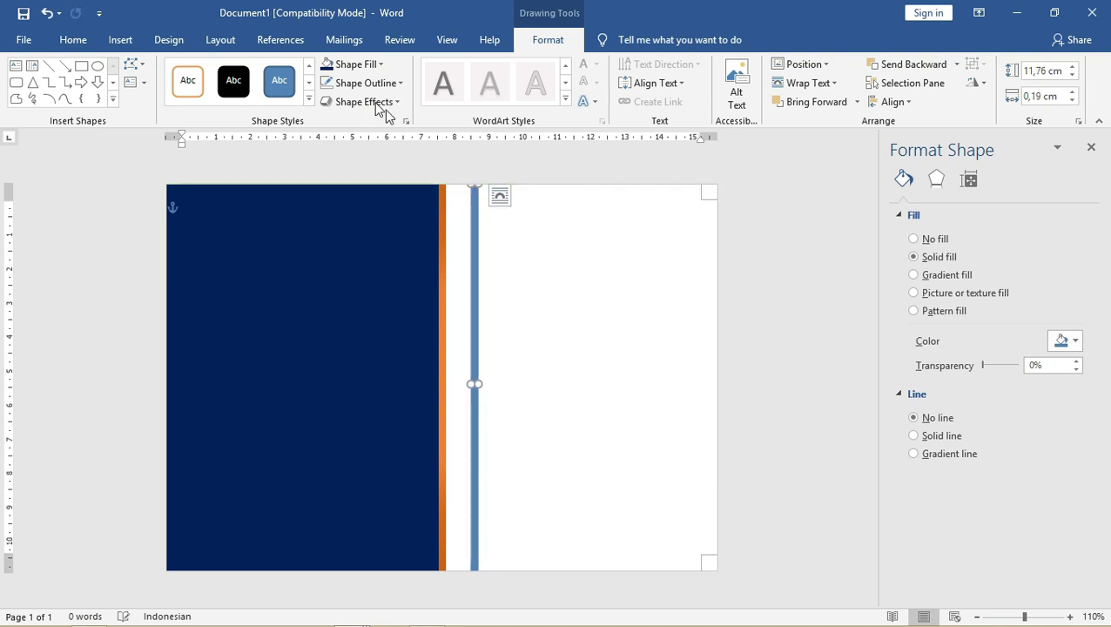
left_click(366, 65)
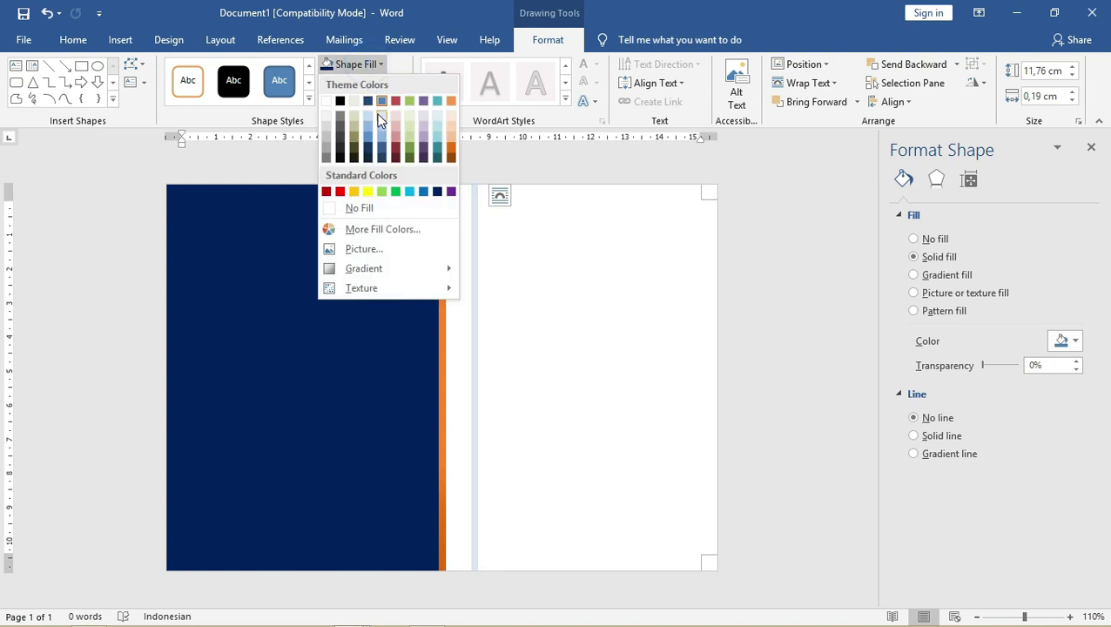
left_click(379, 120)
left_click(509, 153)
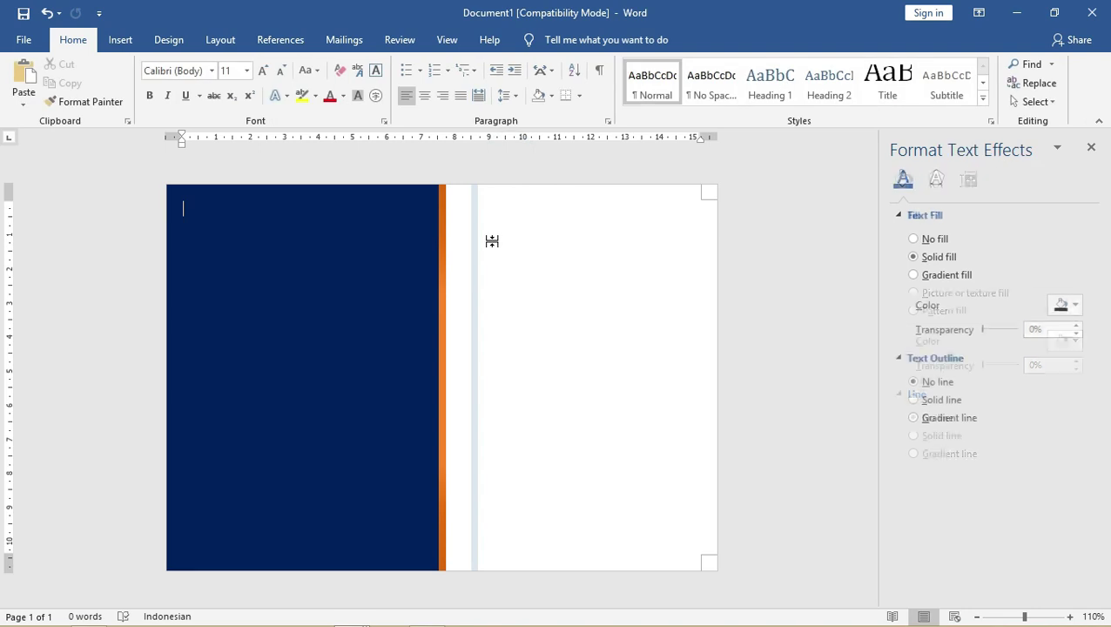
Place the thin pale bar beside the orange stripe and duplicate it to the right.
scroll(488, 235, "up", 1, "ctrl")
left_click(476, 222)
left_click_drag(470, 218, 462, 221)
left_click(469, 217)
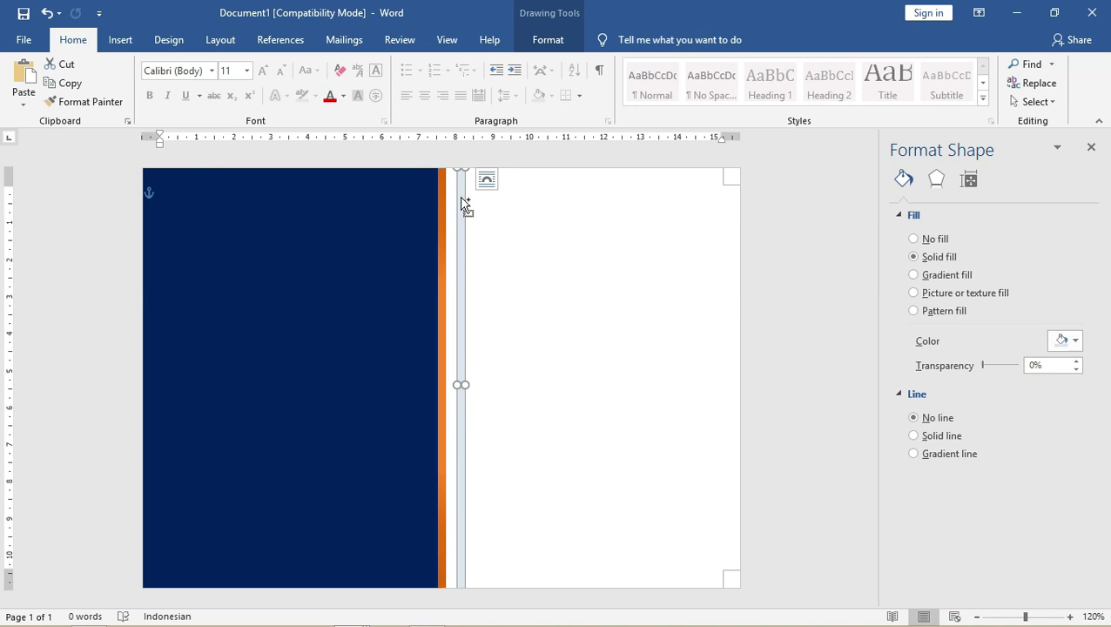
left_click_drag(463, 203, 481, 205)
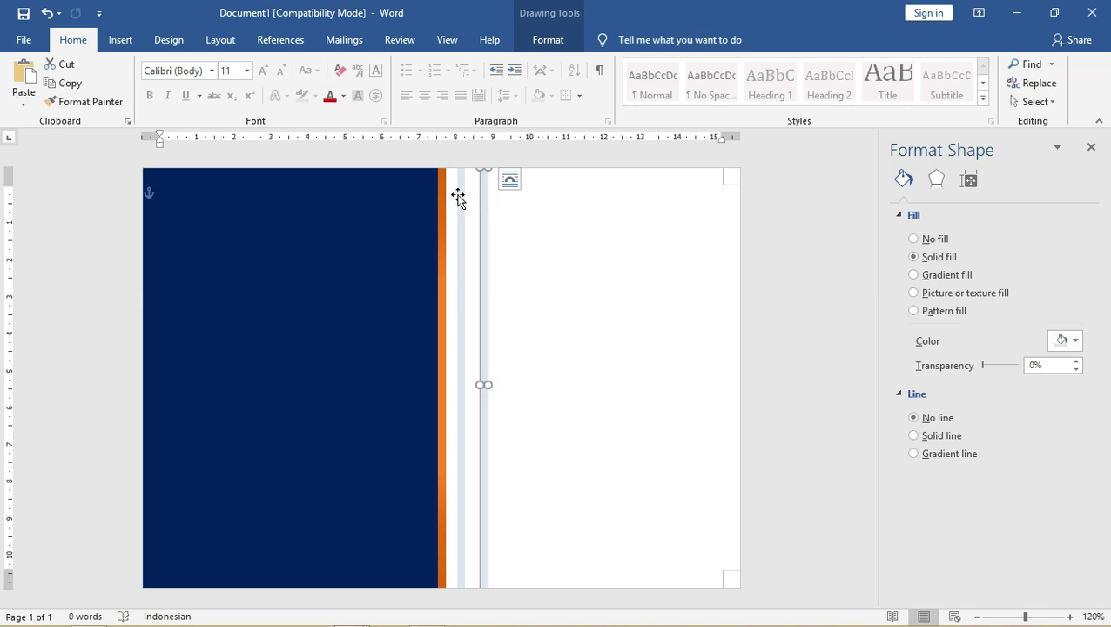
Ctrl+drag further stripe copies rightward, undoing misplaced ones.
left_click(464, 198, "shift")
left_click_drag(481, 201, 495, 205)
key("ctrl+z")
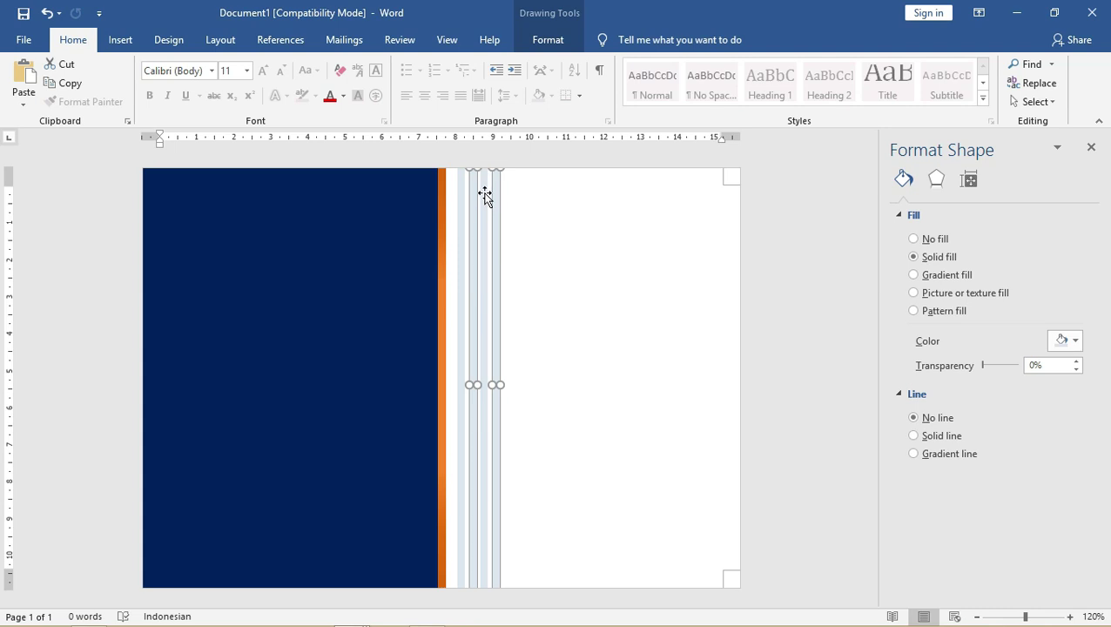
mouse_move(485, 194)
left_mouse_down()
mouse_move(460, 186)
mouse_move(541, 211)
mouse_move(656, 206)
left_mouse_up()
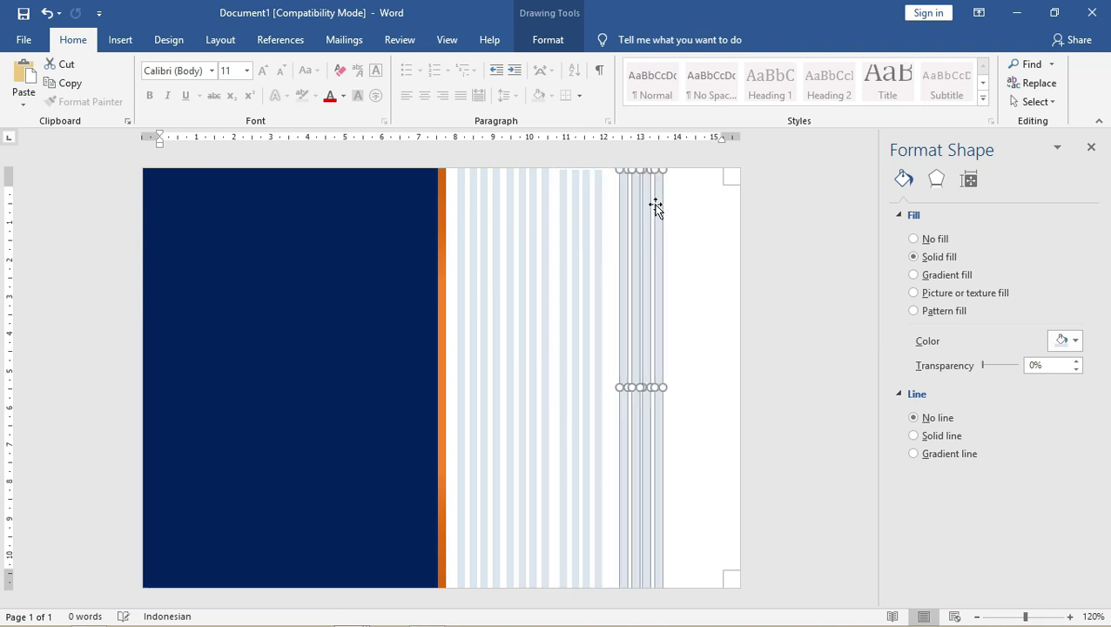
key("ctrl+z")
key("ctrl+z")
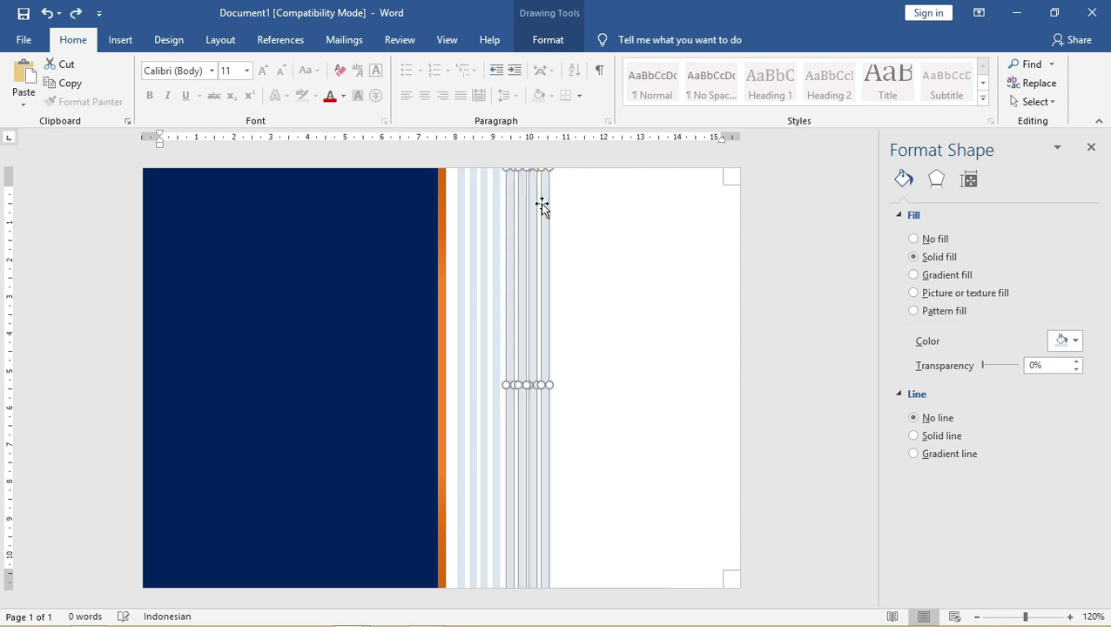
left_click_drag(548, 203, 677, 205)
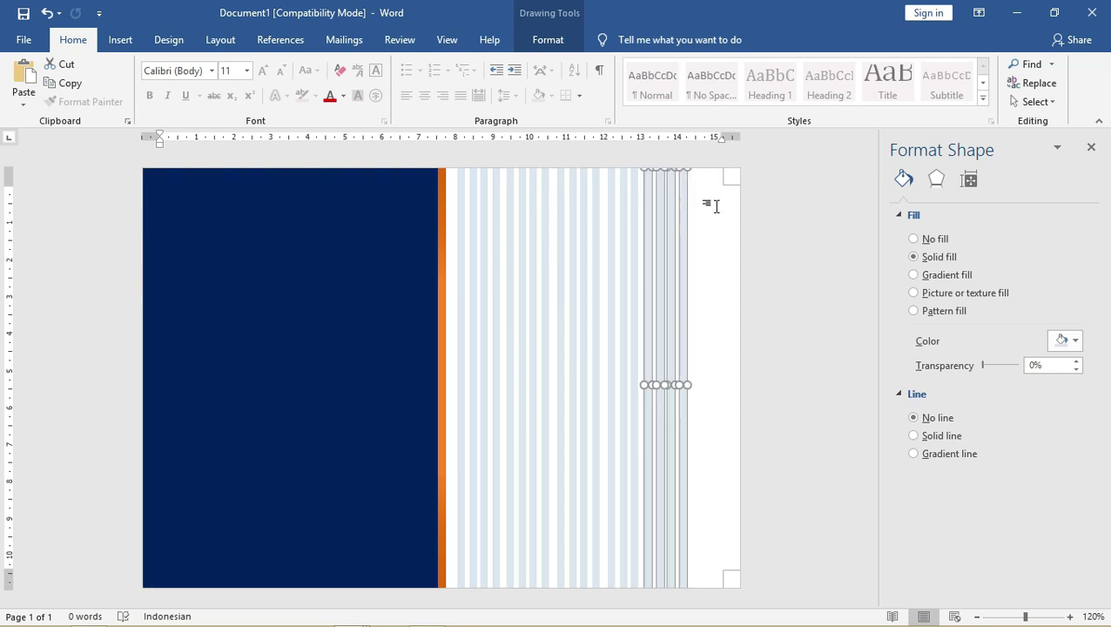
Move the remaining pale stripes out to the card's right edge.
left_click(701, 197)
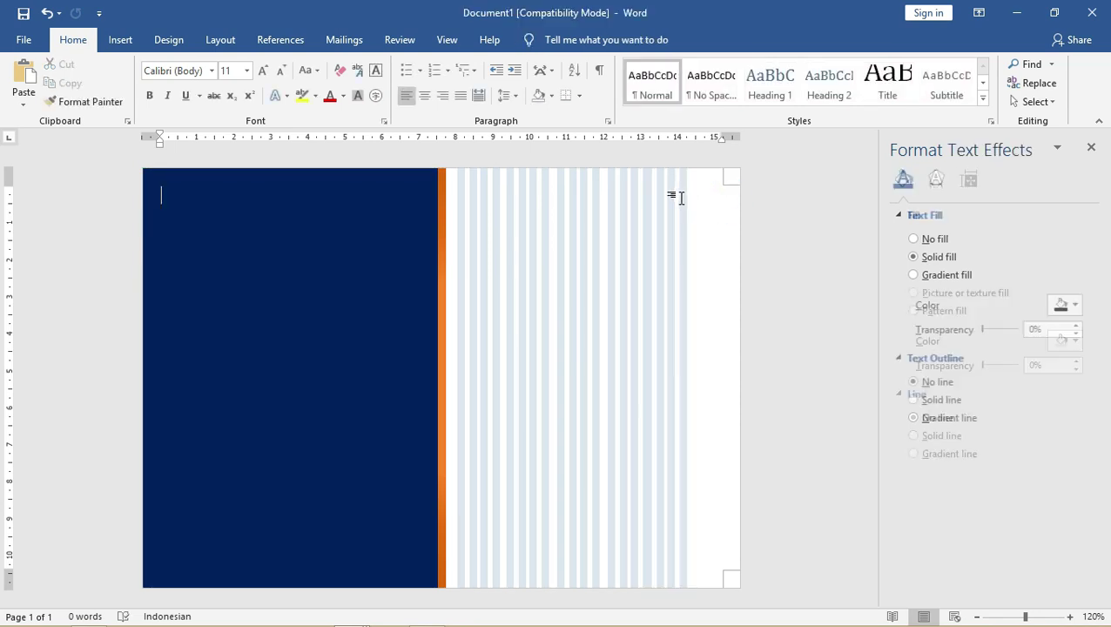
left_click(686, 200)
left_click(677, 196)
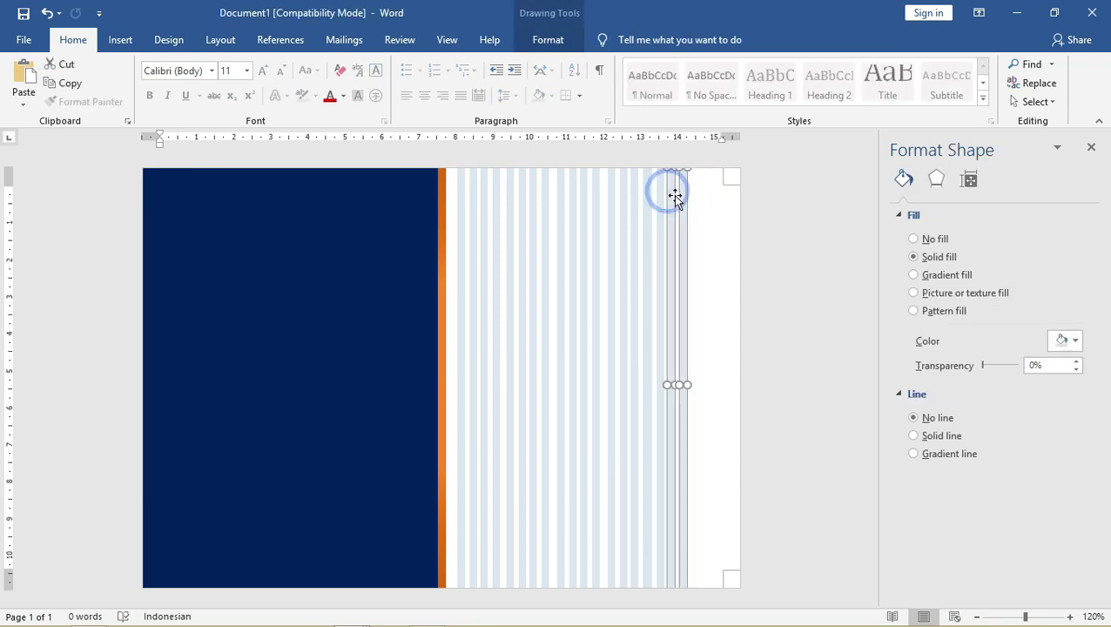
left_click_drag(685, 200, 705, 197)
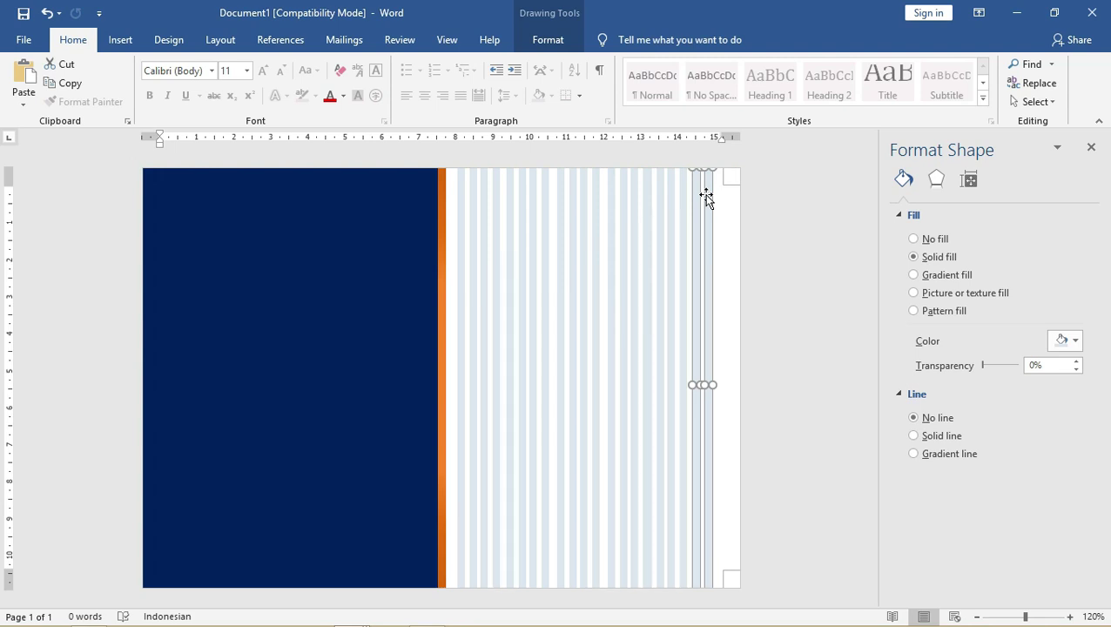
left_click(769, 198)
left_click_drag(712, 198, 723, 199)
left_click_drag(459, 198, 456, 197)
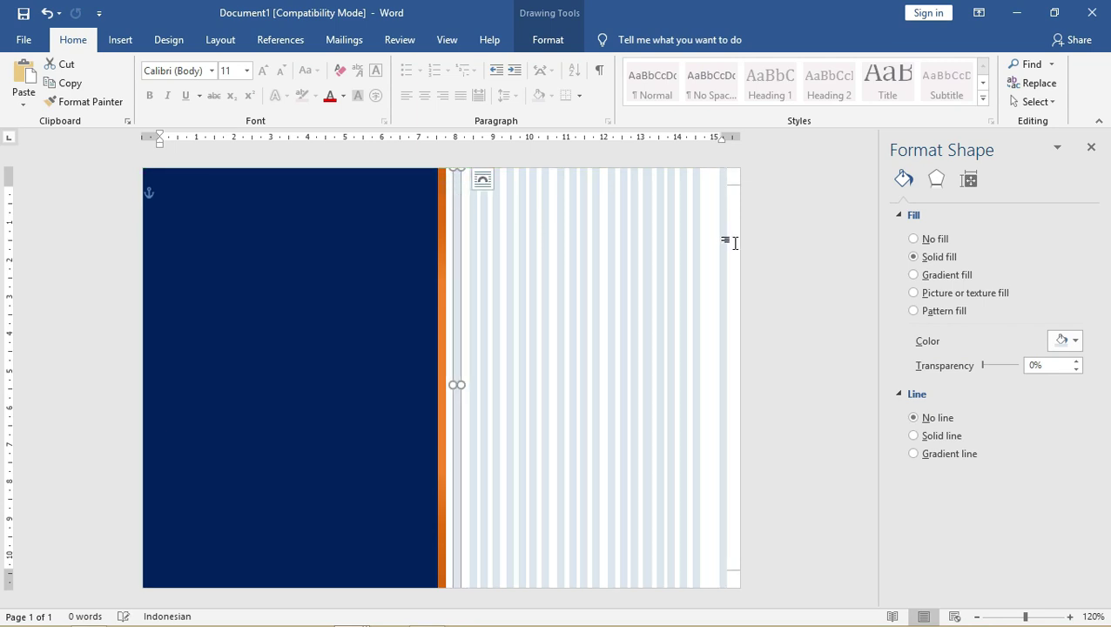
left_click_drag(723, 219, 655, 209)
left_click(694, 214, "shift")
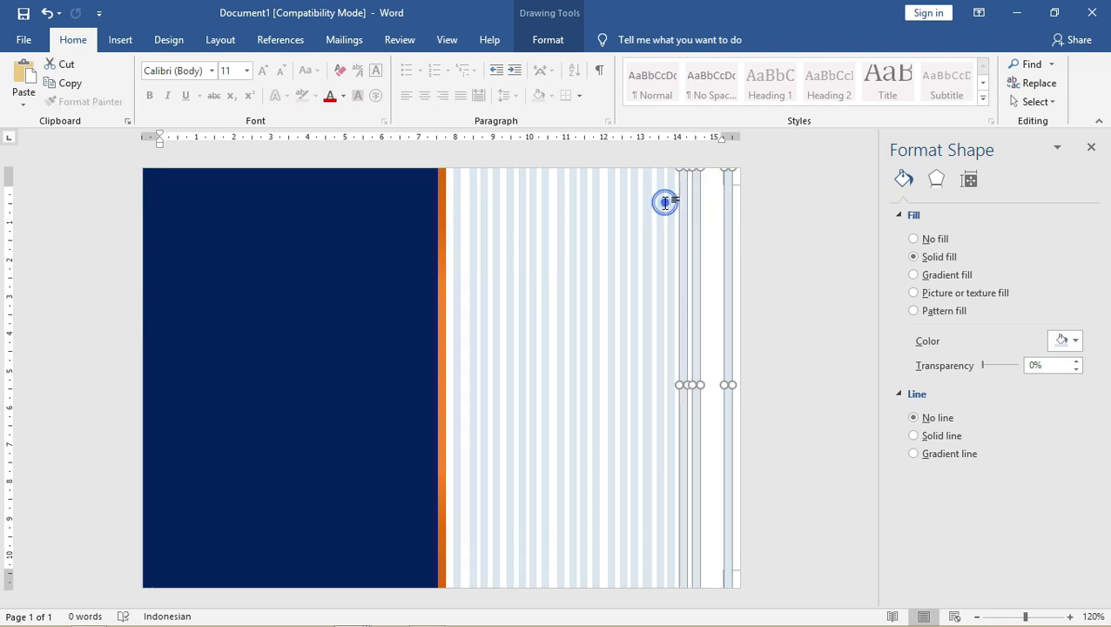
left_click(698, 213, "shift")
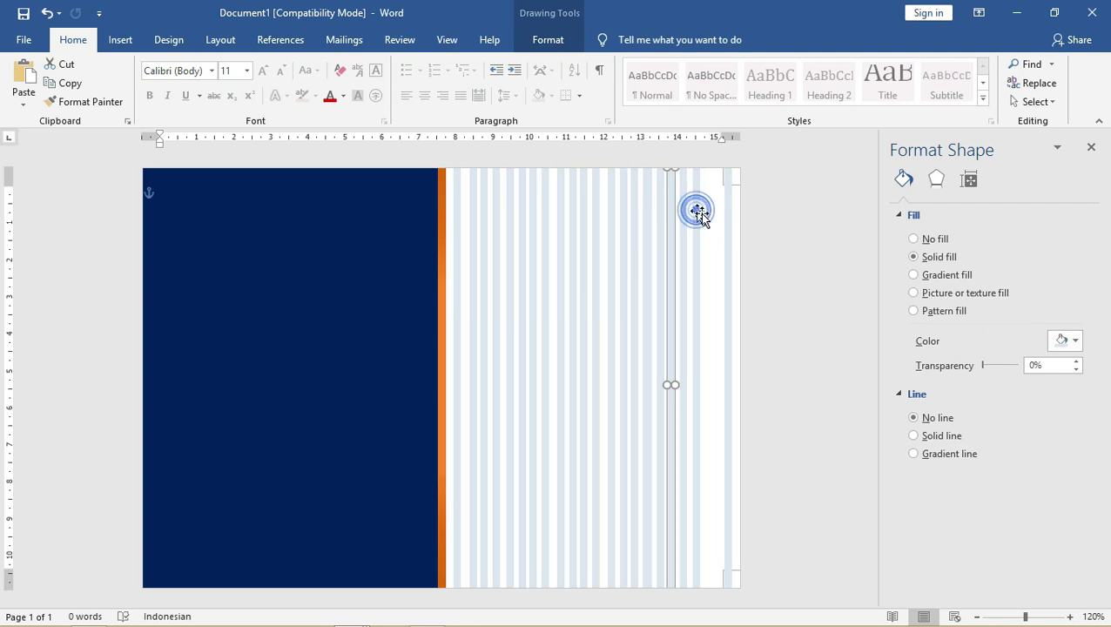
left_click(727, 218, "shift")
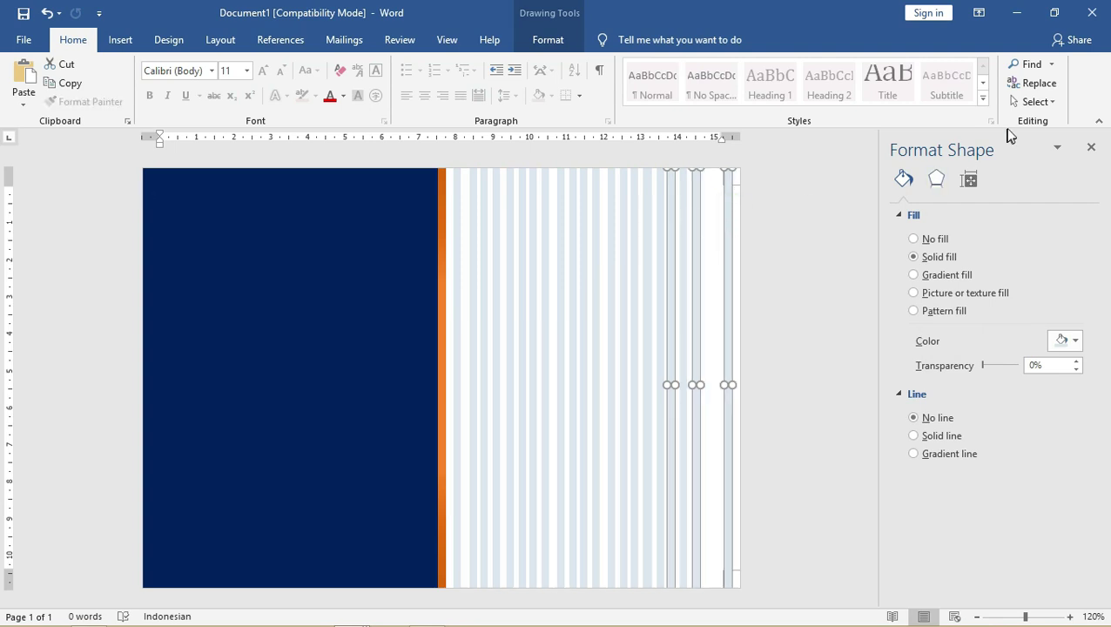
Turn on Select Objects and select every stripe from rightmost to leftmost.
left_click(1031, 102)
left_click(1001, 141)
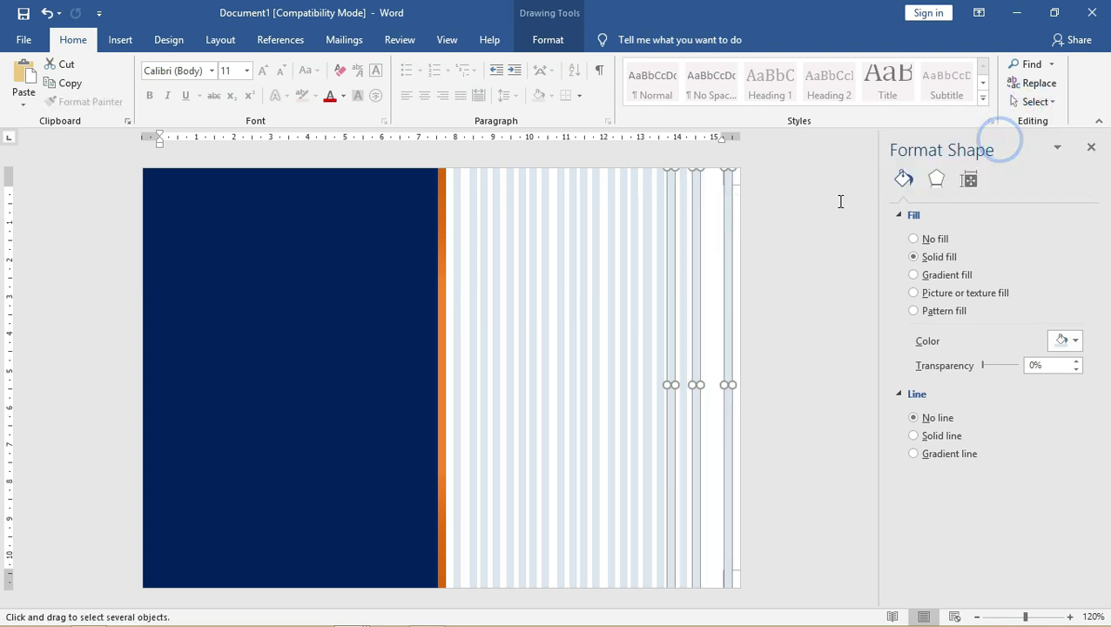
left_click(681, 192, "shift")
left_click(661, 193, "shift")
left_click(643, 184, "shift")
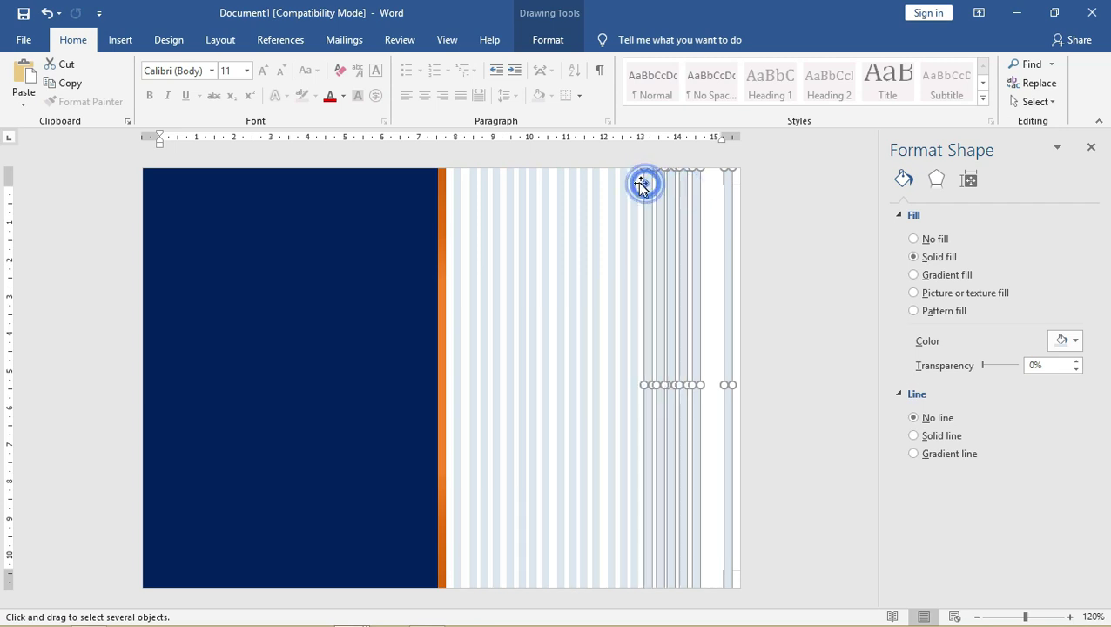
left_click(627, 179, "shift")
left_click(619, 175, "shift")
left_click(609, 175, "shift")
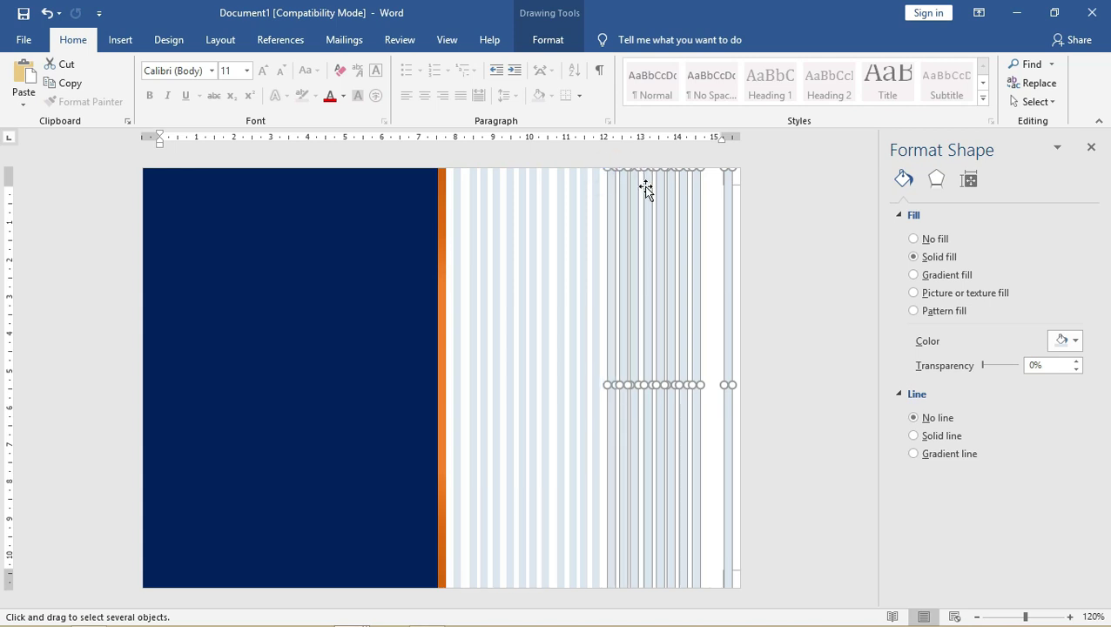
left_click(593, 183, "shift")
left_click(581, 182, "shift")
left_click(571, 181, "shift")
left_click(558, 181, "shift")
left_click(539, 178, "shift")
left_click(531, 177, "shift")
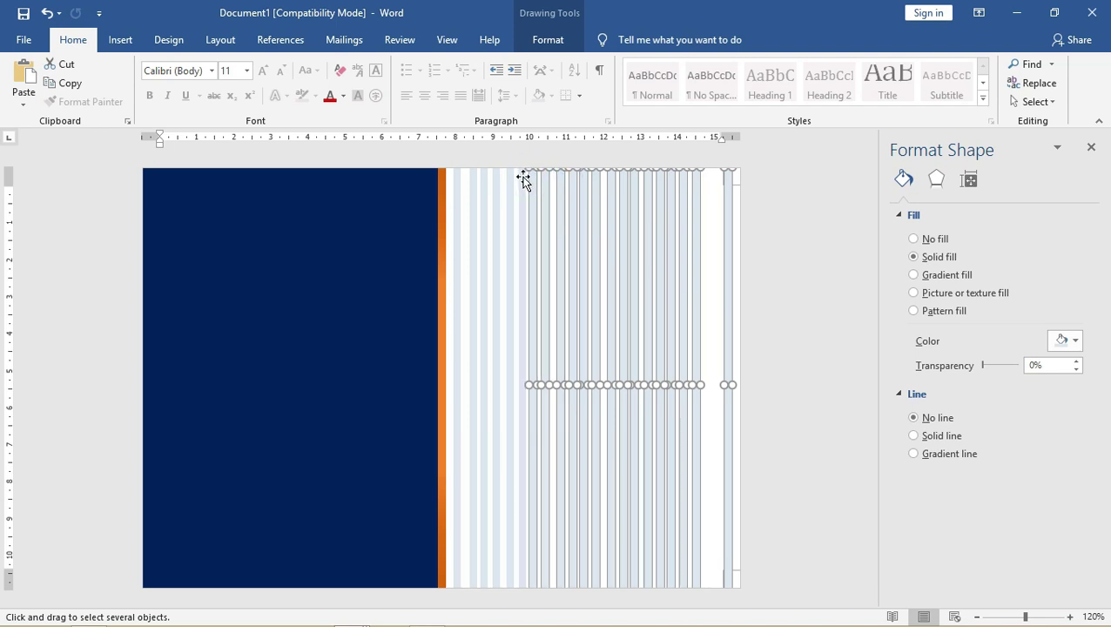
left_click(520, 176, "shift")
left_click(505, 179, "shift")
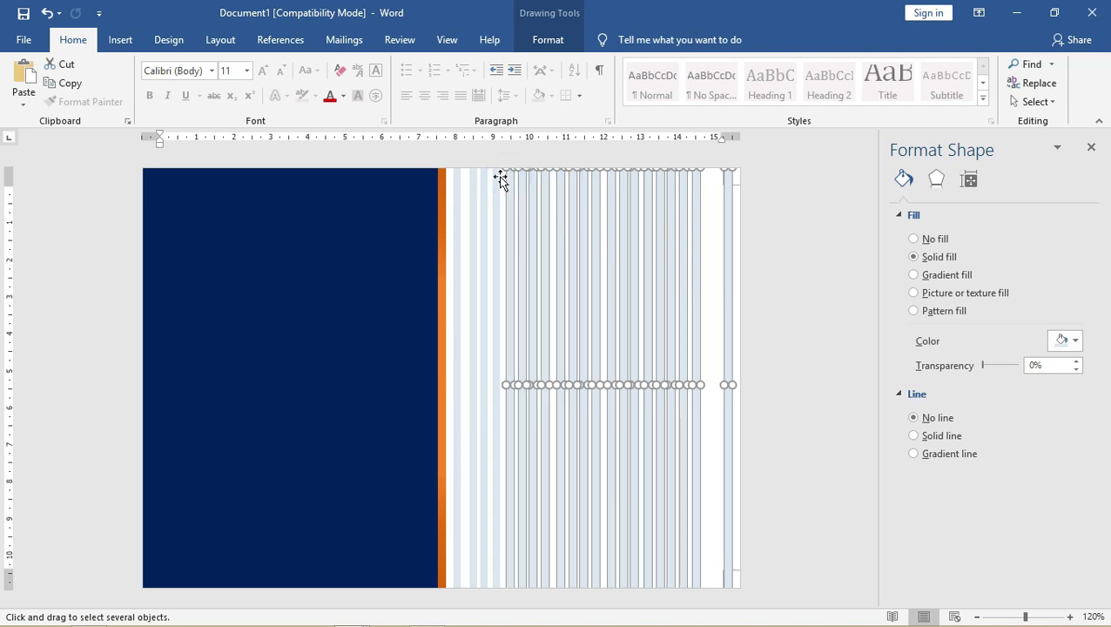
left_click(494, 178, "shift")
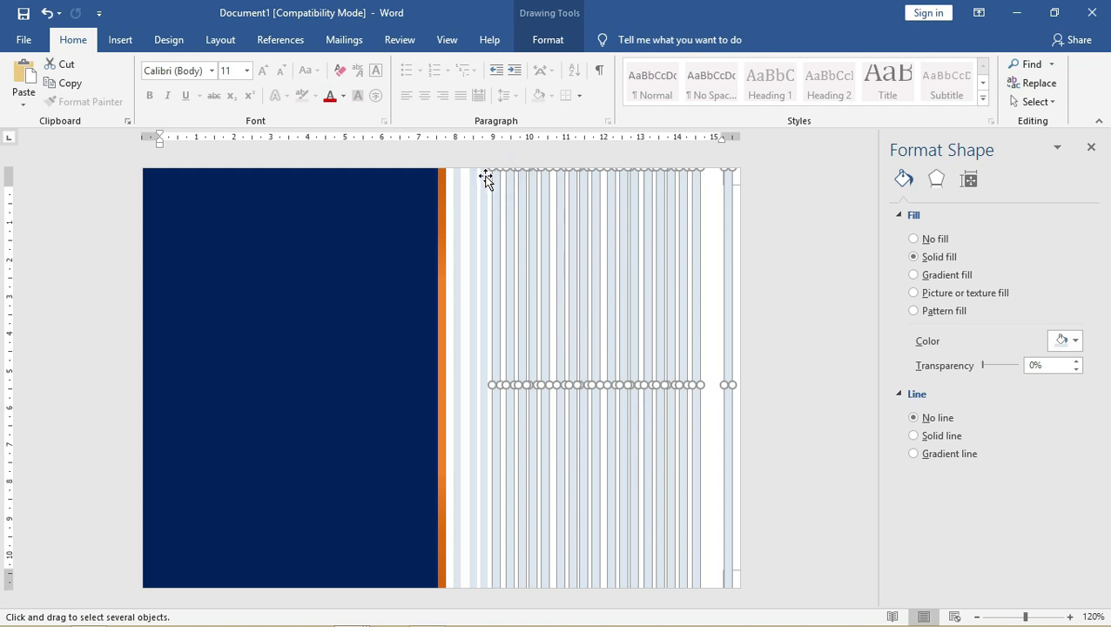
left_click(481, 177, "shift")
left_click(468, 178, "shift")
left_click(454, 179, "shift")
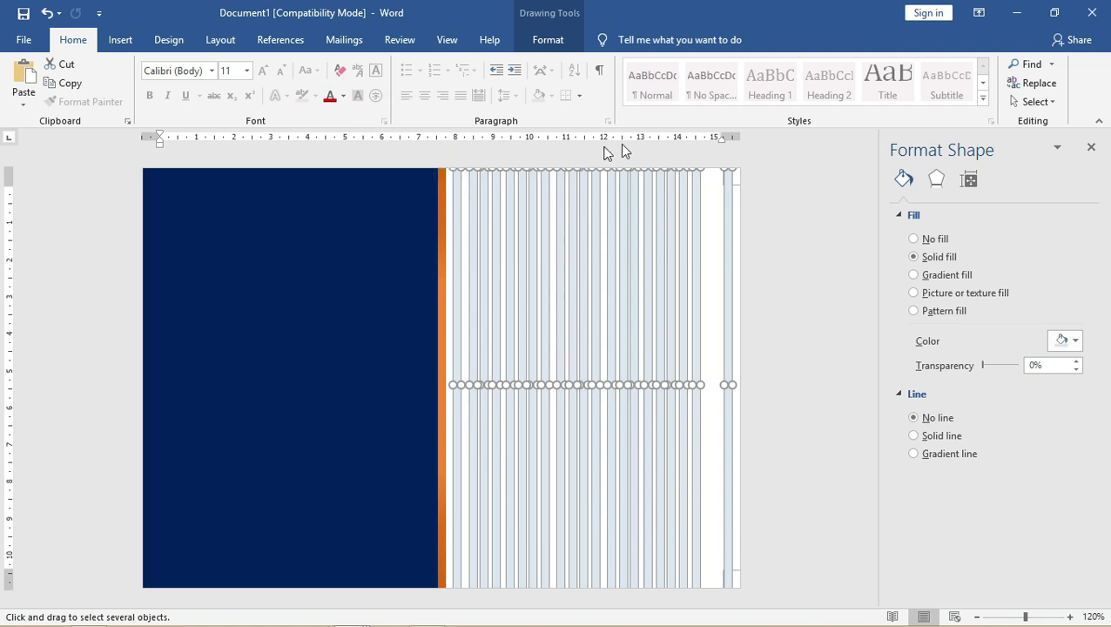
left_click(548, 40)
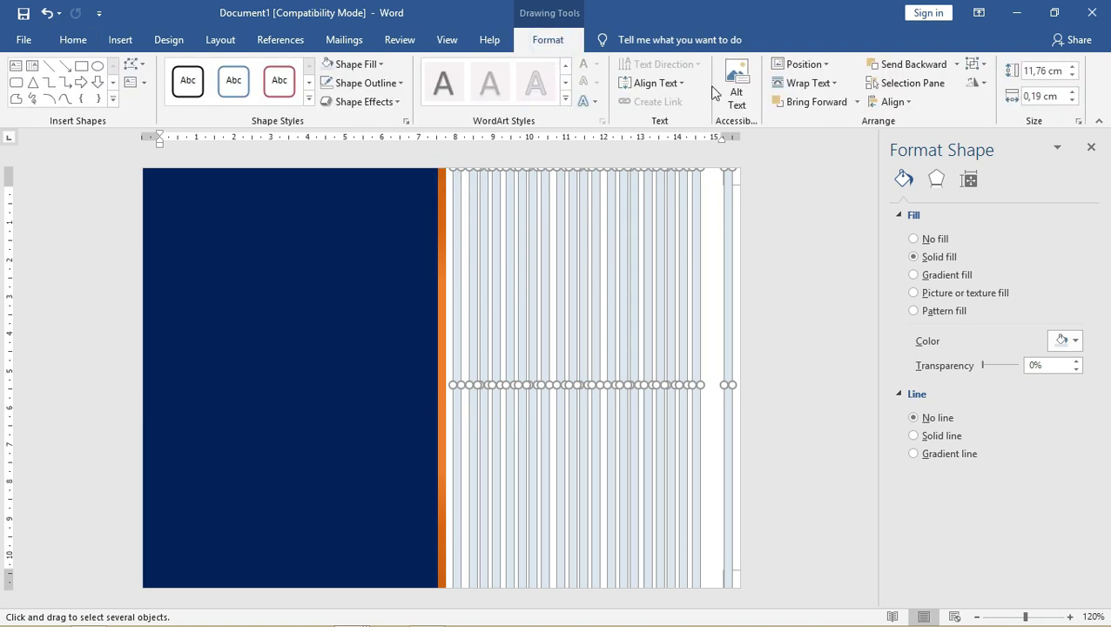
Distribute the selected stripes horizontally so they are evenly spaced.
left_click(890, 102)
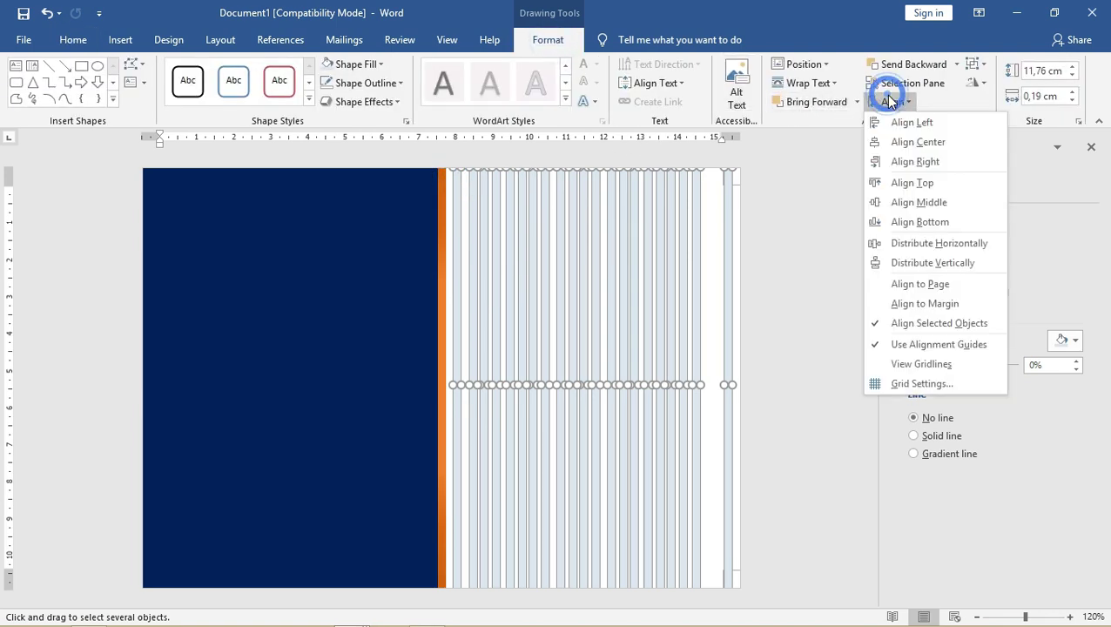
left_click(954, 245)
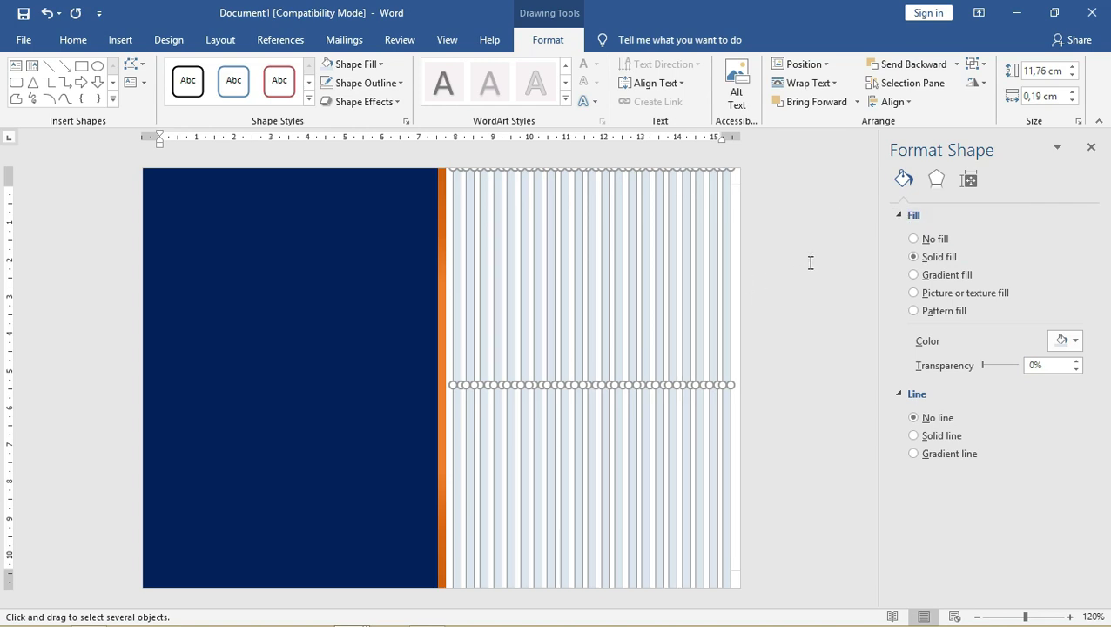
left_click(361, 270)
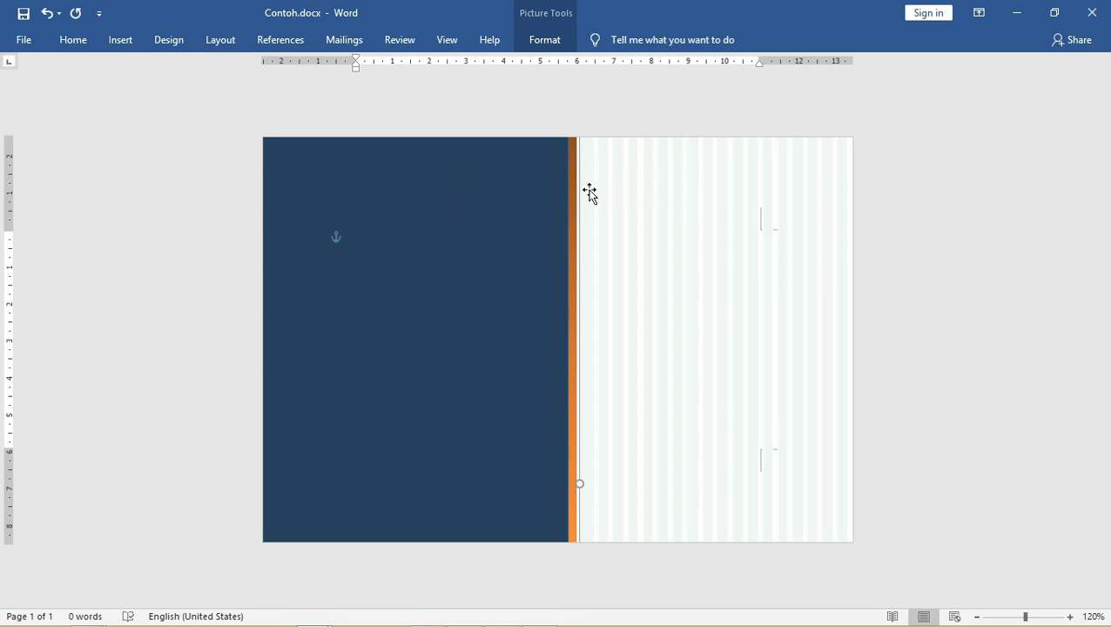
Draw a straight horizontal line across the top of the navy panel.
left_click(128, 39)
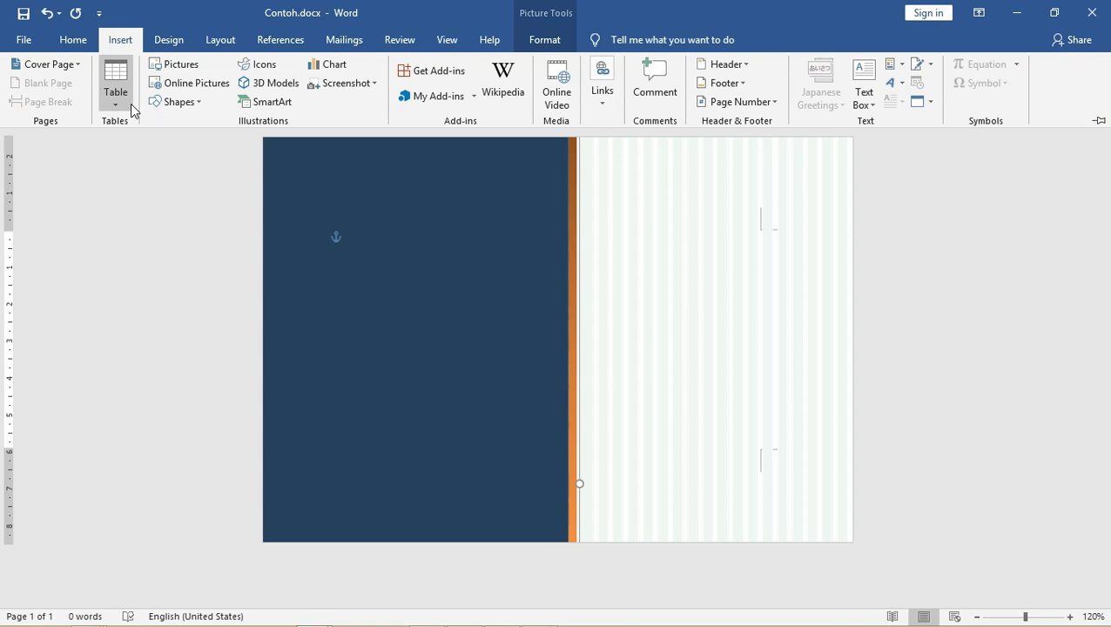
left_click(161, 101)
left_click(189, 135)
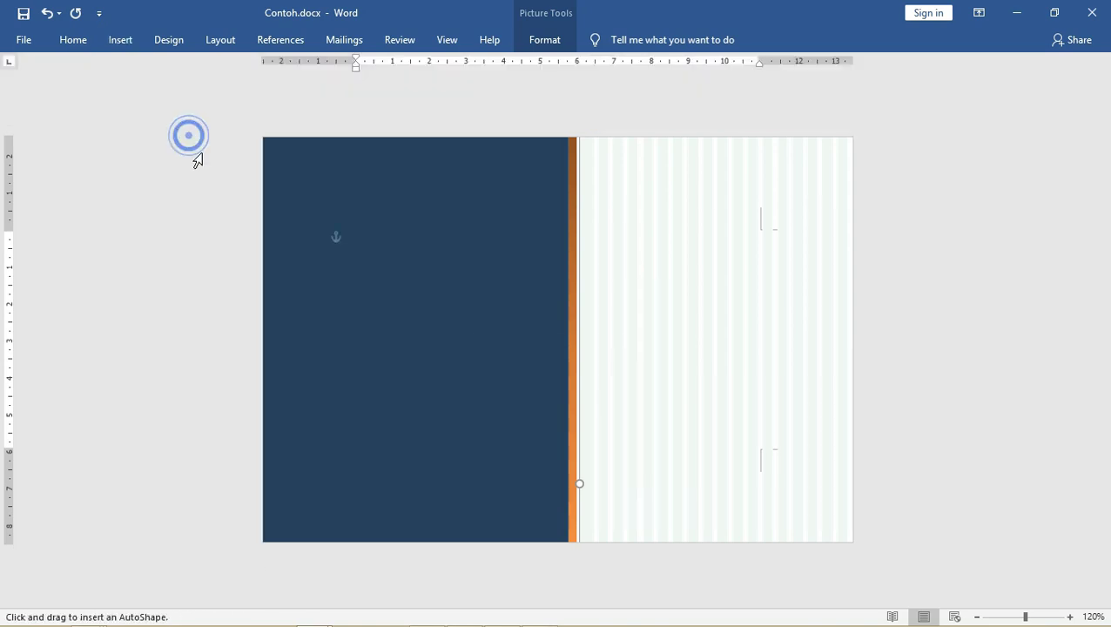
left_click_drag(266, 160, 563, 161)
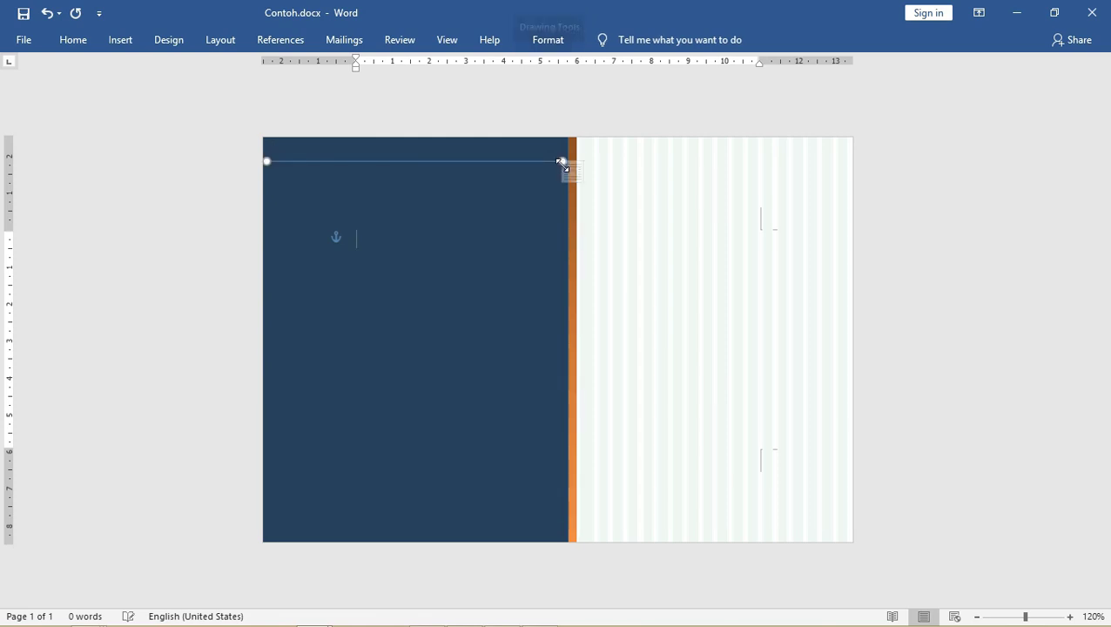
Give the line a 1 pt outline weight and a new colour.
left_click(563, 40)
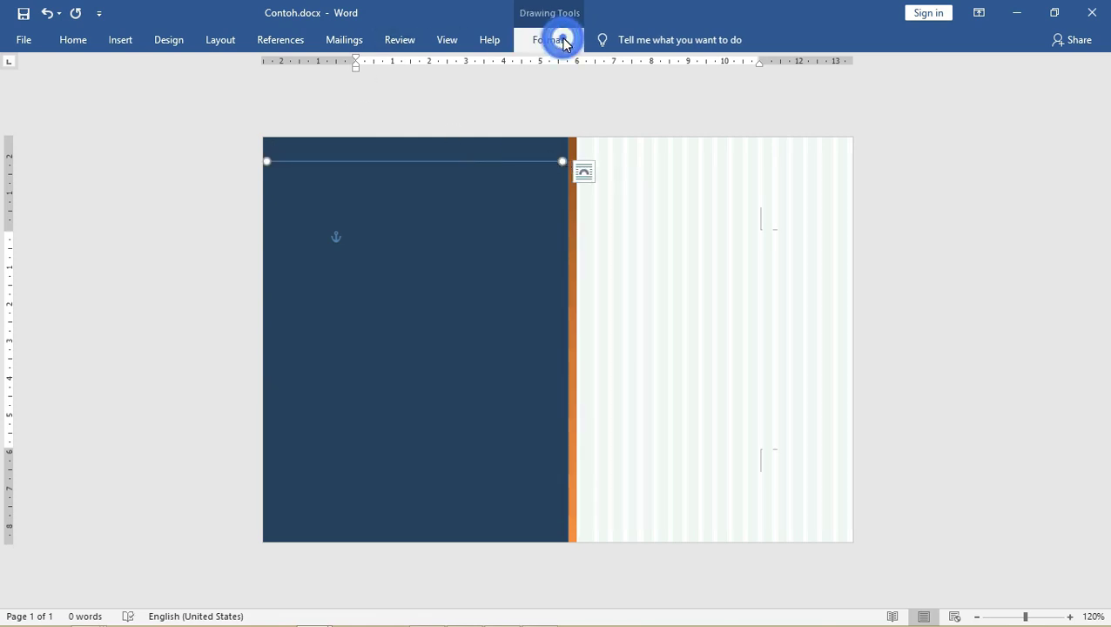
left_click(369, 80)
mouse_move(361, 267)
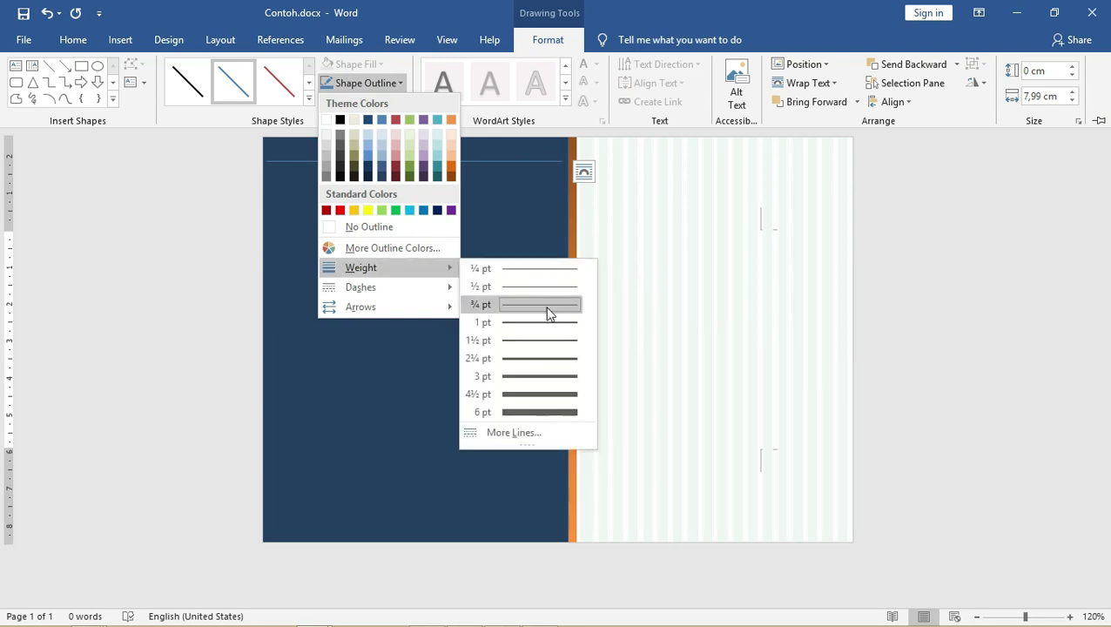
left_click(547, 322)
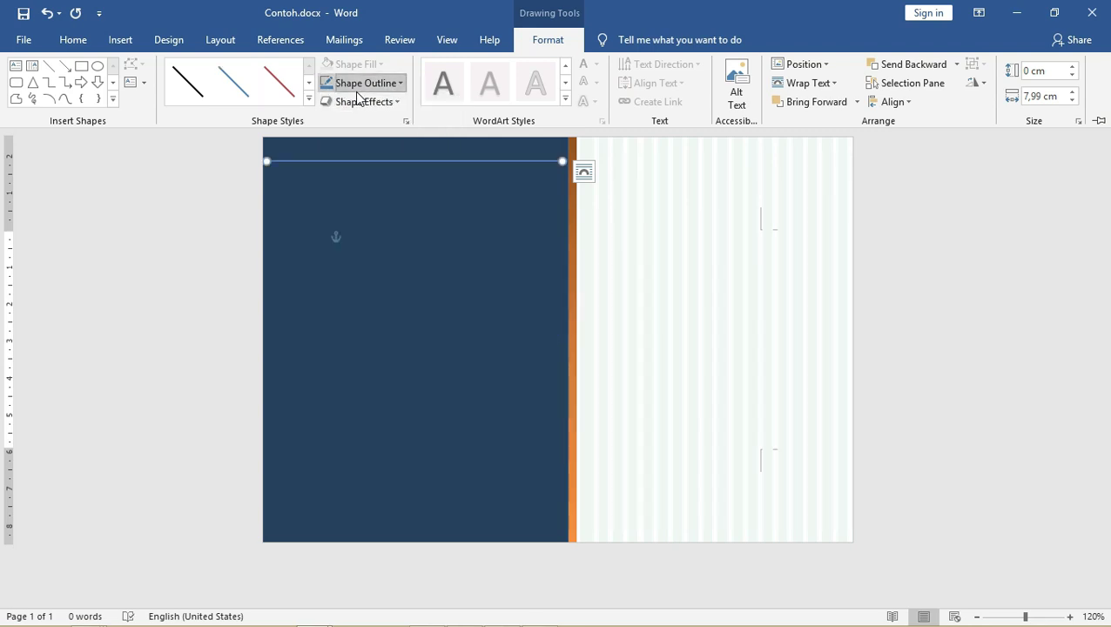
left_click(364, 83)
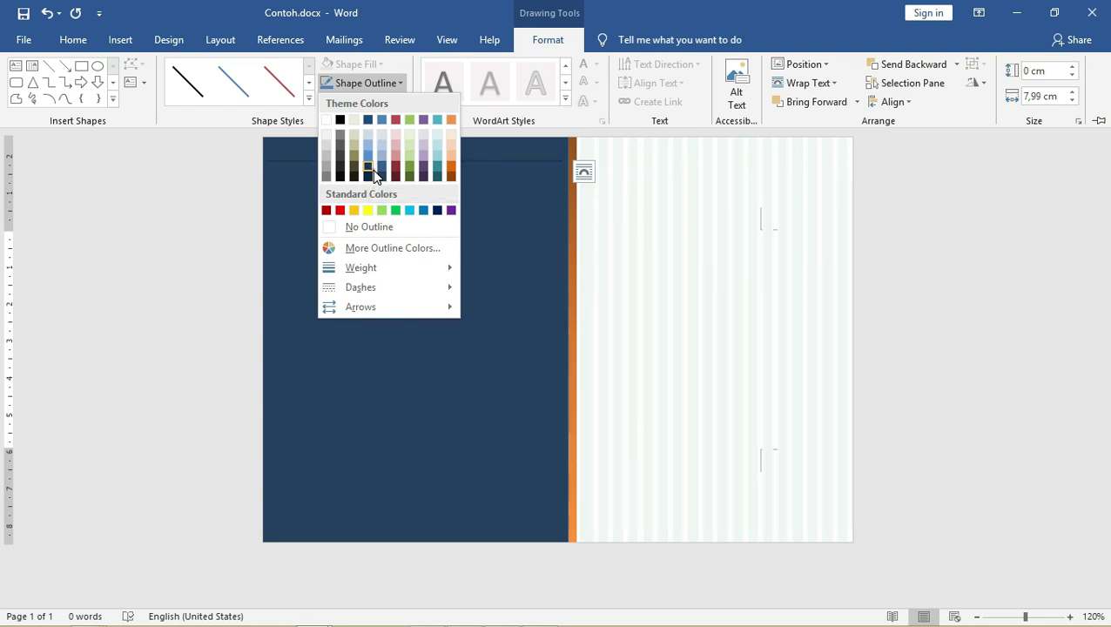
left_click(372, 169)
left_click(227, 180)
Duplicate the horizontal line with a Ctrl-drag onto the navy panel.
left_click(322, 162)
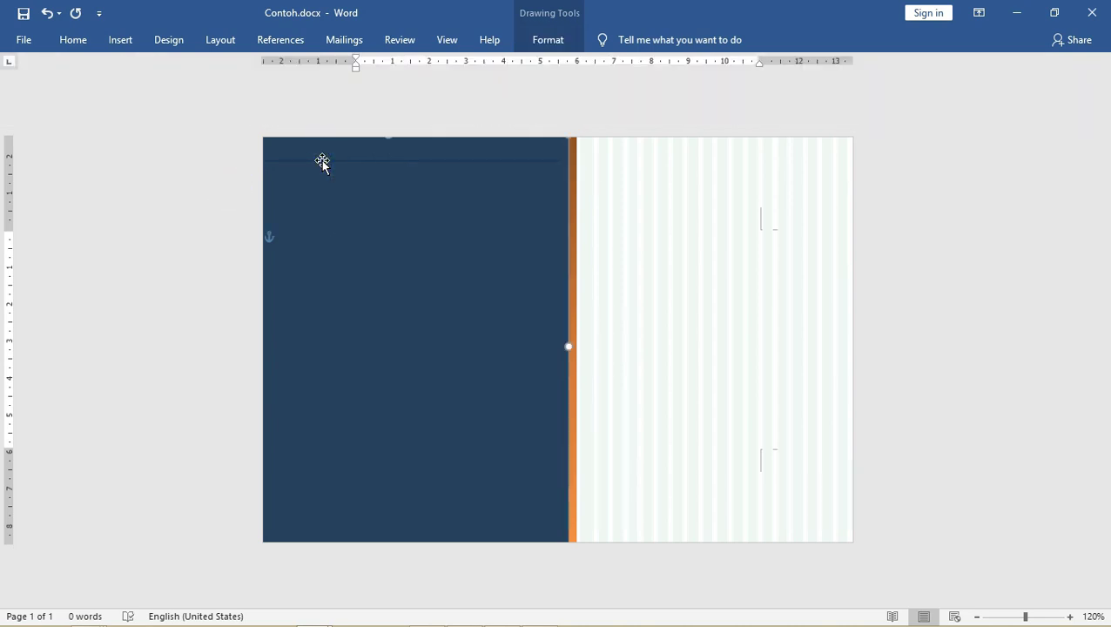
left_click(322, 163)
left_click(322, 162)
left_click_drag(322, 163, 369, 192)
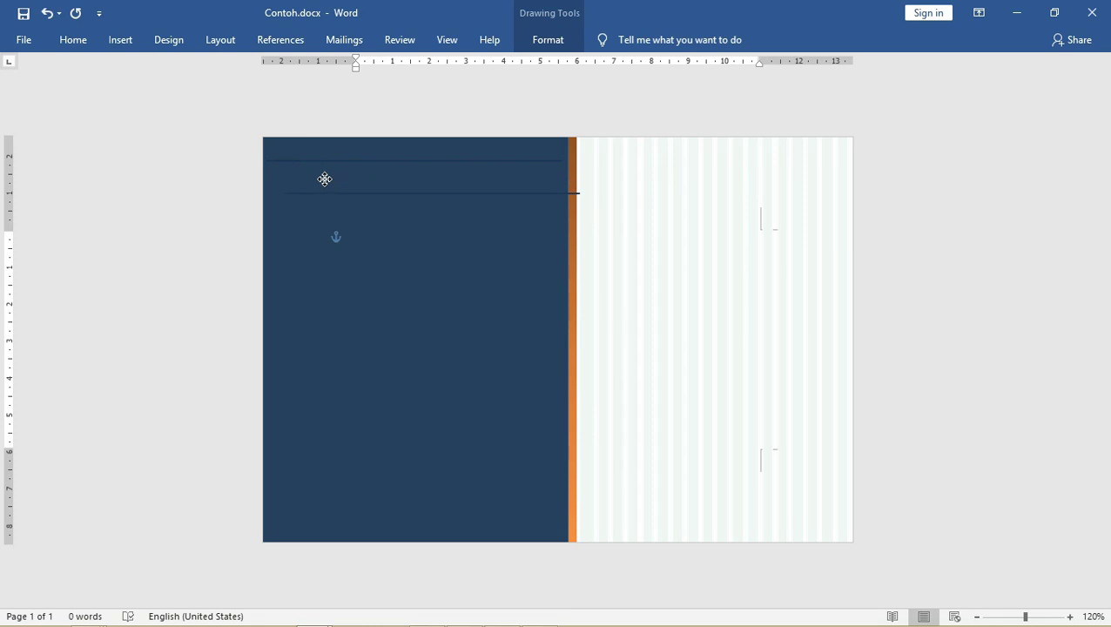
scroll(401, 186, "up", 3)
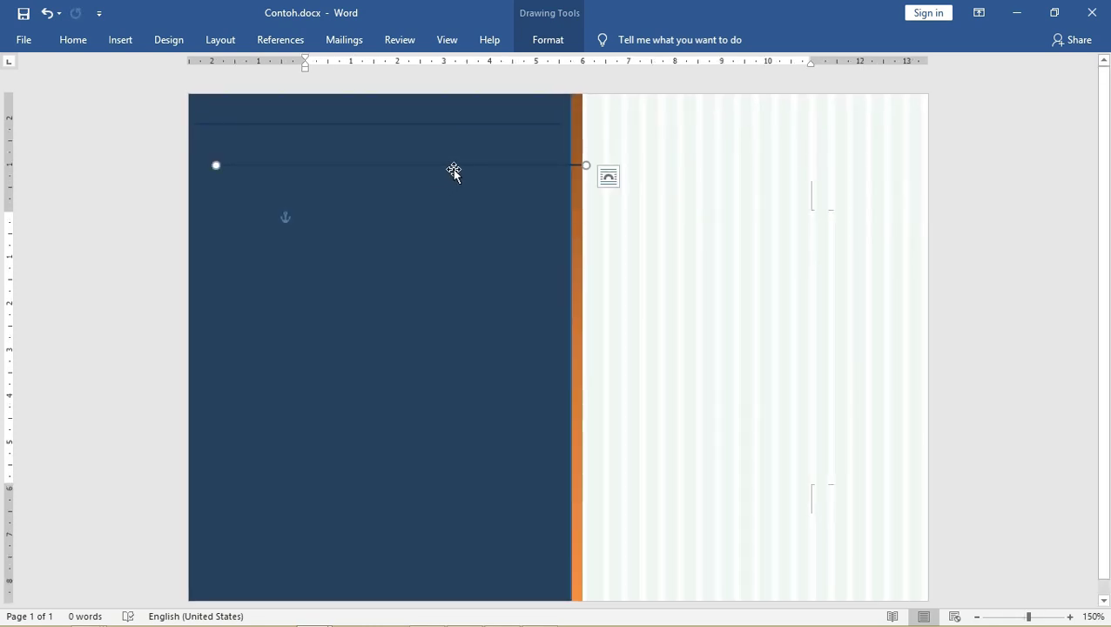
left_click_drag(453, 165, 439, 142)
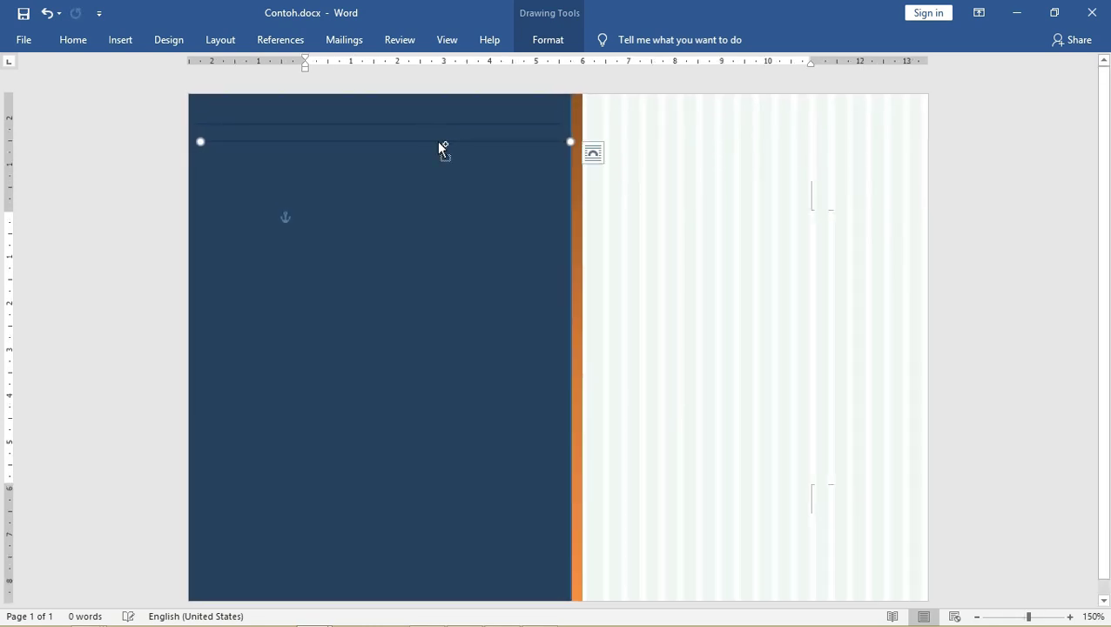
left_click_drag(439, 137, 455, 182)
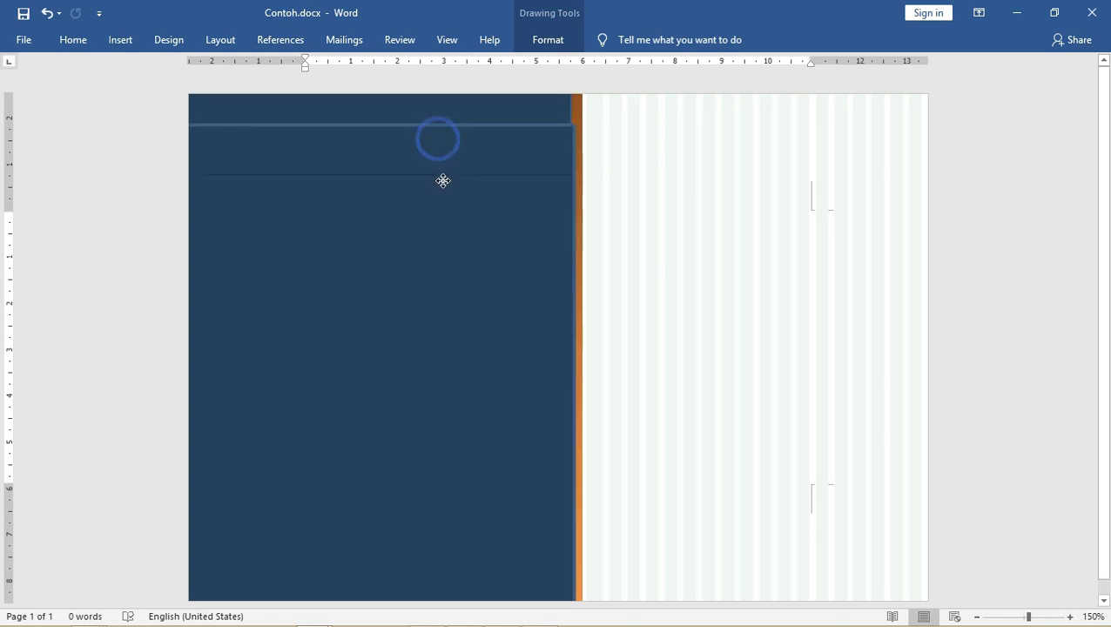
key("ctrl+z")
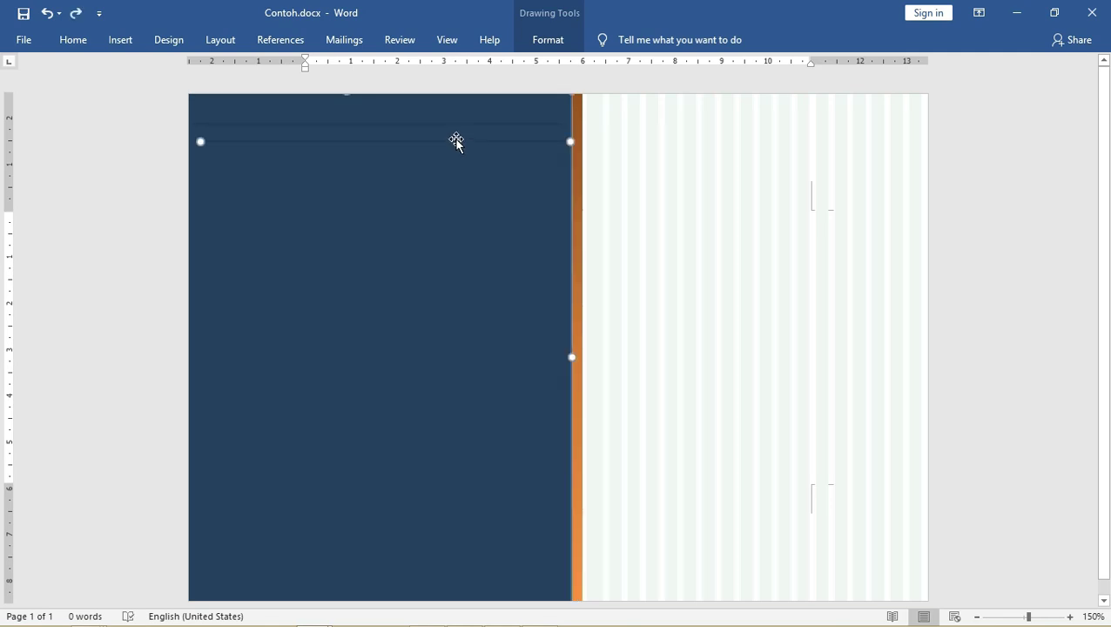
Move the copied line up near the panel's top, just below the original.
scroll(500, 130, "up", 2, "ctrl")
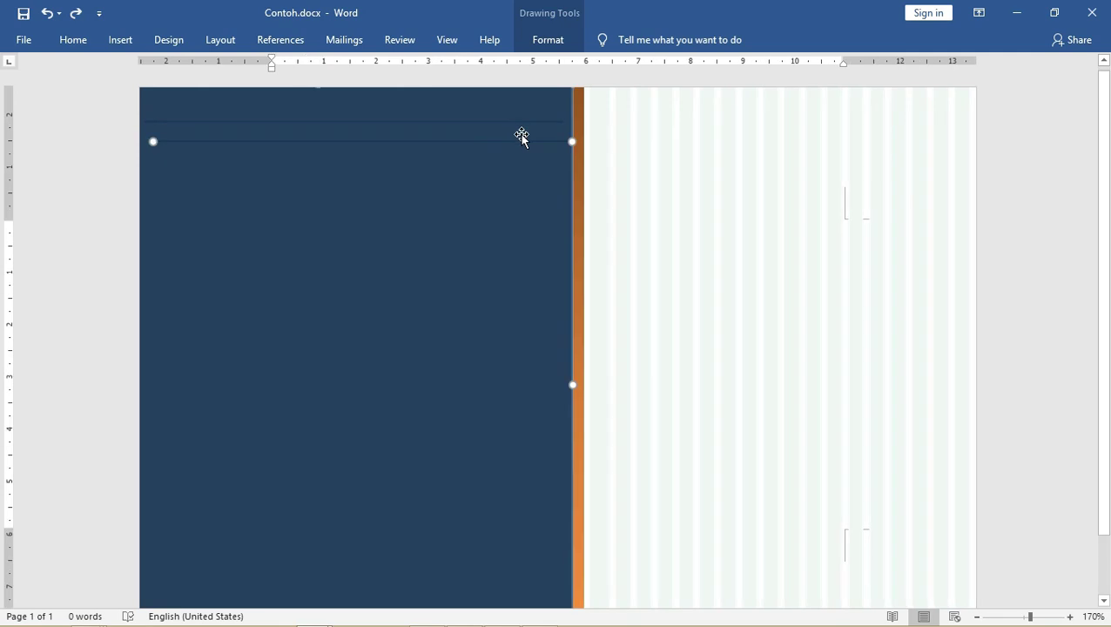
left_click(640, 141)
left_click(550, 141)
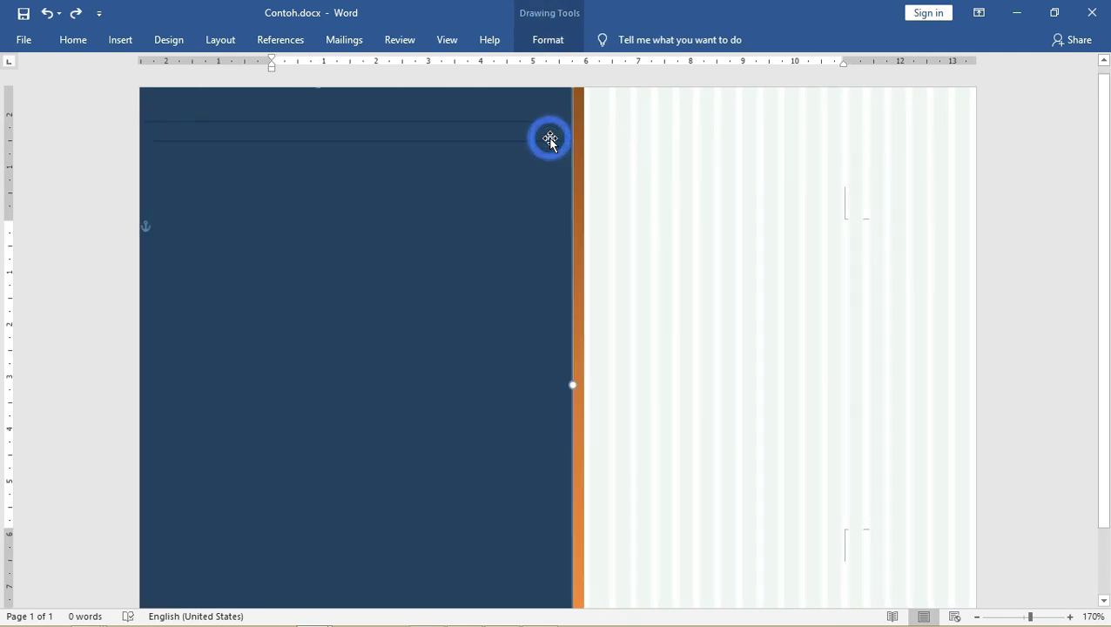
left_click(543, 141)
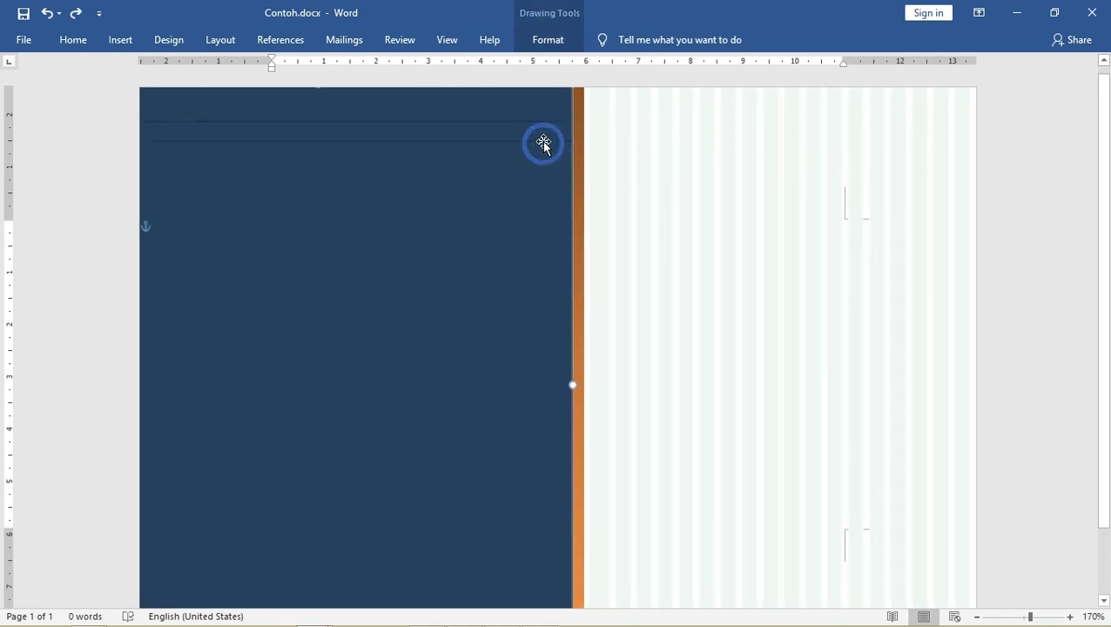
left_click_drag(544, 147, 557, 143)
key("Escape")
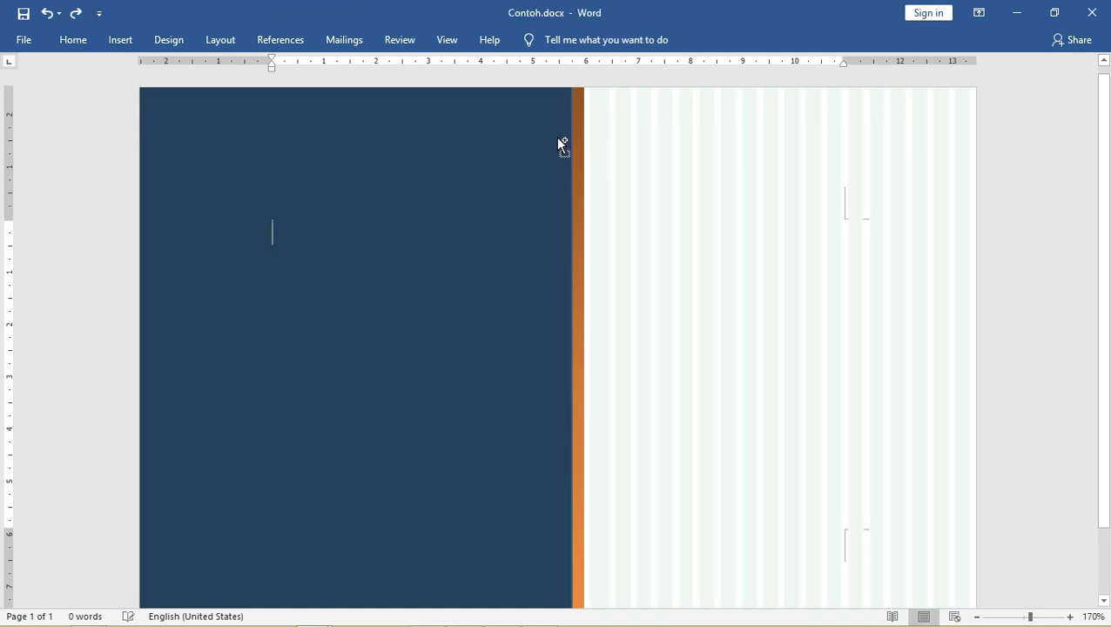
scroll(358, 108, "down", 4)
Draw a rectangle covering the navy panel.
scroll(345, 122, "up", 1)
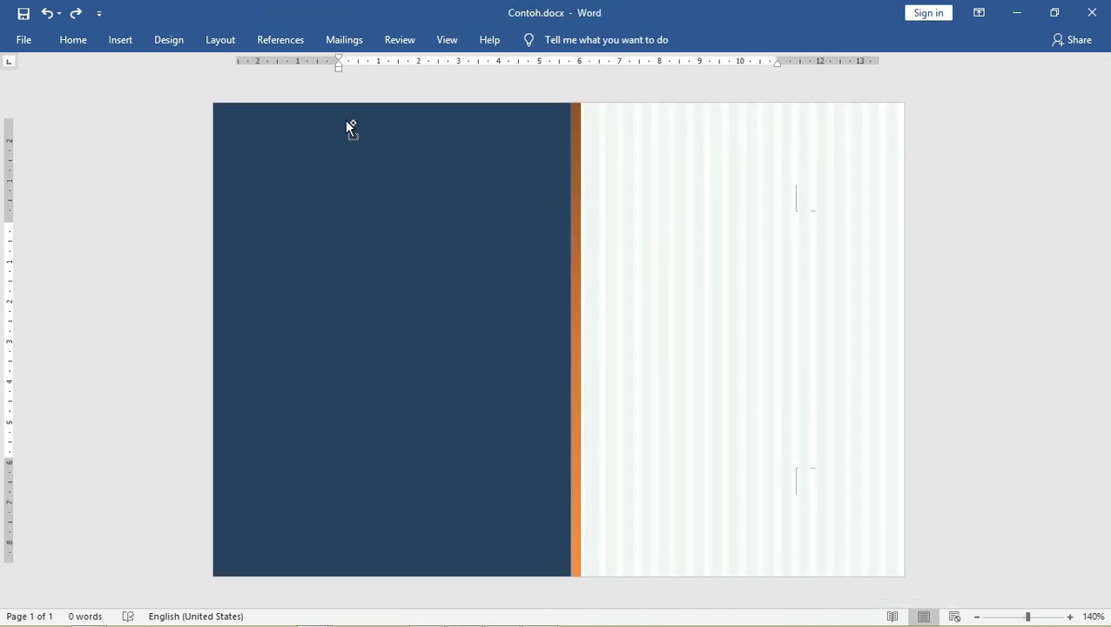
left_click(121, 41)
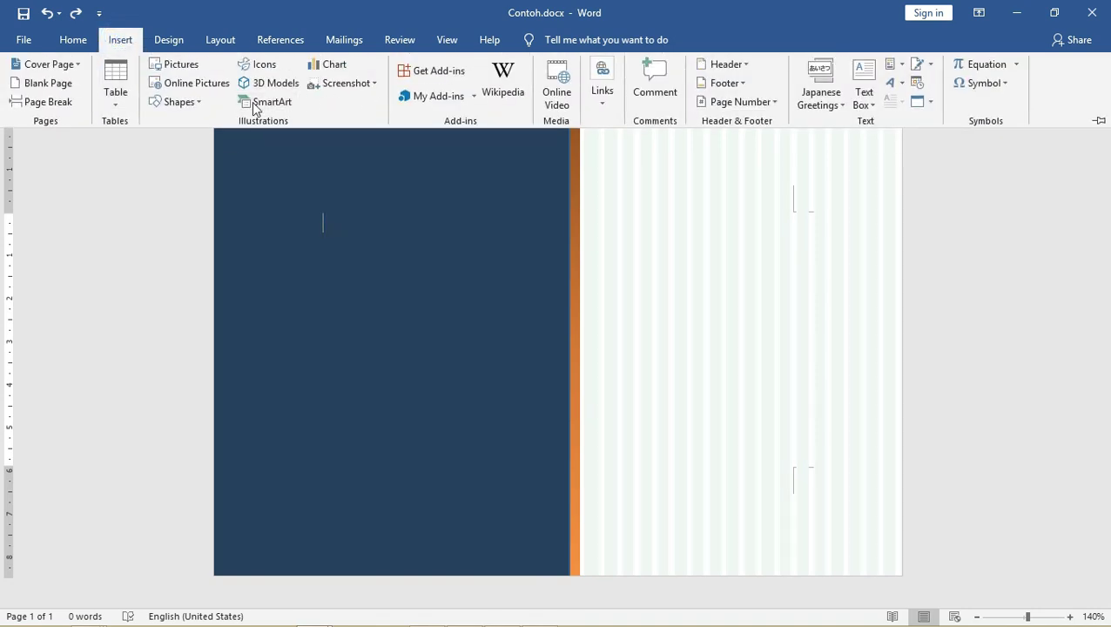
left_click(196, 104)
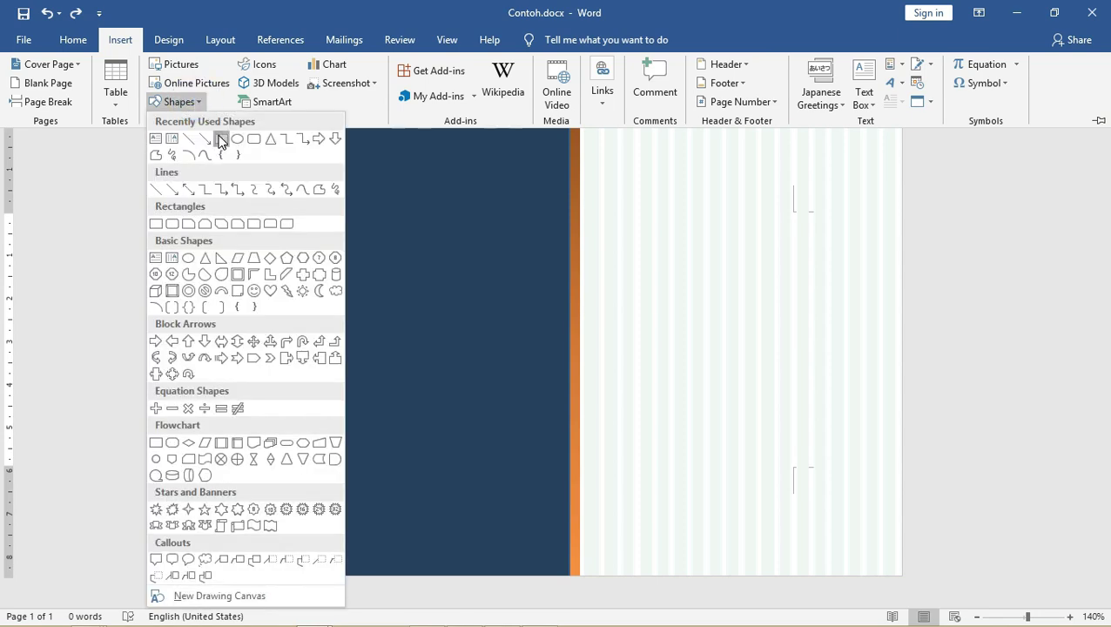
left_click(220, 140)
left_click_drag(231, 121, 559, 565)
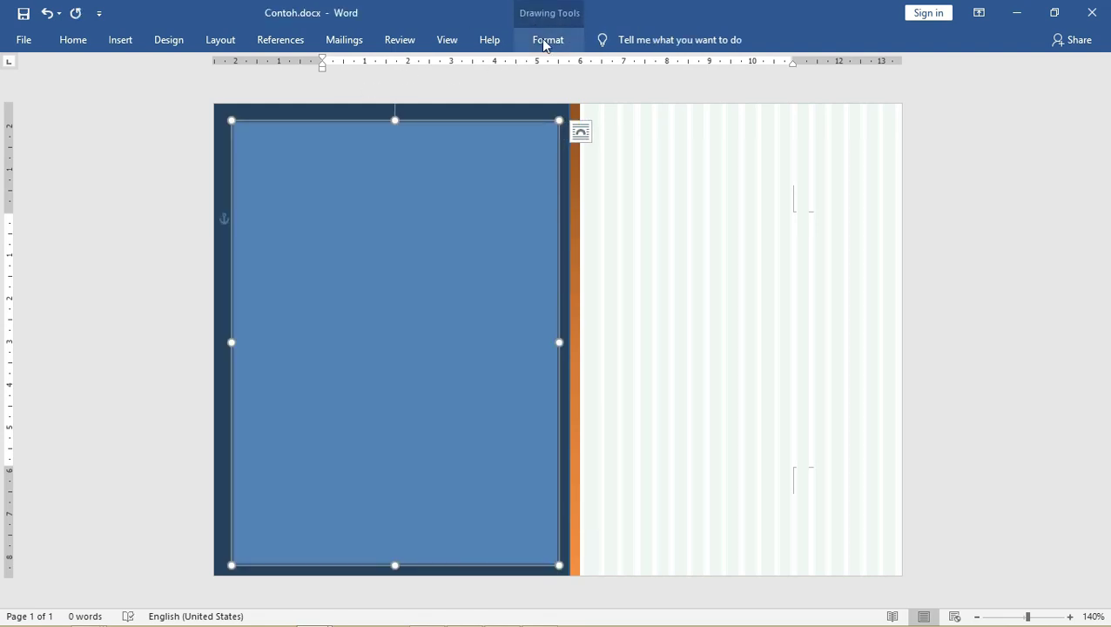
Set the rectangle's outline to No Outline.
left_click(544, 39)
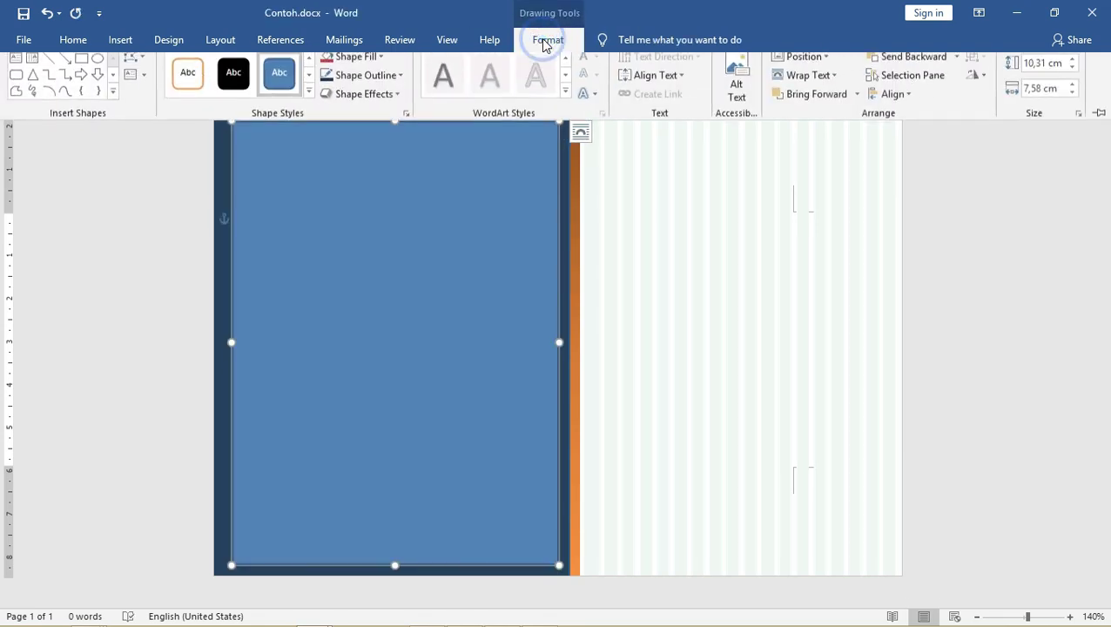
left_click(369, 65)
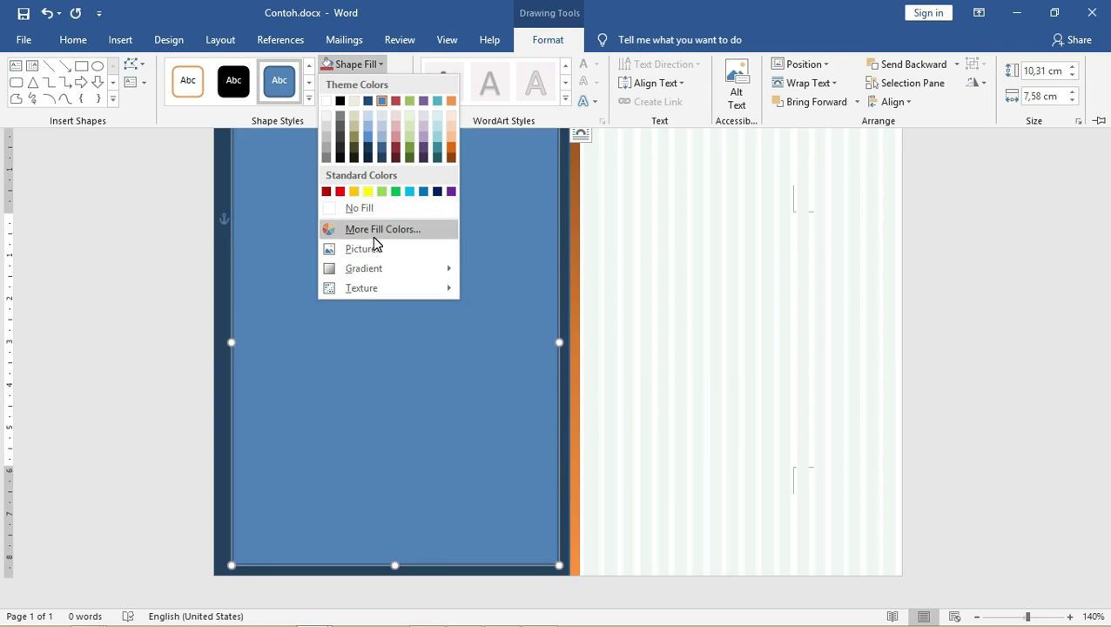
left_click(389, 82)
left_click(383, 83)
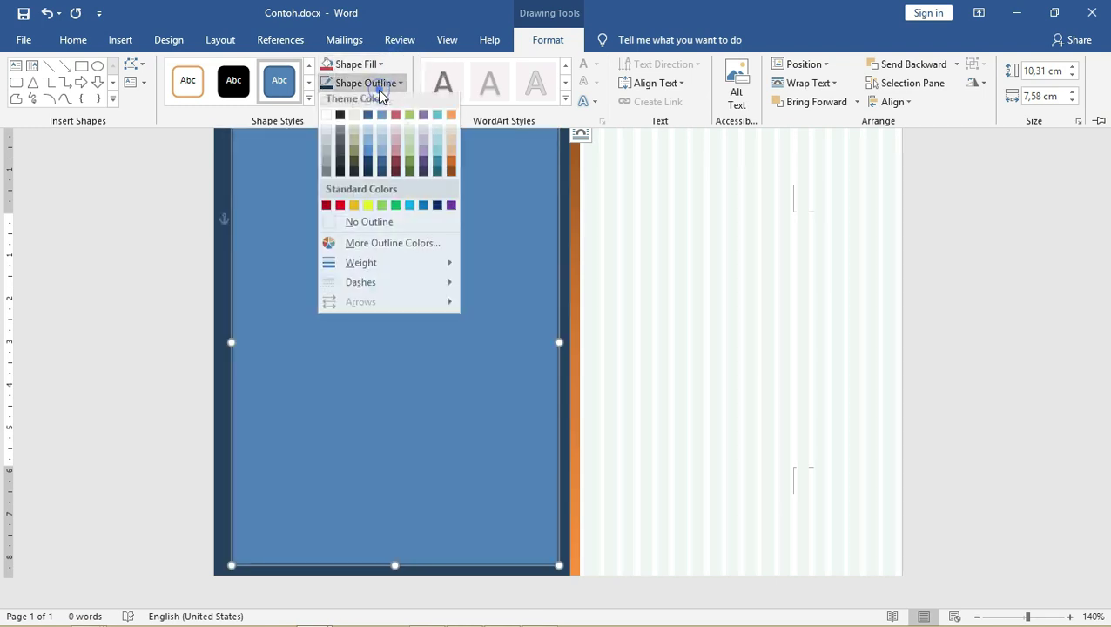
left_click(382, 226)
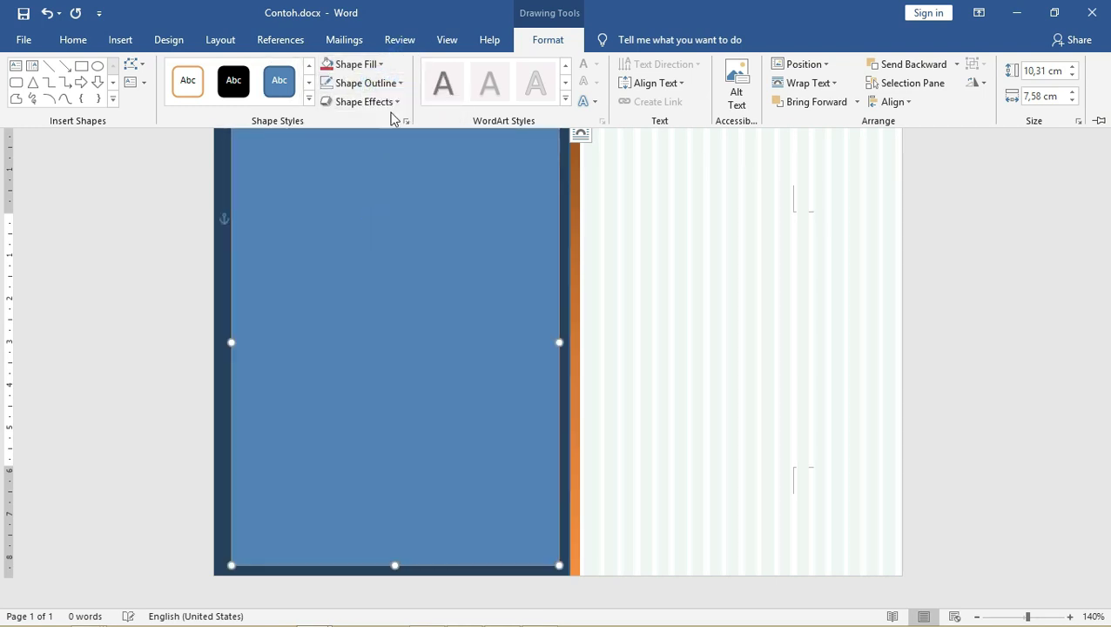
Fill the rectangle with the pattren.png picture.
left_click(380, 66)
left_click(396, 246)
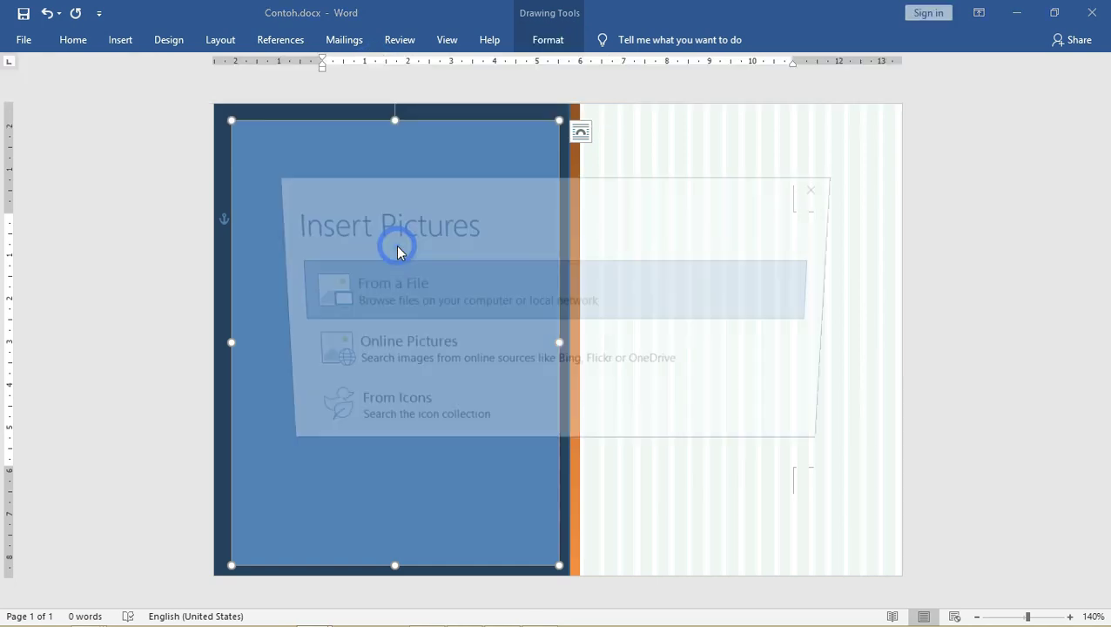
left_click(400, 283)
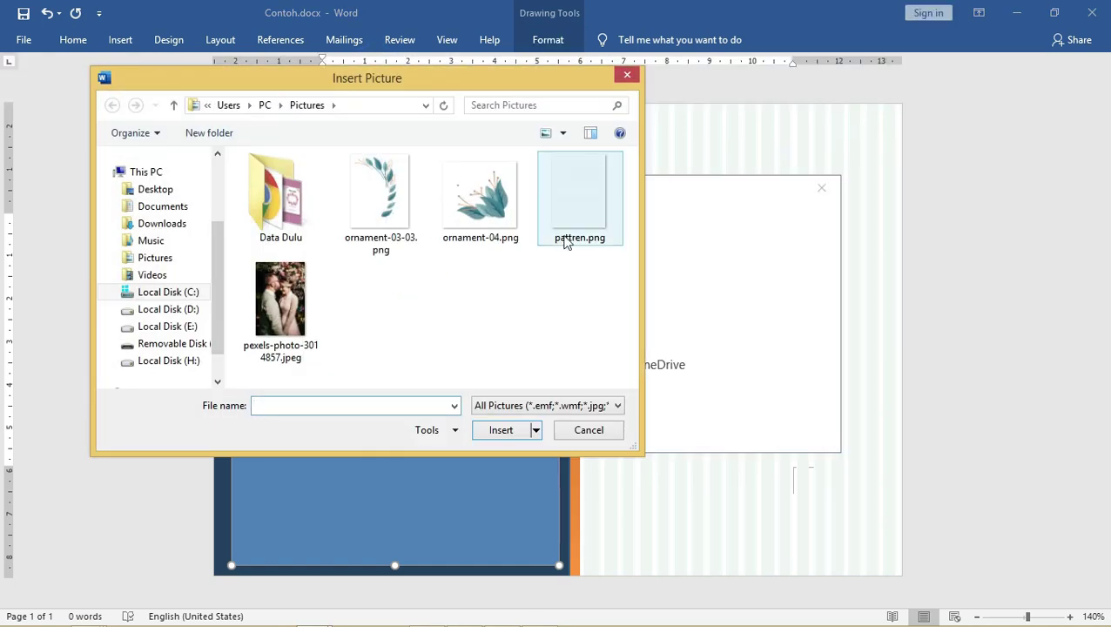
left_click(579, 190)
left_click(507, 430)
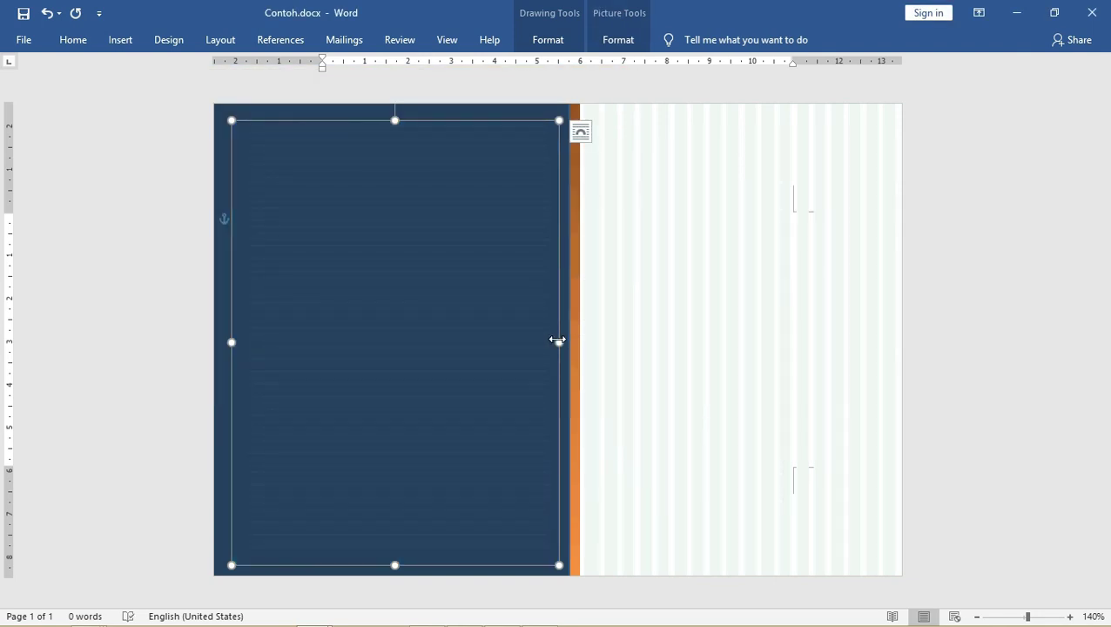
Stretch the patterned rectangle to the page's left, top and bottom edges and the orange strip.
left_click_drag(558, 340, 573, 340)
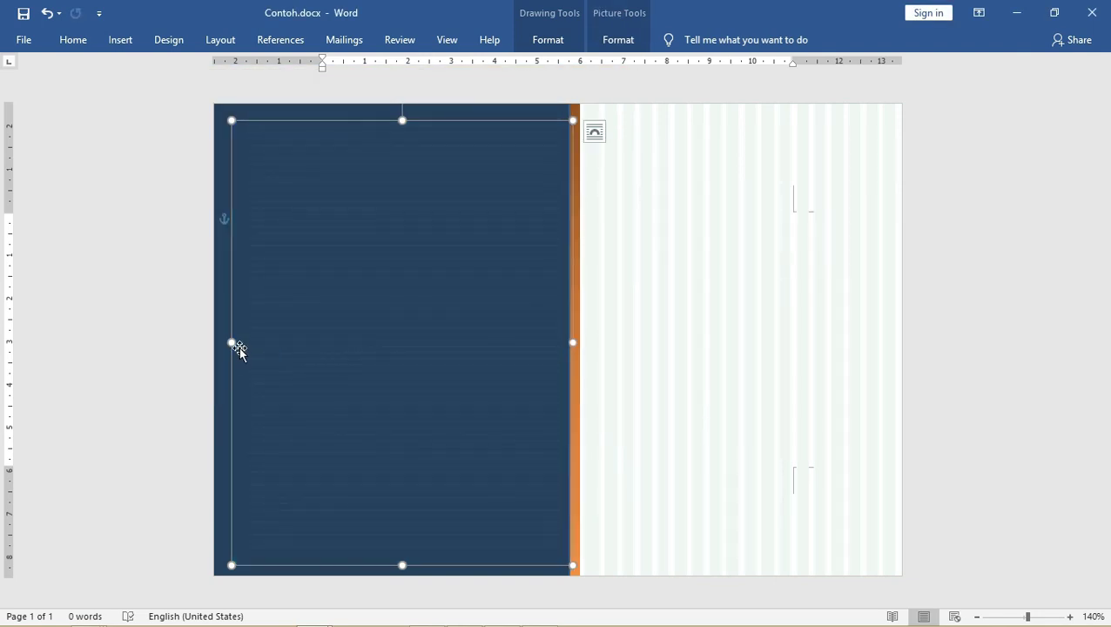
left_click_drag(224, 341, 215, 340)
left_click_drag(394, 564, 393, 576)
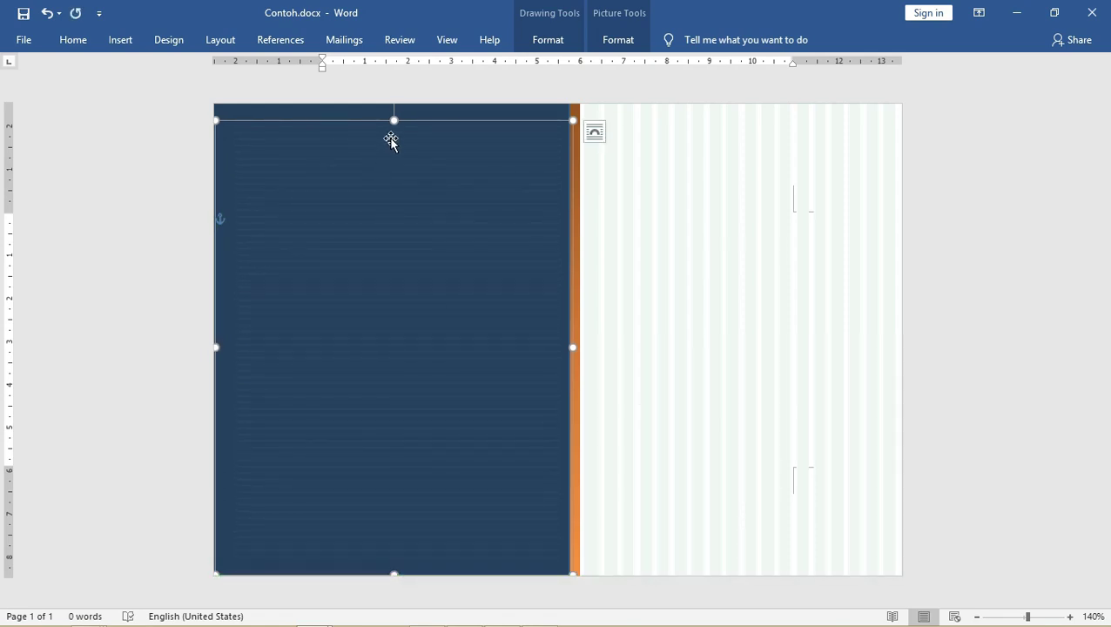
left_click_drag(395, 120, 394, 104)
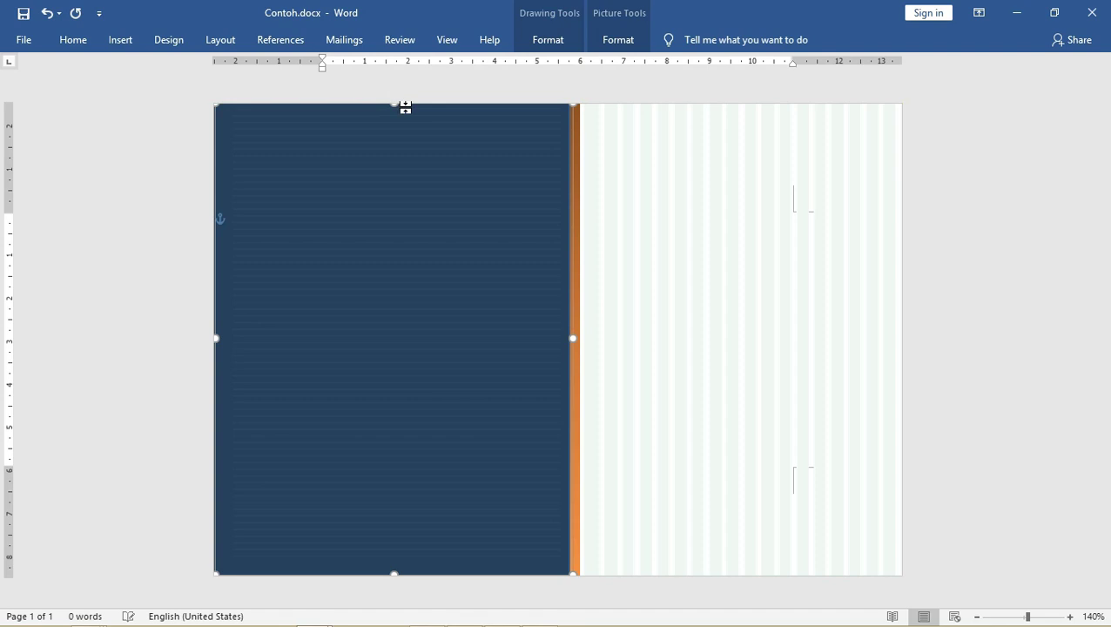
left_click_drag(394, 574, 396, 588)
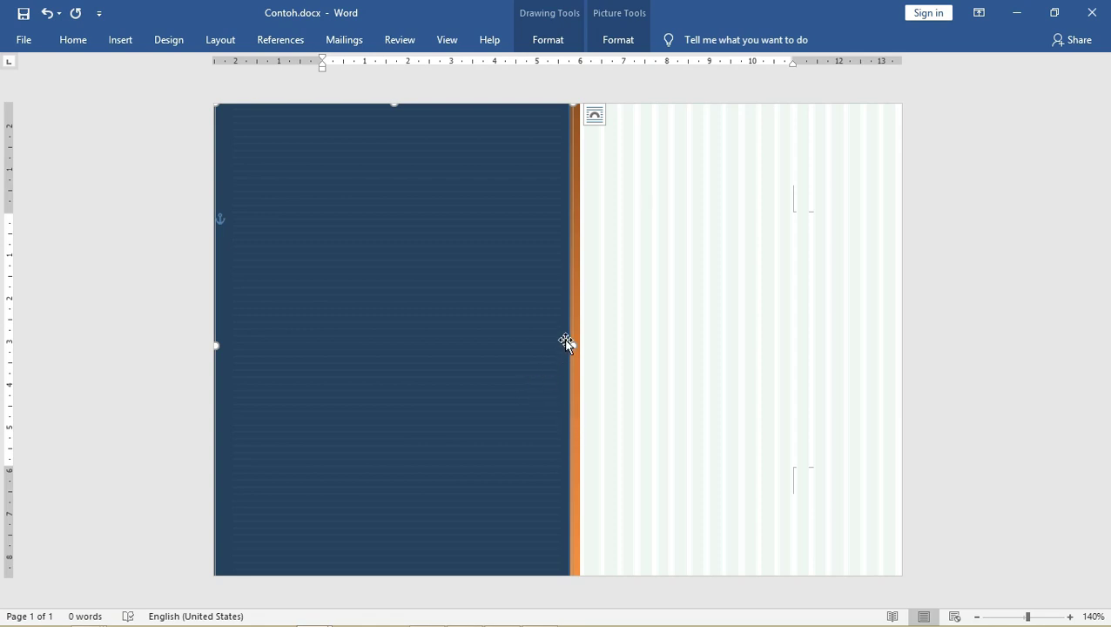
left_click(976, 225)
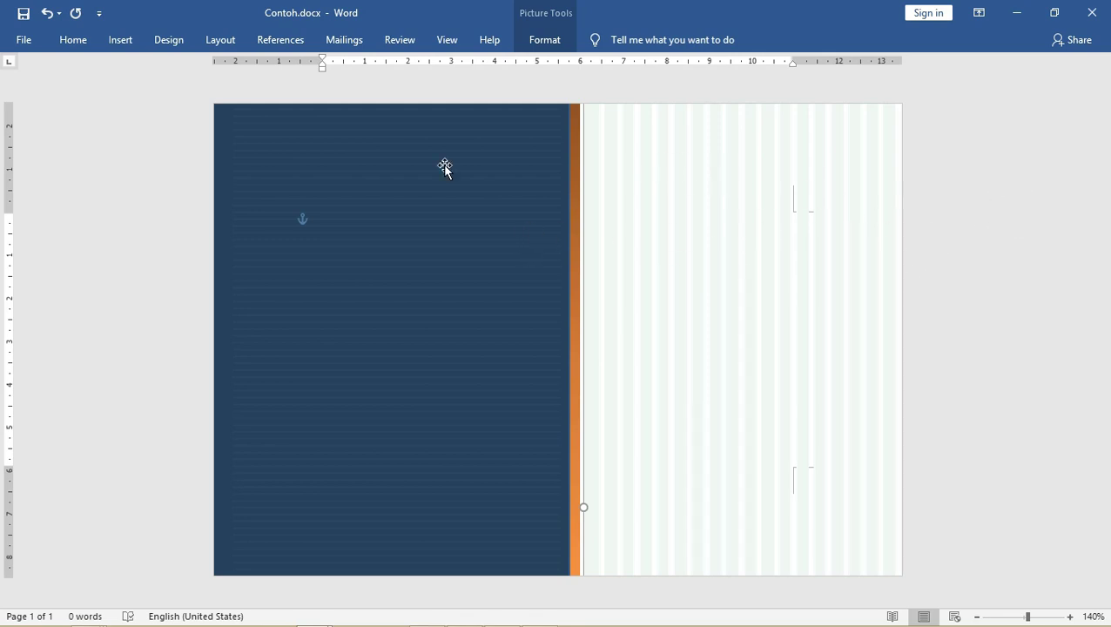
Draw an oval circle on the right half of the card.
left_click(122, 40)
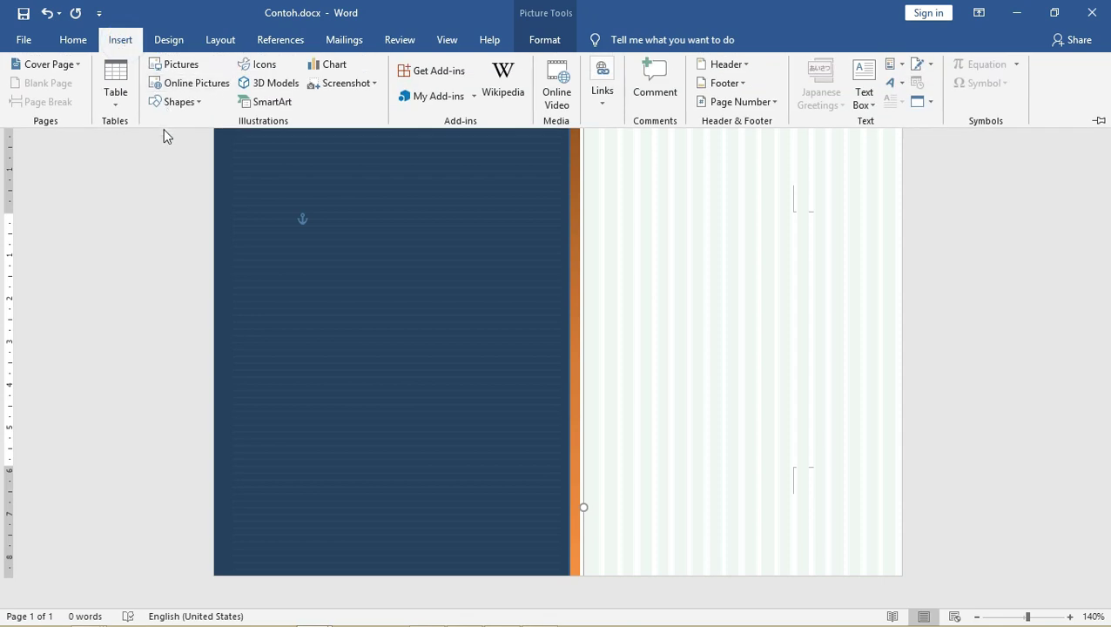
left_click(192, 105)
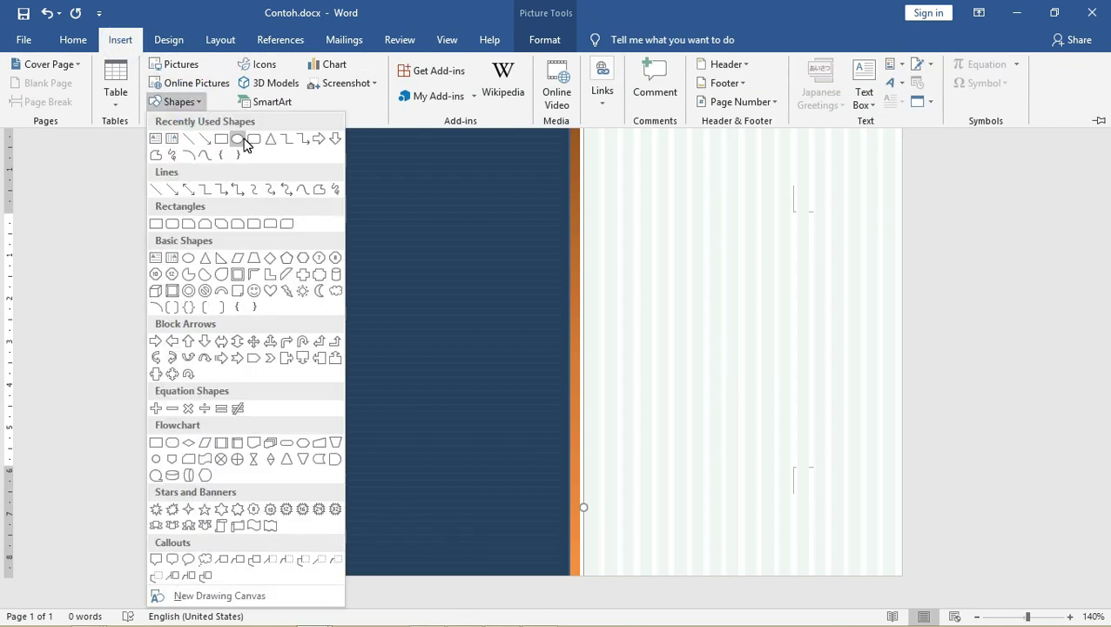
left_click(240, 143)
mouse_move(627, 217)
left_mouse_down()
mouse_move(804, 397)
mouse_move(657, 278)
mouse_move(840, 459)
mouse_move(784, 406)
mouse_move(833, 497)
mouse_move(741, 427)
left_mouse_up()
Fill the circle with pexels-photo-3014857.jpeg, then enlarge and reposition it.
left_click(548, 41)
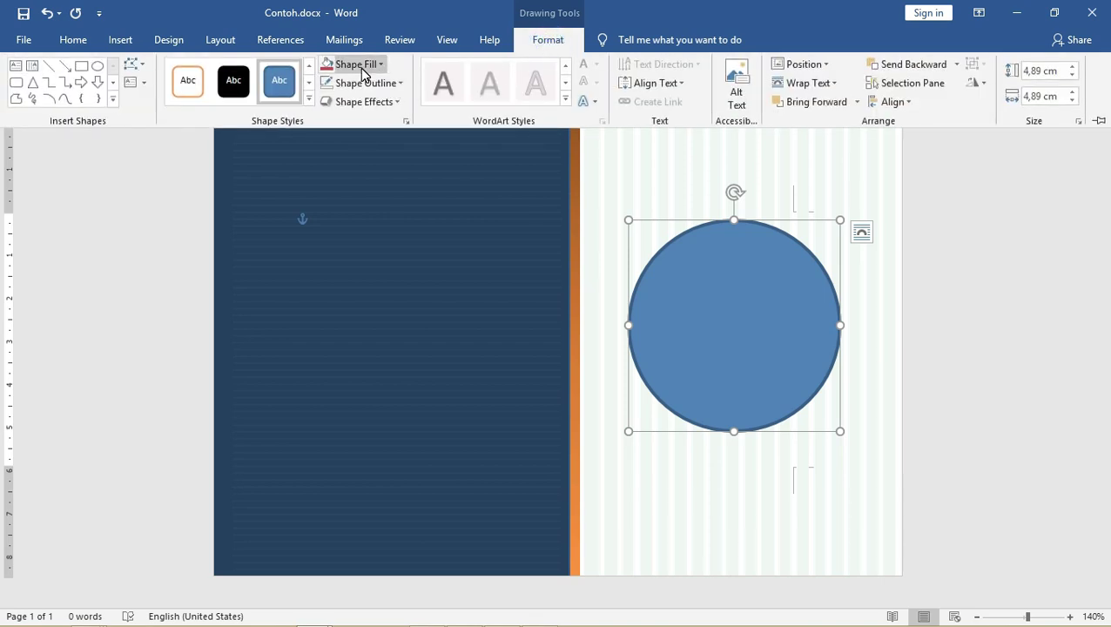
left_click(364, 73)
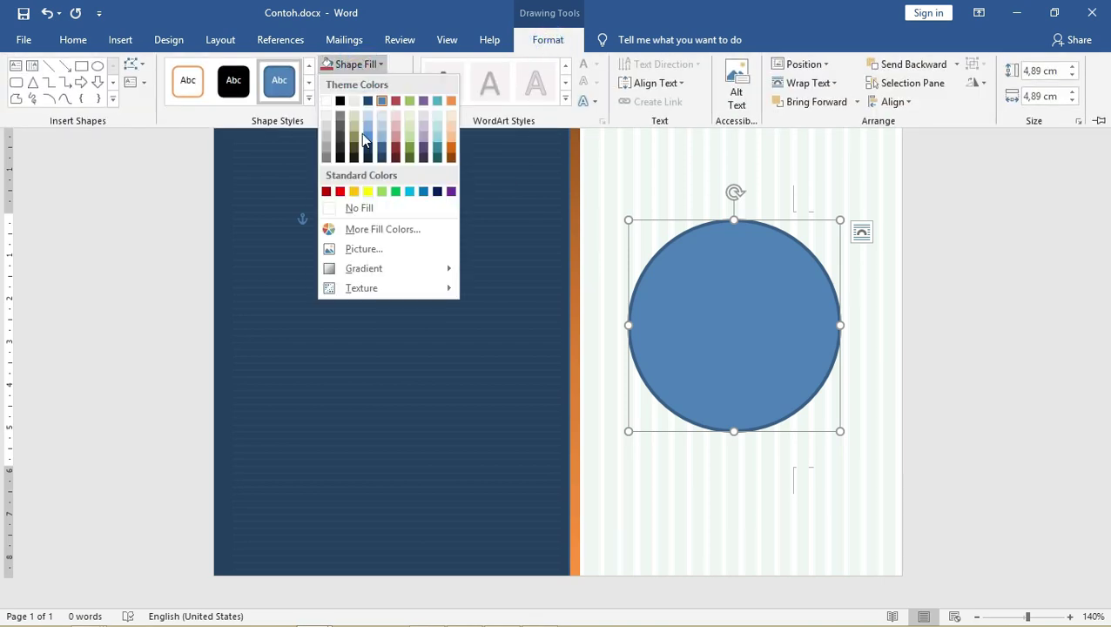
left_click(377, 248)
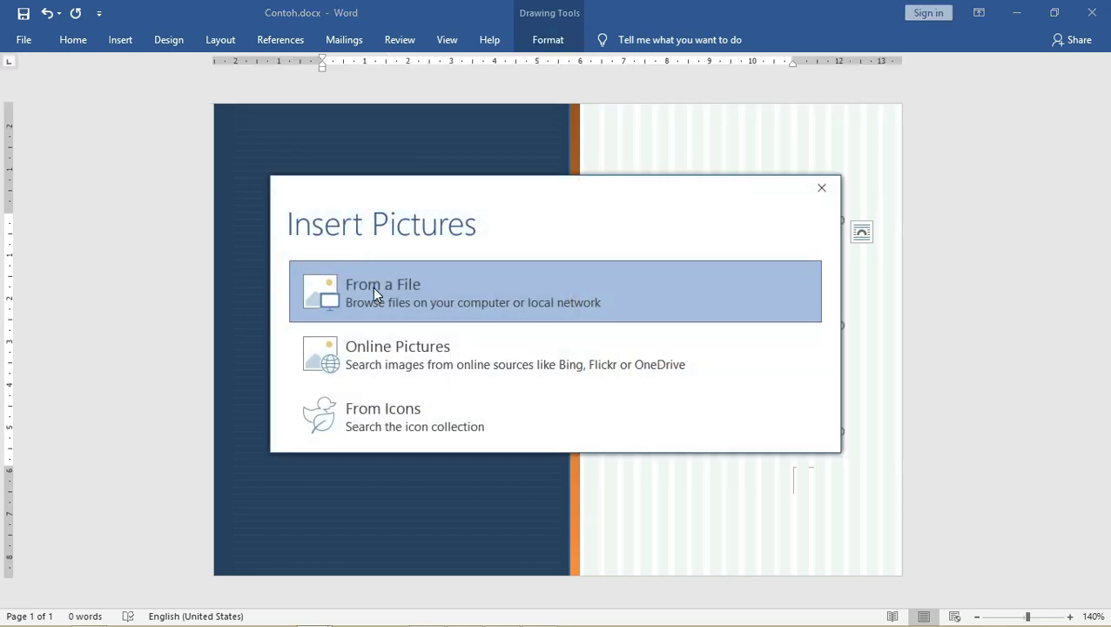
left_click(372, 287)
left_click(304, 287)
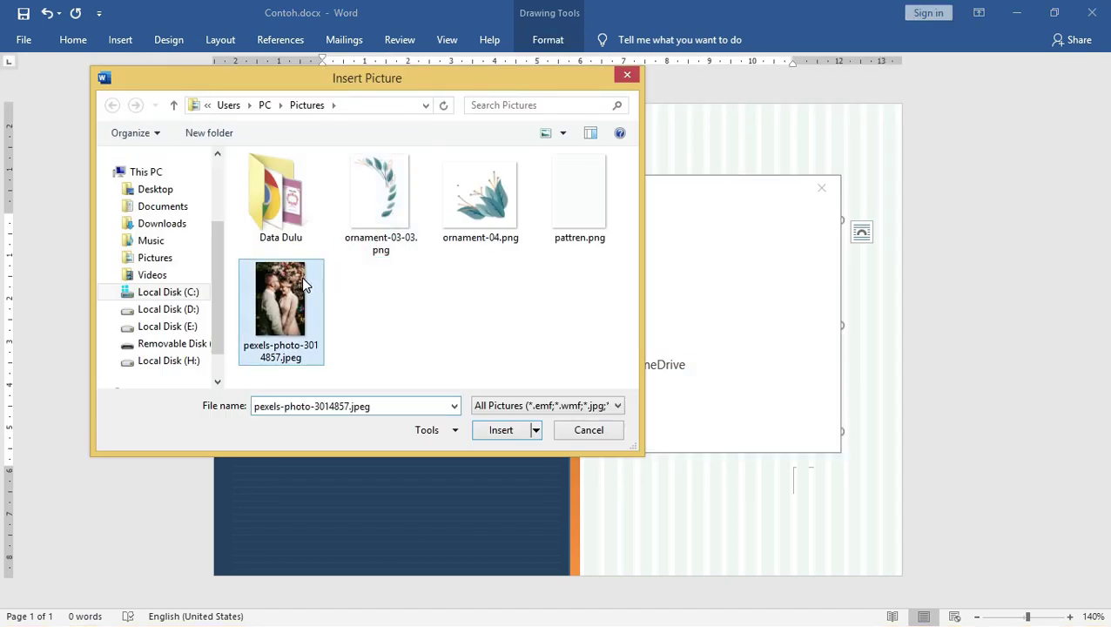
left_click_drag(447, 92, 437, 73)
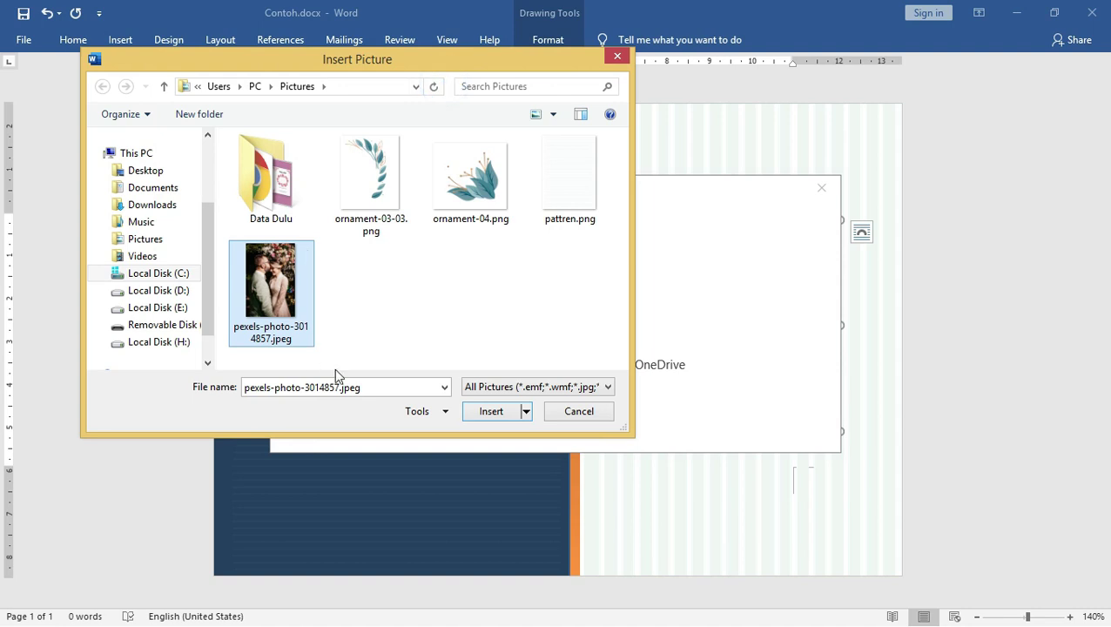
left_click(493, 411)
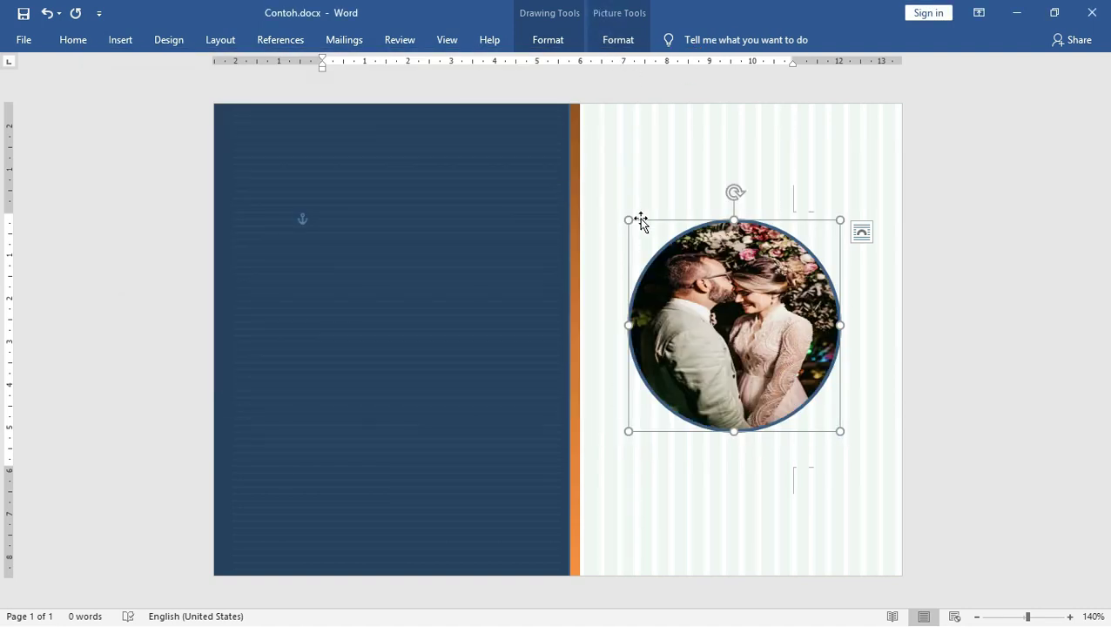
left_click_drag(623, 217, 580, 174)
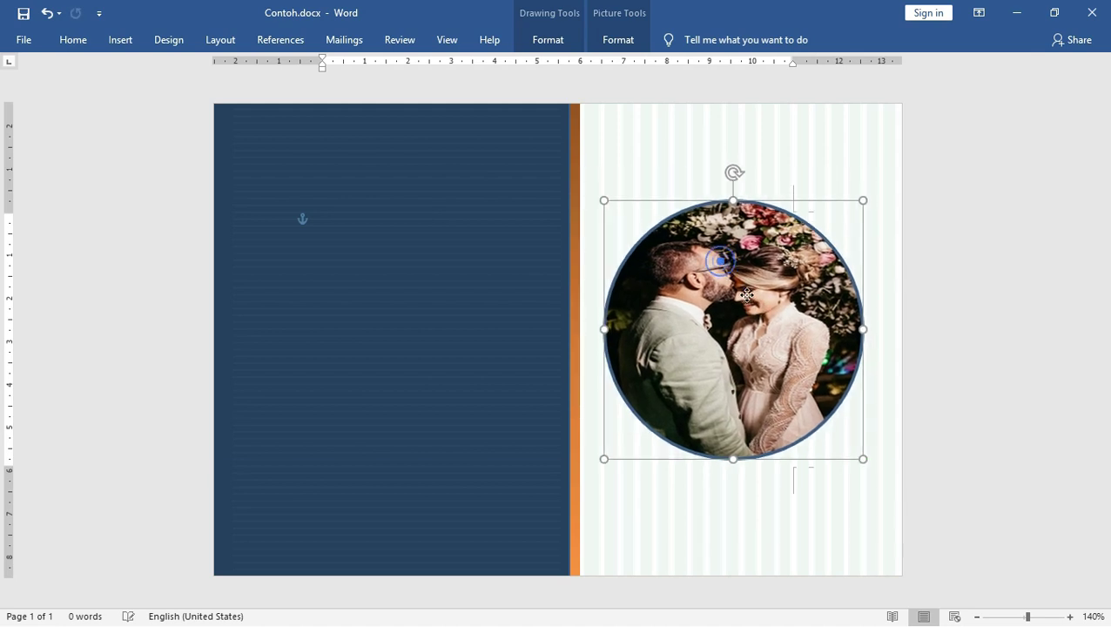
left_click_drag(742, 244, 775, 277)
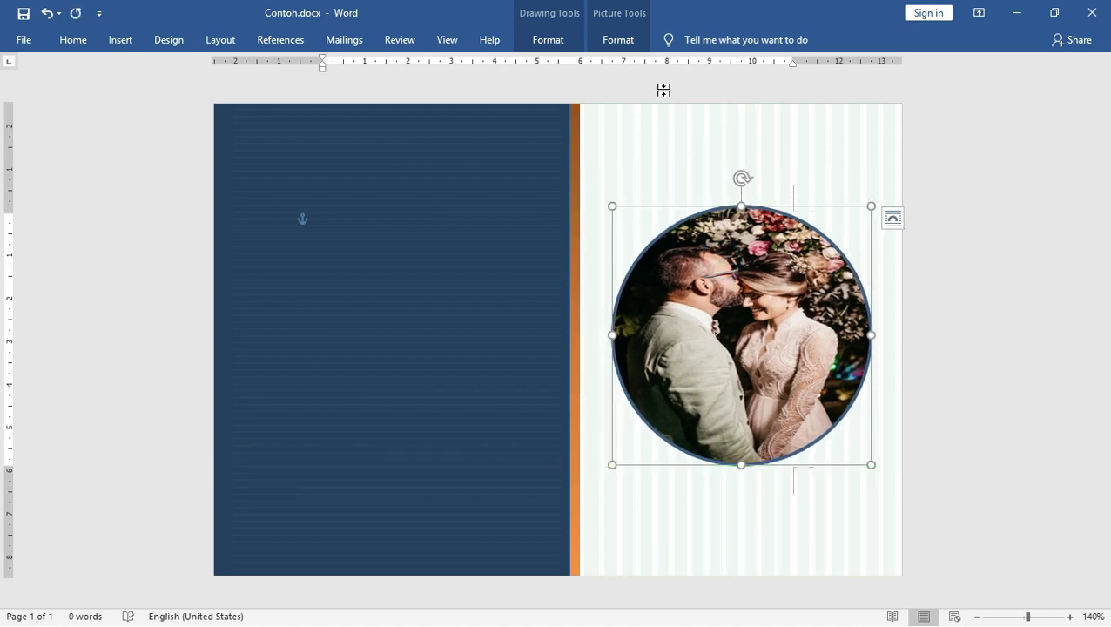
Crop the photo to Fit, then enlarge and shift it down within the circle.
left_click(619, 39)
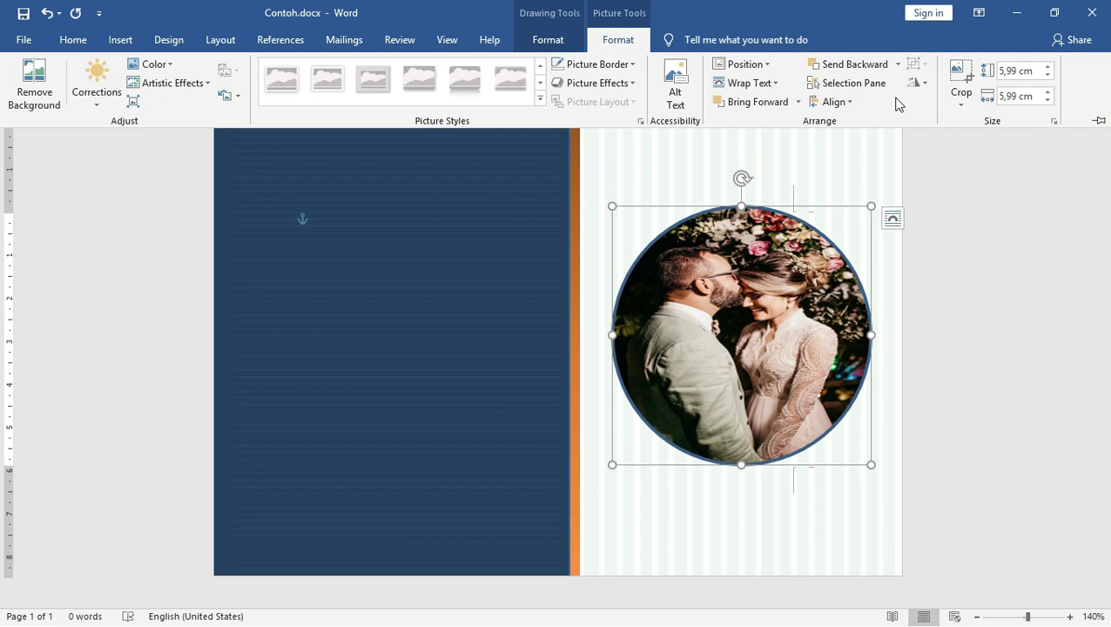
left_click(958, 98)
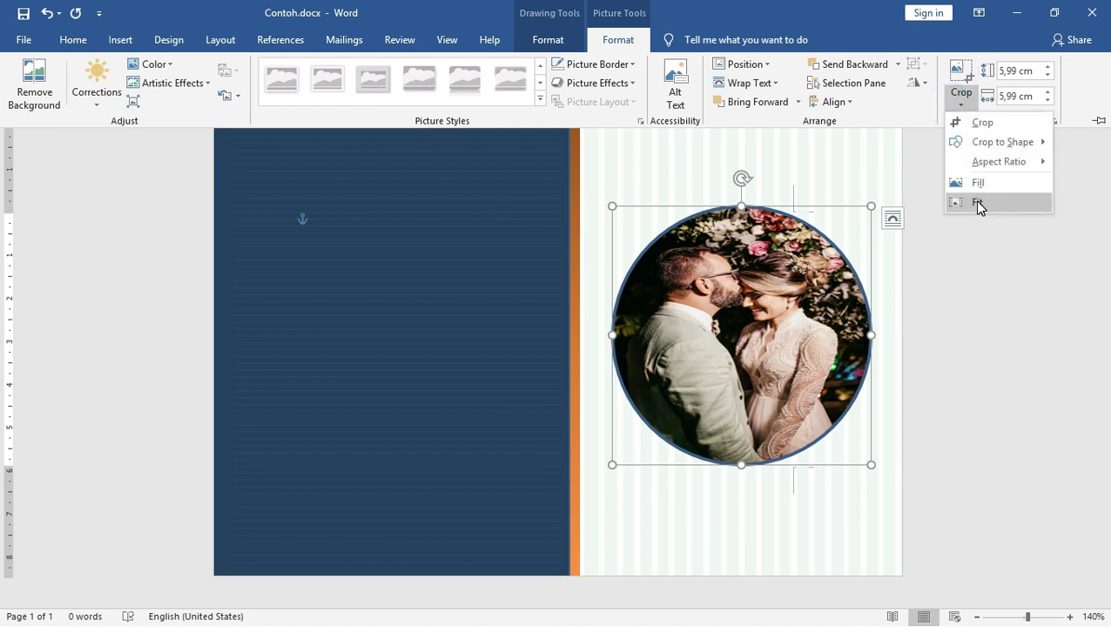
left_click(977, 203)
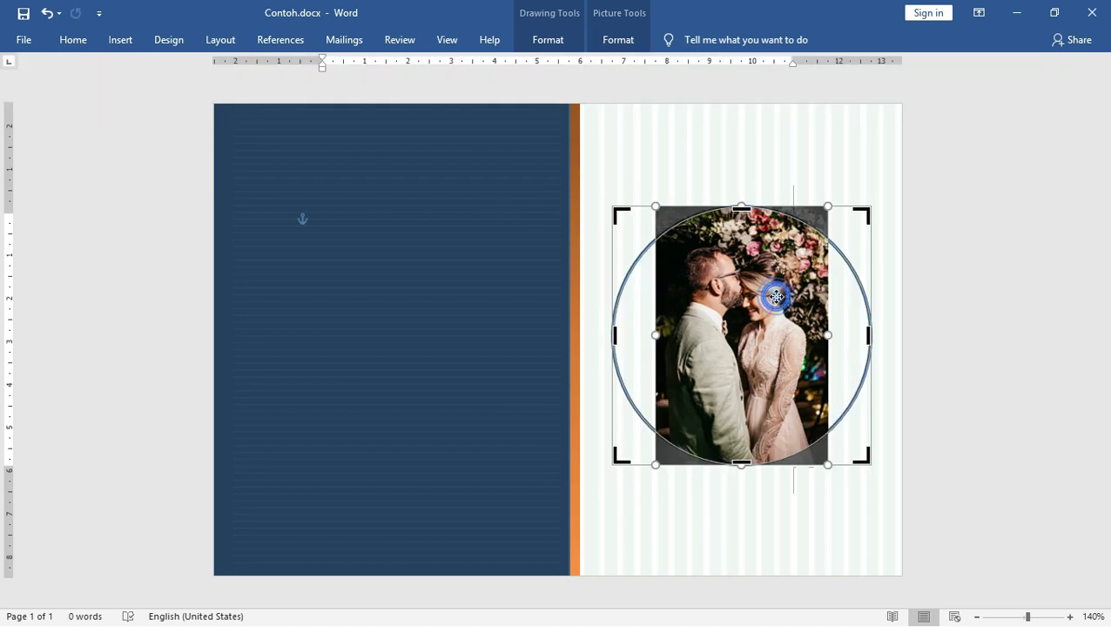
left_click_drag(829, 205, 874, 169)
left_click_drag(751, 258, 756, 287)
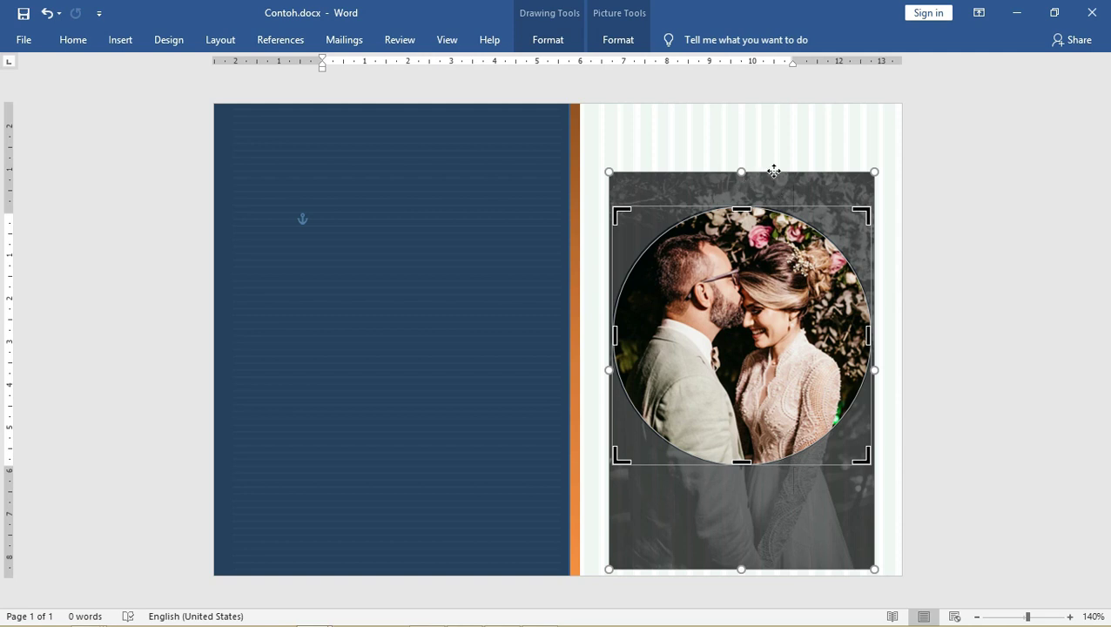
left_click(786, 141)
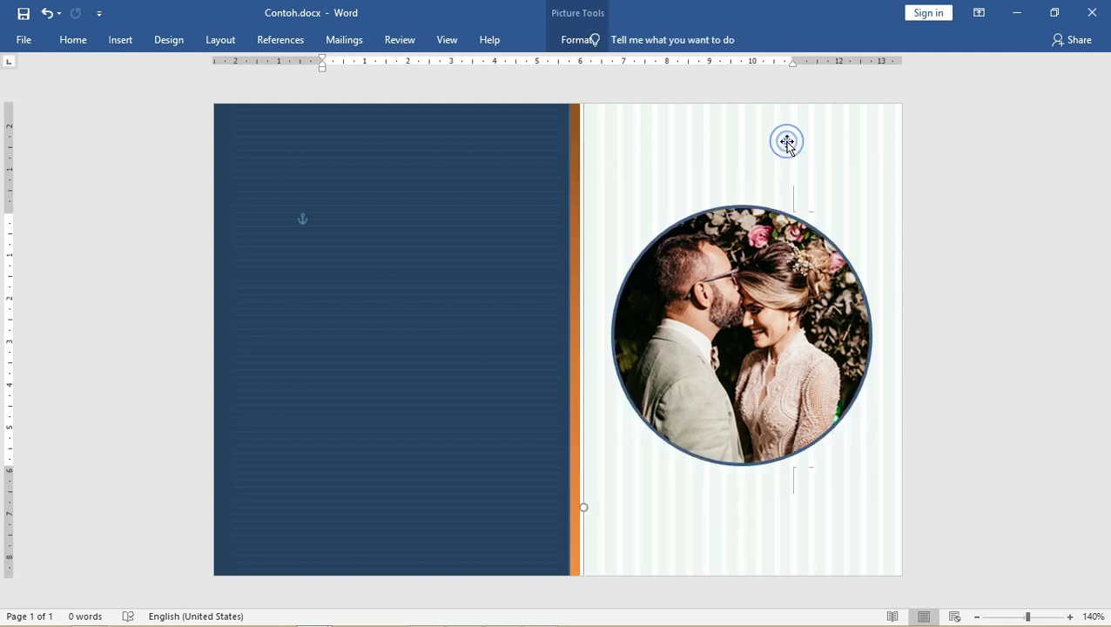
Nudge the photo circle and place a Ctrl-dragged copy up and to the left.
left_click(721, 291)
left_click_drag(775, 301, 766, 287)
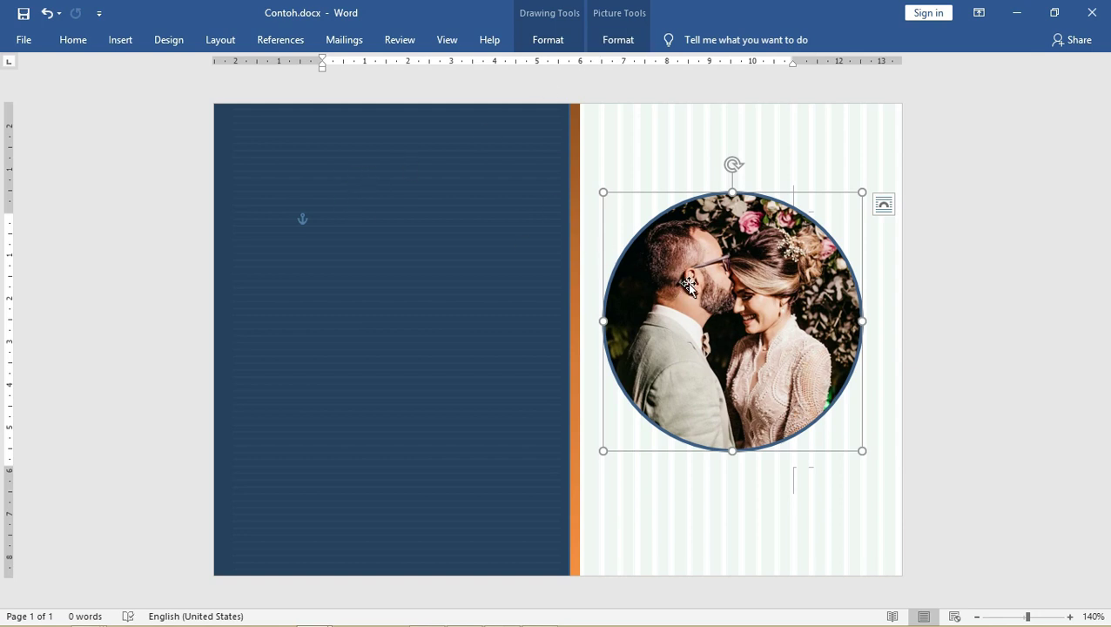
left_click_drag(708, 296, 690, 254)
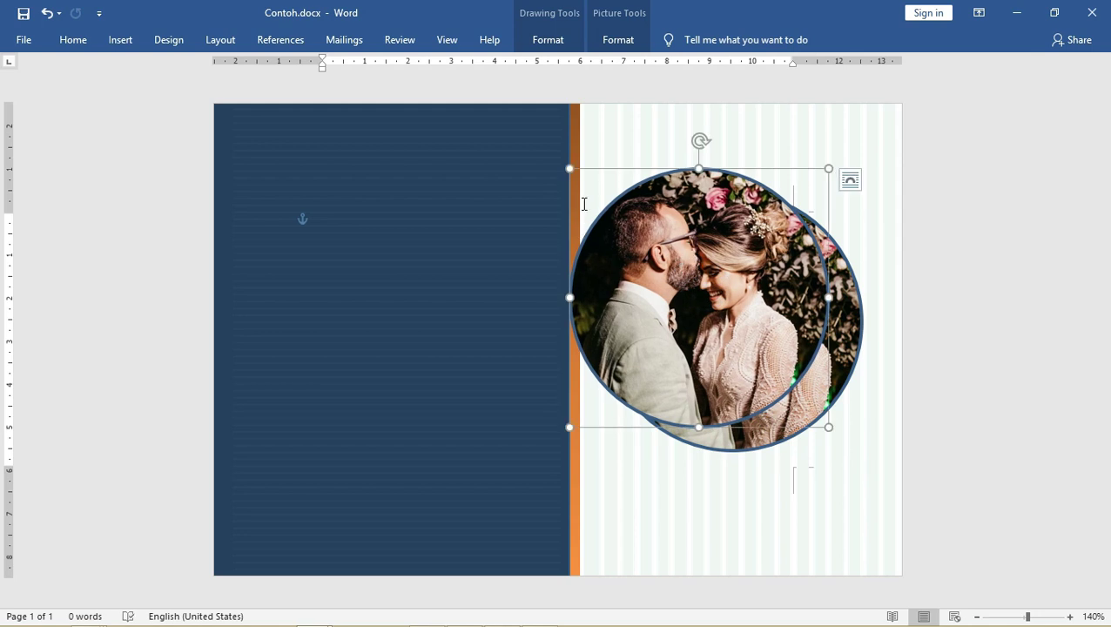
Set the copied circle to No Fill and move the ring around the photo circle.
left_click(561, 40)
left_click(380, 64)
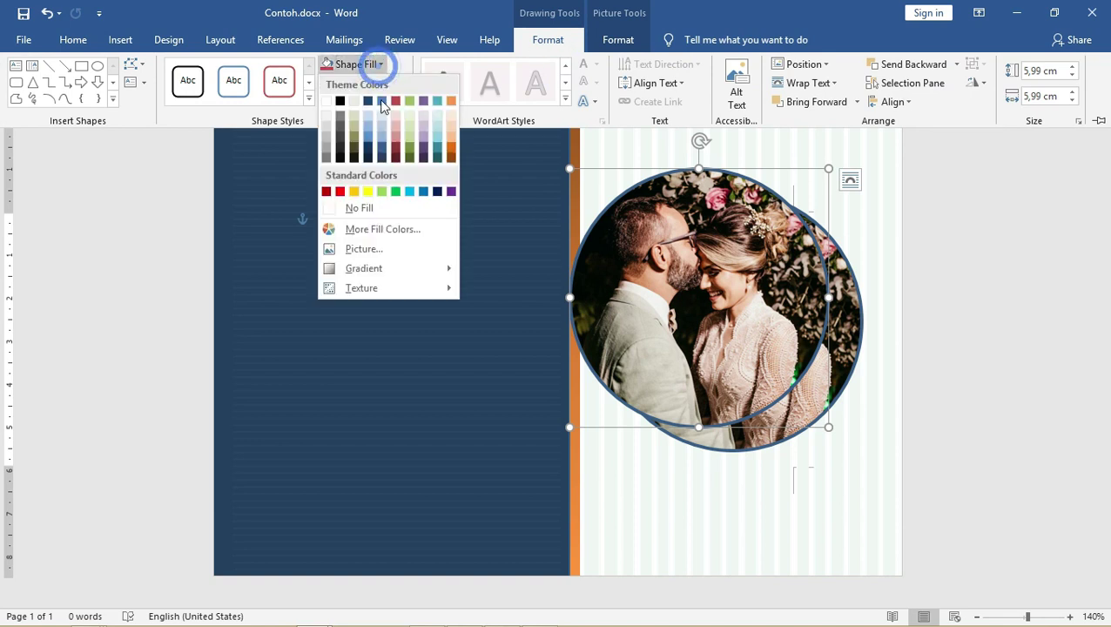
left_click(371, 207)
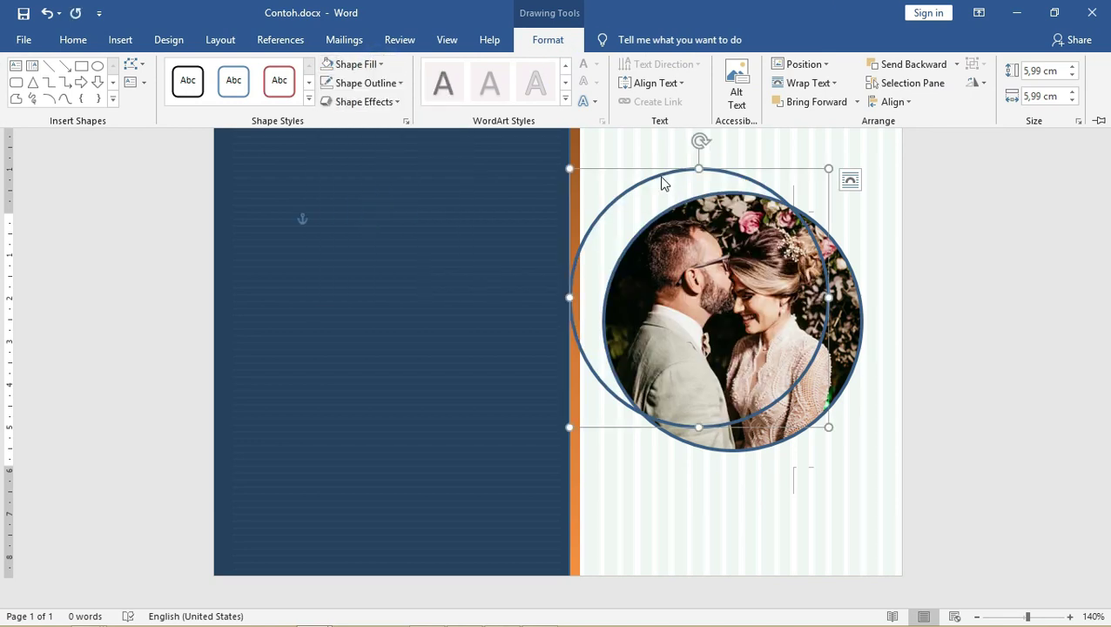
left_click_drag(659, 172, 697, 208)
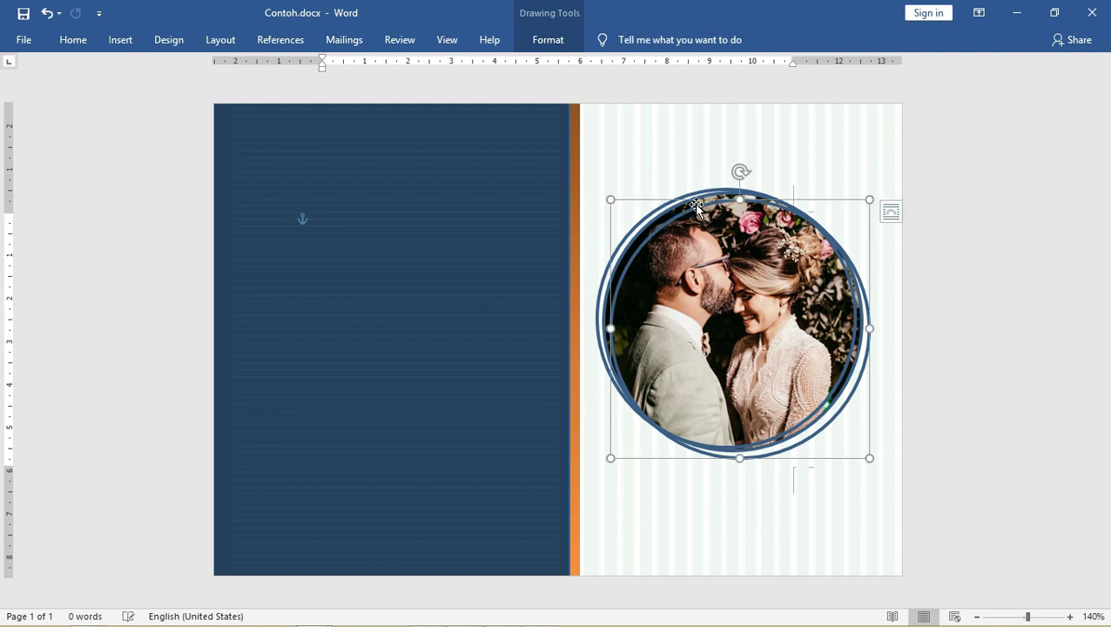
Send the outline ring backward twice so it sits behind the photo circle.
right_click(695, 209)
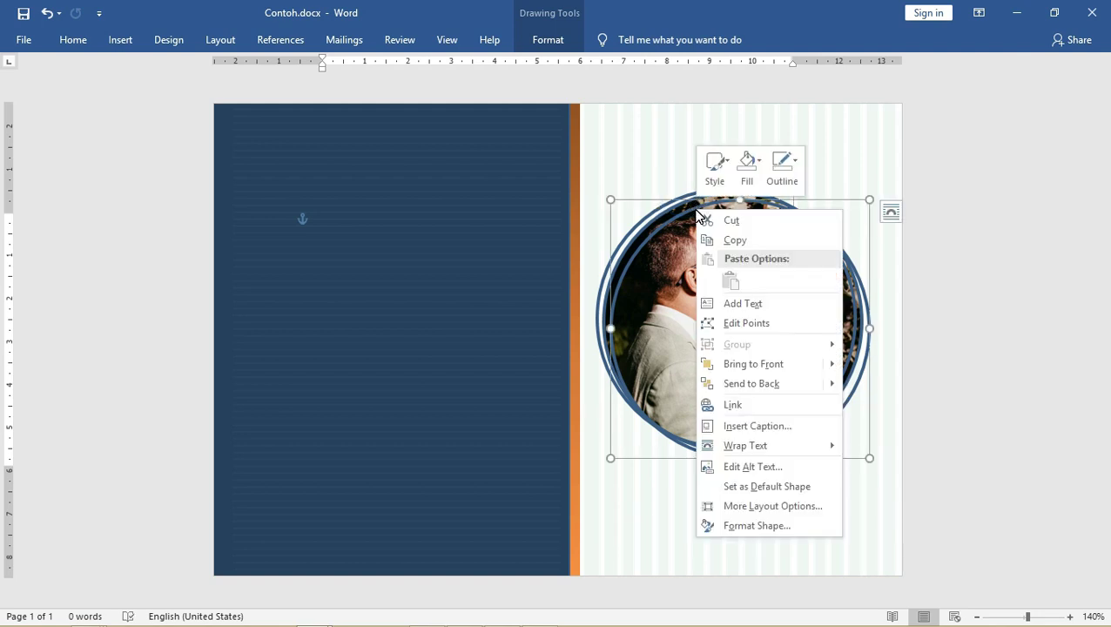
left_click(665, 217)
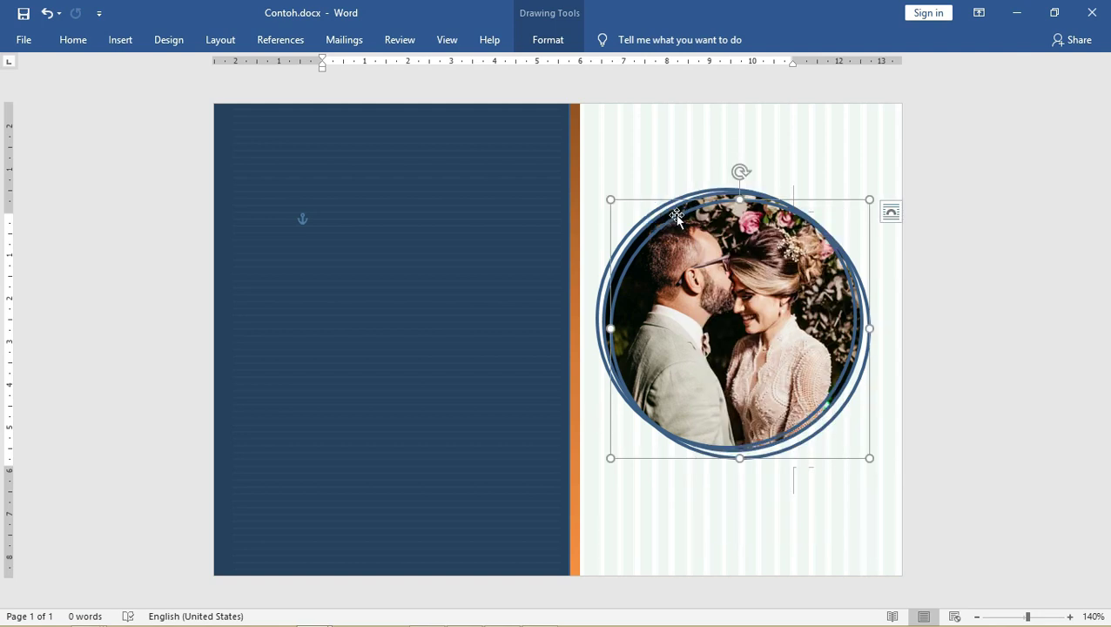
left_click(546, 41)
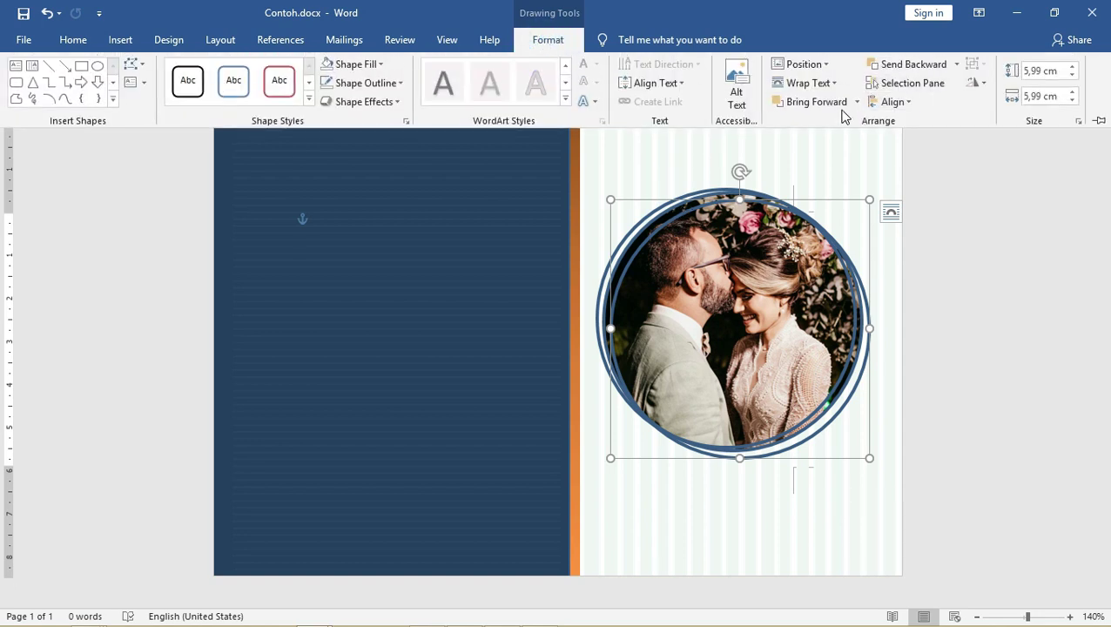
left_click(886, 68)
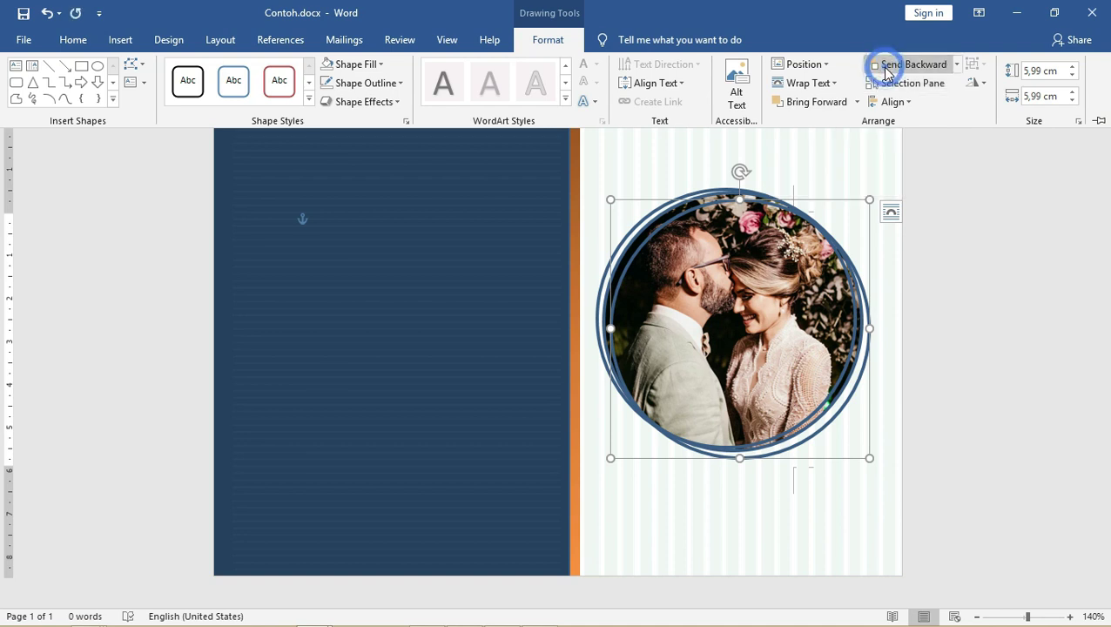
left_click(888, 68)
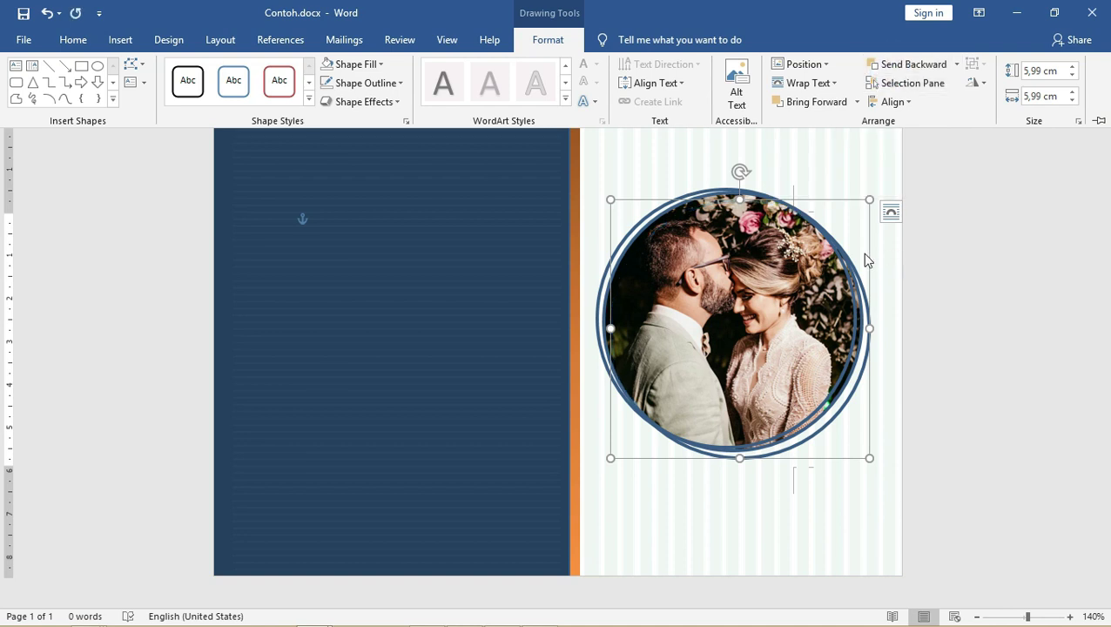
left_click(957, 243)
left_click(993, 218)
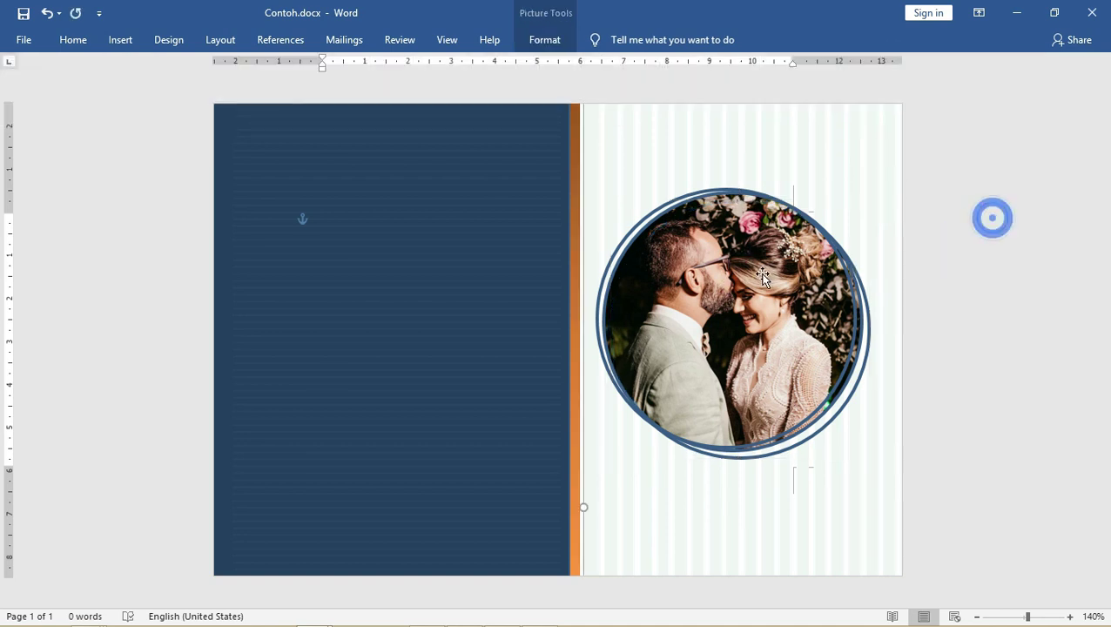
scroll(762, 275, "up", 1, "ctrl")
scroll(771, 266, "up", 1, "ctrl")
scroll(787, 261, "down", 1, "ctrl")
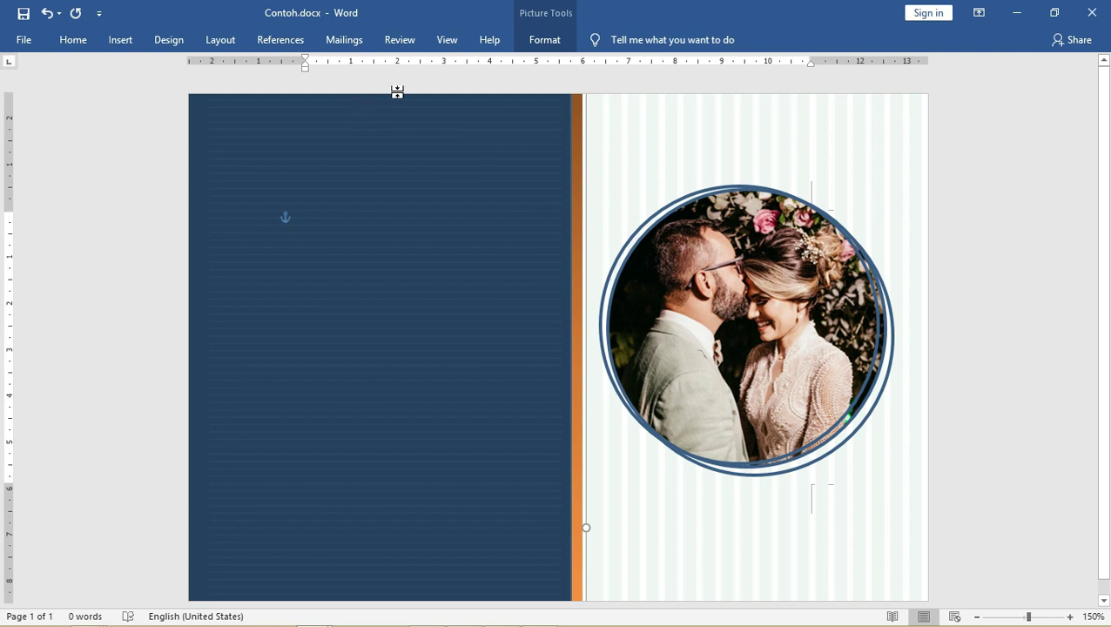
left_click(479, 174)
Move the shape to the right and fill it with the ornament-03-03.png leaf image.
left_click(446, 191)
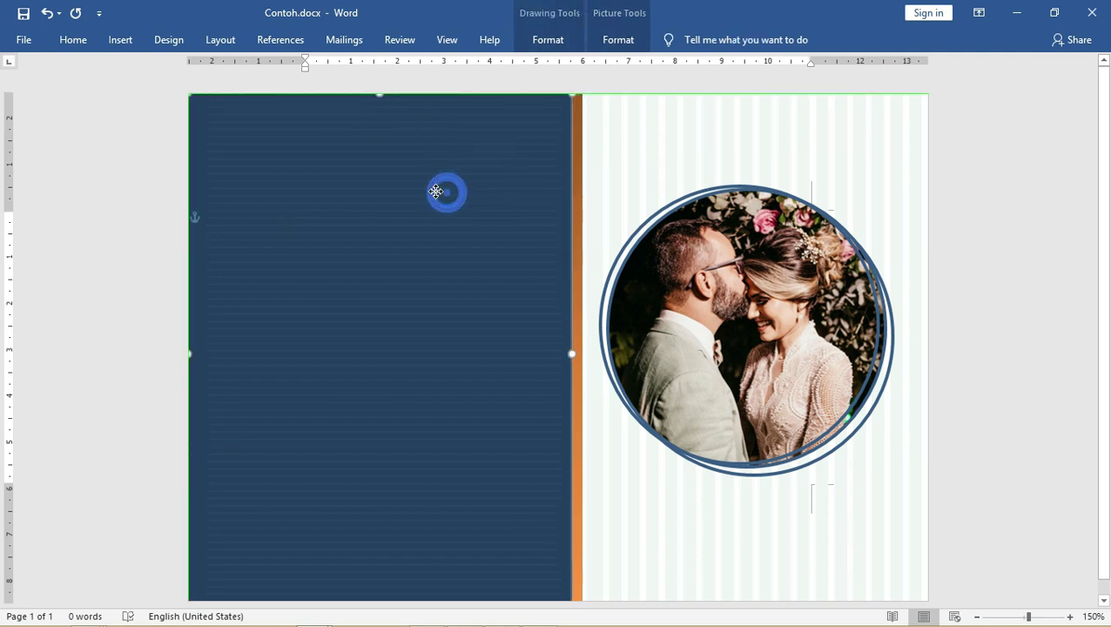
left_click_drag(406, 211, 612, 210)
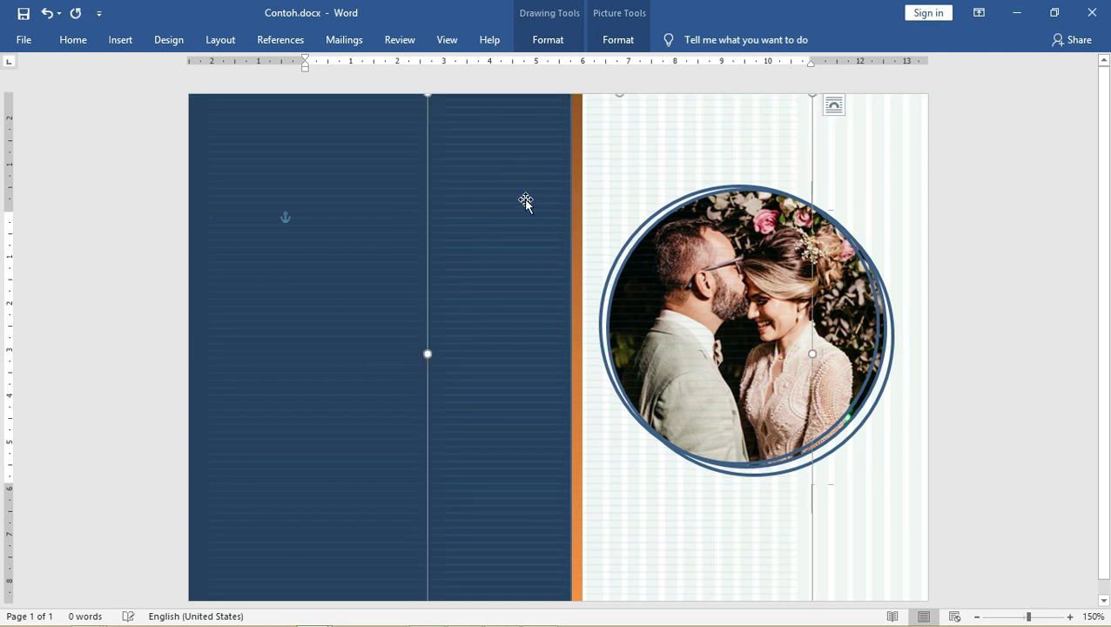
left_click(540, 39)
left_click(369, 64)
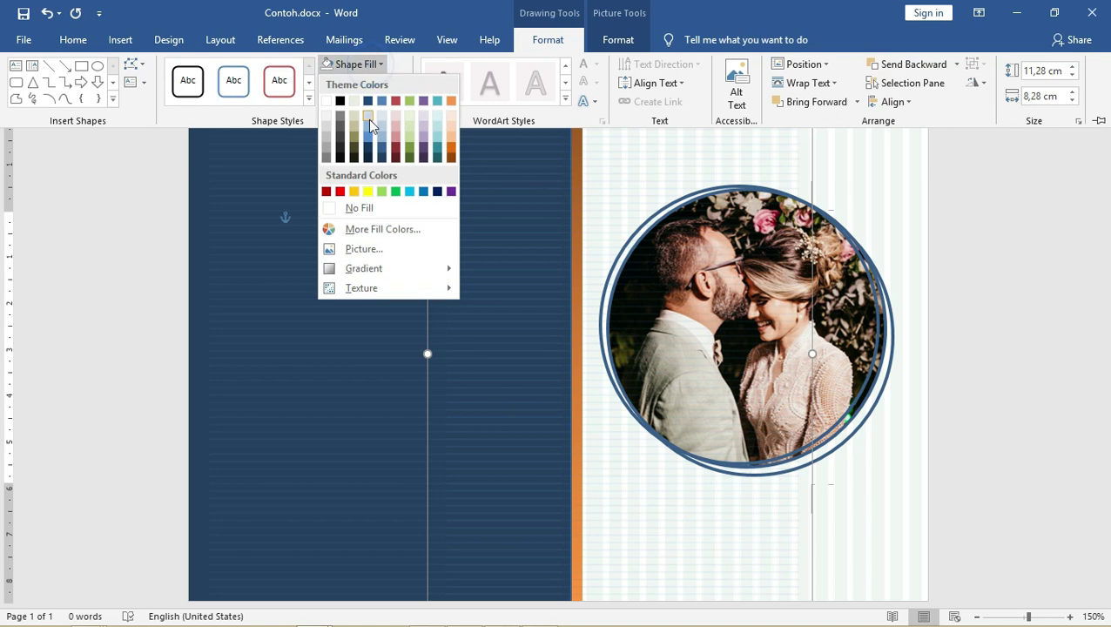
left_click(388, 246)
left_click(407, 289)
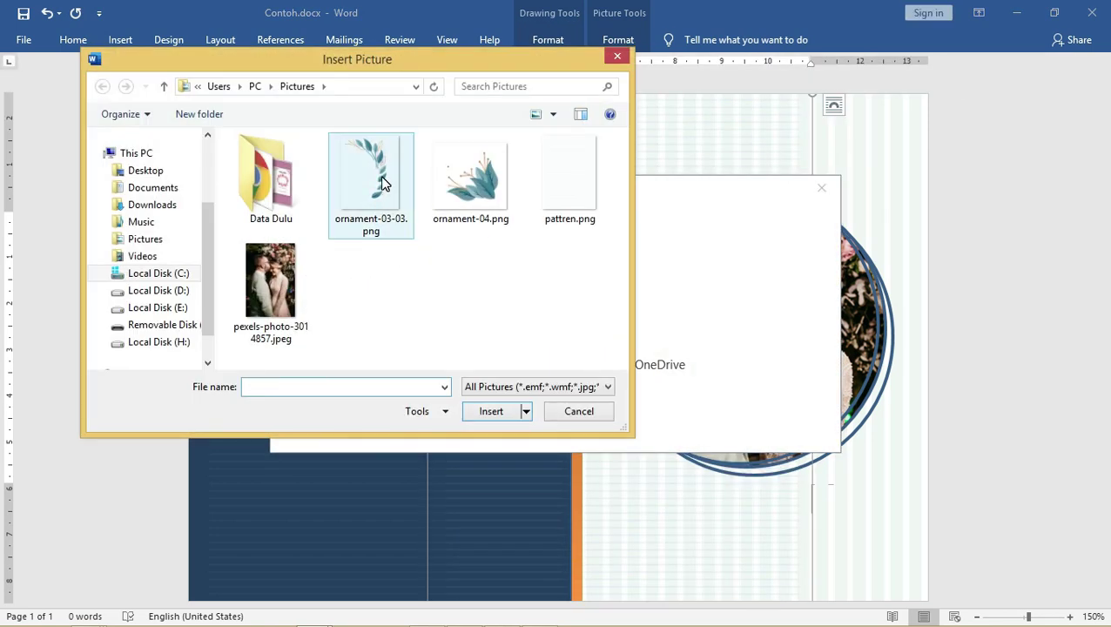
left_click(383, 183)
left_click(491, 411)
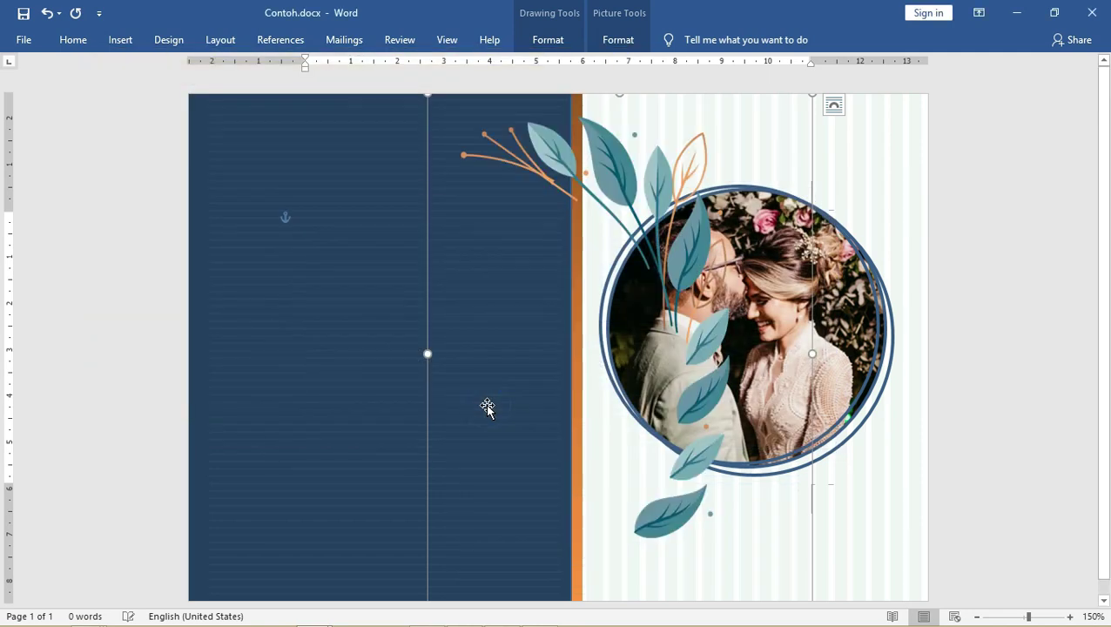
Shrink the leaf ornament, tilt it clockwise and place it along the photo's right edge.
scroll(690, 290, "down", 1)
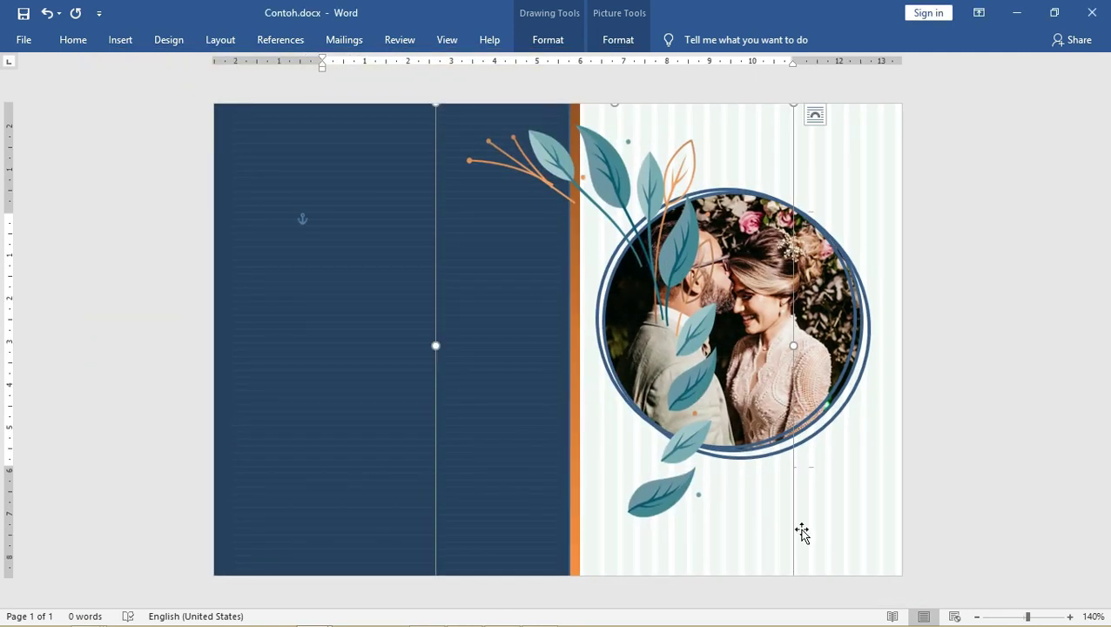
left_click_drag(791, 106, 702, 228)
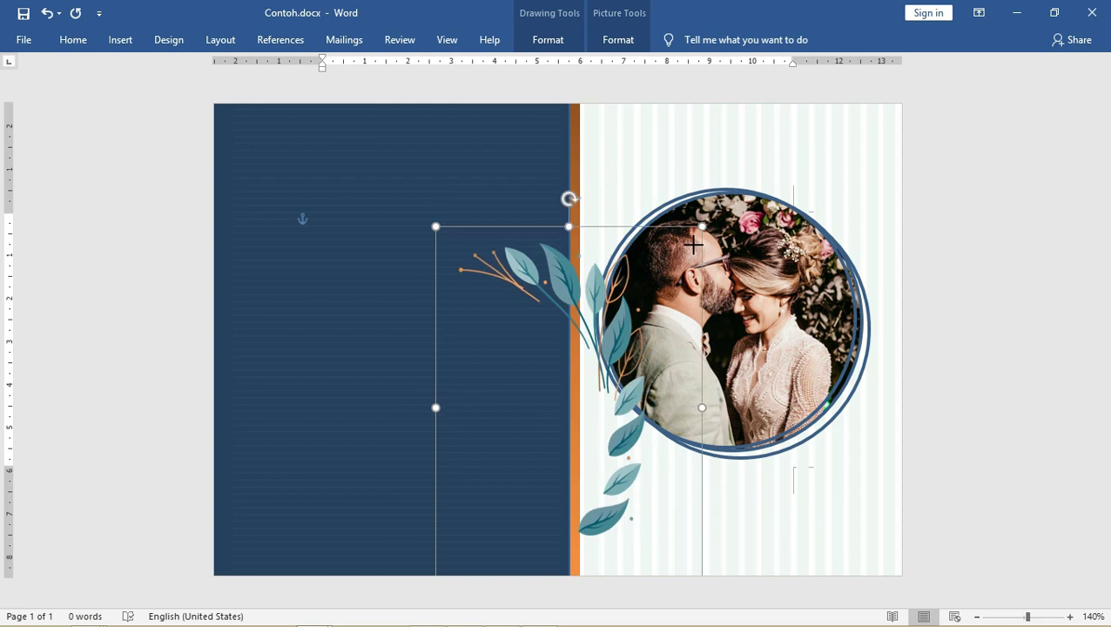
mouse_move(593, 292)
left_mouse_down()
mouse_move(673, 238)
mouse_move(832, 200)
left_mouse_up()
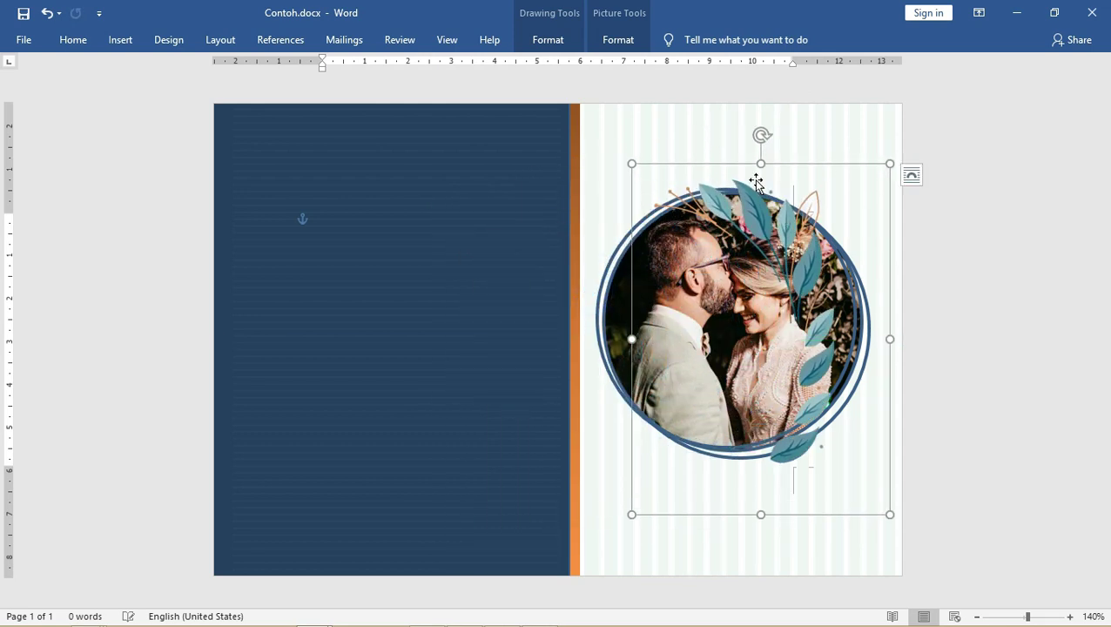
left_click_drag(761, 139, 849, 187)
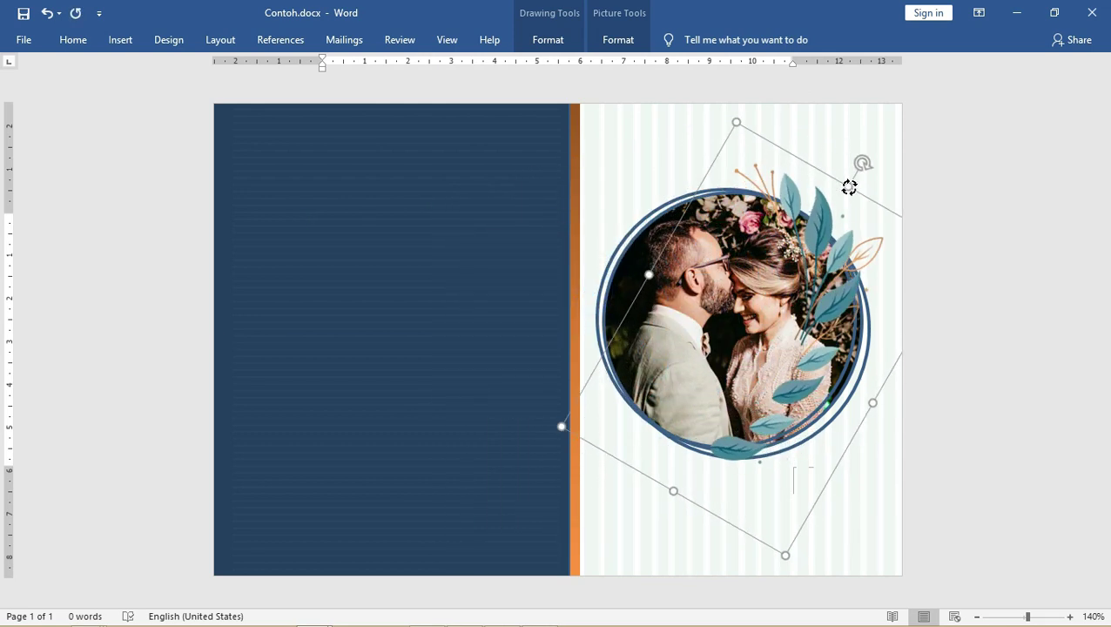
key("ctrl+z")
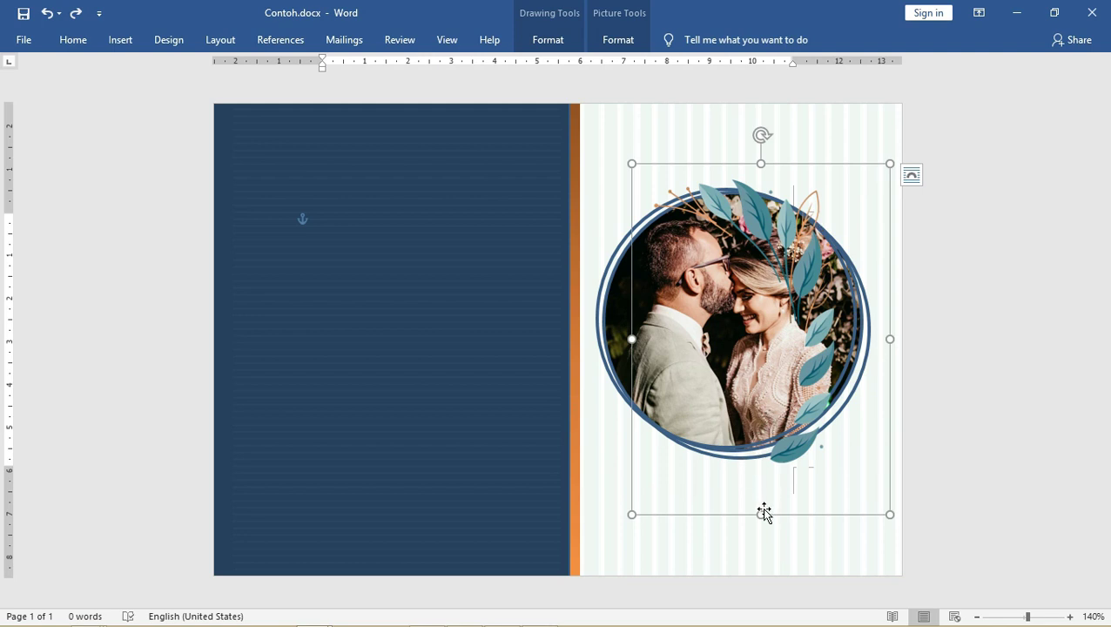
left_click_drag(763, 512, 764, 466)
mouse_move(825, 259)
left_mouse_down()
mouse_move(838, 258)
mouse_move(822, 222)
left_mouse_up()
mouse_move(798, 161)
left_mouse_down()
mouse_move(825, 161)
mouse_move(843, 202)
left_mouse_up()
left_click_drag(832, 246, 836, 251)
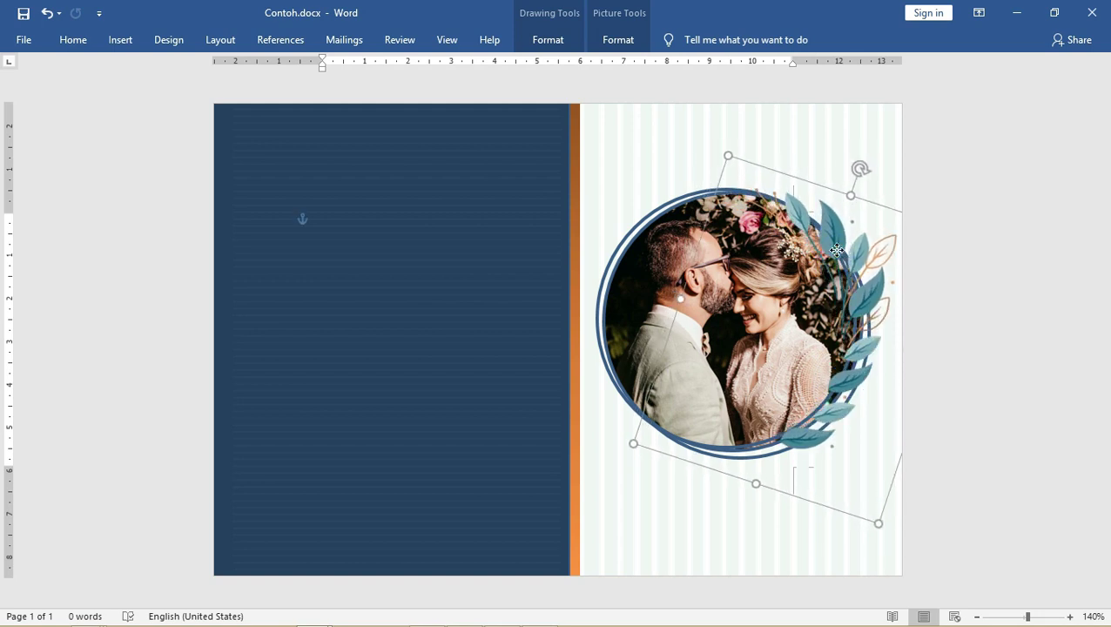
Send the leaf ornament behind the photo circle and rotate it further clockwise.
left_click(887, 134)
left_click(853, 257)
left_click(620, 41)
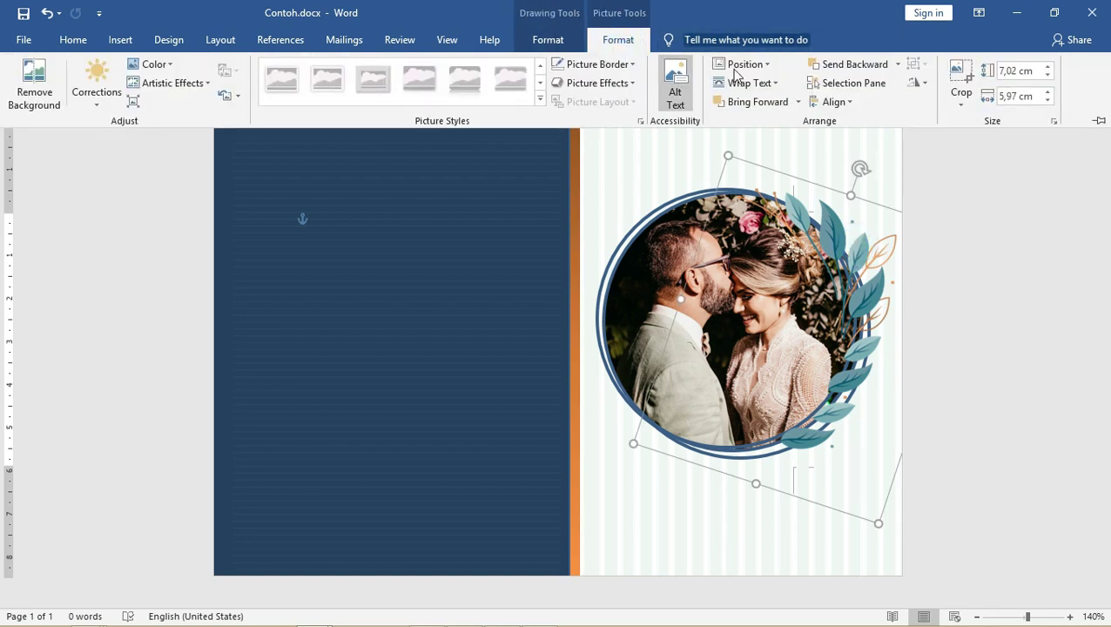
left_click(843, 65)
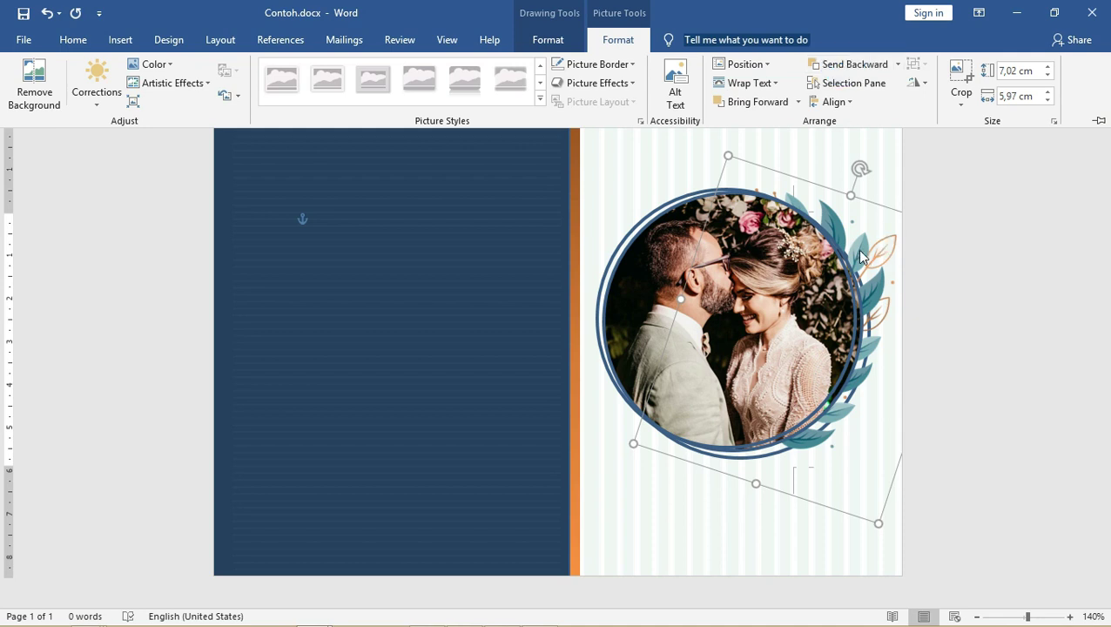
key("ctrl+F1")
left_click_drag(858, 245, 859, 255)
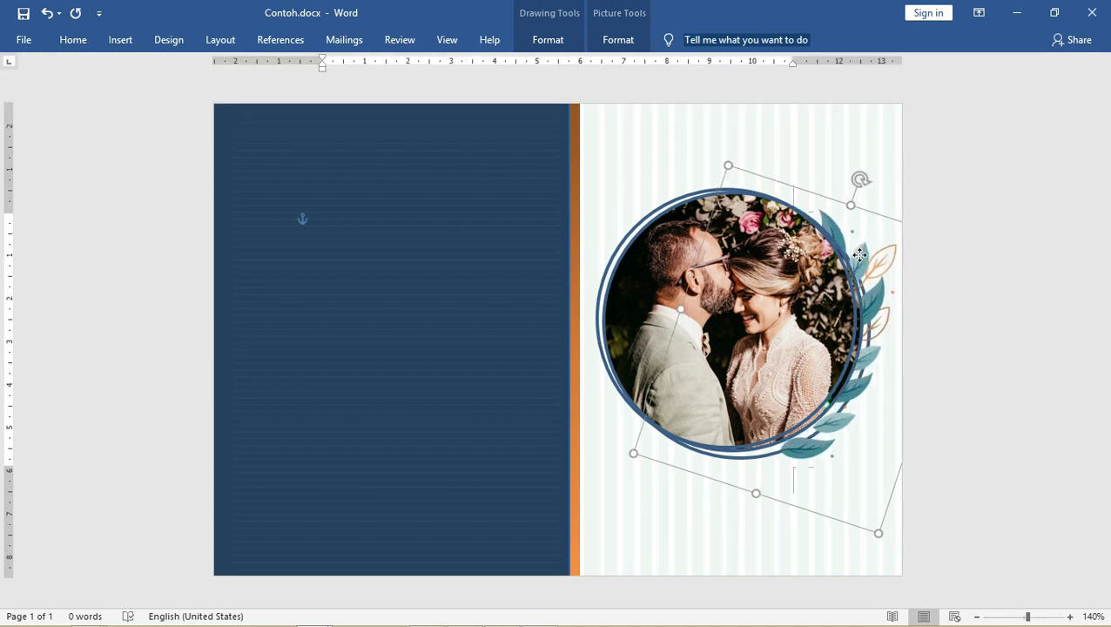
left_click_drag(860, 179, 884, 197)
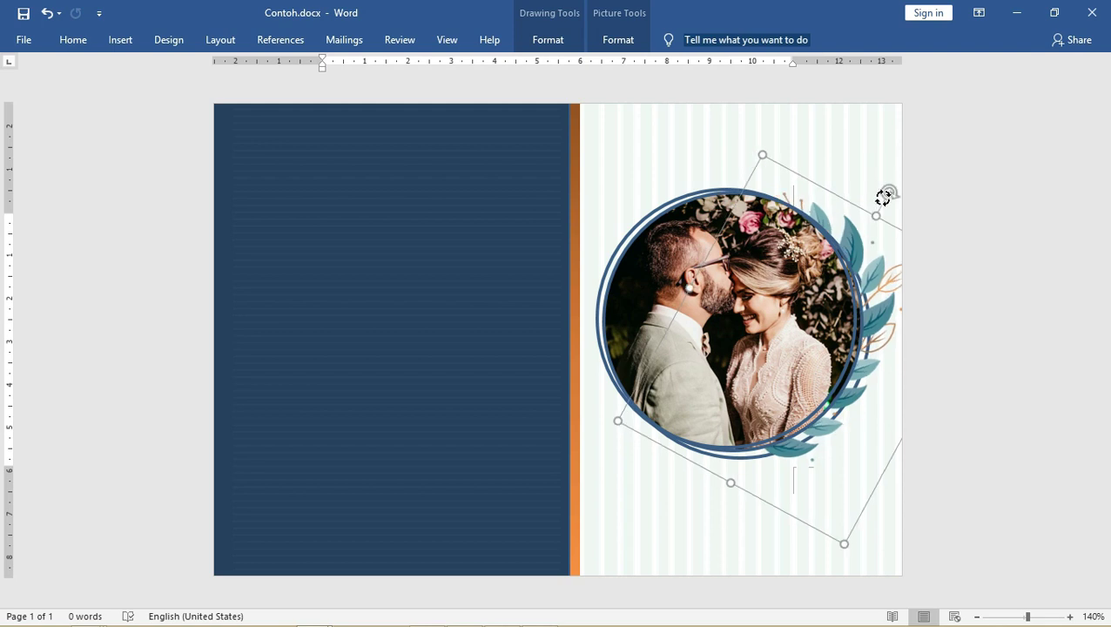
left_click(967, 207)
left_click(876, 270)
Move the leaf shape onto the navy panel and fill it with ornament-04.png.
left_click_drag(883, 273, 482, 225)
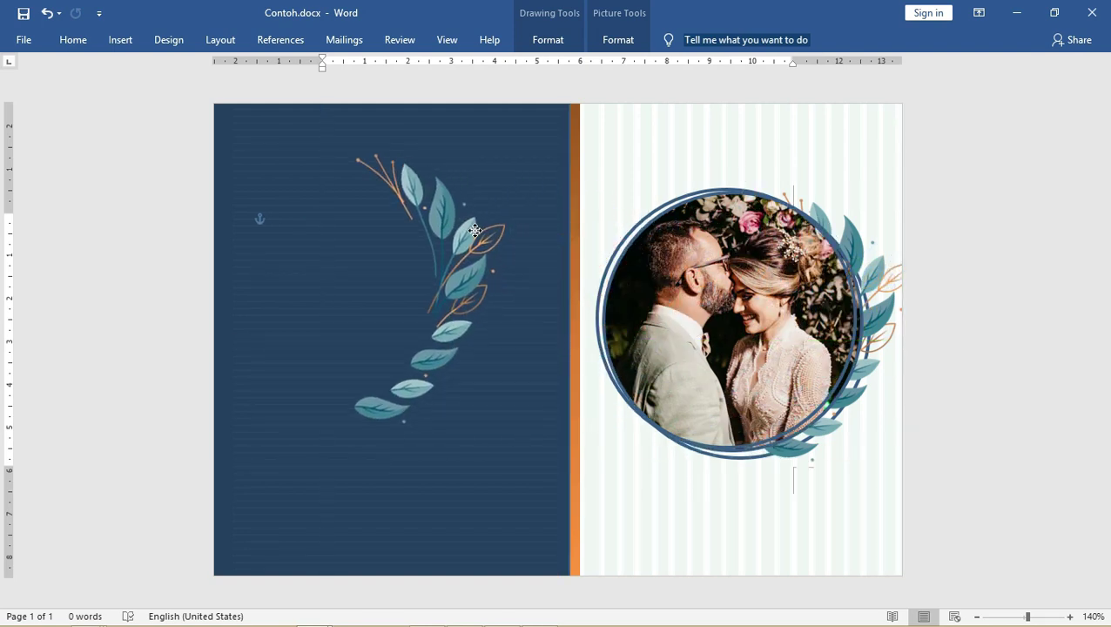
left_click_drag(482, 226, 479, 220)
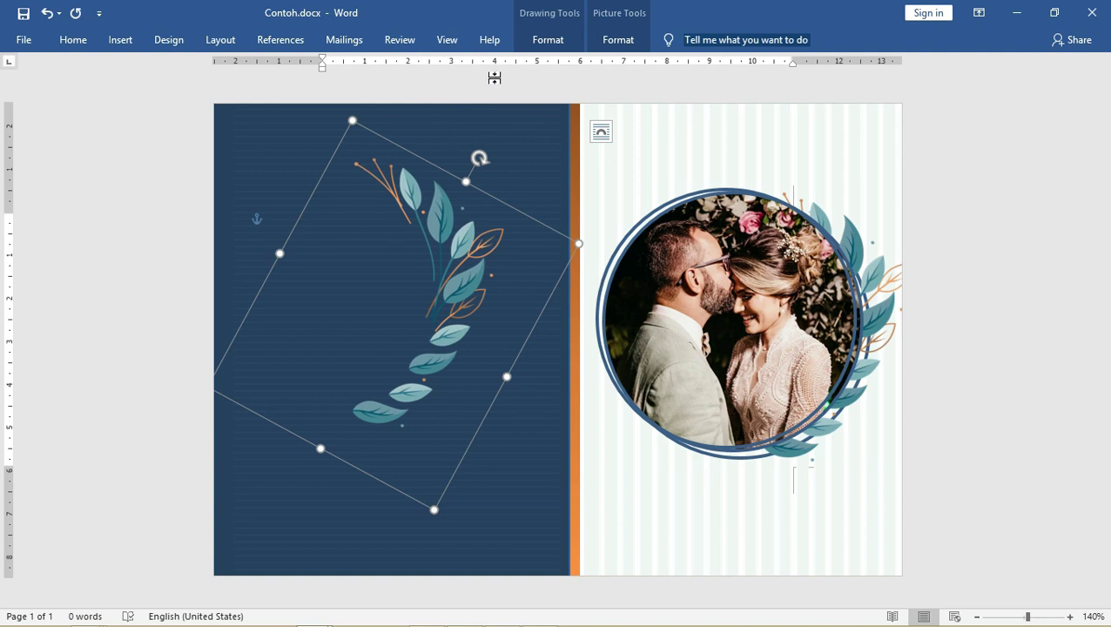
left_click(599, 41)
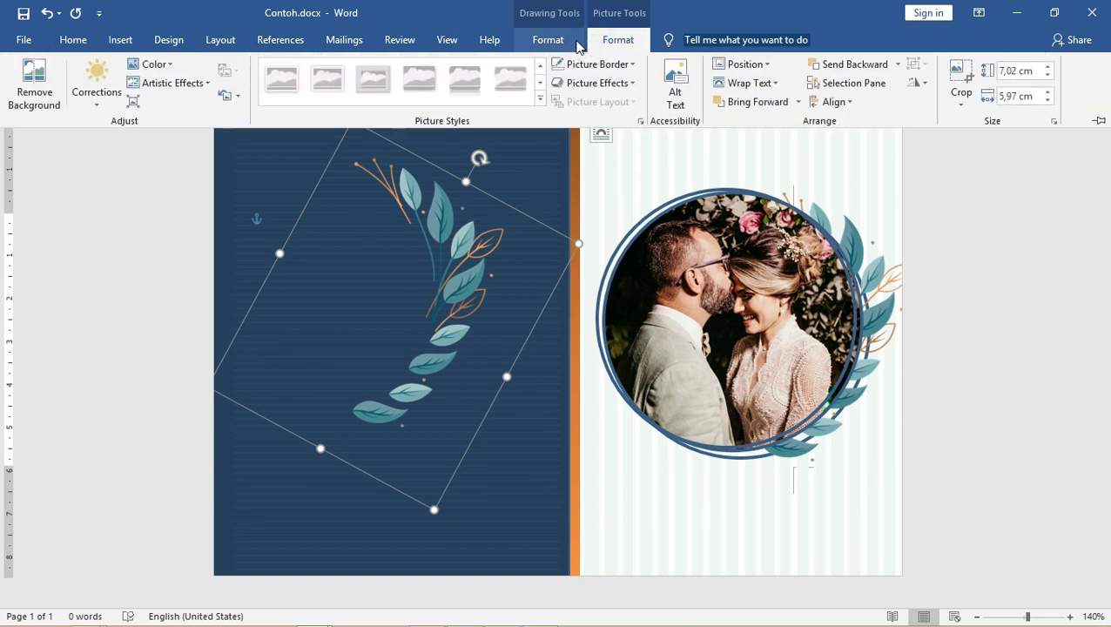
left_click(573, 44)
left_click(352, 65)
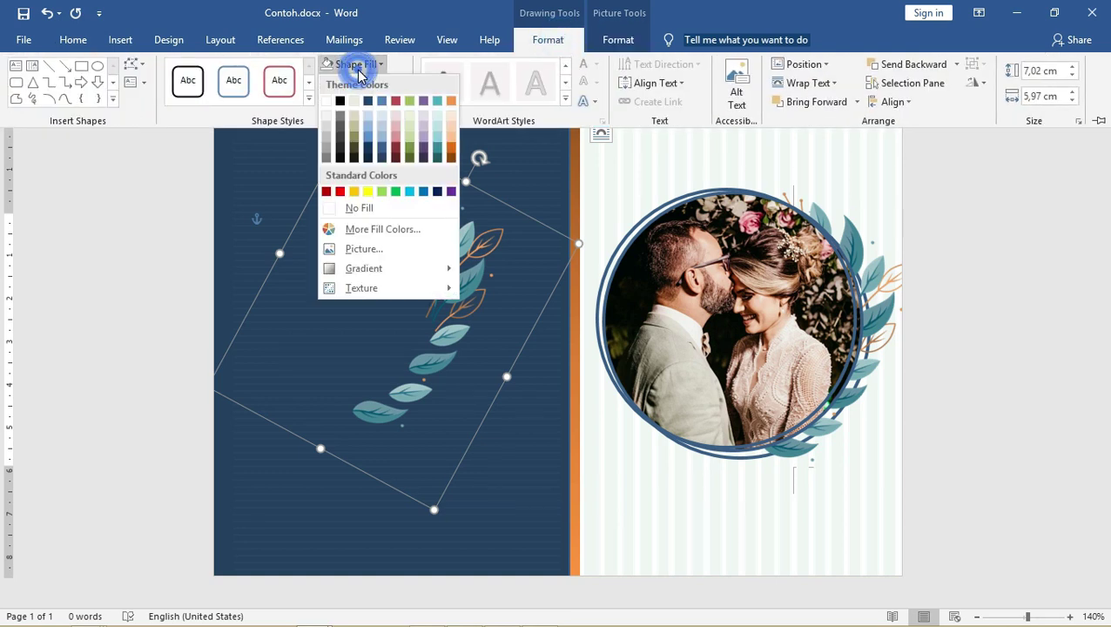
left_click(387, 248)
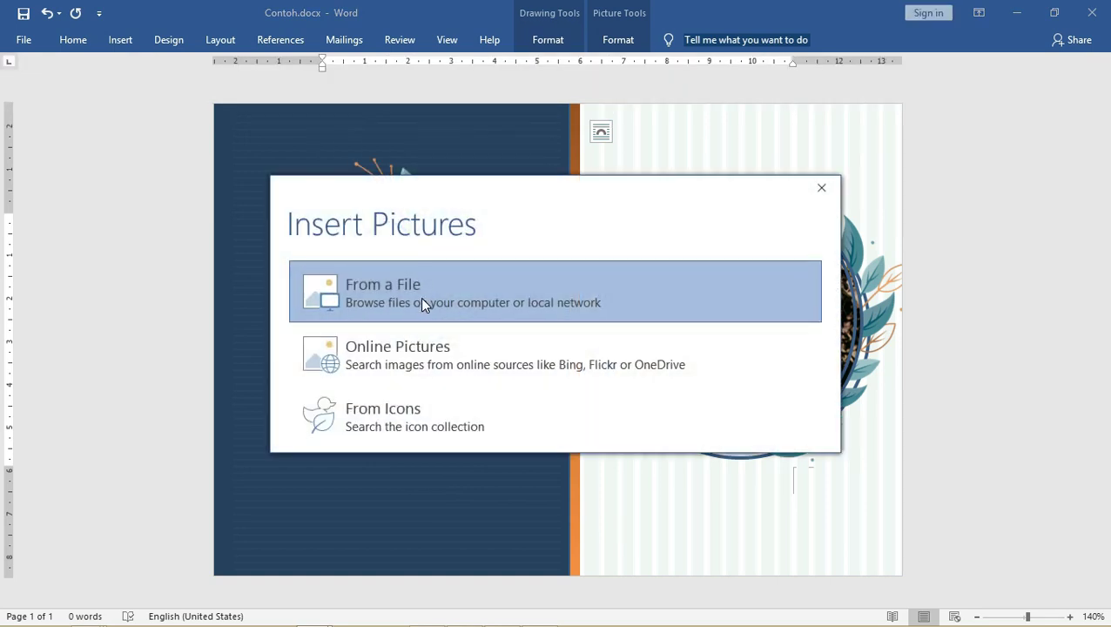
left_click(422, 302)
left_click(490, 207)
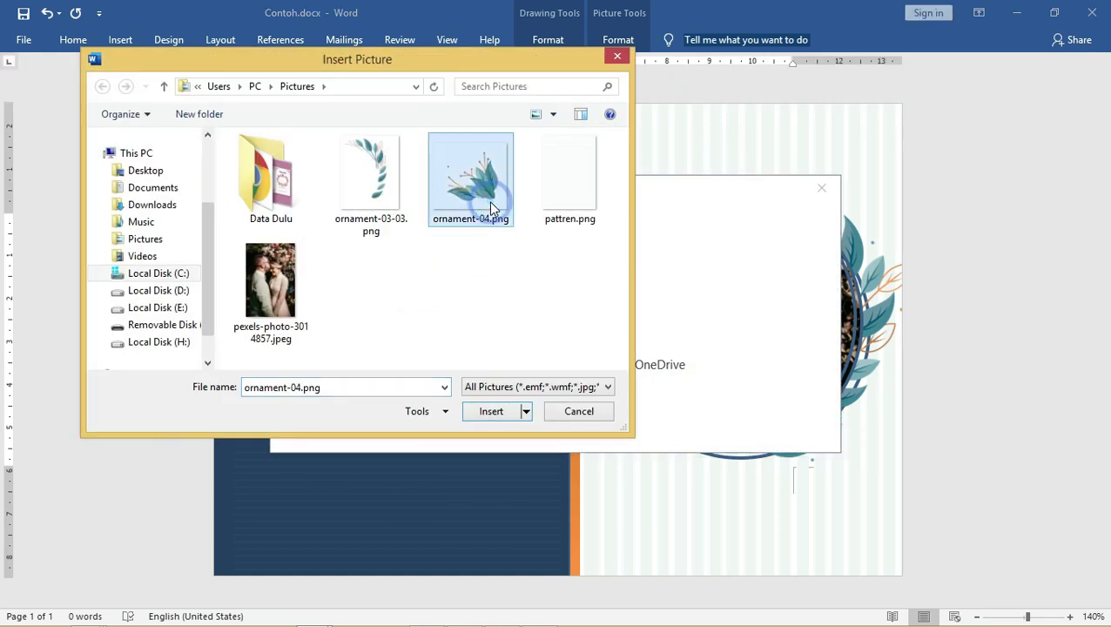
left_click(510, 412)
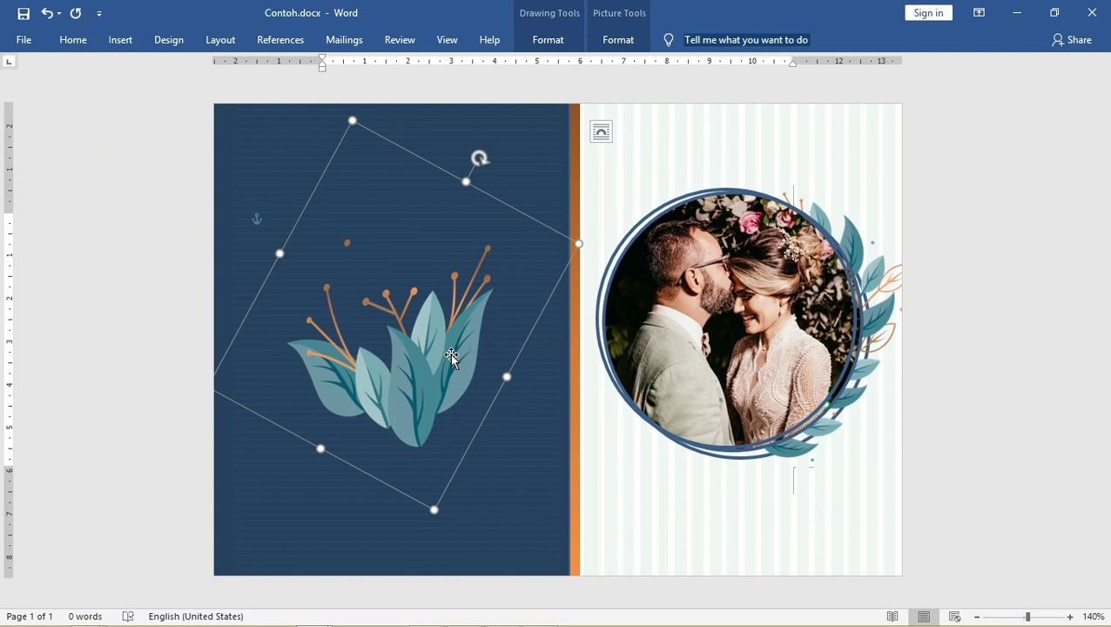
Rotate the leaf cluster nearly upright, shrink it and set it in the card's bottom-right corner.
left_click_drag(451, 355, 465, 355)
left_click_drag(493, 160, 418, 139)
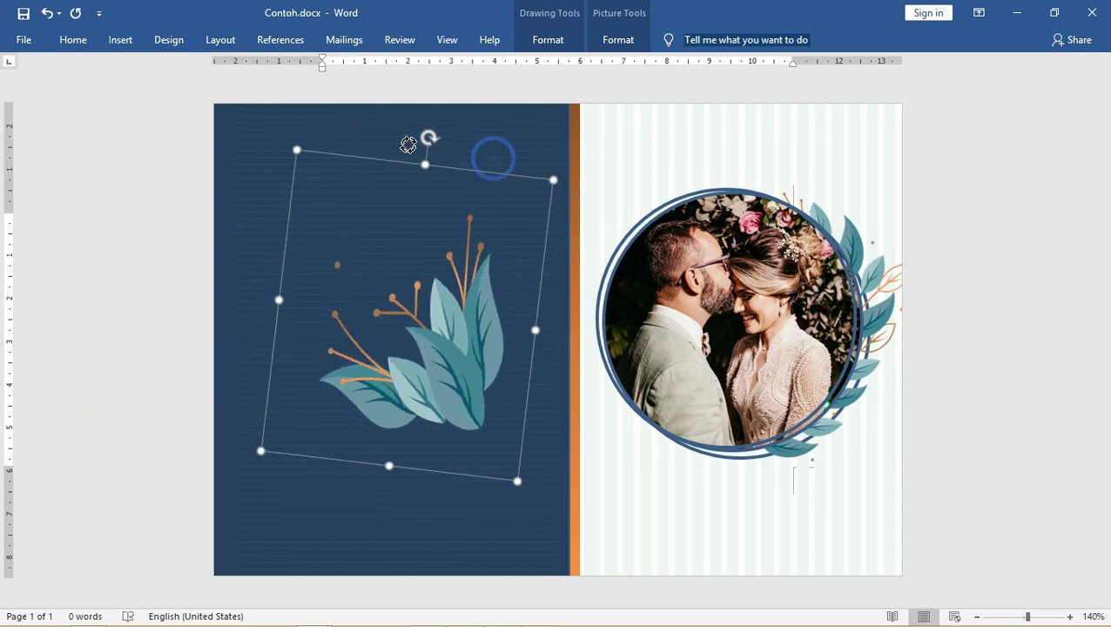
left_click_drag(452, 331, 842, 463)
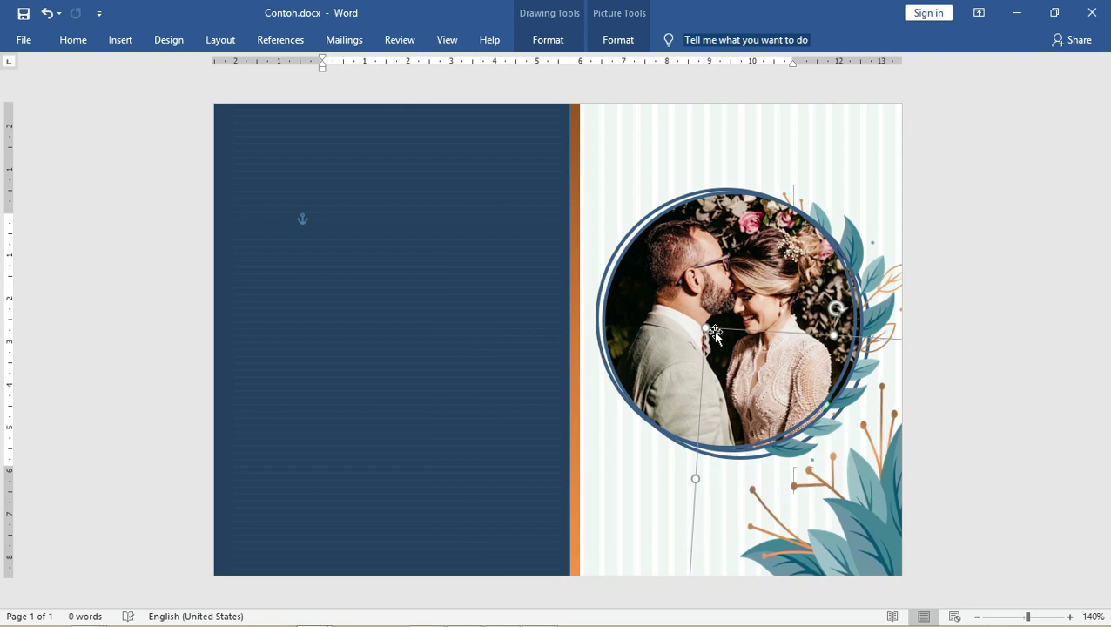
left_click_drag(715, 334, 812, 433)
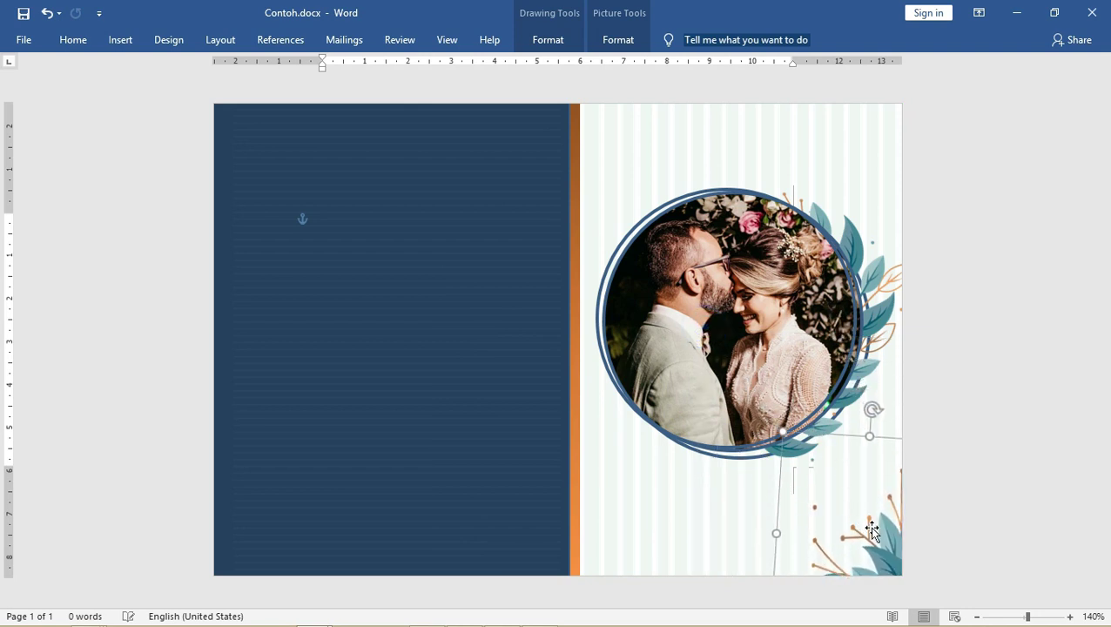
left_click_drag(871, 530, 870, 516)
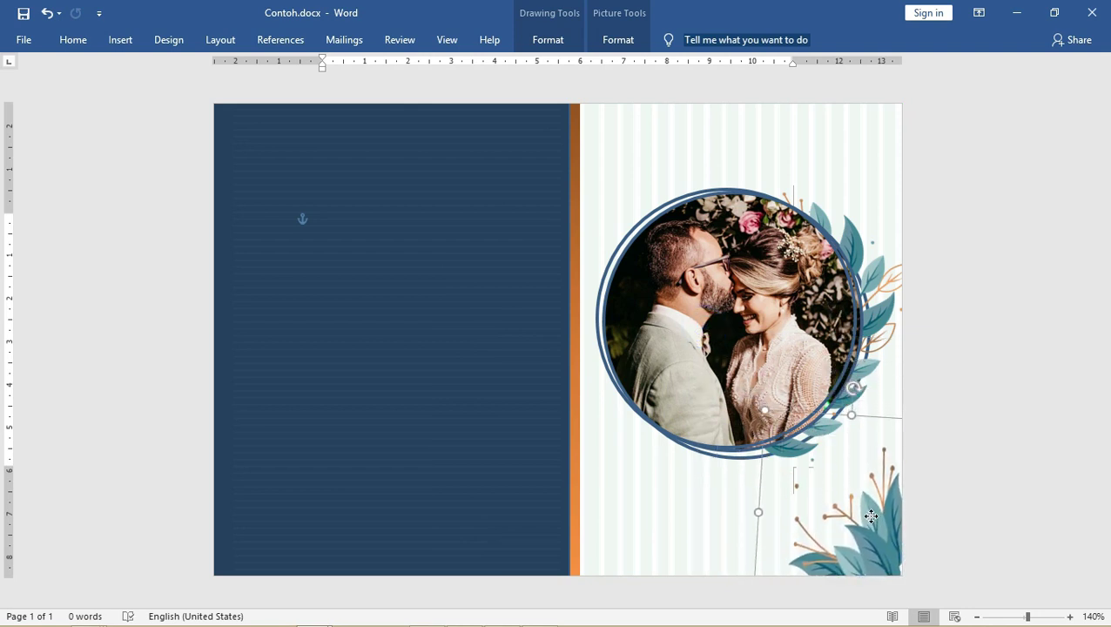
Place a leaf cluster in the navy panel's top-left corner, rotated and enlarged.
left_click_drag(889, 551, 394, 252)
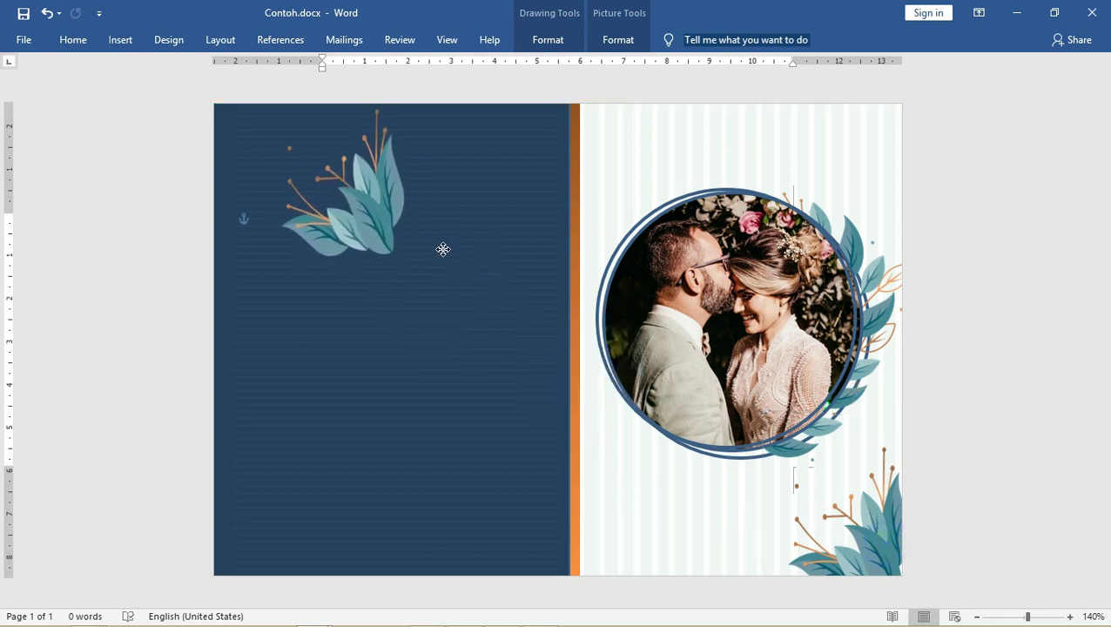
mouse_move(380, 139)
left_mouse_down()
mouse_move(430, 369)
mouse_move(419, 384)
left_mouse_up()
mouse_move(330, 246)
left_mouse_down()
mouse_move(266, 120)
mouse_move(241, 136)
mouse_move(269, 154)
left_mouse_up()
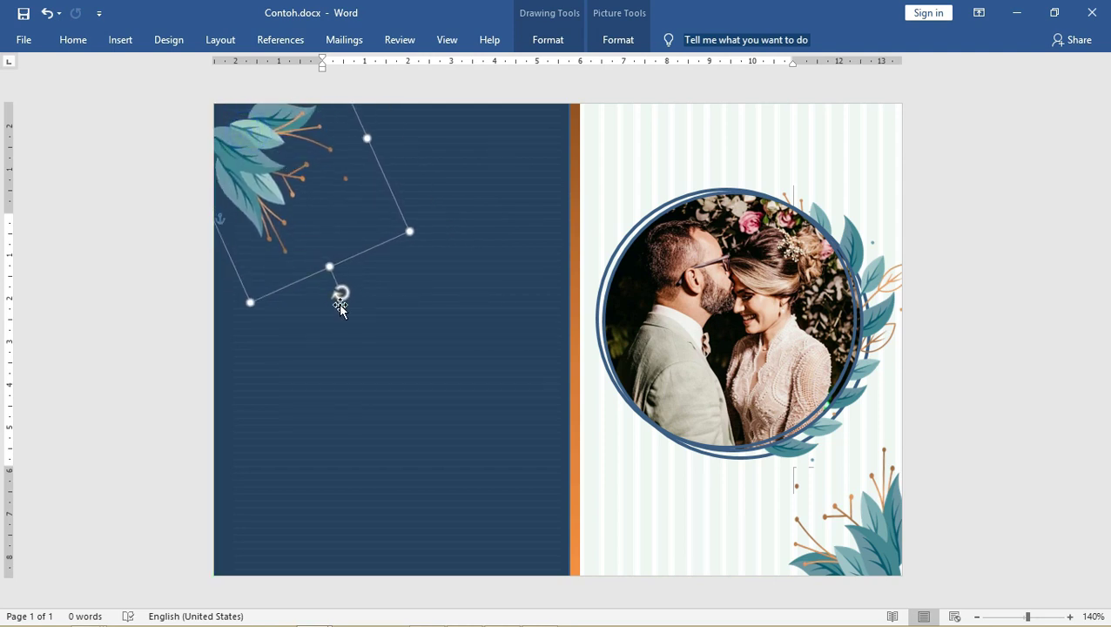
left_click_drag(334, 295, 317, 300)
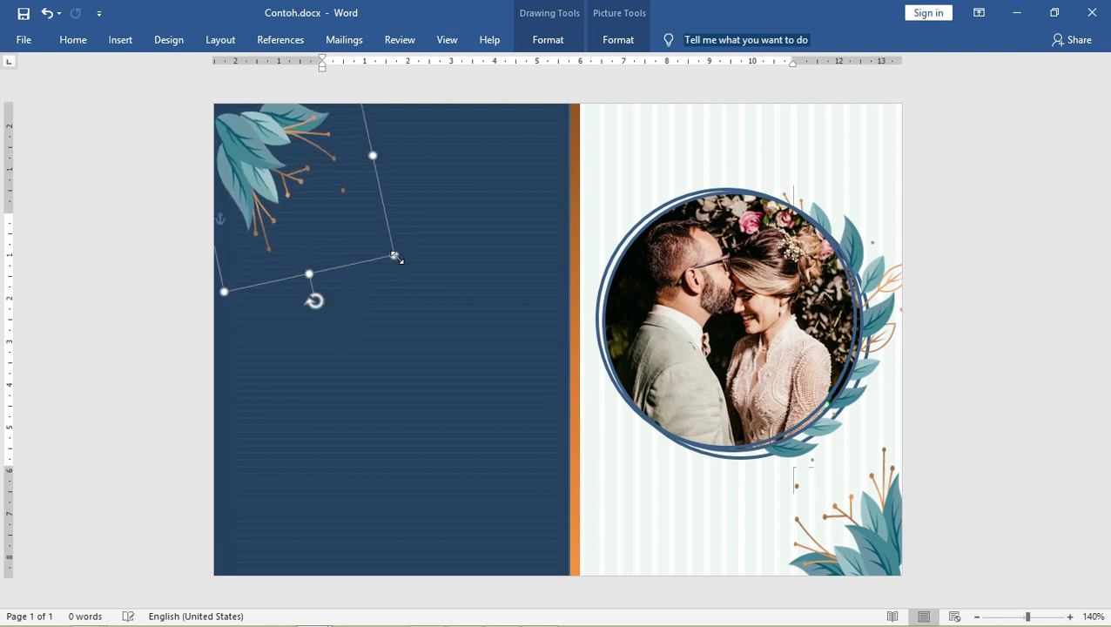
left_click_drag(394, 256, 442, 291)
left_click_drag(296, 181, 269, 160)
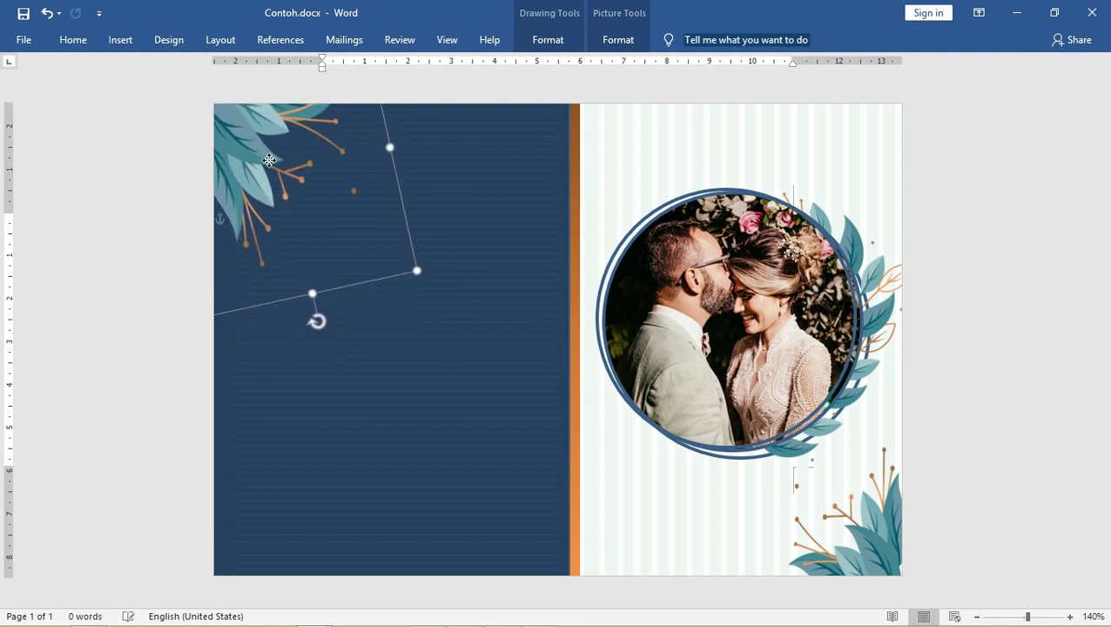
left_click(967, 201)
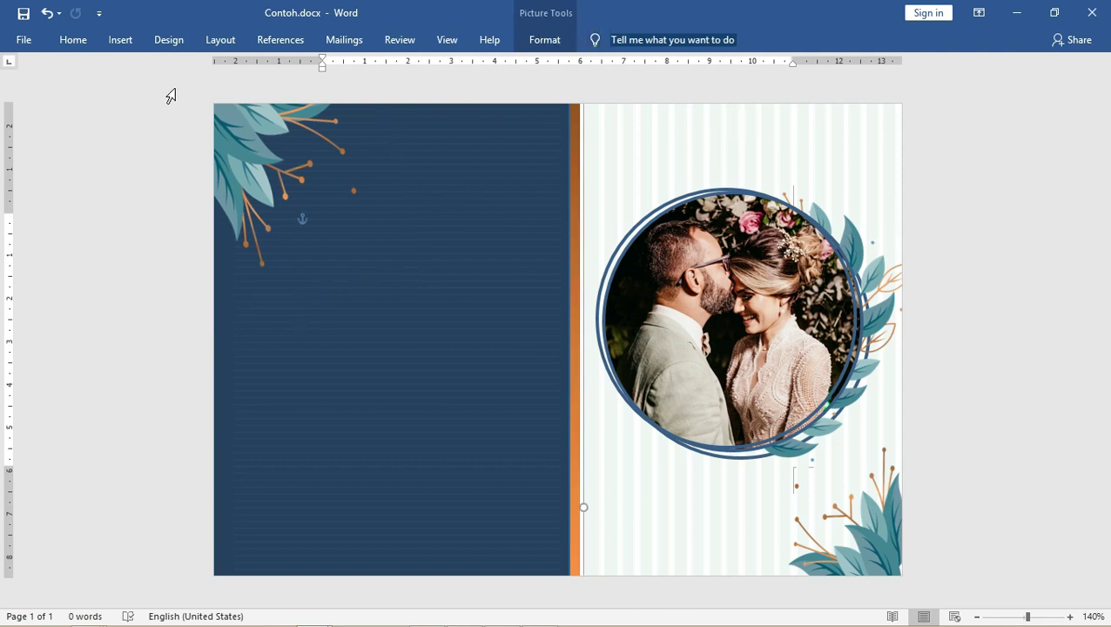
Draw a tall text box on the navy panel with no fill and no outline.
left_click(120, 39)
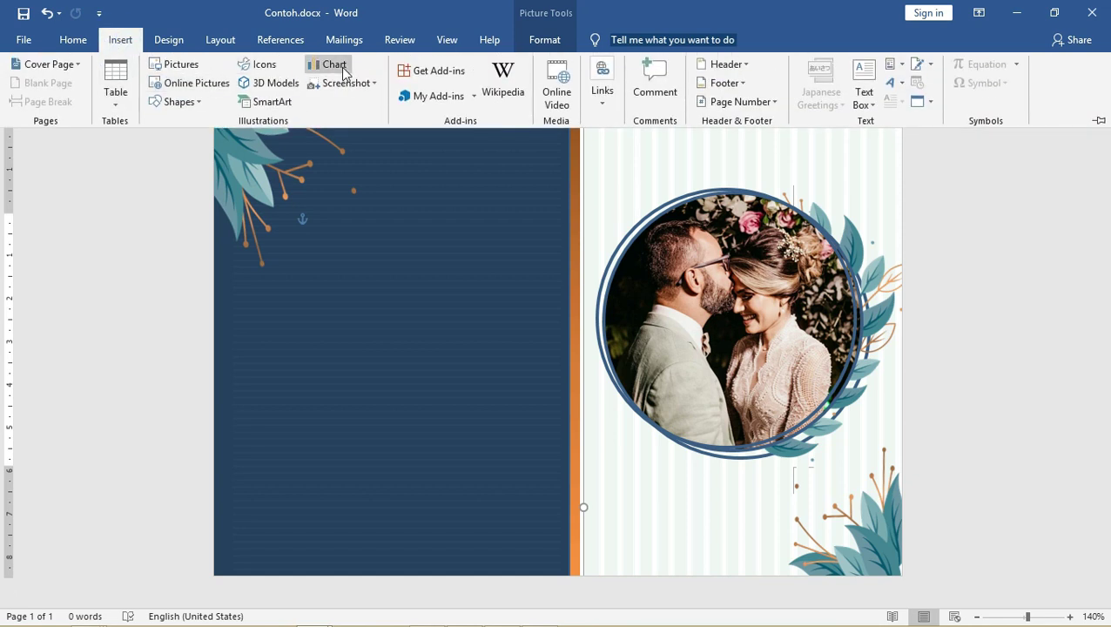
left_click(200, 102)
left_click(158, 142)
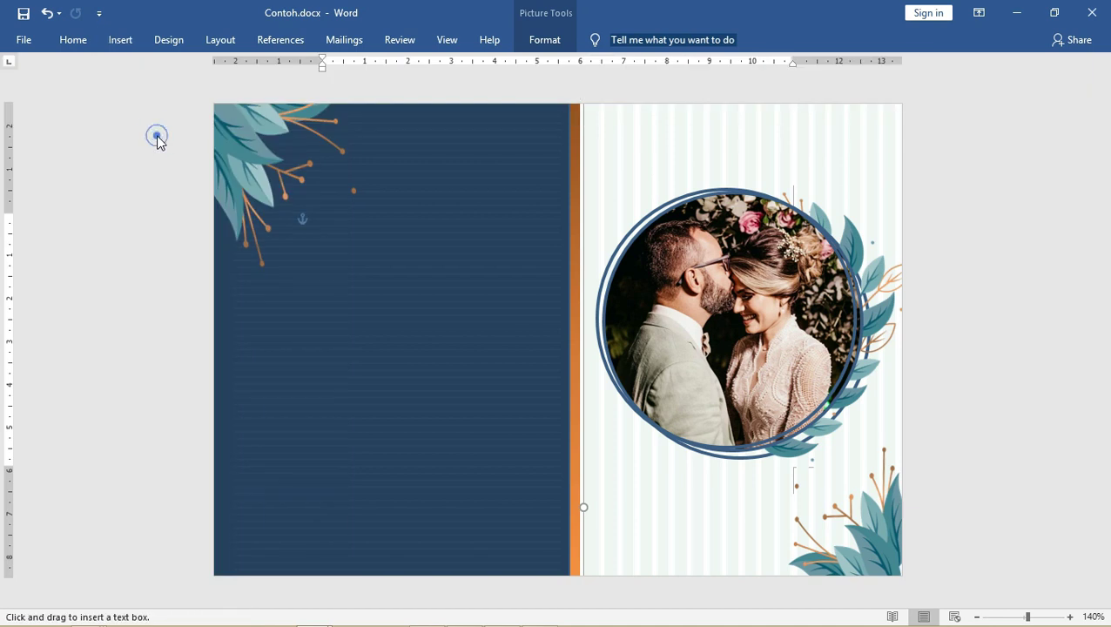
left_click_drag(288, 159, 533, 549)
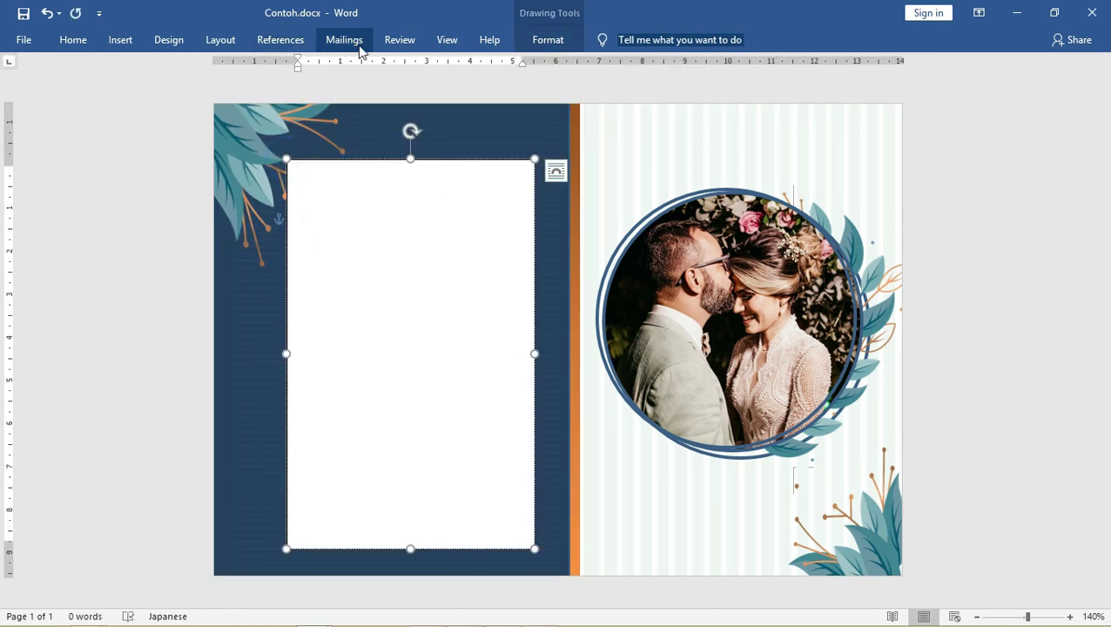
left_click(554, 40)
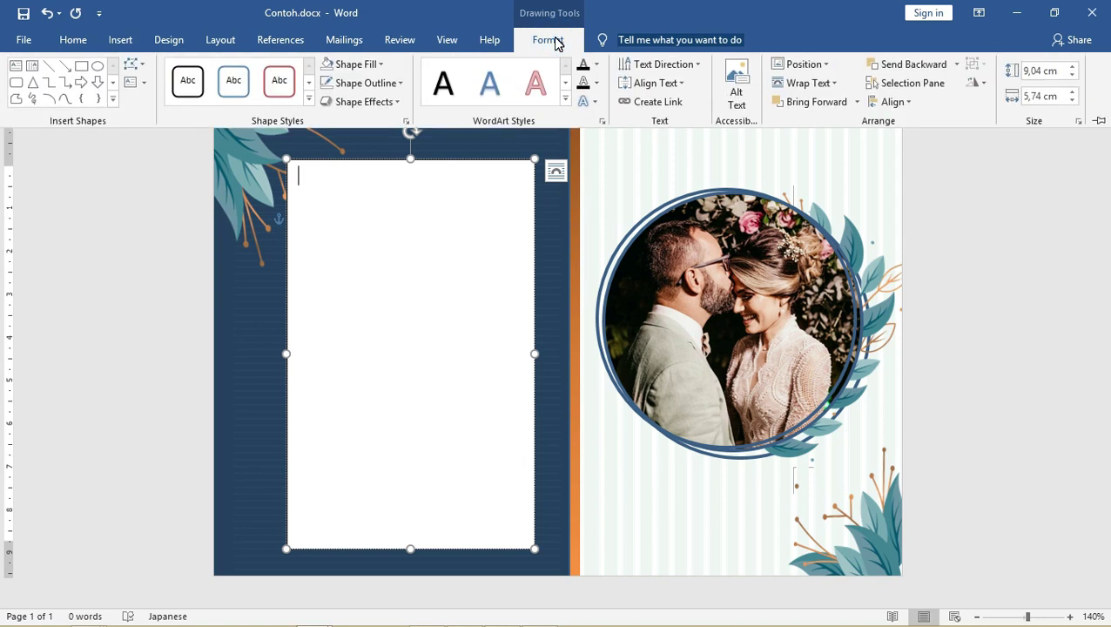
left_click(374, 66)
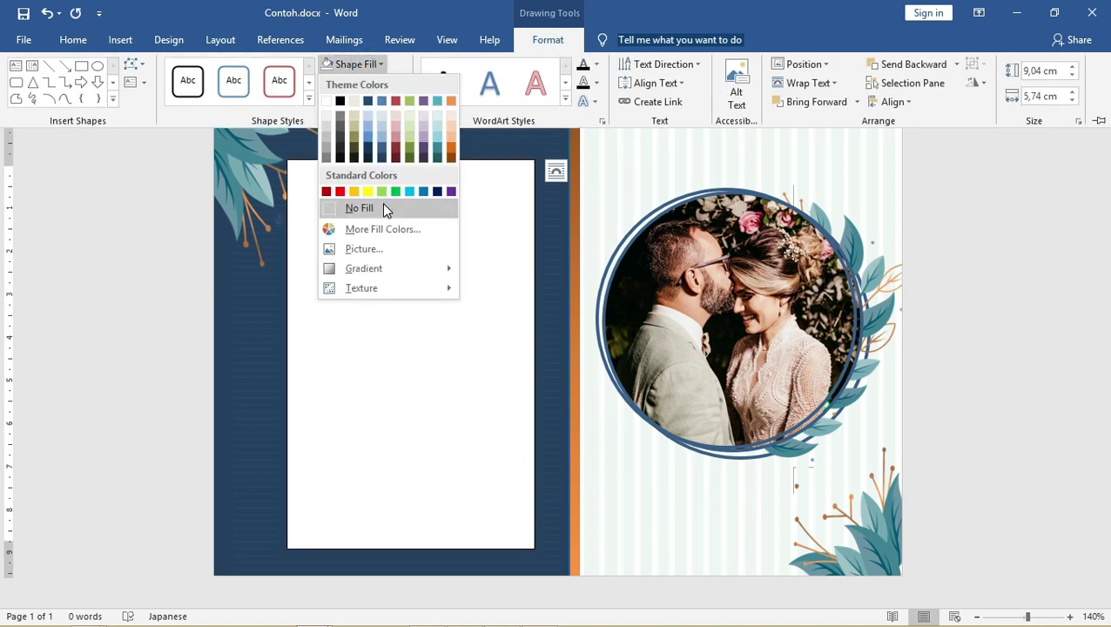
left_click(383, 207)
left_click(365, 82)
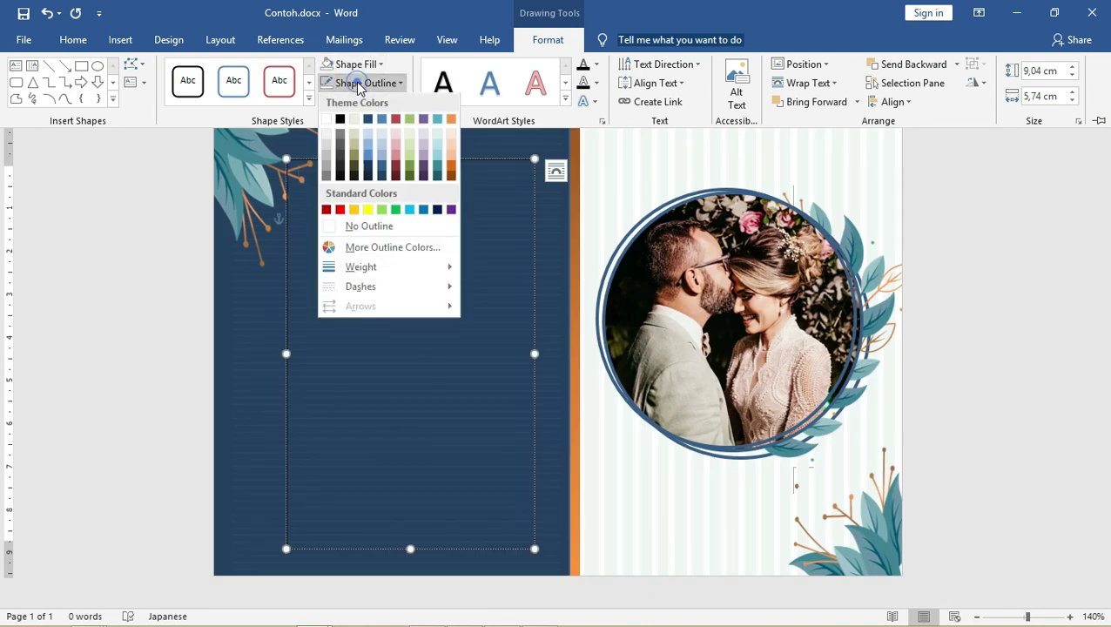
left_click(383, 223)
Copy the invitation text from Notepad and paste it into the new text box.
left_click(367, 186)
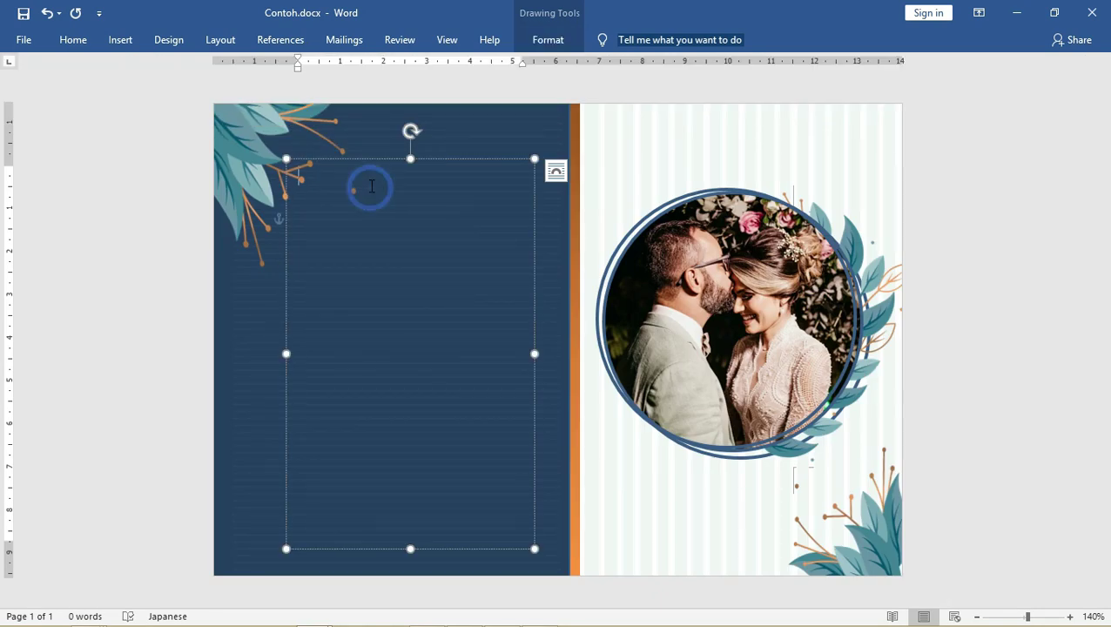
key("alt+Tab")
key("Tab")
key("Tab")
key("Tab")
key("Tab")
key("Tab")
key("Tab")
key("Escape")
key("alt+Tab")
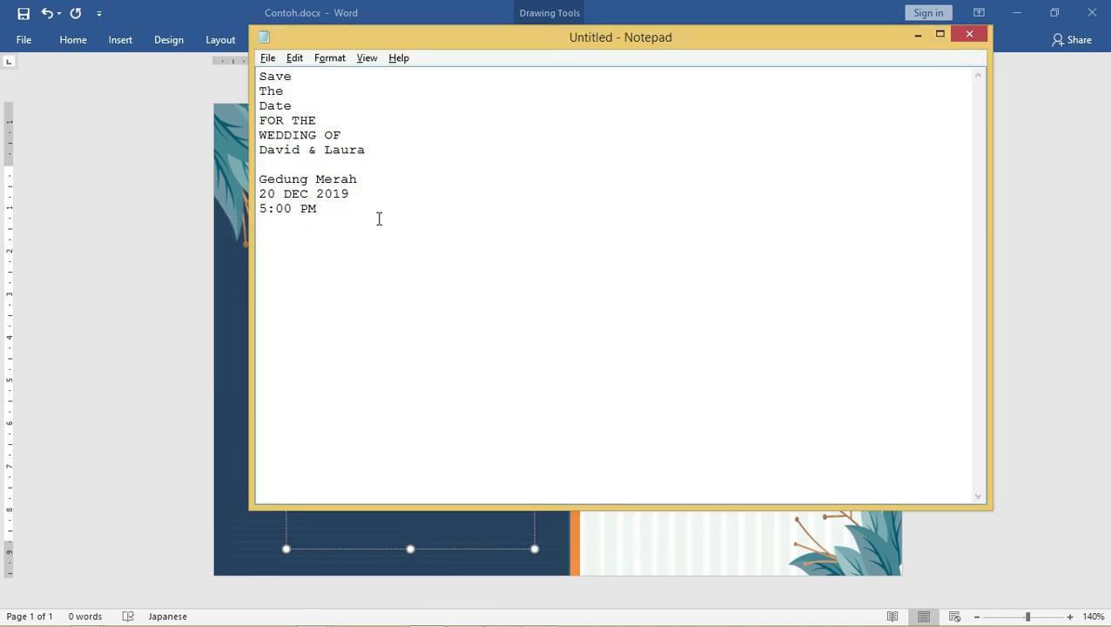
left_click_drag(364, 224, 228, 70)
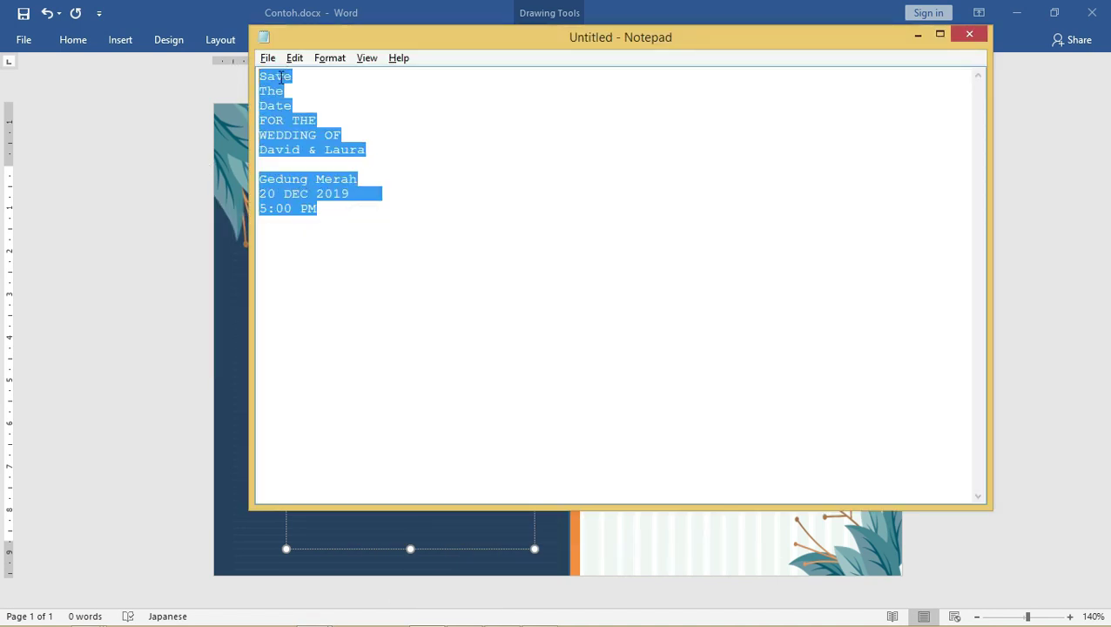
left_click(126, 265)
left_click(345, 280)
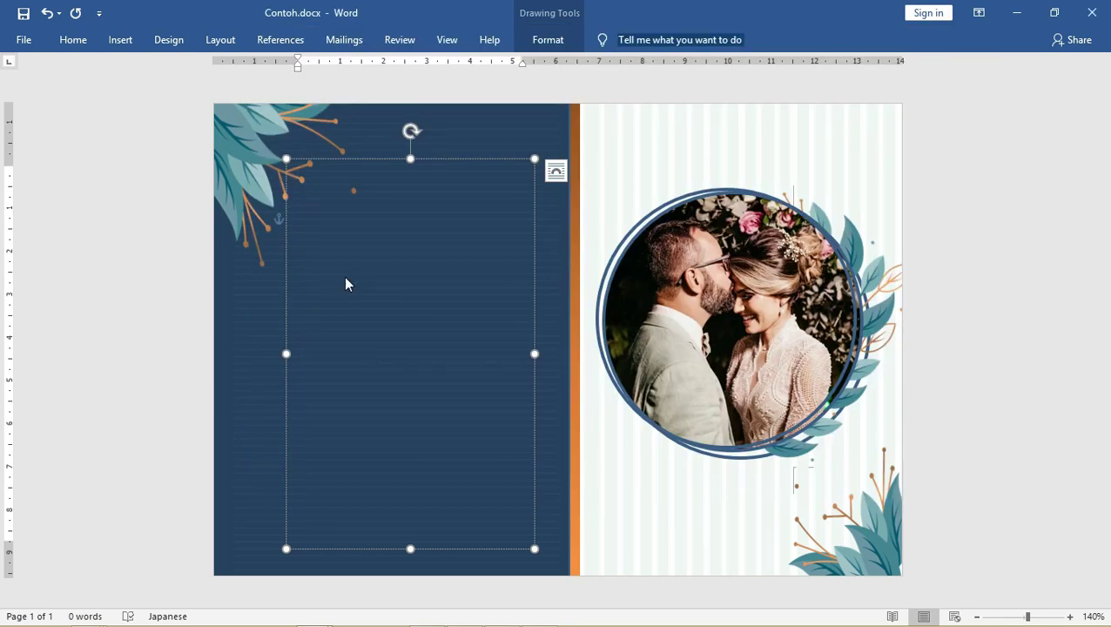
type("Save The Date FOR THE WEDDING OF David & Laura  Gedung Merah 20 DEC 2019 5:00 PM")
Select all the event text in the box and clear its formatting.
key("ctrl+a")
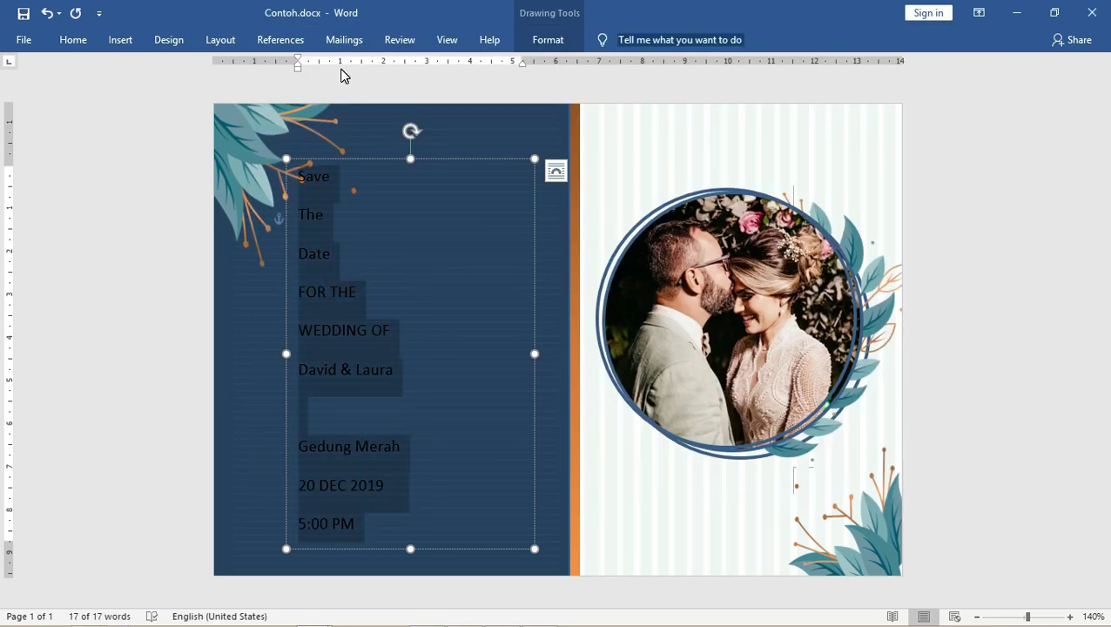
left_click(78, 39)
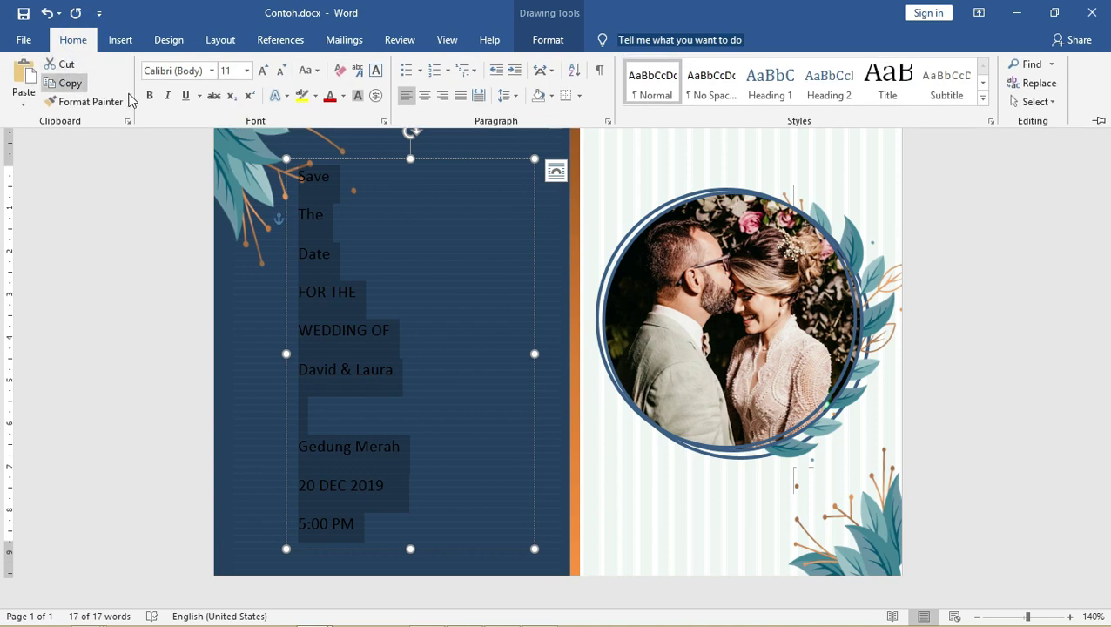
left_click(342, 73)
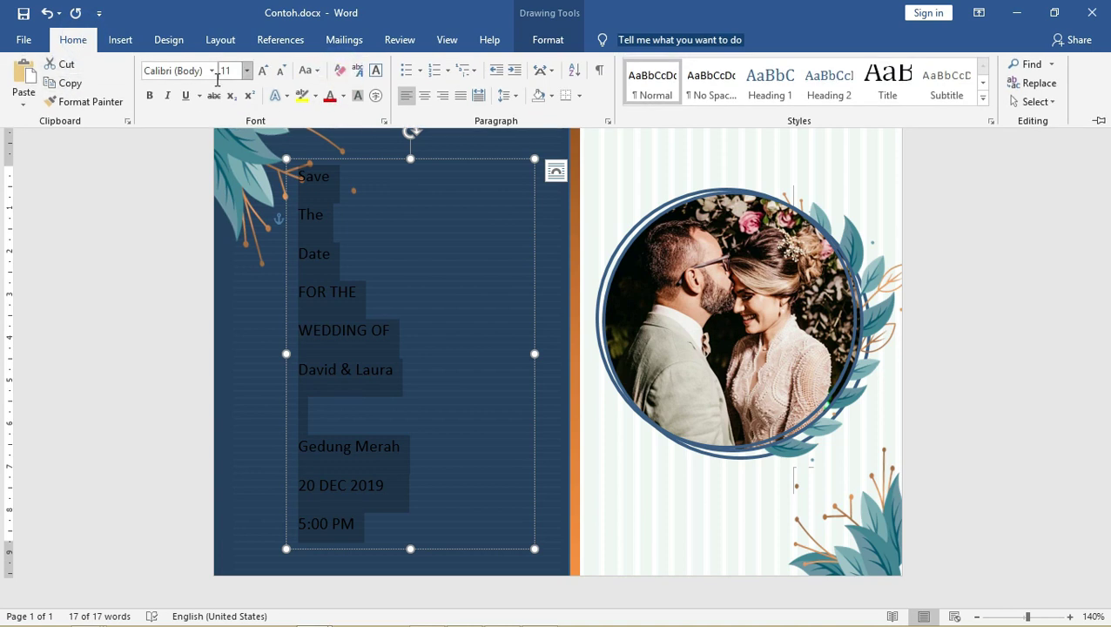
Colour the event text White, remove the space after each paragraph, and centre it.
left_click(343, 96)
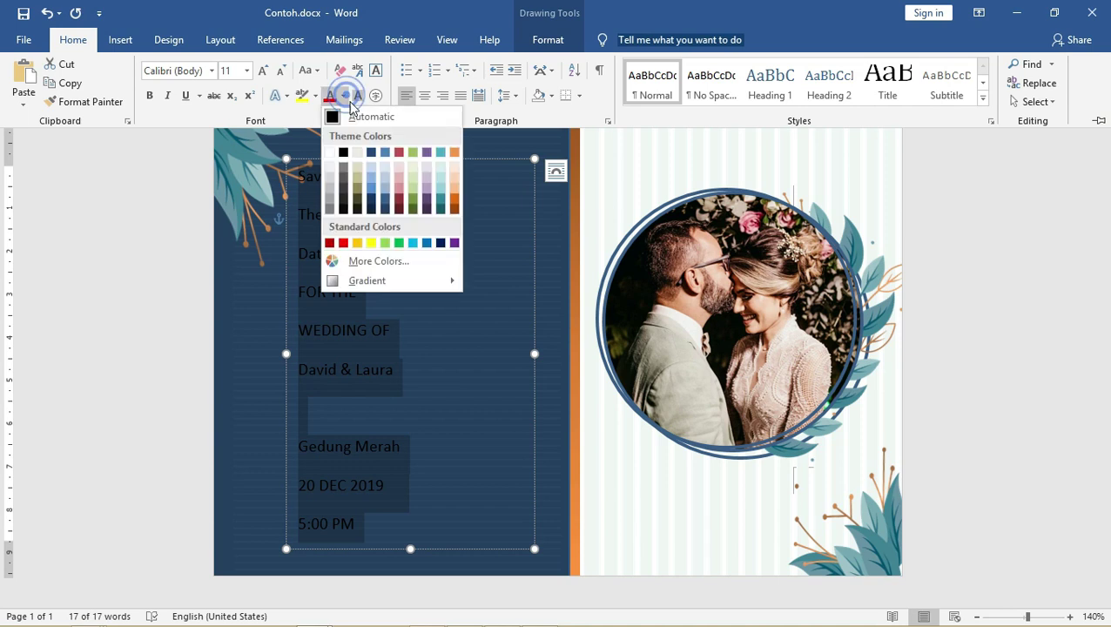
left_click(332, 152)
left_click(505, 96)
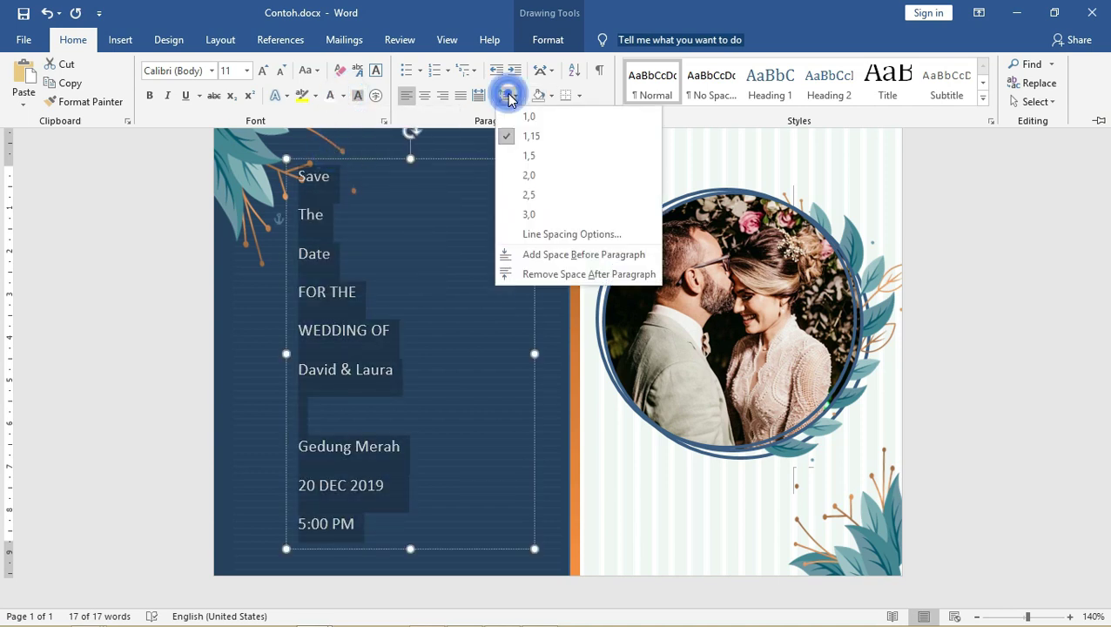
left_click(554, 275)
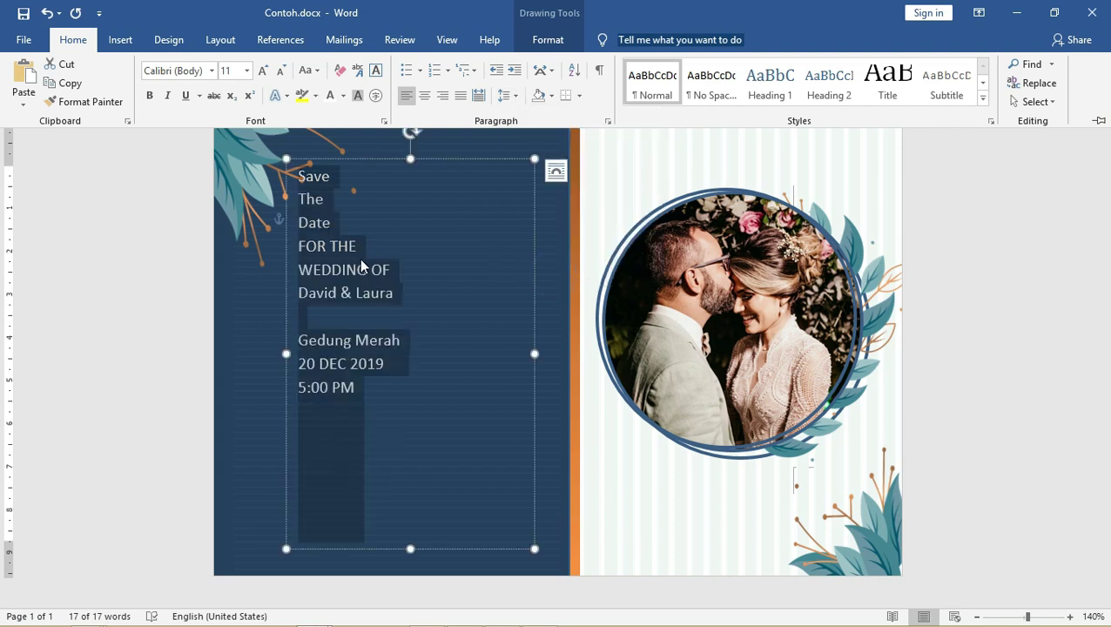
key("ctrl+e")
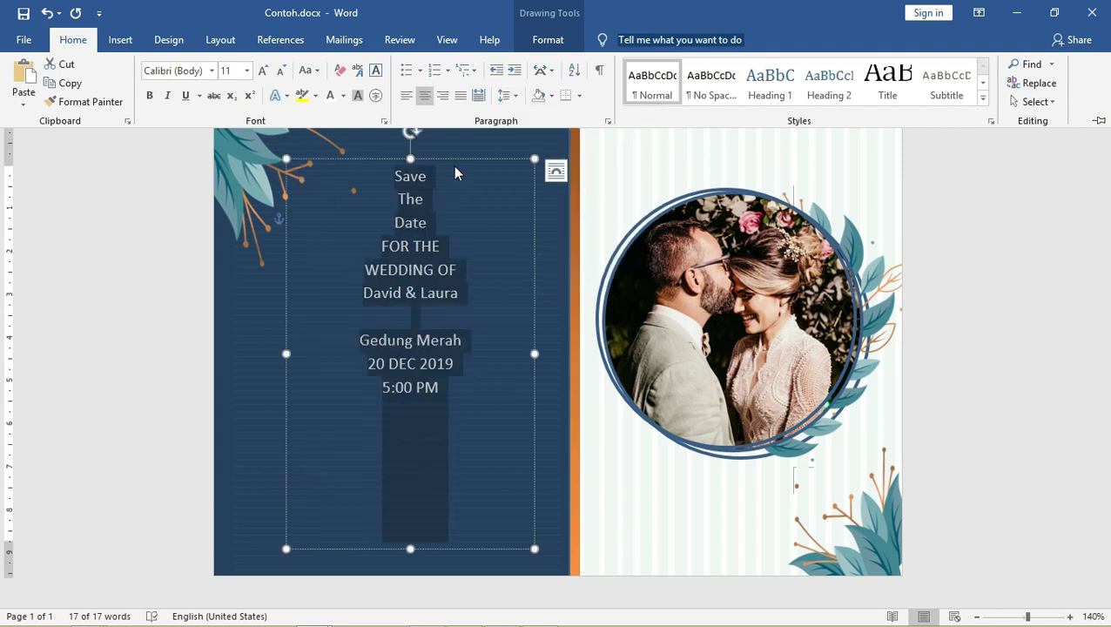
left_click(448, 155)
Set the Save The Date heading to Bree Serif, size 18, with 1.0 line spacing.
left_click(414, 198)
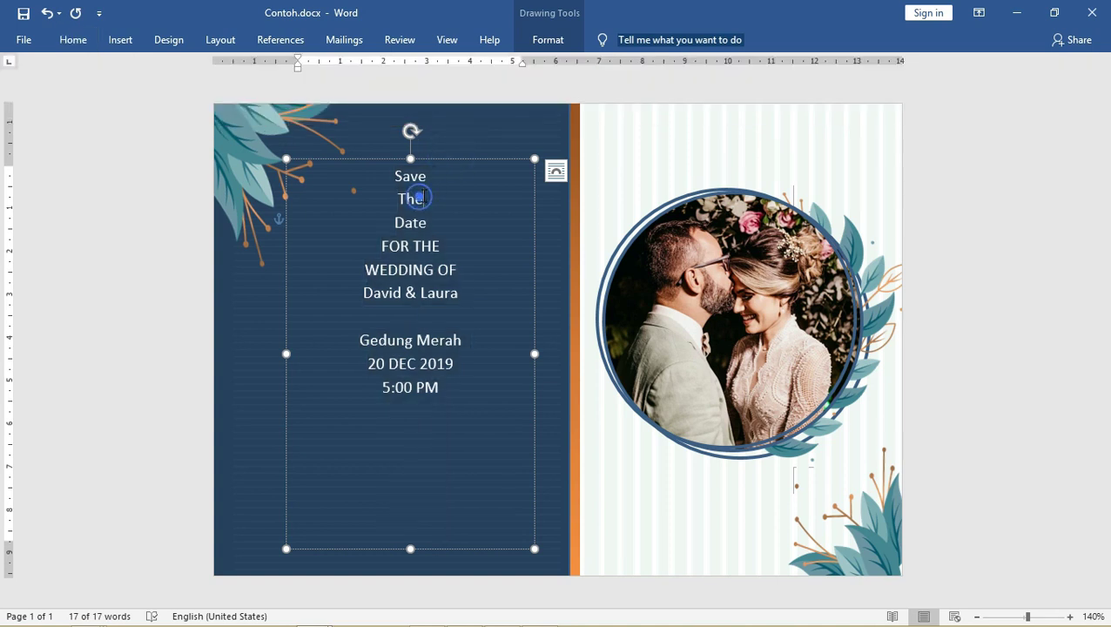
left_click_drag(440, 222, 362, 177)
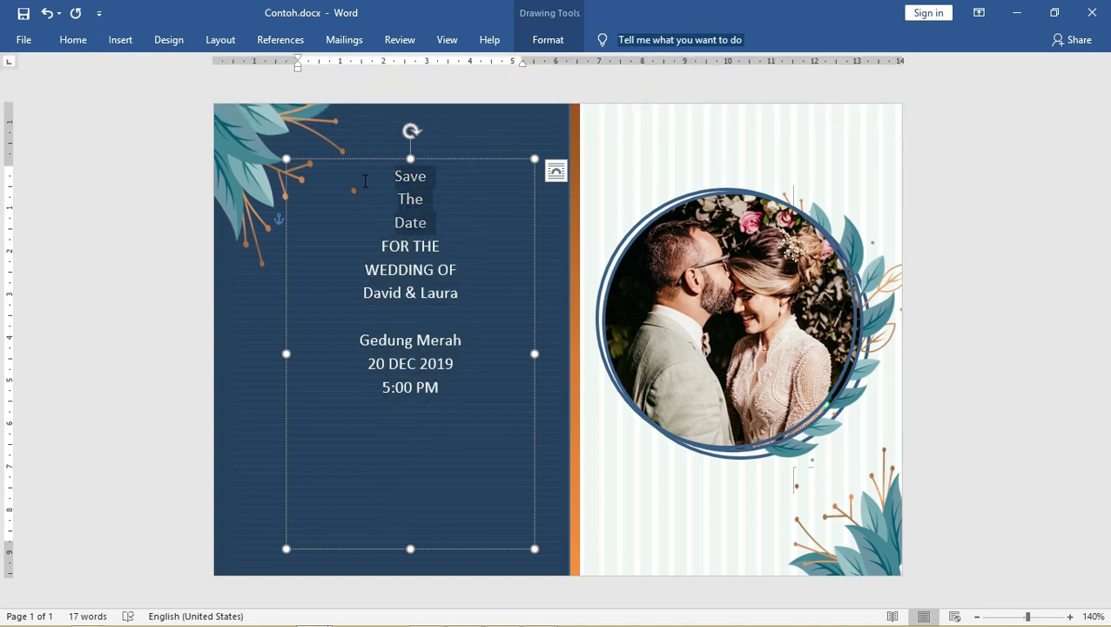
left_click(77, 41)
left_click(193, 70)
type("Bree Serif")
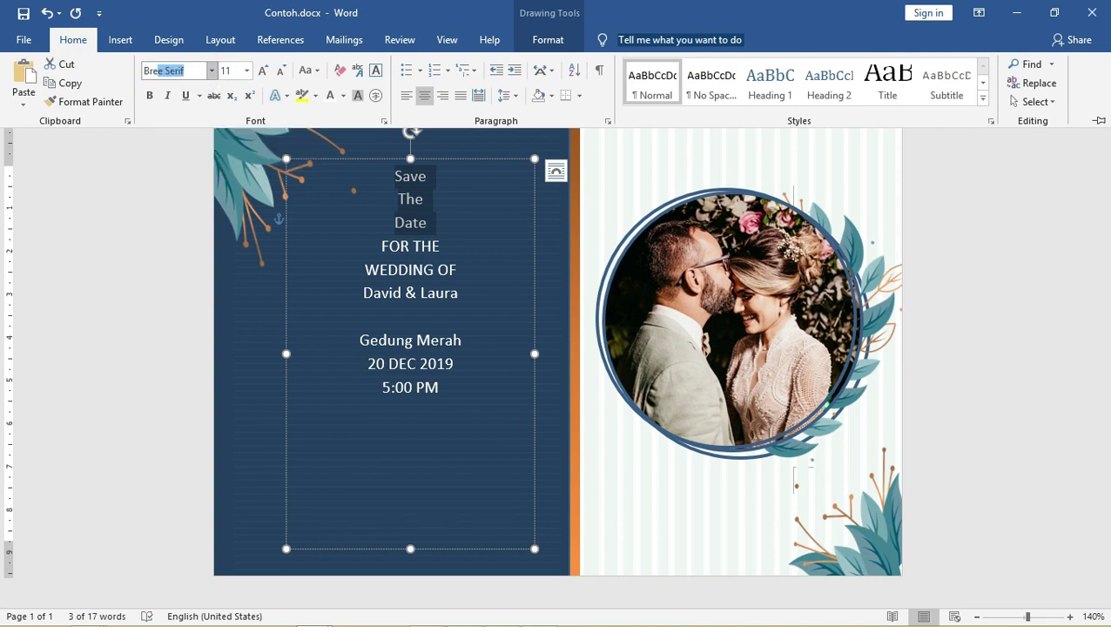
key("Return")
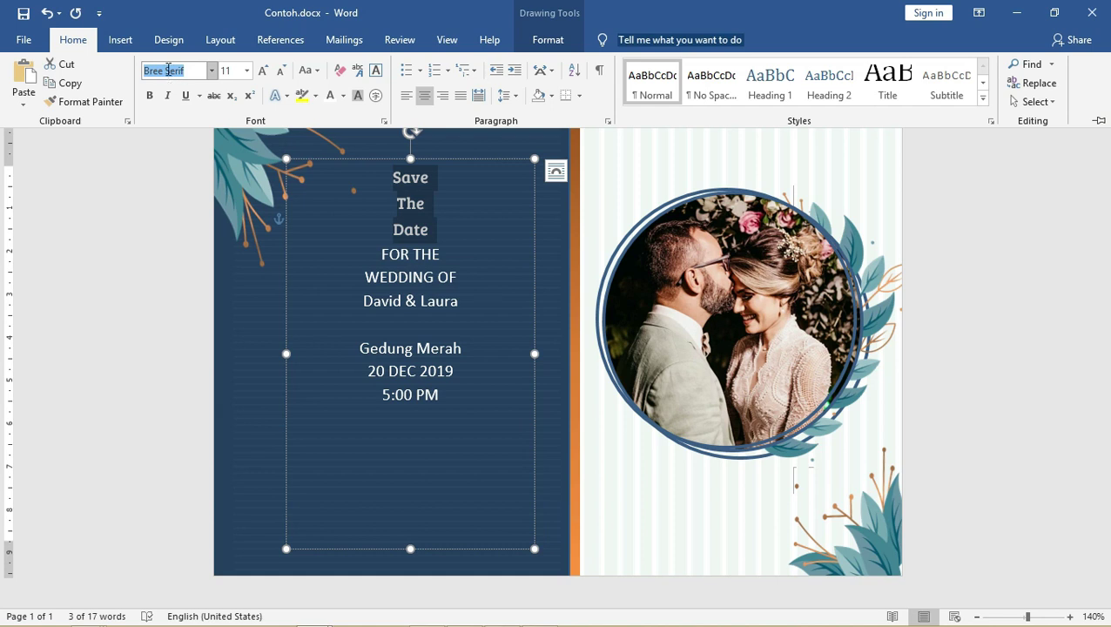
left_click(247, 70)
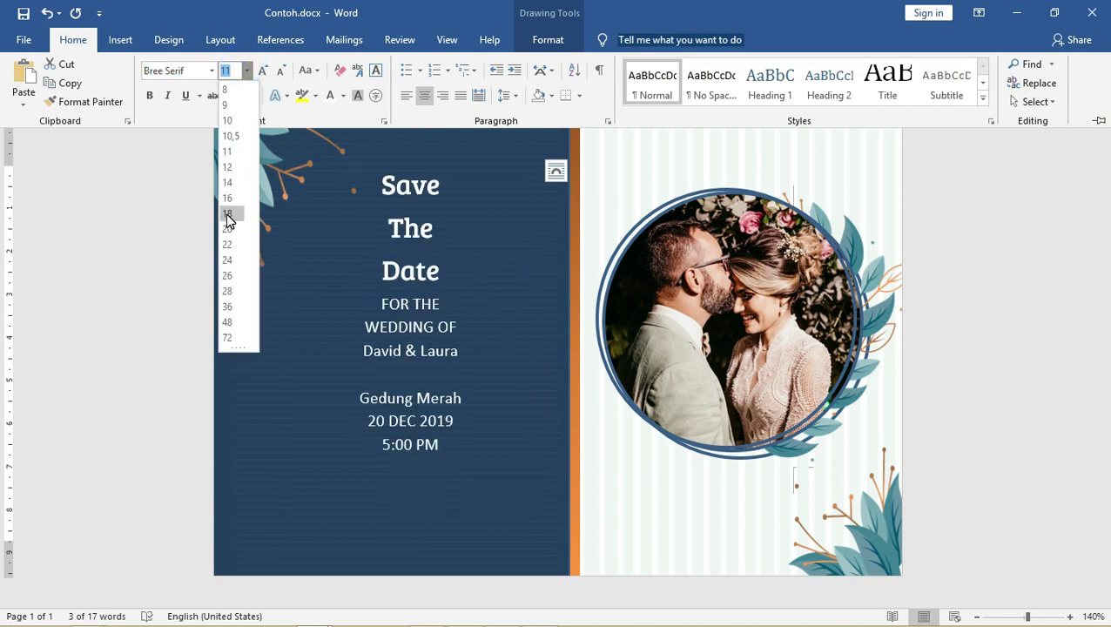
left_click(227, 214)
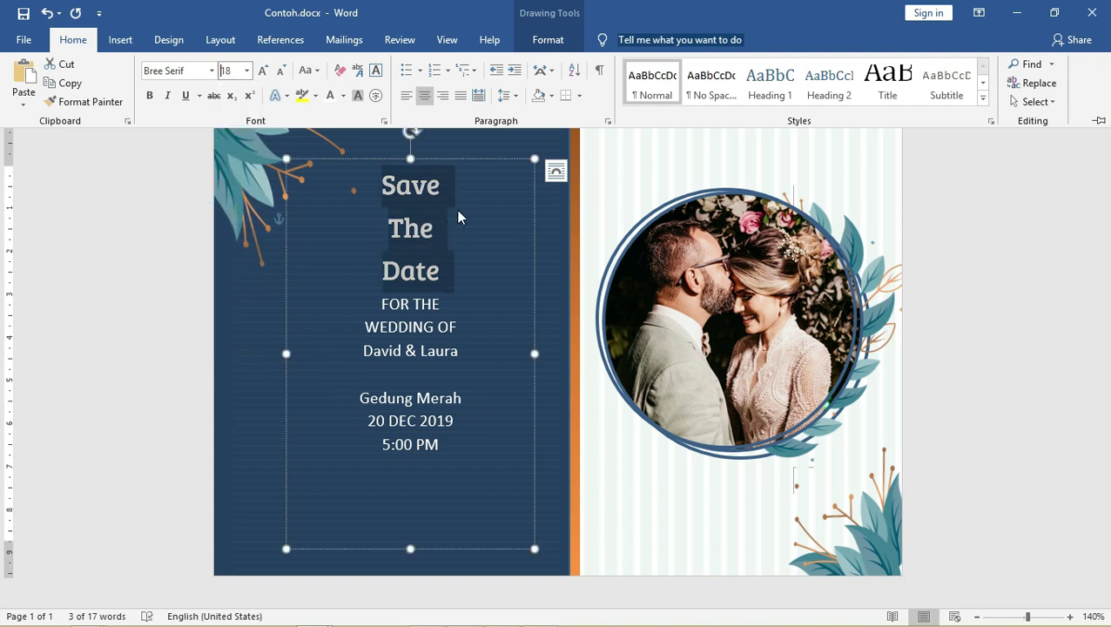
left_click(510, 96)
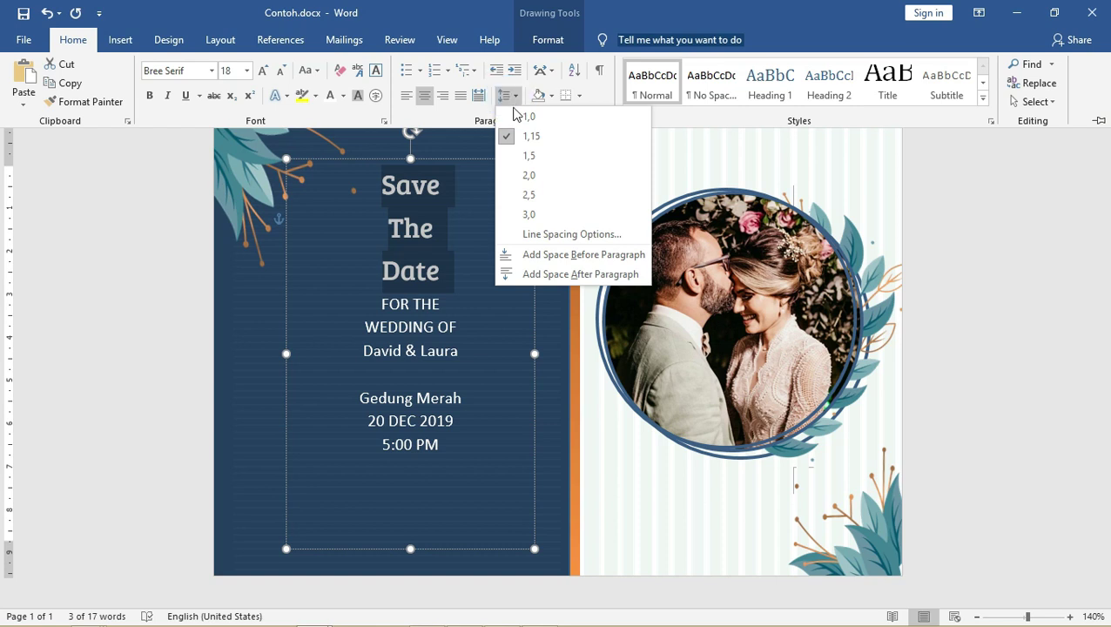
left_click(517, 114)
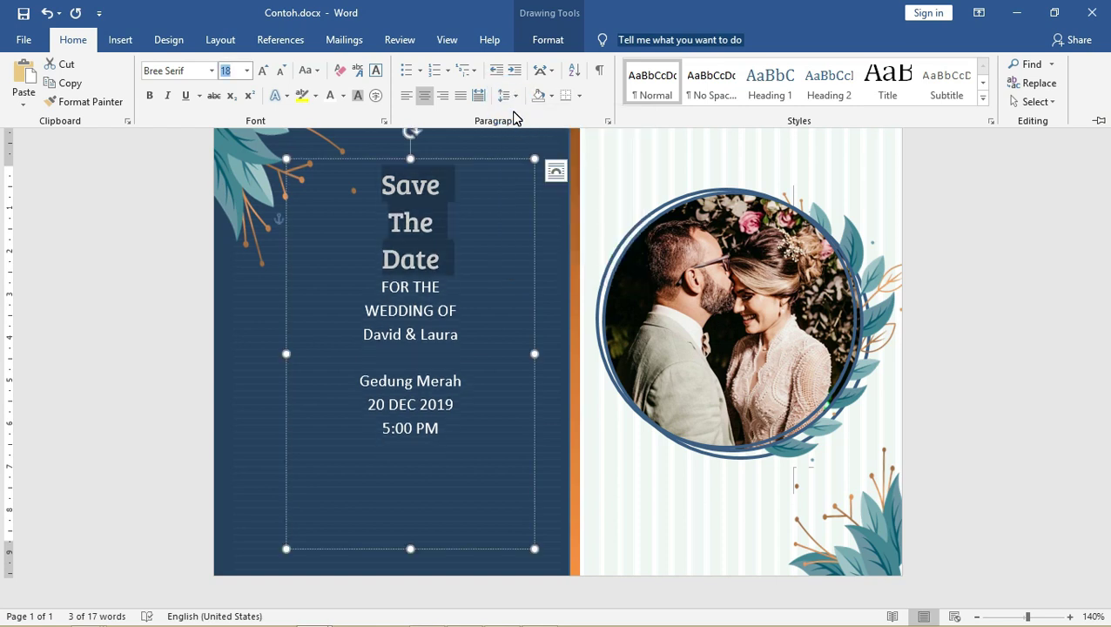
Reselect the Save The Date heading inside the text box.
left_click(396, 287)
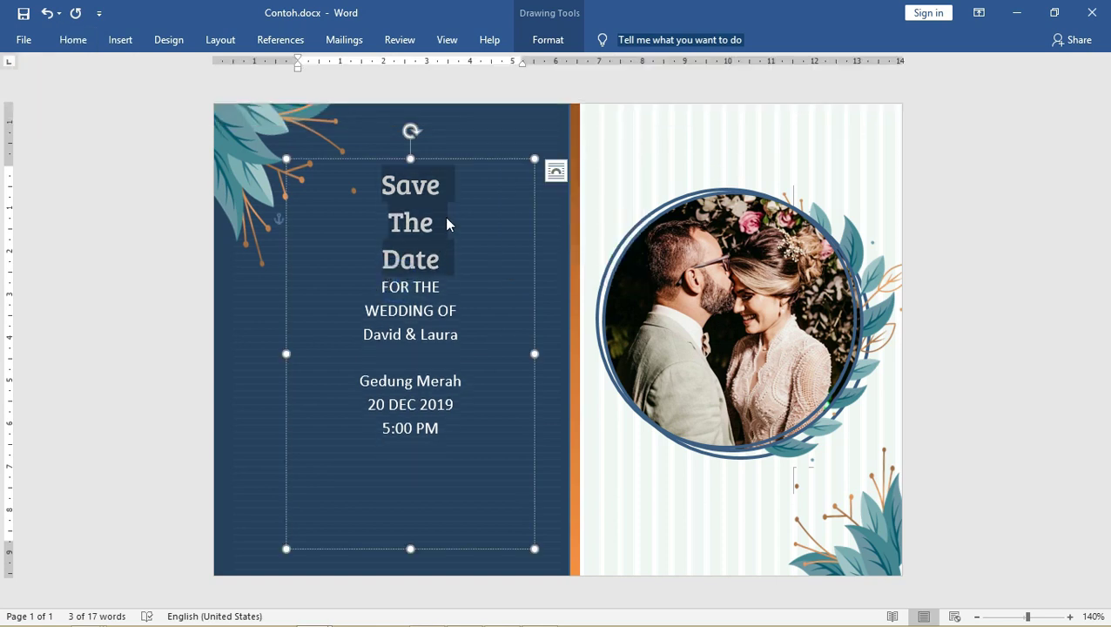
left_click(442, 159)
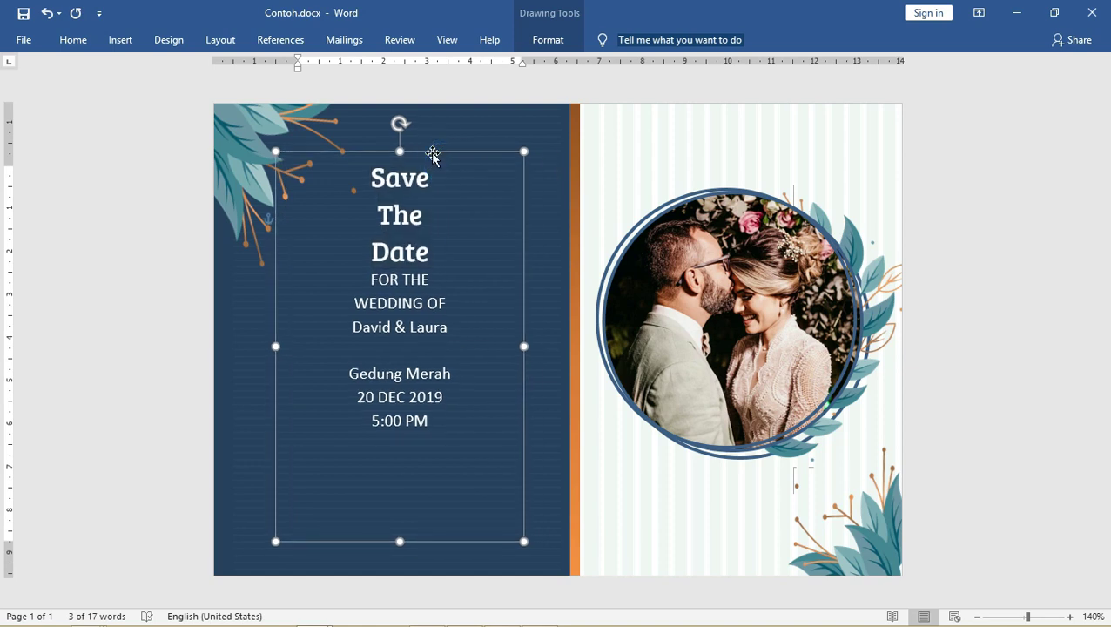
left_click(435, 240)
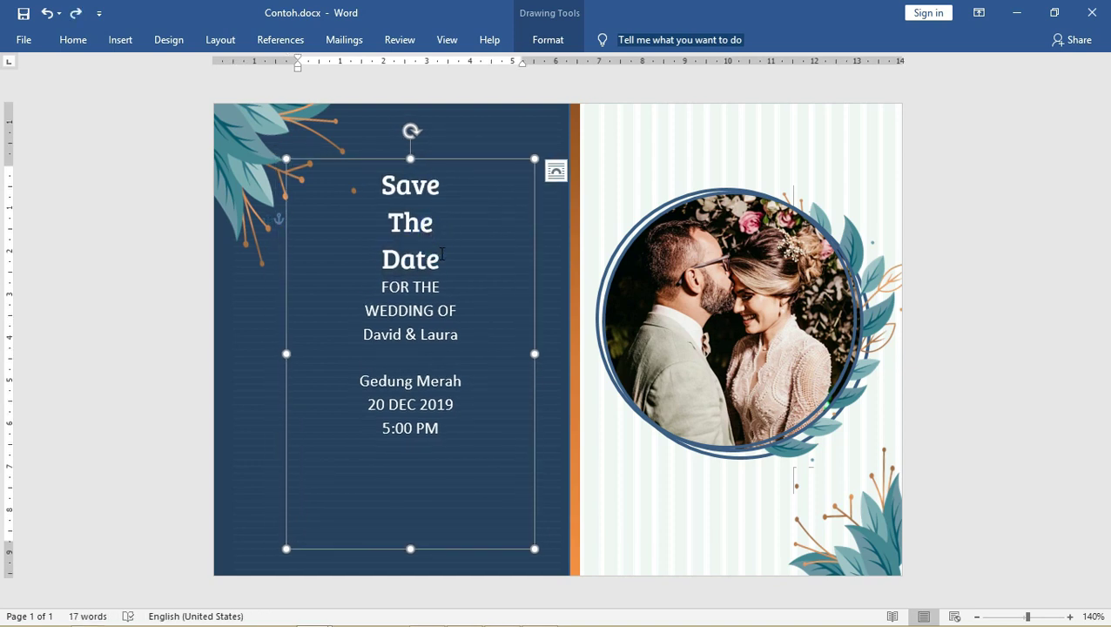
left_click_drag(443, 254, 381, 178)
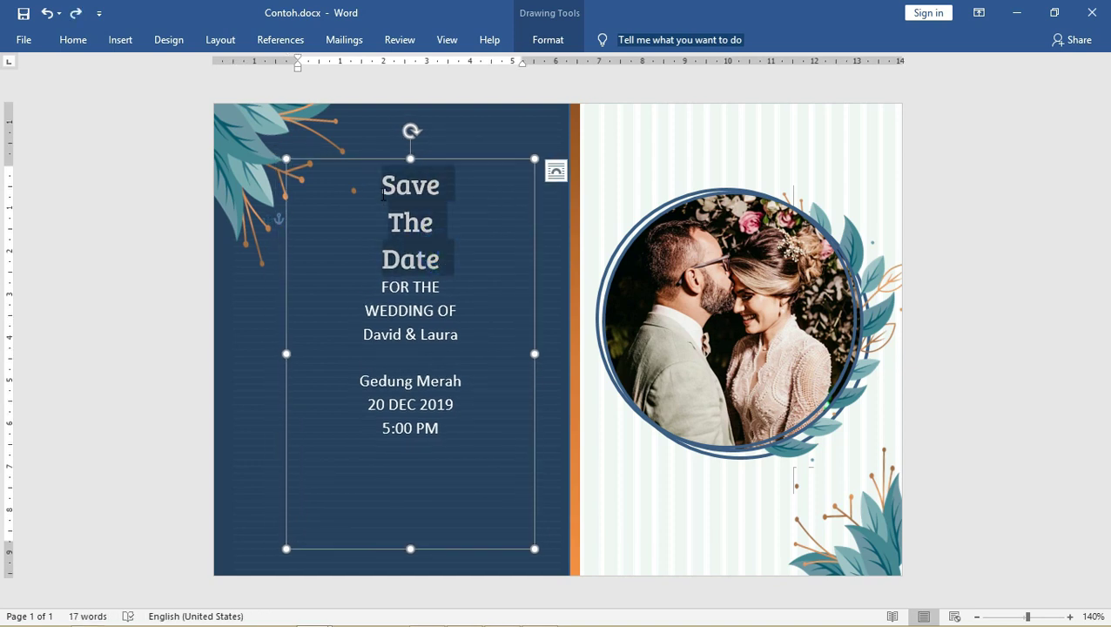
left_click(548, 40)
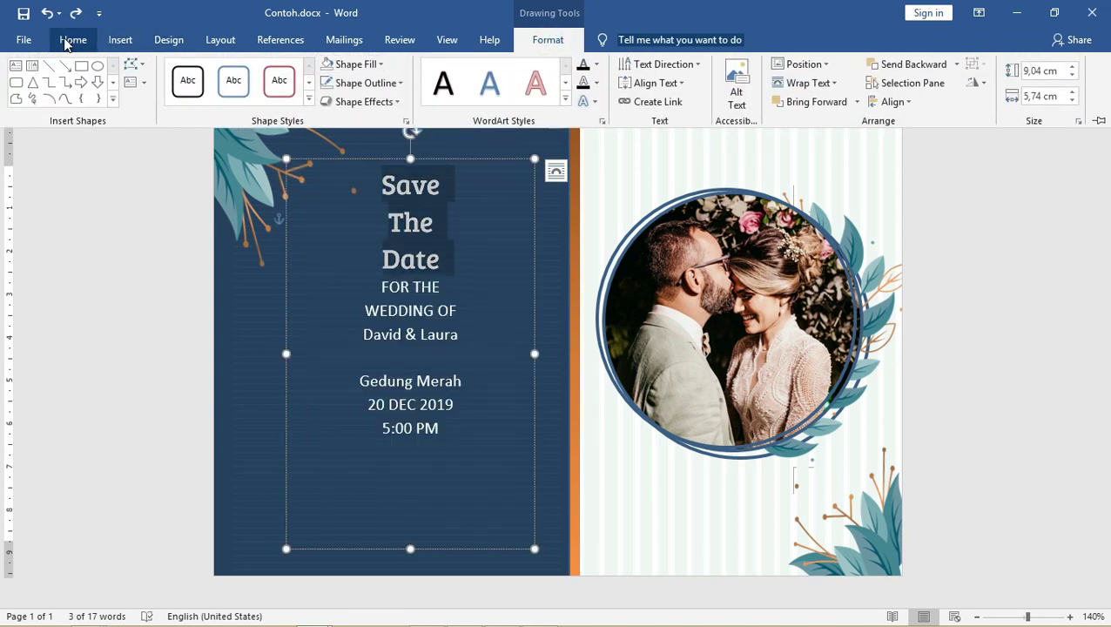
left_click(70, 40)
Set the Save The Date heading's line spacing to Exactly 9 pt.
left_click(516, 97)
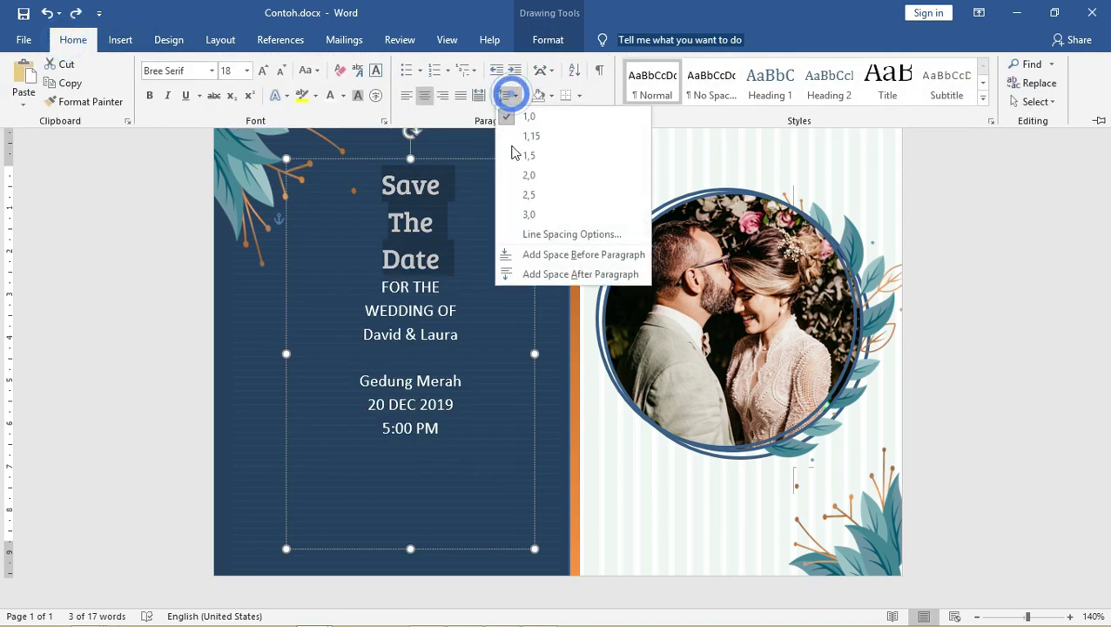
left_click(540, 235)
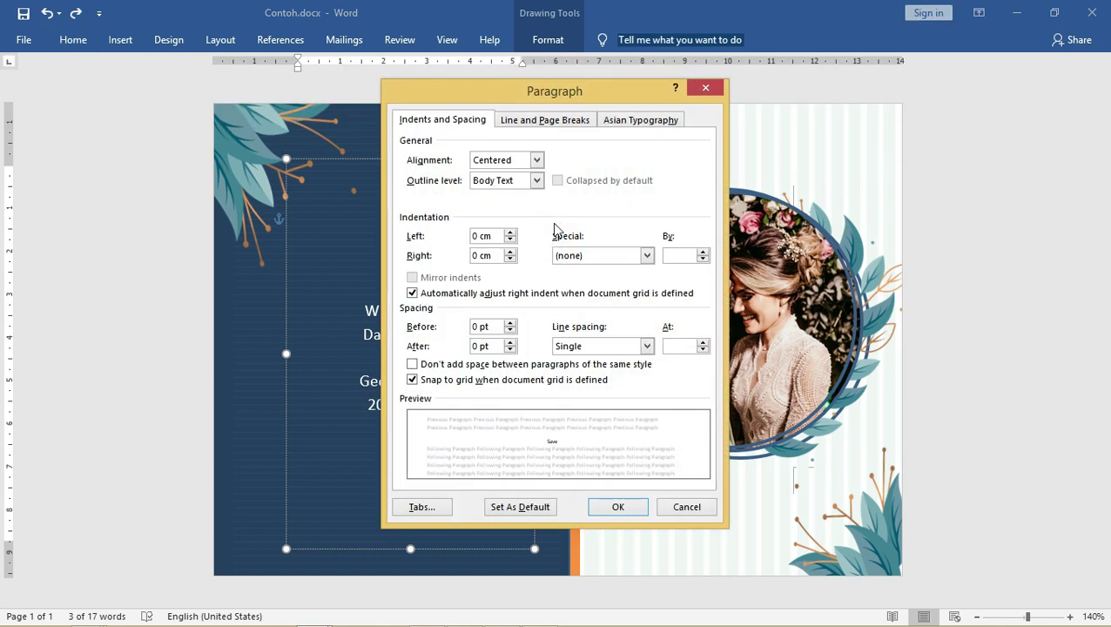
left_click_drag(542, 92, 785, 87)
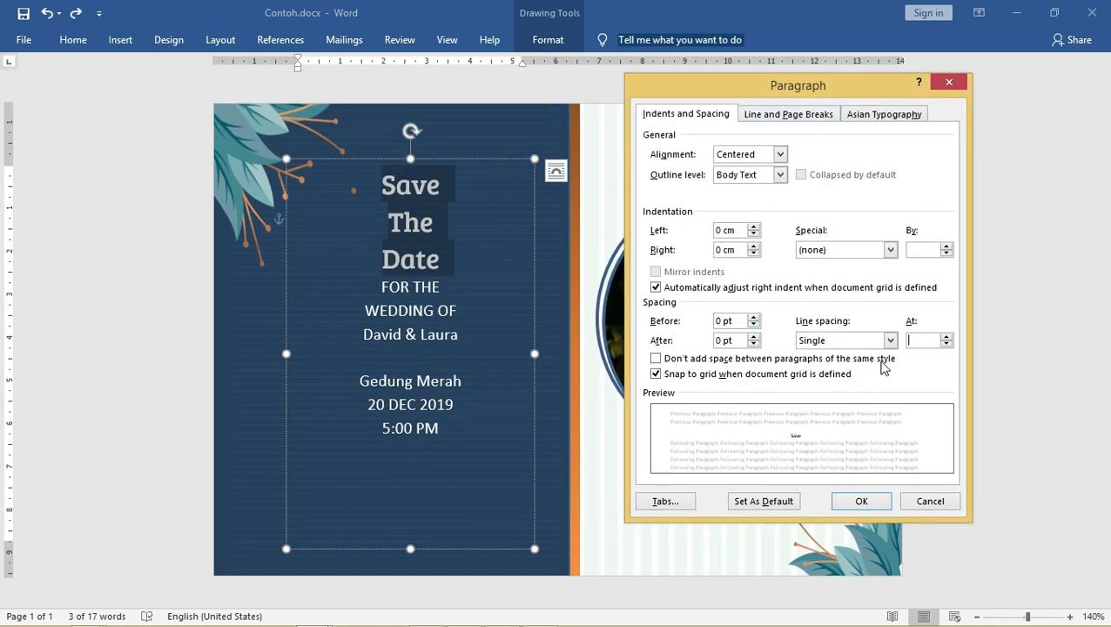
left_click(889, 341)
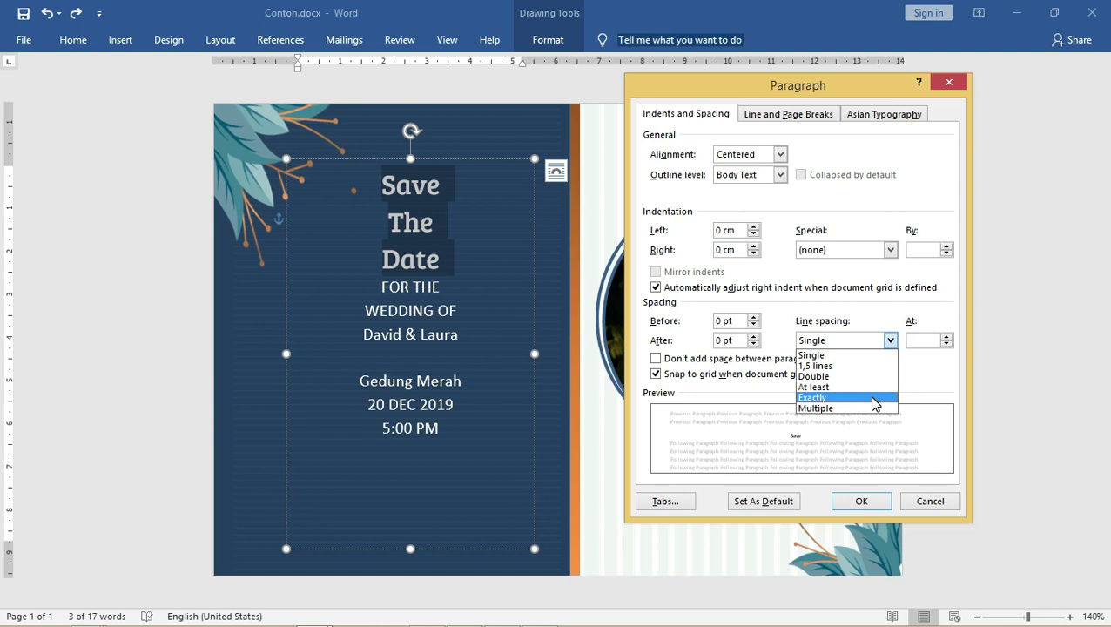
left_click(874, 398)
double_click(933, 340)
type("9")
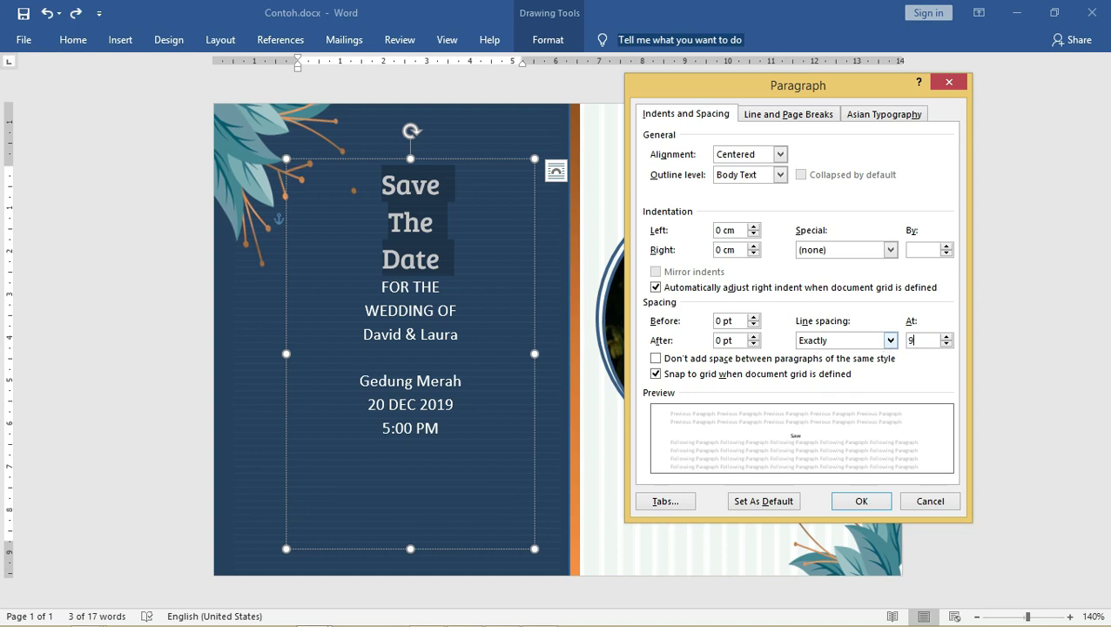
left_click(882, 502)
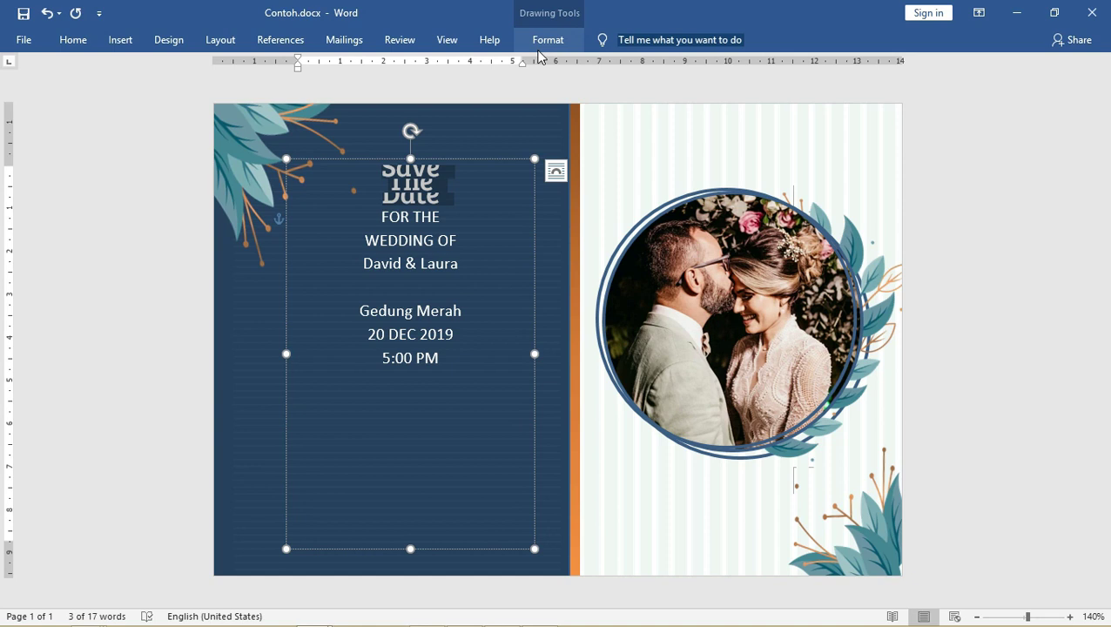
Raise the heading's exact line spacing to 11 pt.
left_click(68, 39)
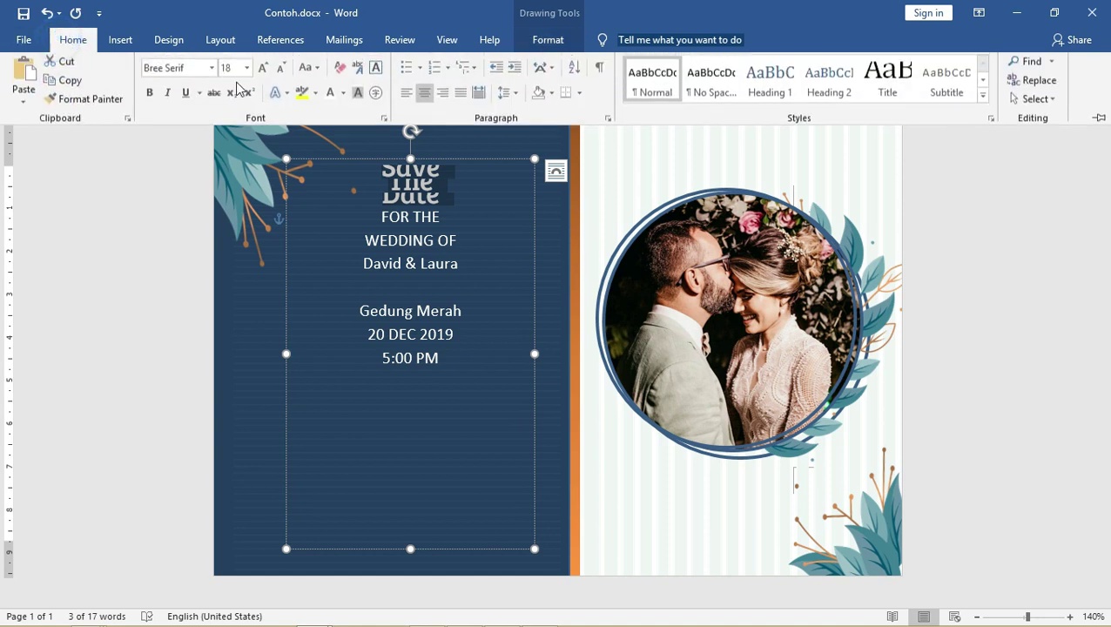
left_click(503, 96)
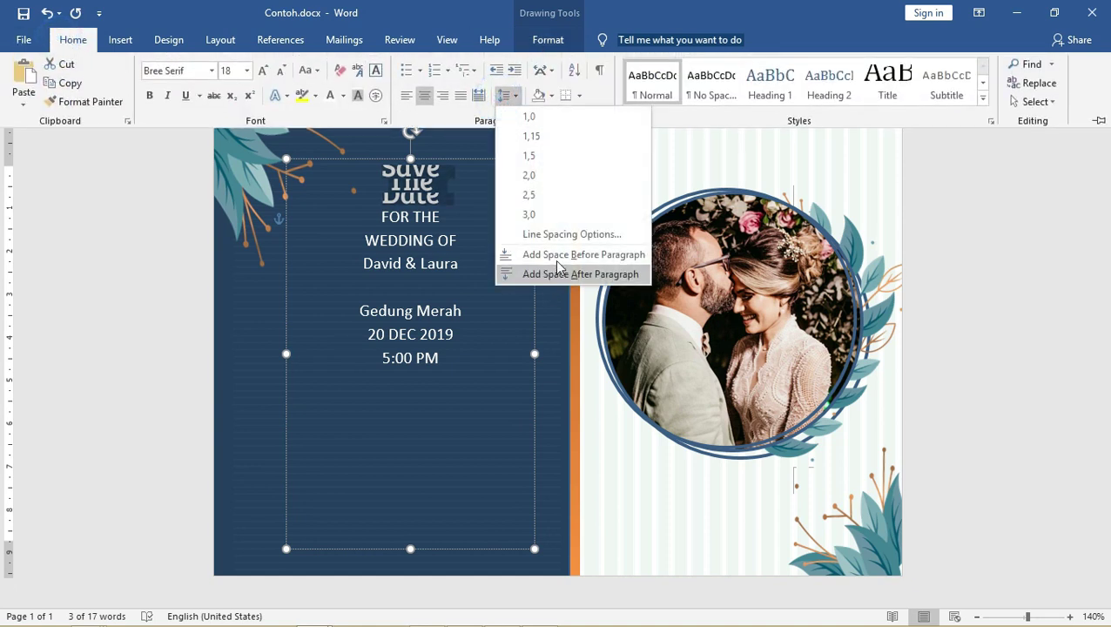
left_click(556, 236)
double_click(933, 339)
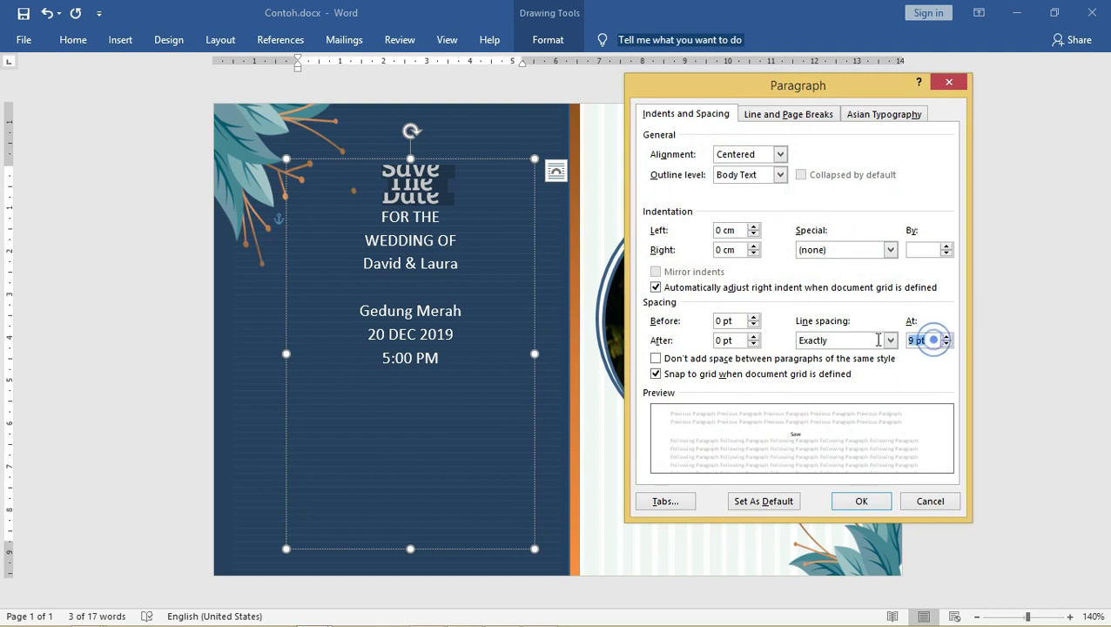
type("11")
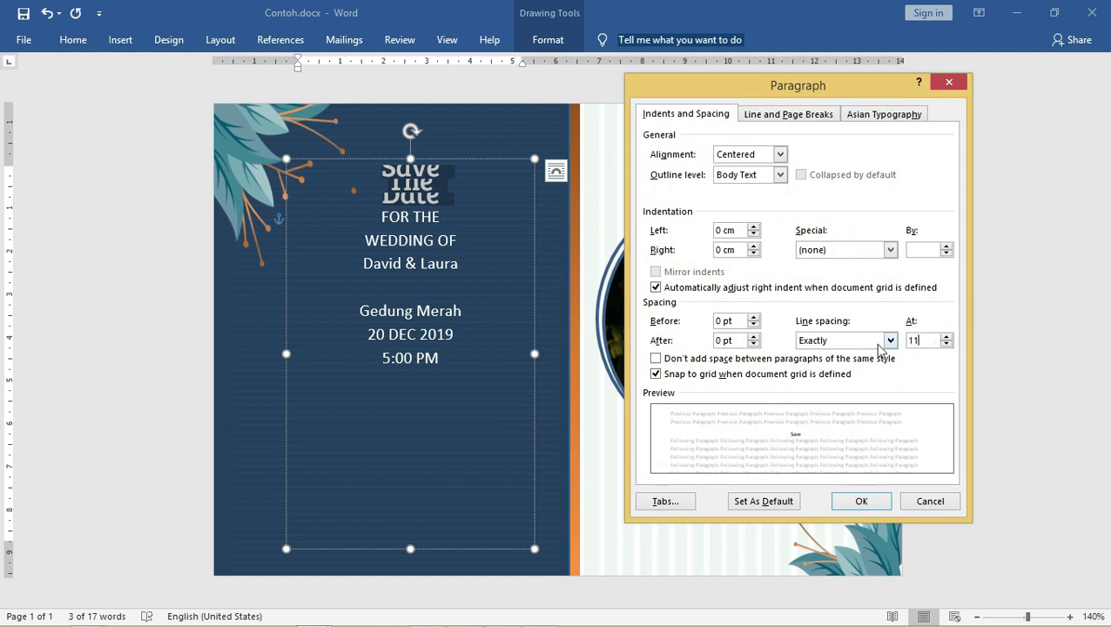
left_click(857, 502)
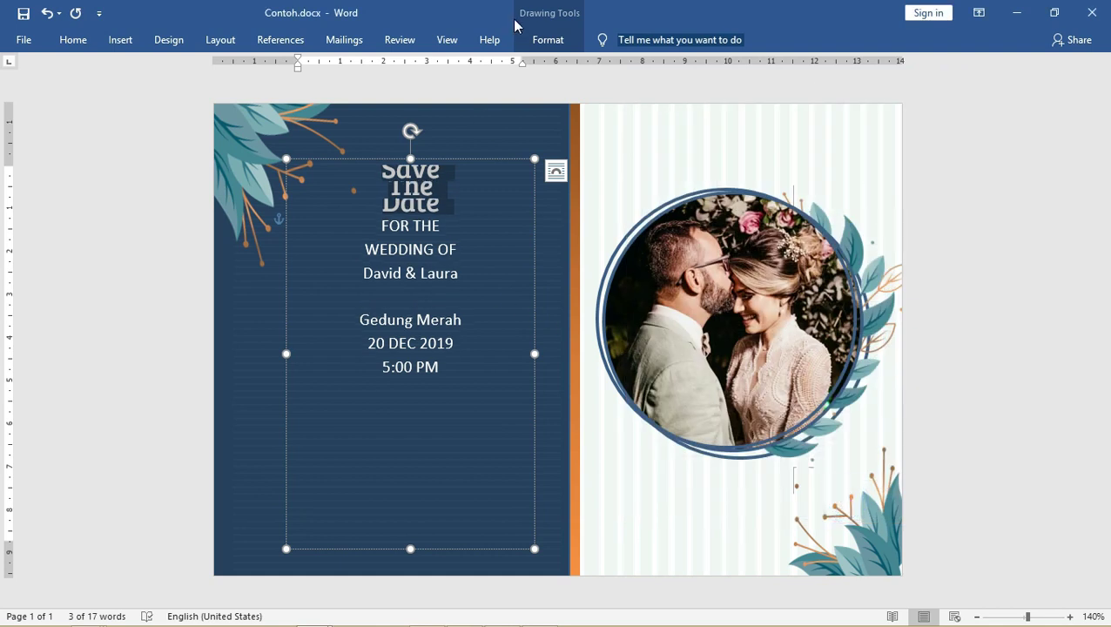
Reselect the title lines and raise the exact line spacing to 12 pt.
left_click(423, 191)
triple_click(448, 206)
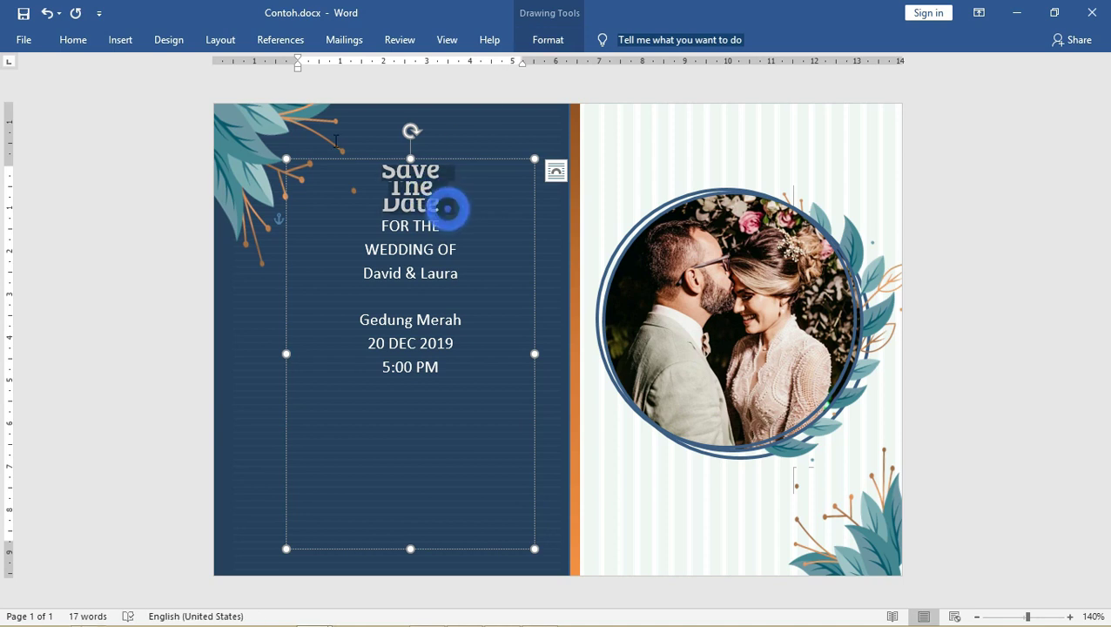
left_click(550, 40)
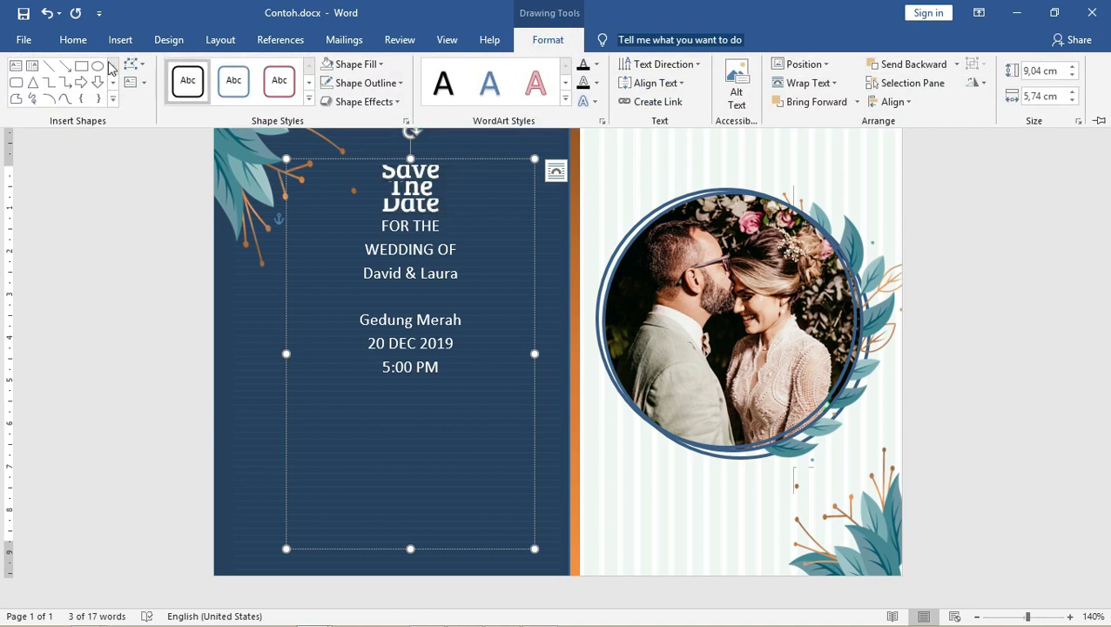
left_click(73, 40)
left_click(512, 95)
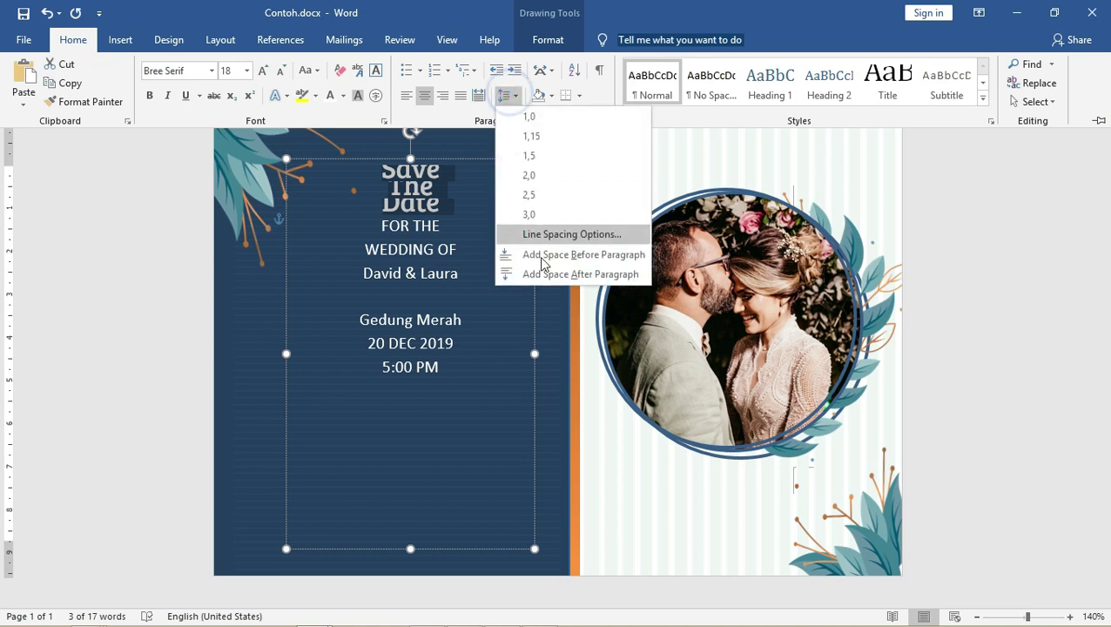
left_click(542, 233)
left_click(946, 339)
left_click(860, 502)
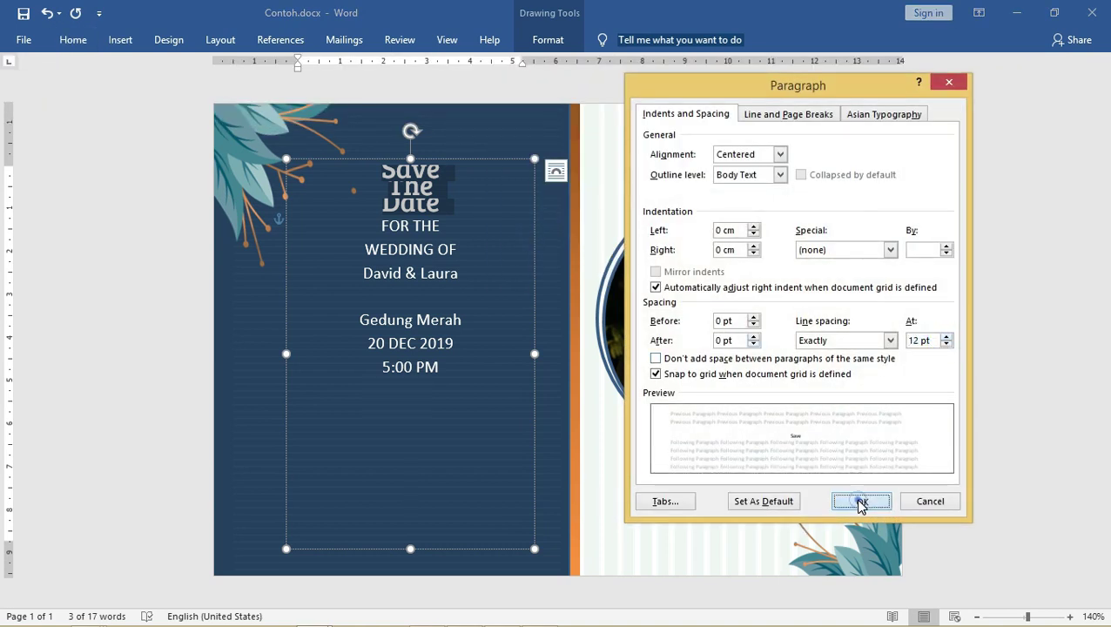
Widen the title's exact line spacing to 17 pt so all three lines show fully.
left_click(73, 39)
left_click(508, 95)
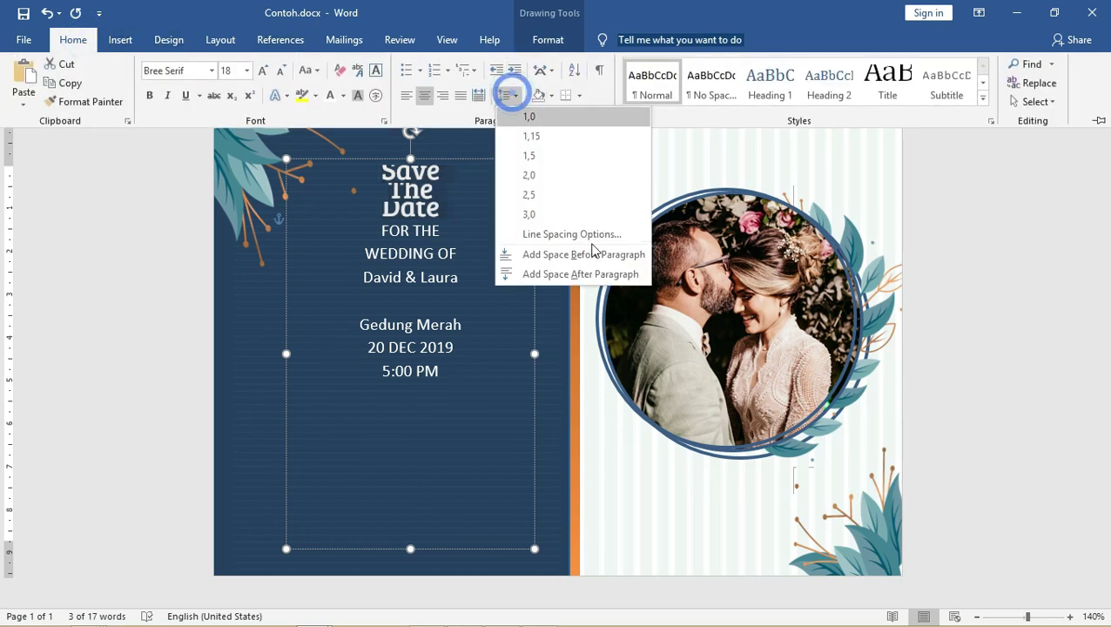
left_click(587, 237)
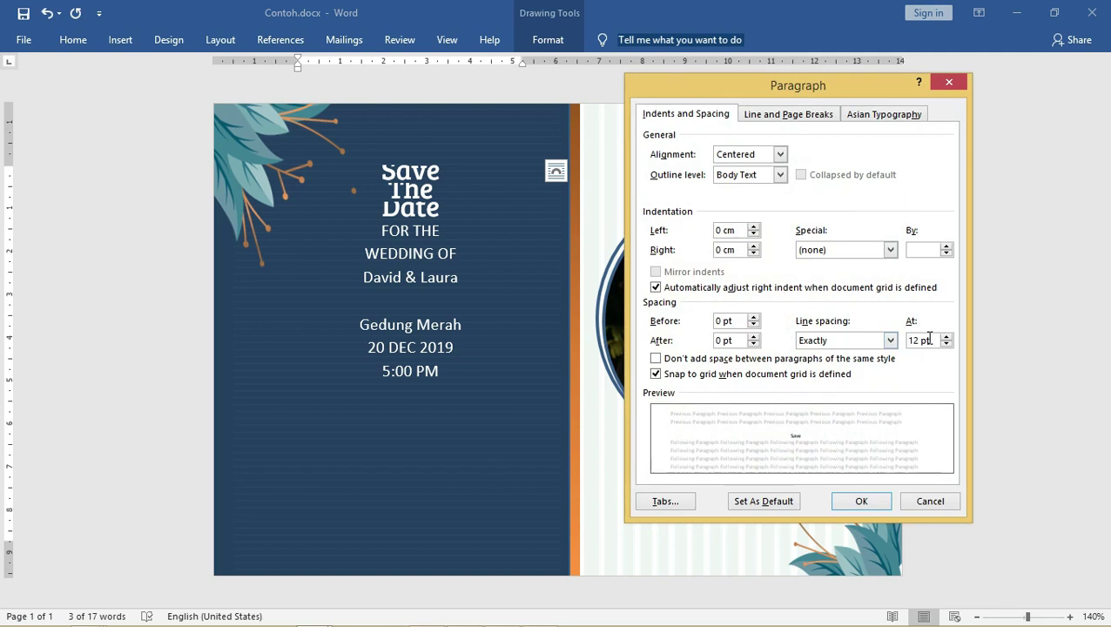
left_click_drag(930, 338, 875, 338)
left_click(858, 500)
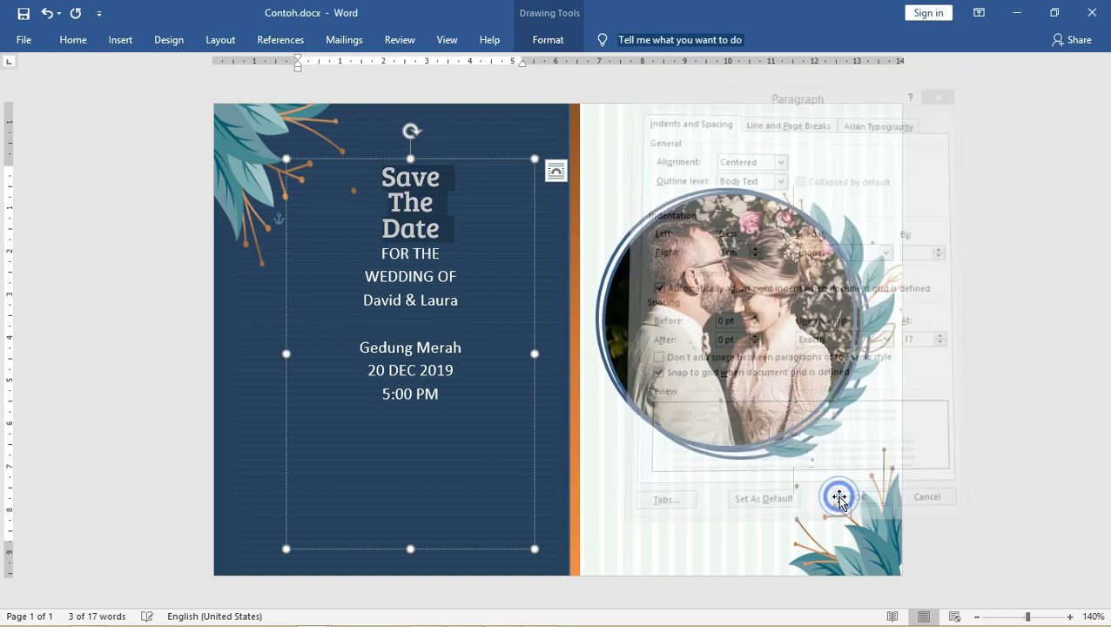
left_click(383, 253)
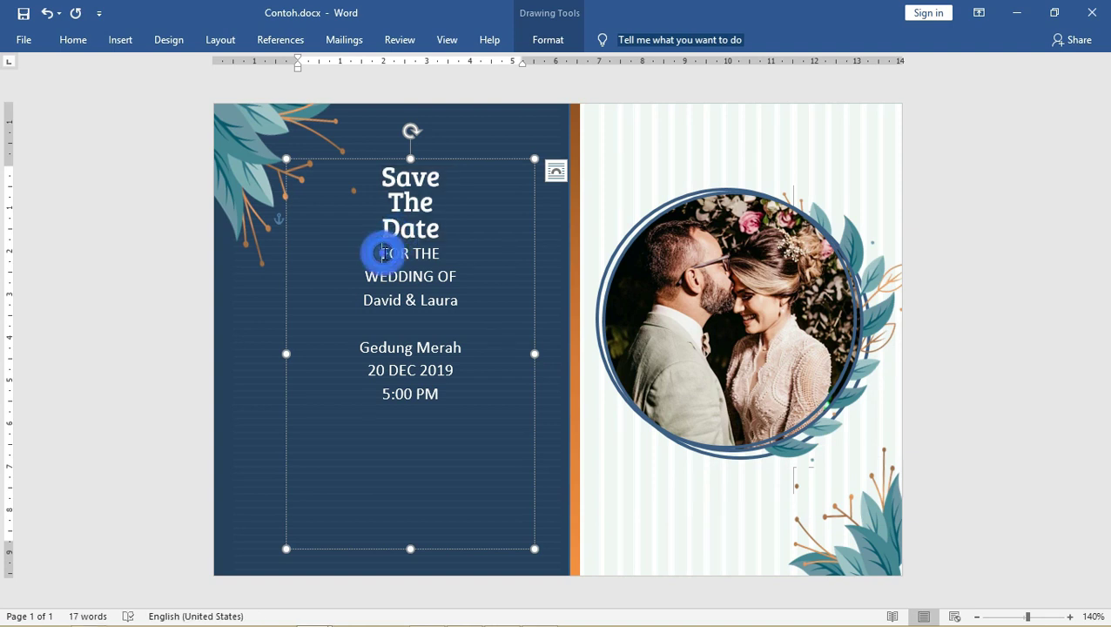
Insert empty lines above FOR THE and below WEDDING OF.
key("Return")
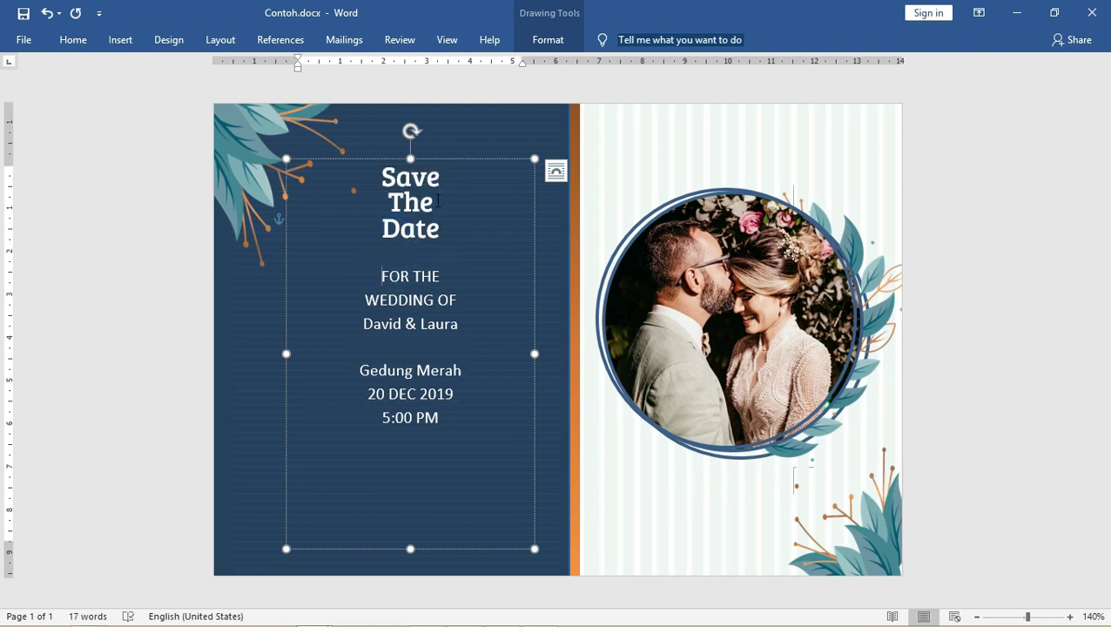
left_click_drag(439, 201, 370, 209)
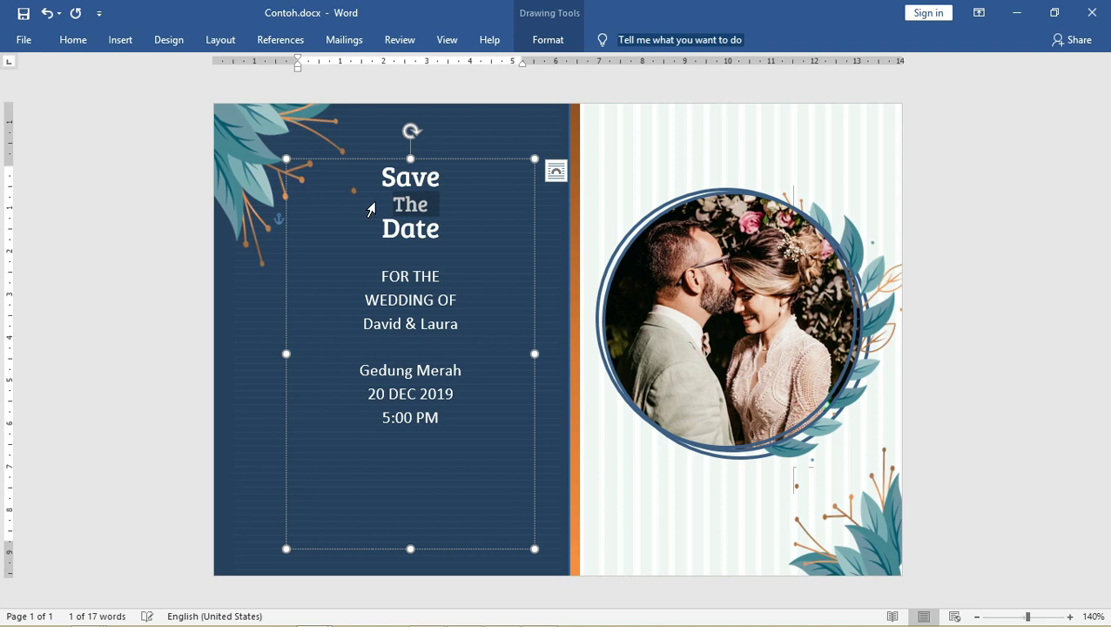
left_click(418, 204)
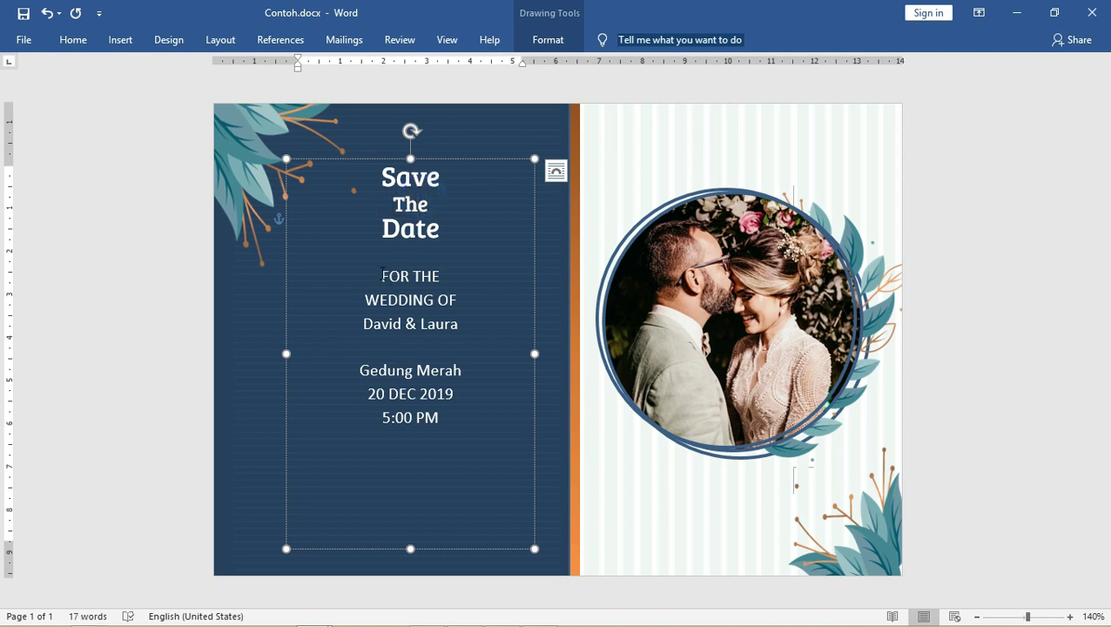
left_click_drag(382, 275, 457, 305)
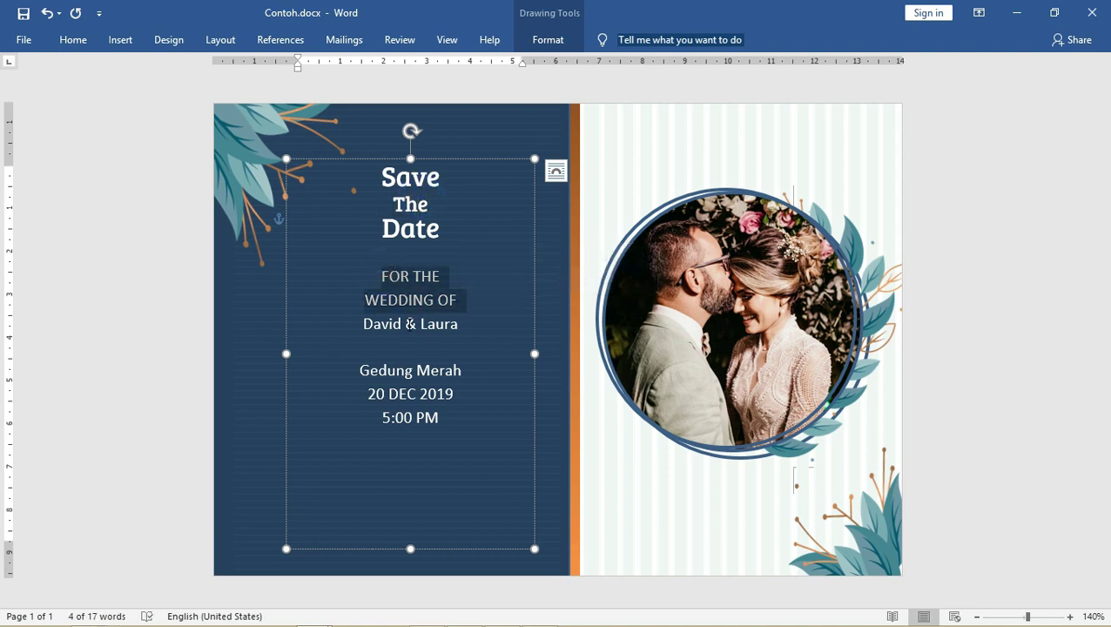
left_click(402, 323)
left_click(456, 298)
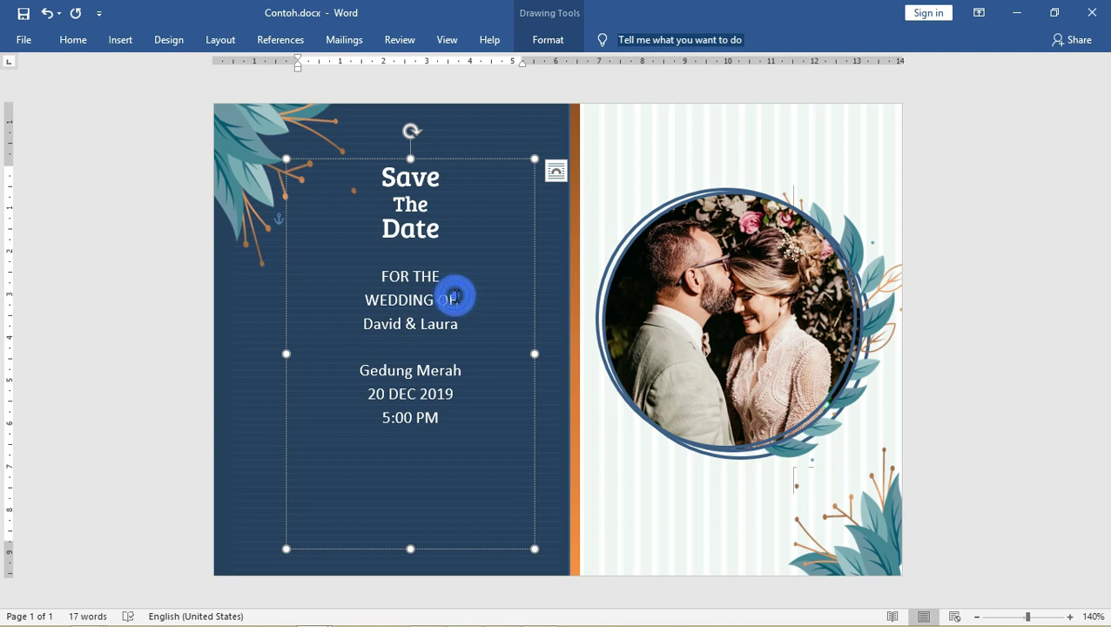
key("Return")
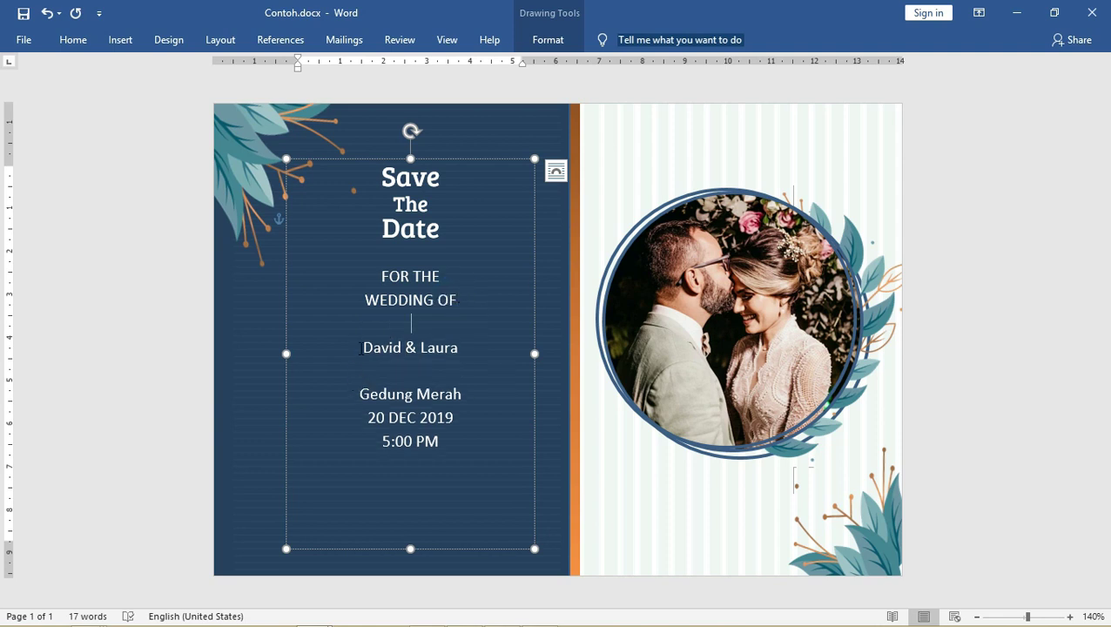
Set the couple's names in Adine Kirnberg, 36 pt, orange.
left_click_drag(361, 348, 459, 348)
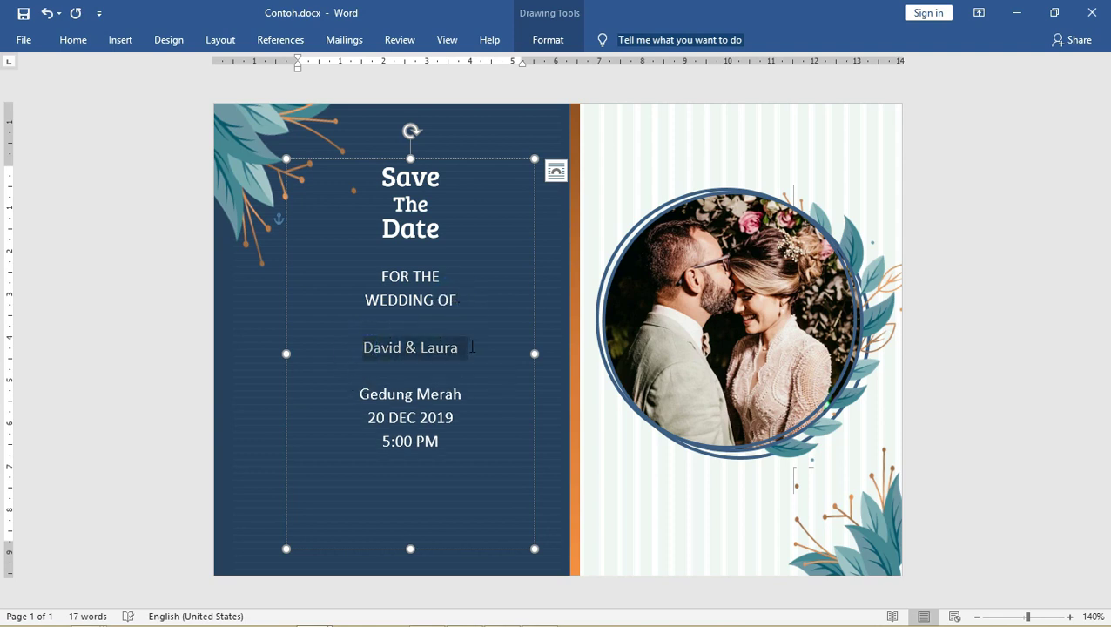
left_click(86, 42)
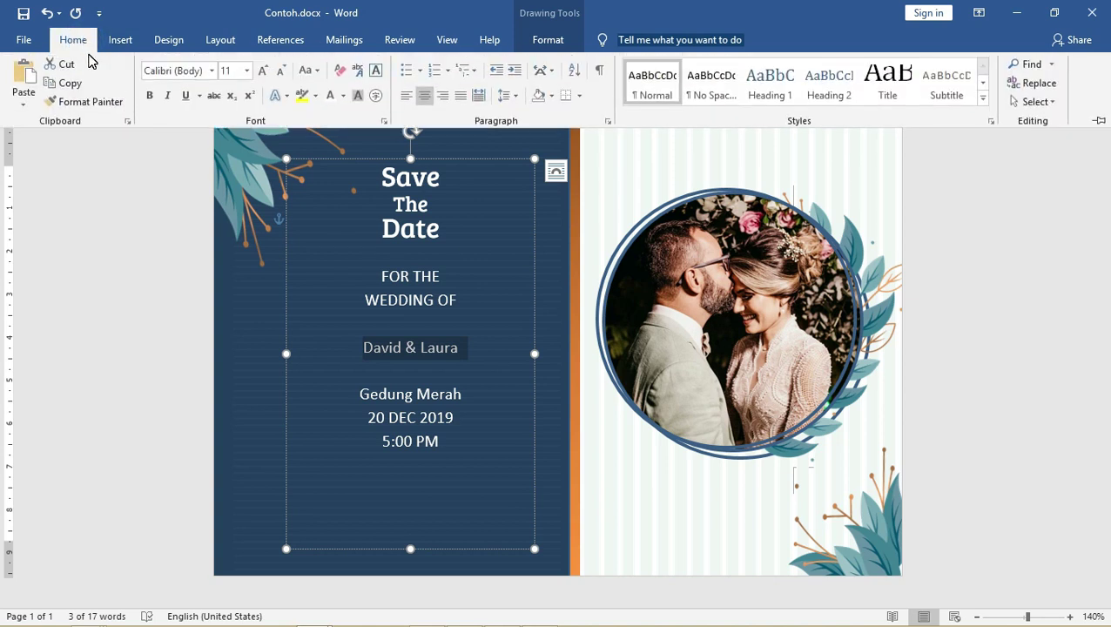
left_click(174, 71)
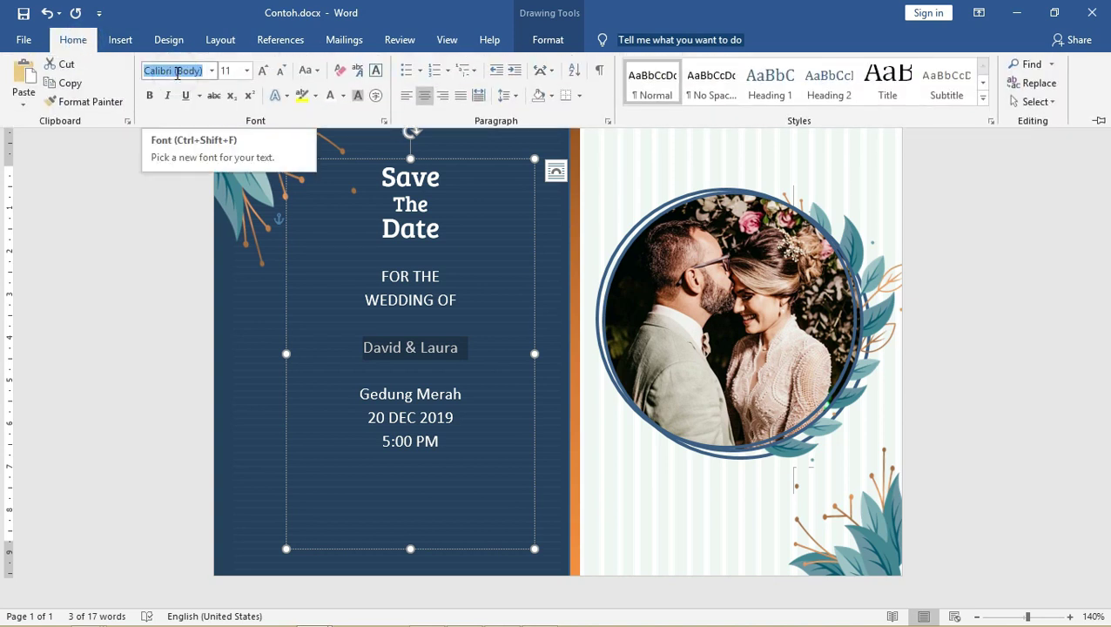
type("An")
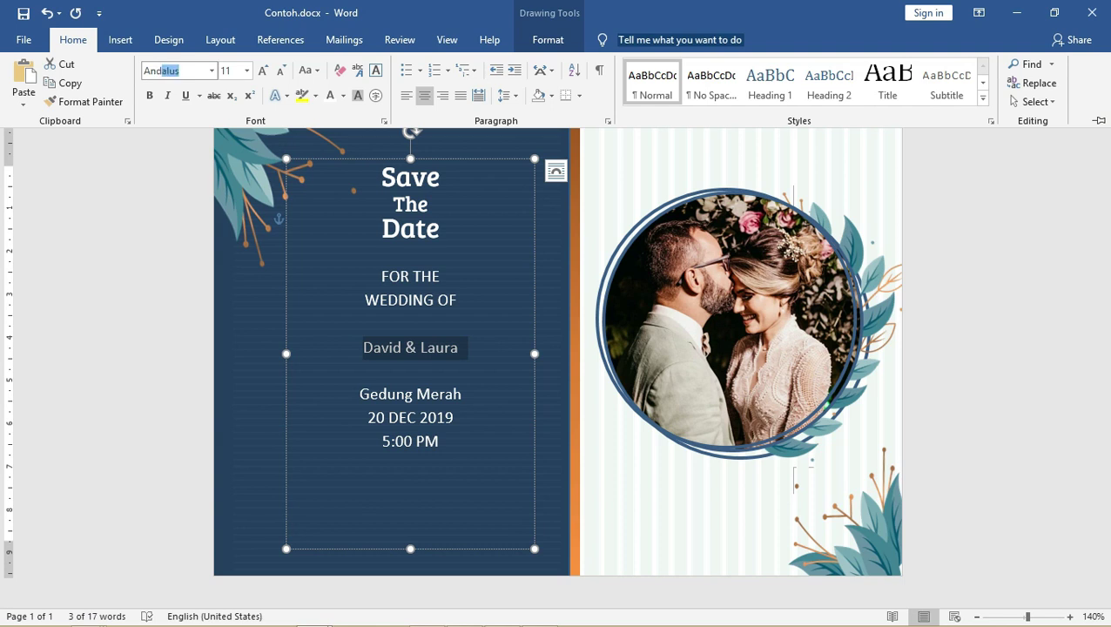
key("BackSpace")
key("Return")
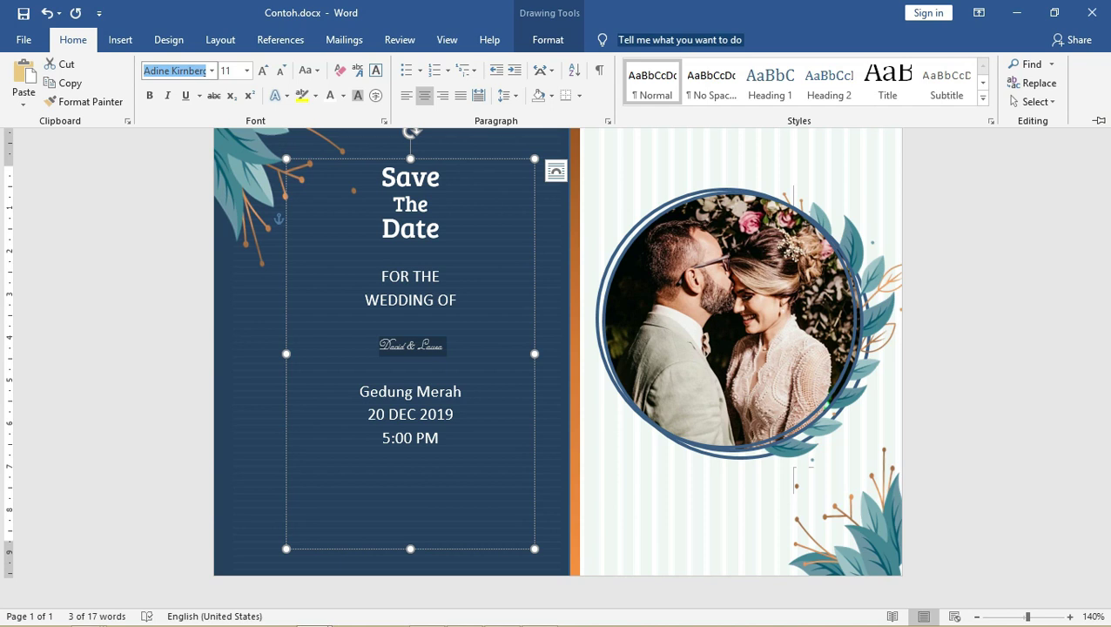
left_click(247, 70)
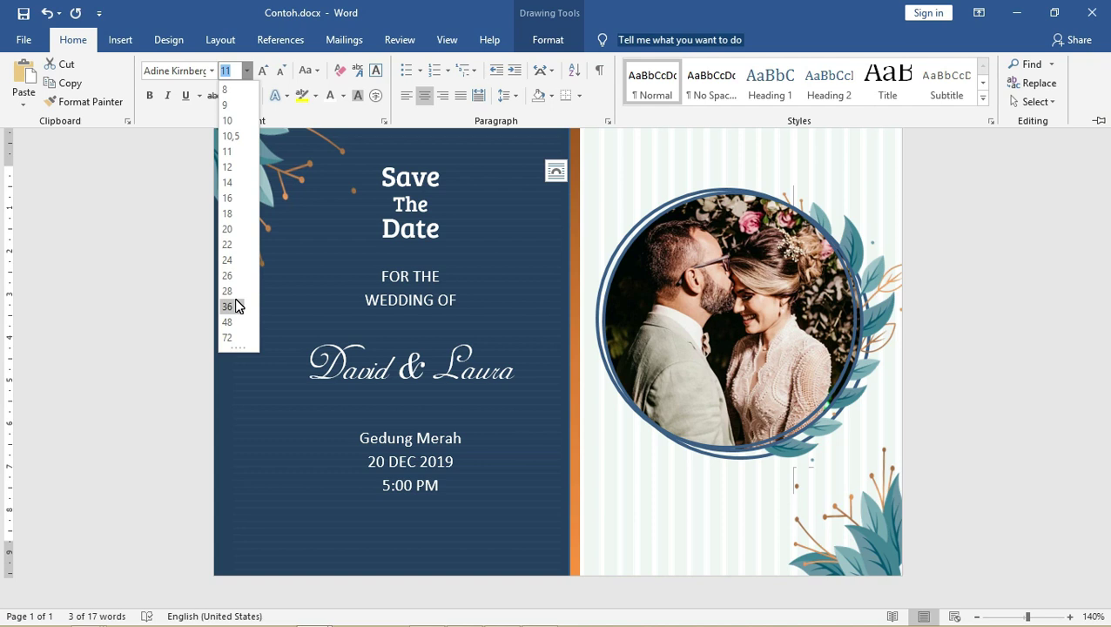
left_click(228, 307)
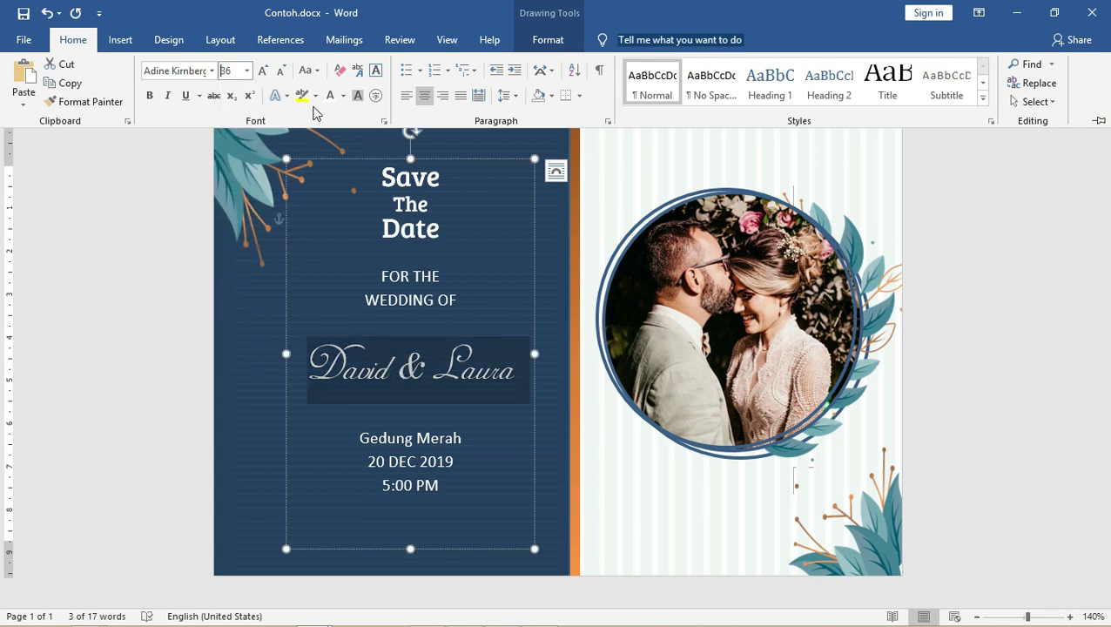
left_click(343, 96)
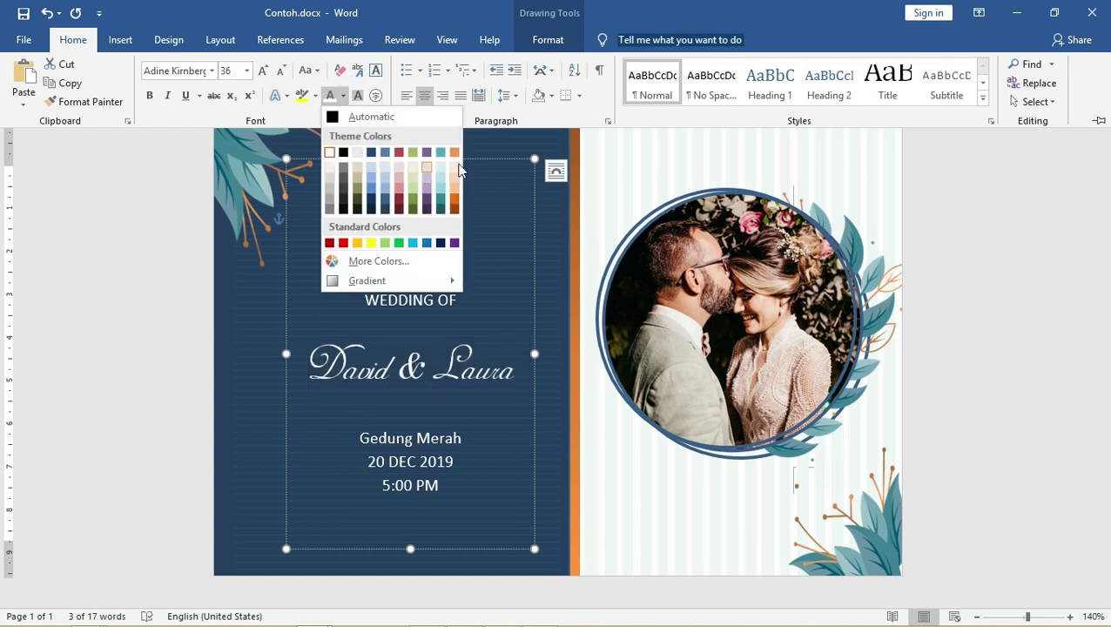
left_click(454, 153)
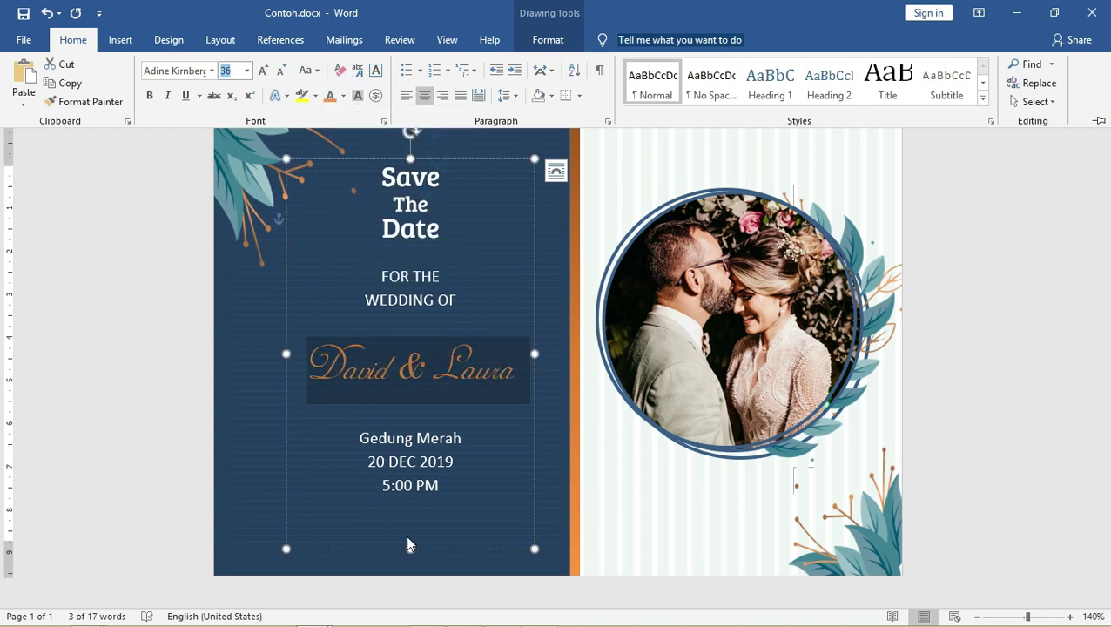
key("ctrl+F1")
Delete the venue, date and time lines and shrink the box to end below the names.
left_click_drag(385, 441, 461, 508)
key("ctrl+c")
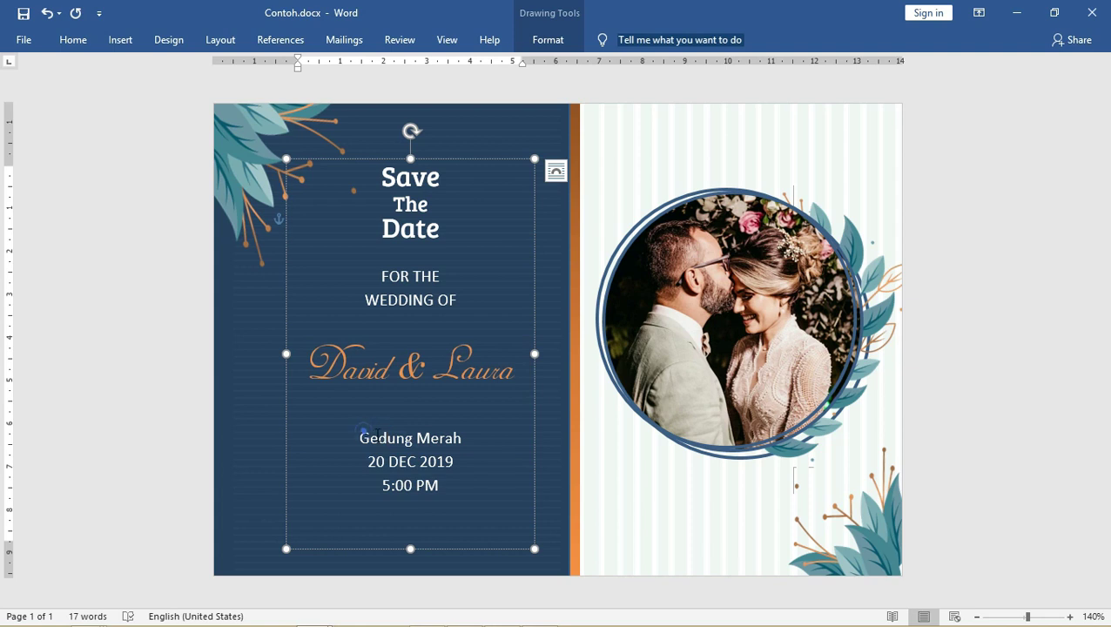
key("Delete")
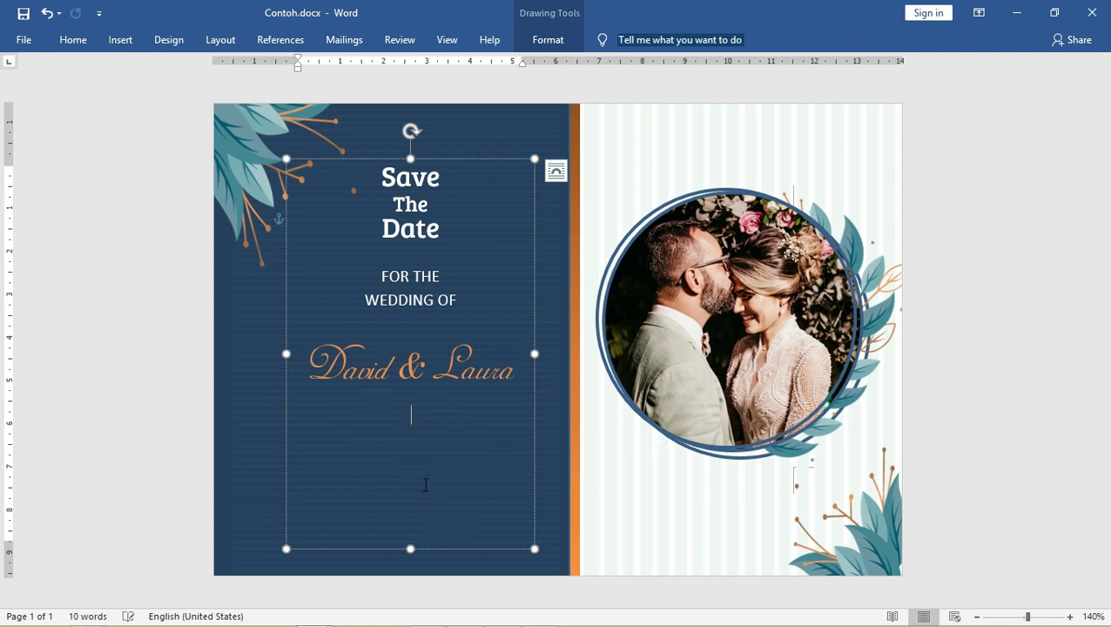
left_click_drag(411, 549, 410, 399)
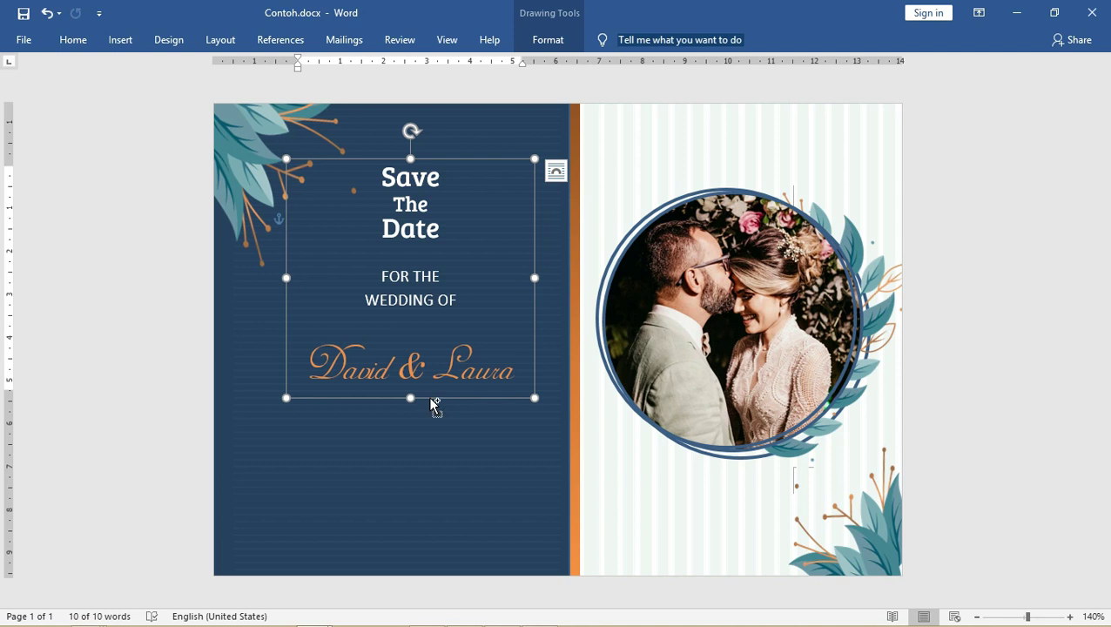
Duplicate the box as a small Gedung Merah box placed below the names.
left_click_drag(433, 403, 389, 527)
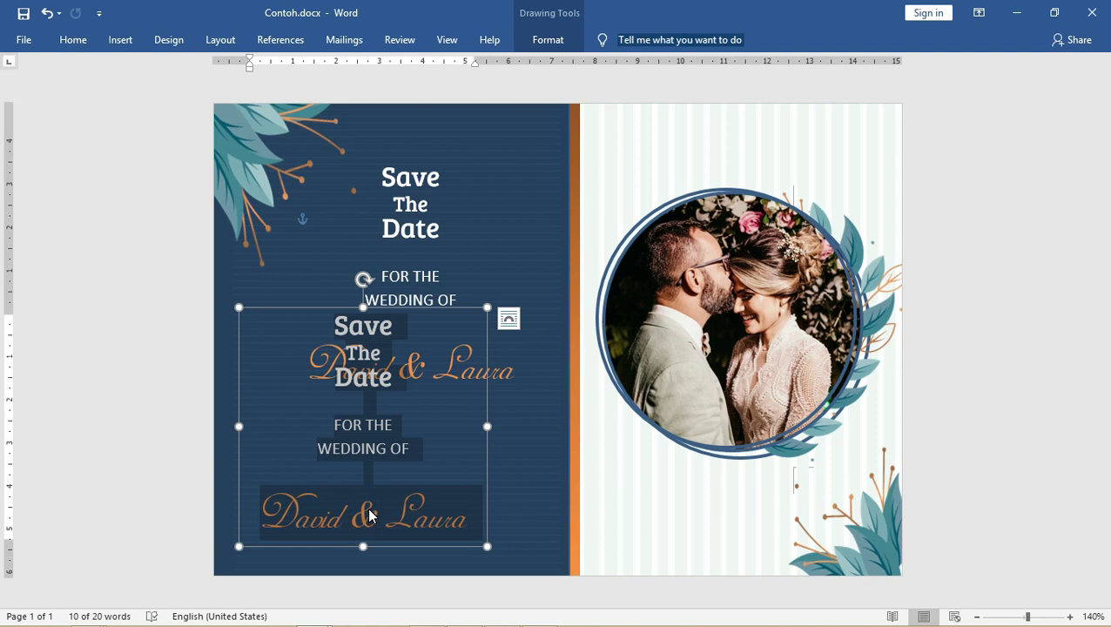
key("ctrl+v")
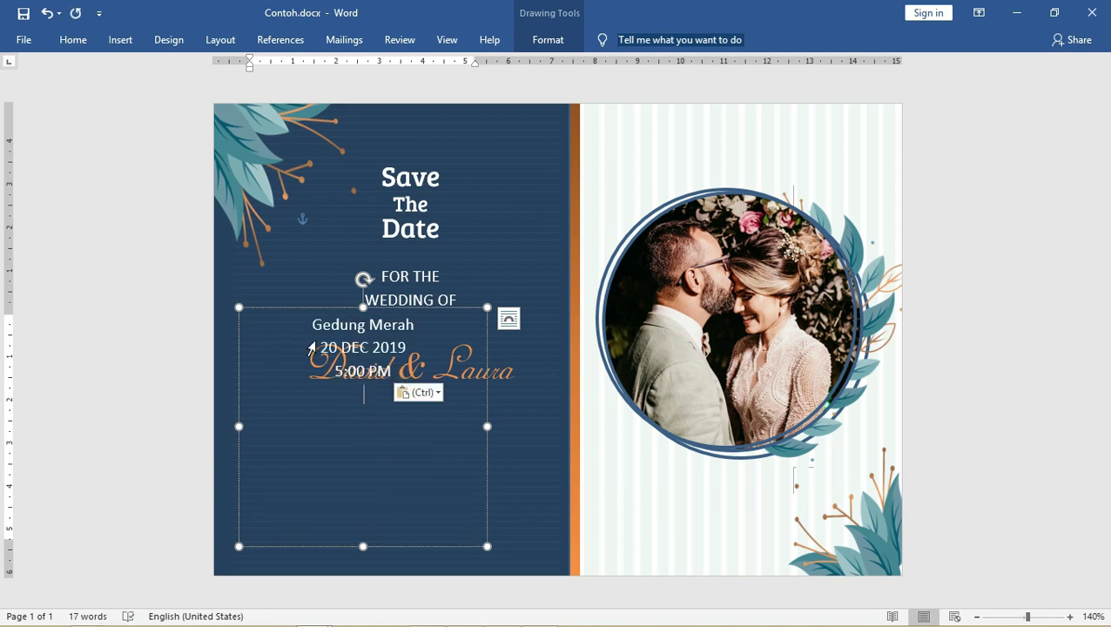
left_click_drag(320, 346, 392, 372)
key("Delete")
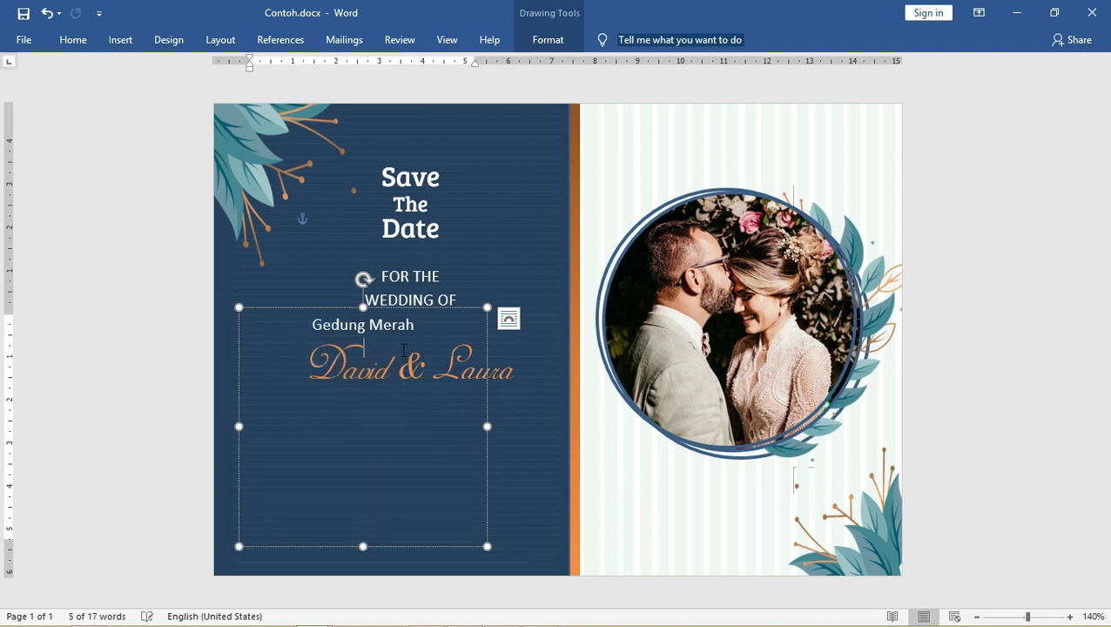
left_click_drag(486, 547, 329, 368)
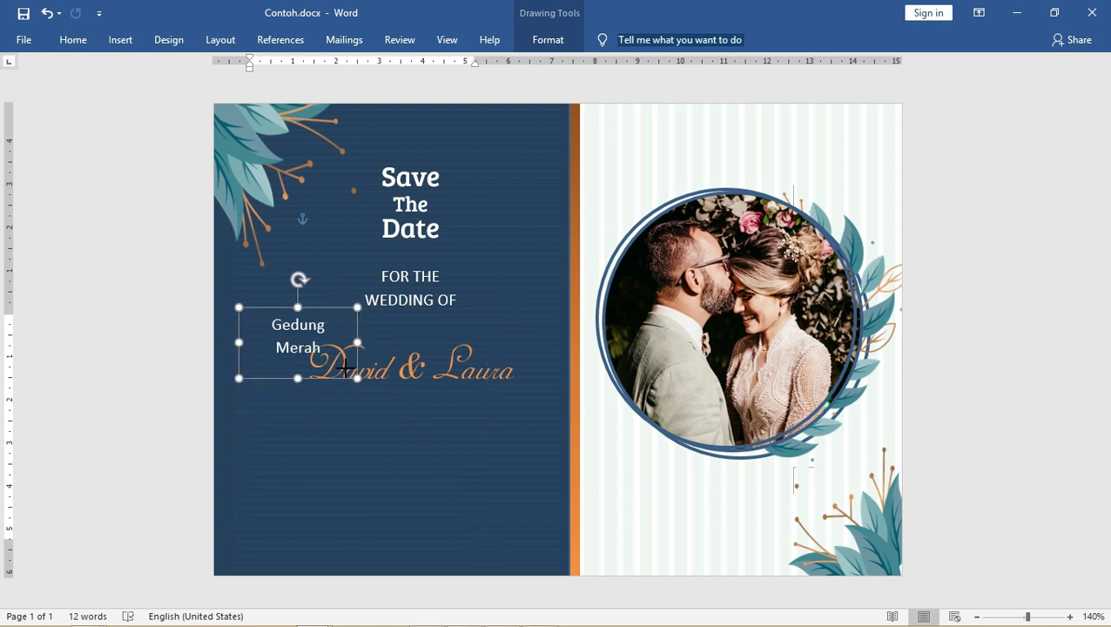
mouse_move(312, 309)
left_mouse_down()
mouse_move(315, 441)
mouse_move(481, 442)
left_mouse_up()
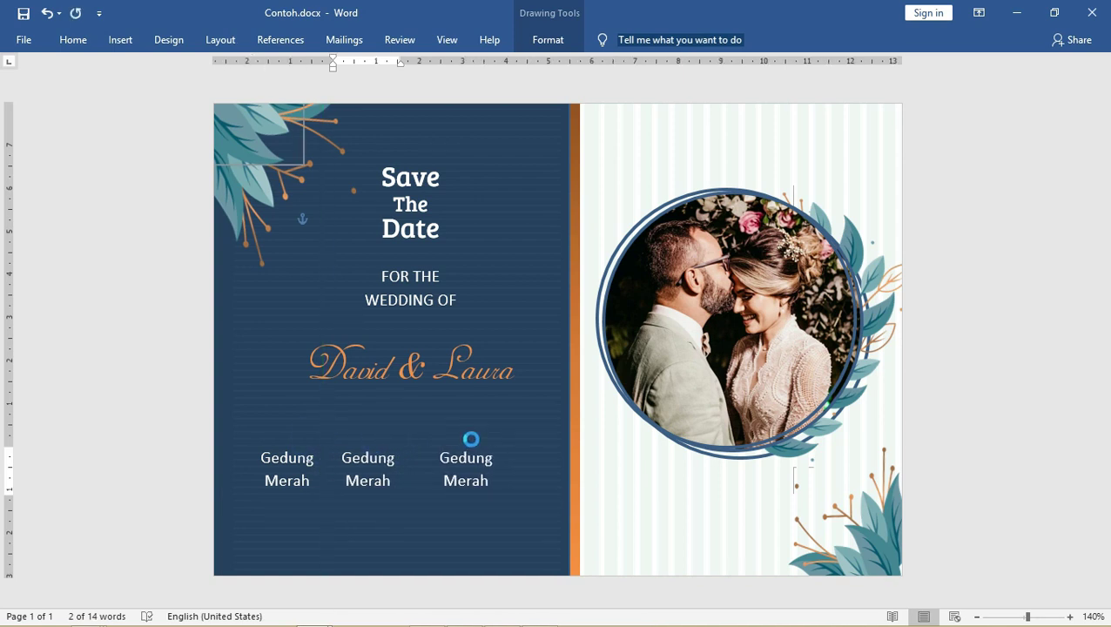
Replace the middle box's text with 20 DEC 2019.
triple_click(379, 460)
type("20 DEC 2019")
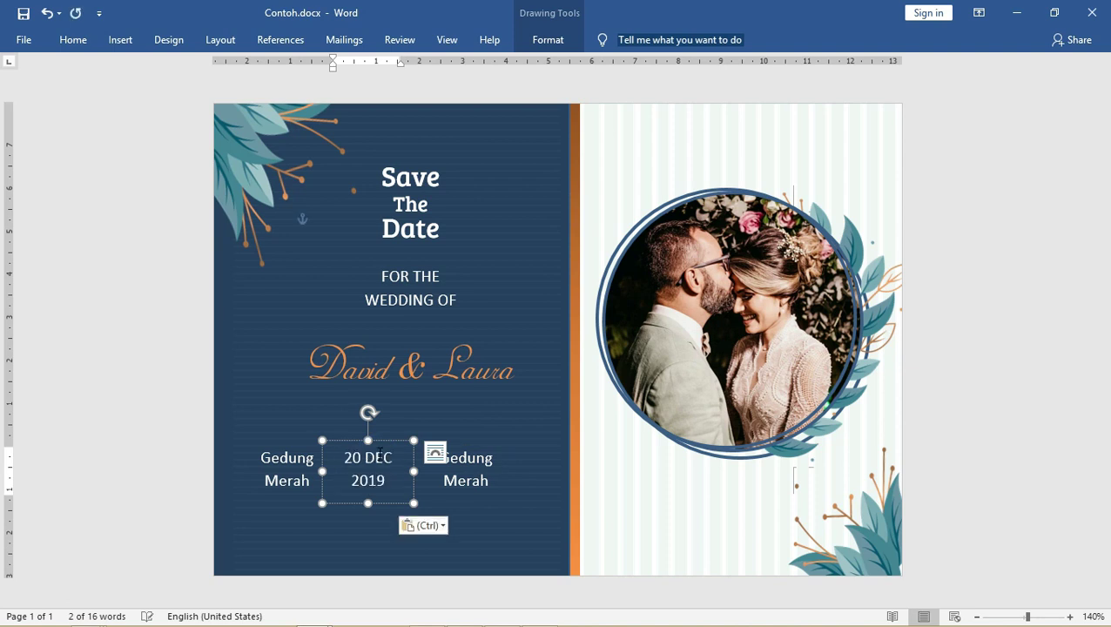
left_click(477, 458)
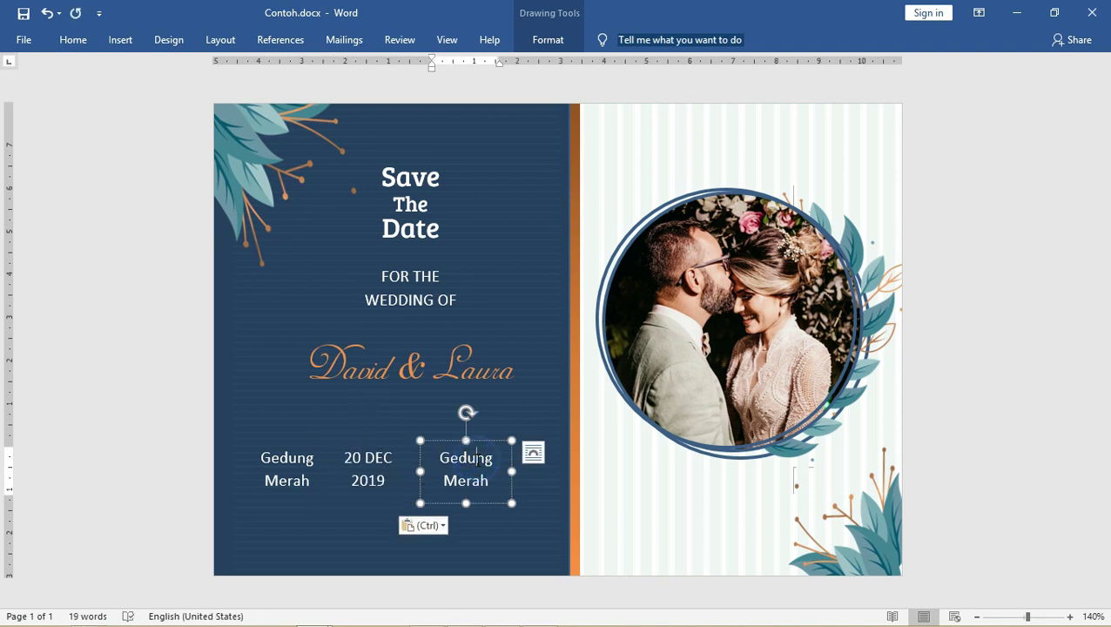
Copy 5:00 PM from Notepad and paste it over Gedung Merah in the right box.
key("alt+Tab")
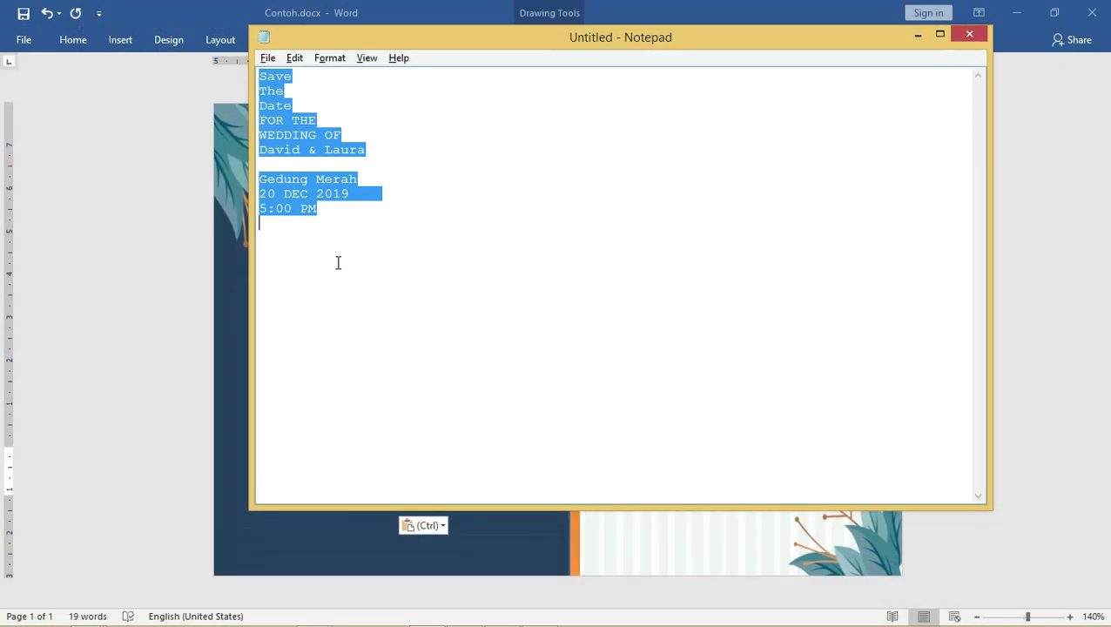
left_click(299, 149)
left_click_drag(322, 218, 227, 209)
key("ctrl+c")
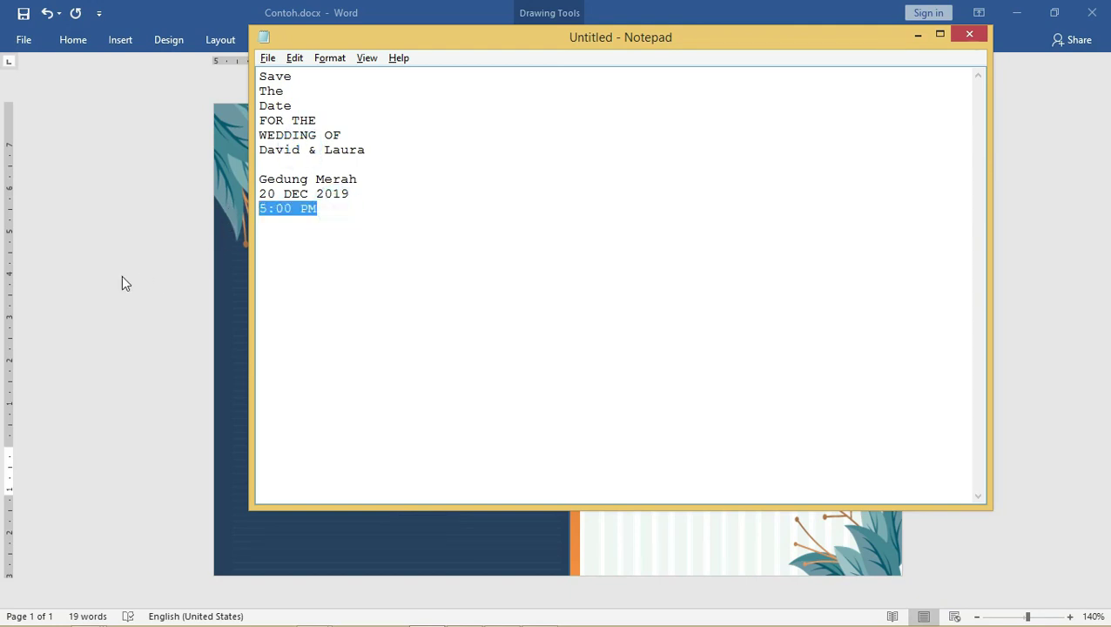
left_click(79, 266)
triple_click(482, 462)
key("ctrl+v")
triple_click(471, 454)
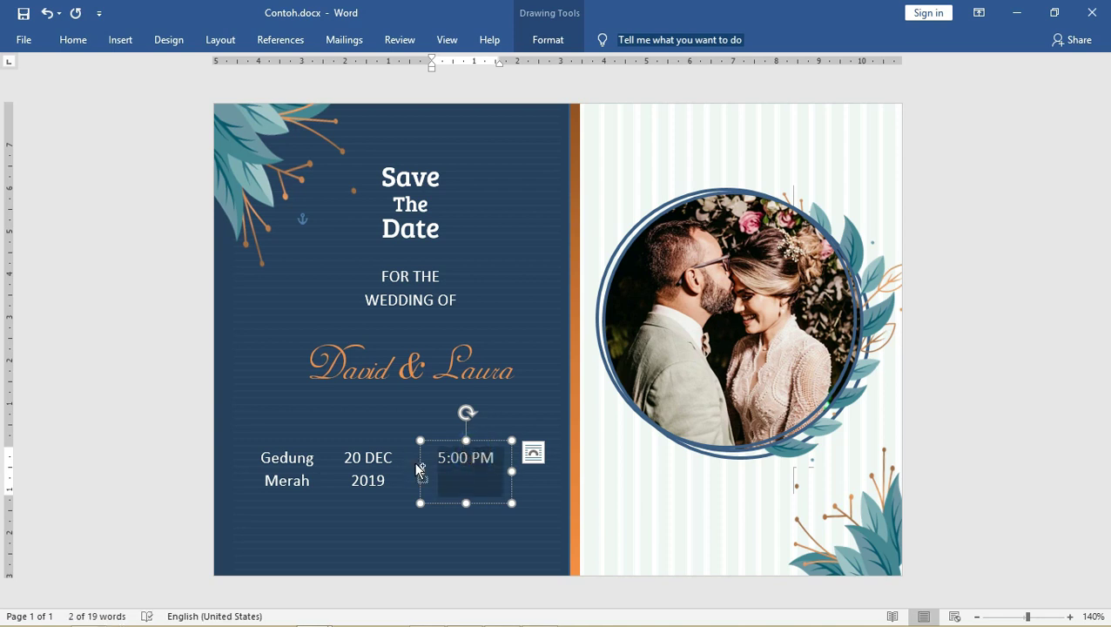
Enlarge the 5:00 PM, 20 DEC 2019 and Gedung Merah text and capitalise the venue.
key("ctrl+shift+period")
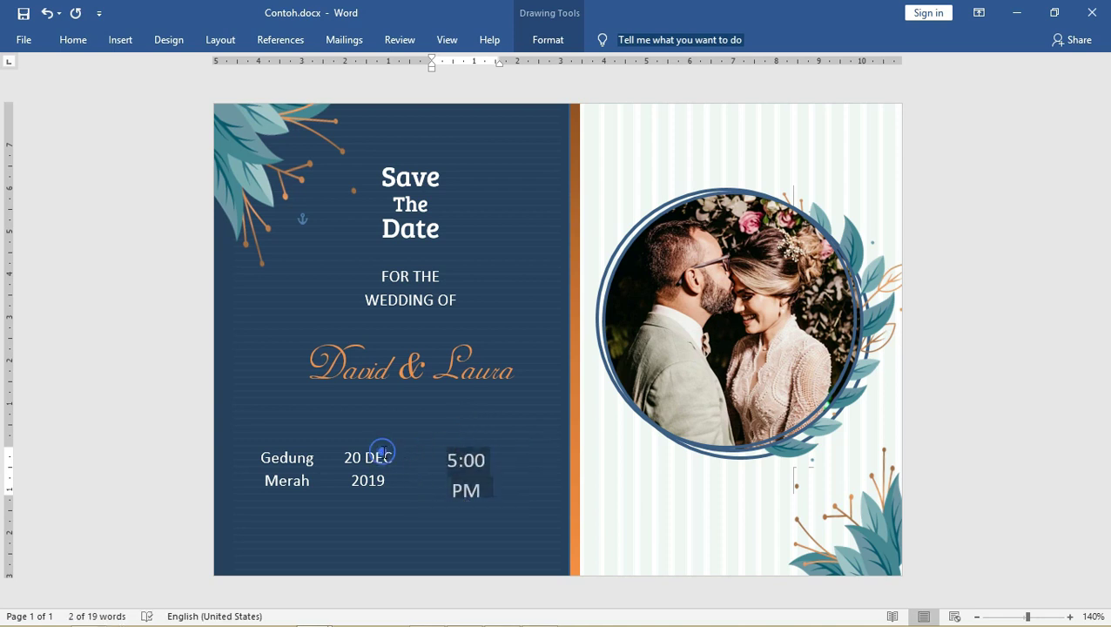
triple_click(381, 449)
key("ctrl+shift+period")
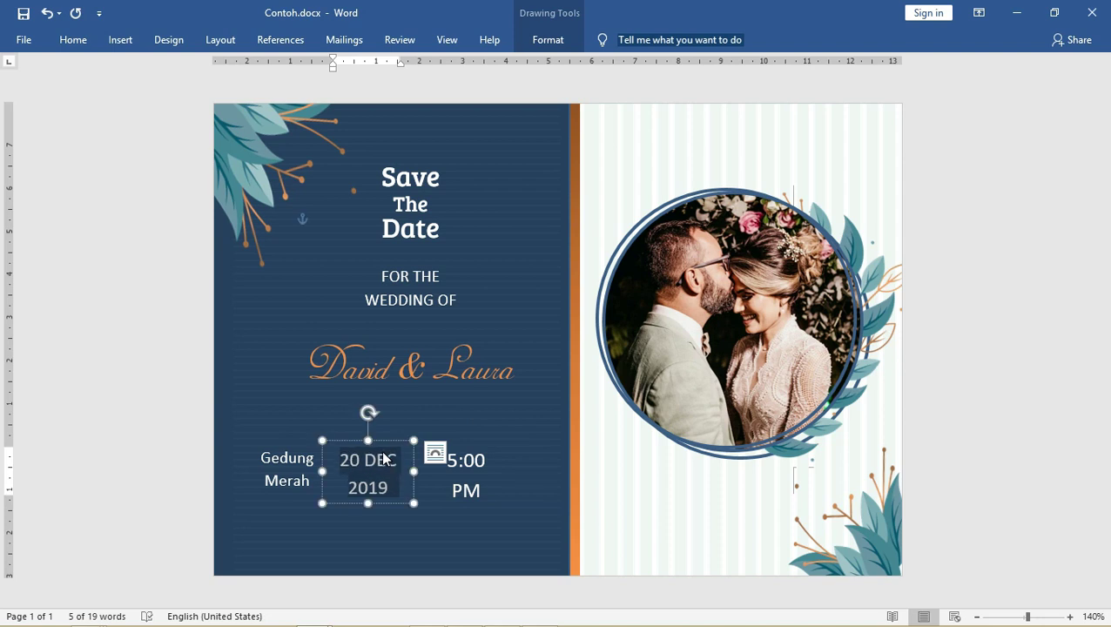
triple_click(290, 459)
key("ctrl+shift+period")
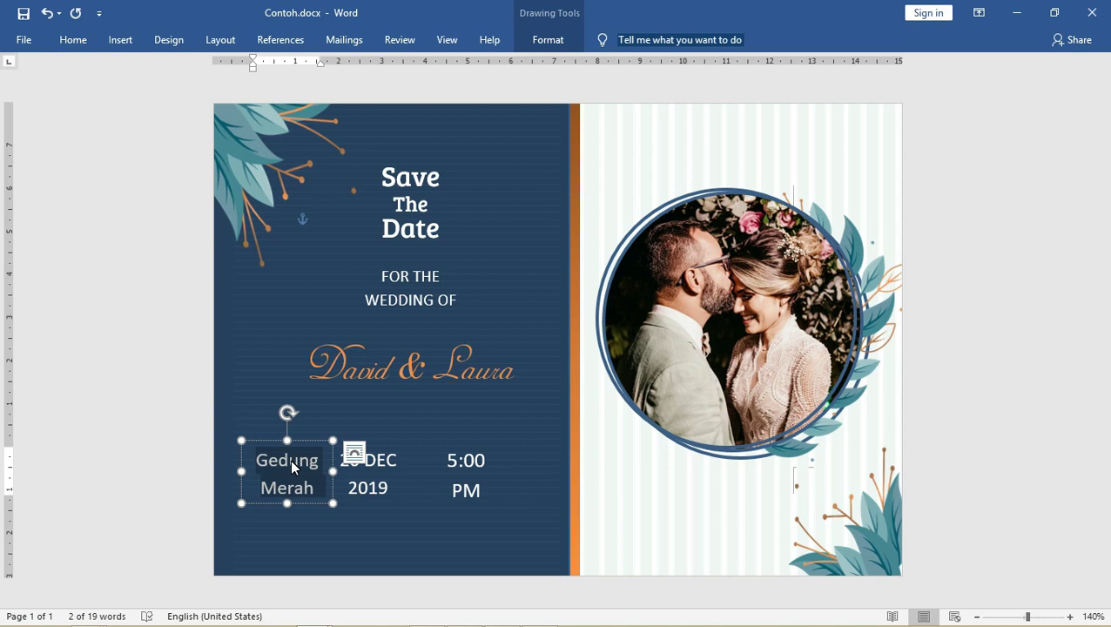
key("shift+F3")
key("shift+F3")
key("shift+F3")
key("shift+F3")
Make the venue box taller so GEDUNG MERAH shows fully and nudge it left.
left_click_drag(287, 503, 287, 524)
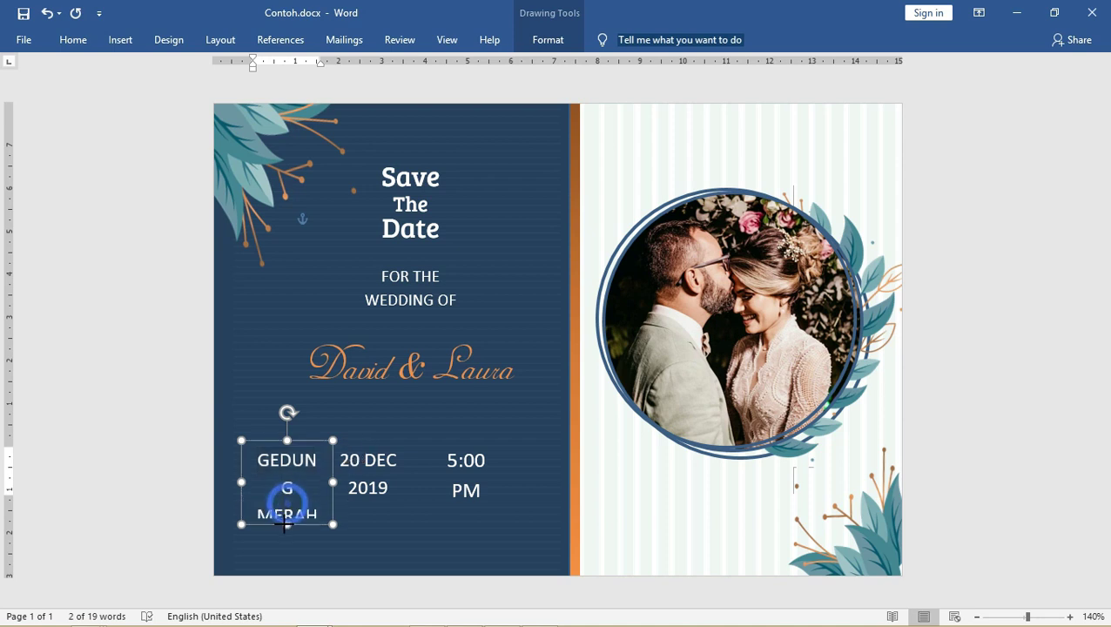
left_click_drag(244, 479, 229, 481)
key("ctrl+z")
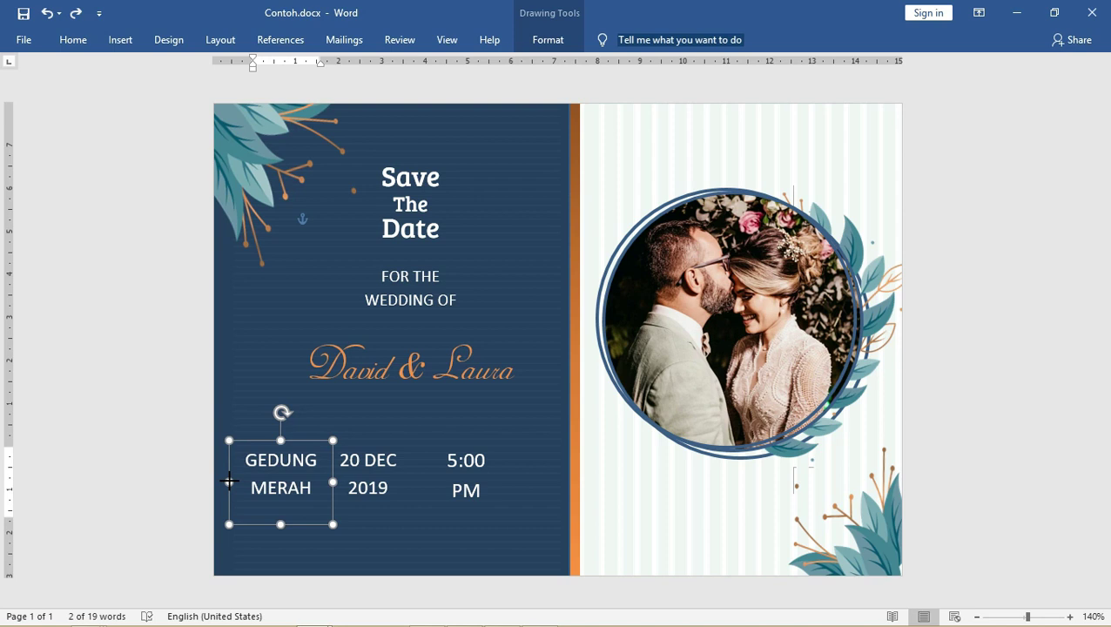
left_click_drag(302, 446, 292, 449)
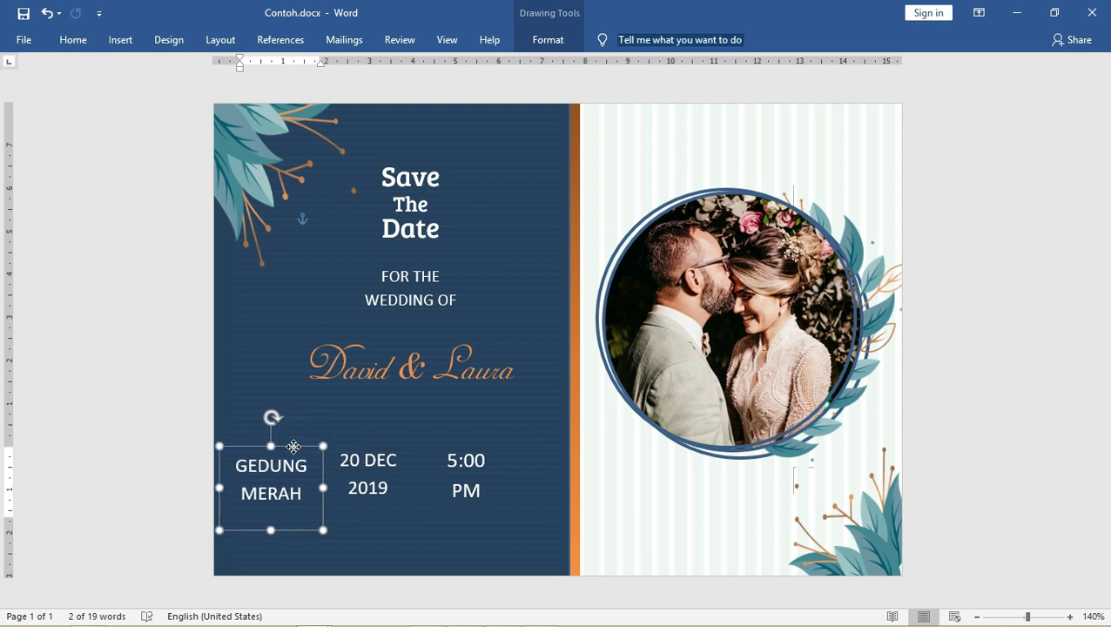
left_click(365, 466)
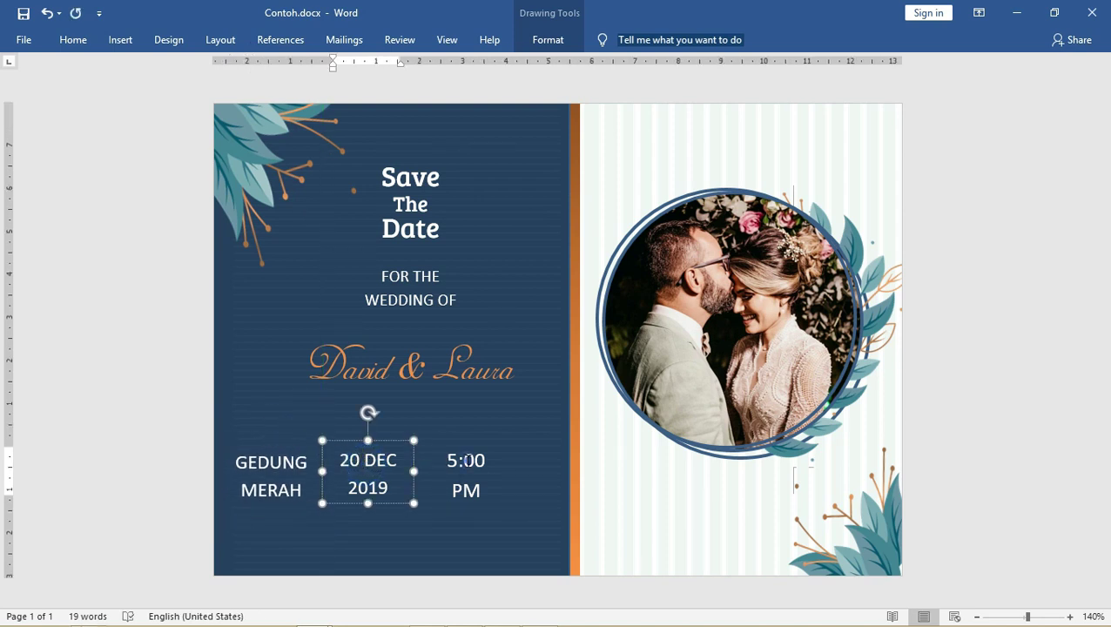
left_click(440, 452)
Shift the three venue, date and time boxes together and distribute them horizontally.
left_click(287, 464, "shift")
left_click(365, 462, "shift")
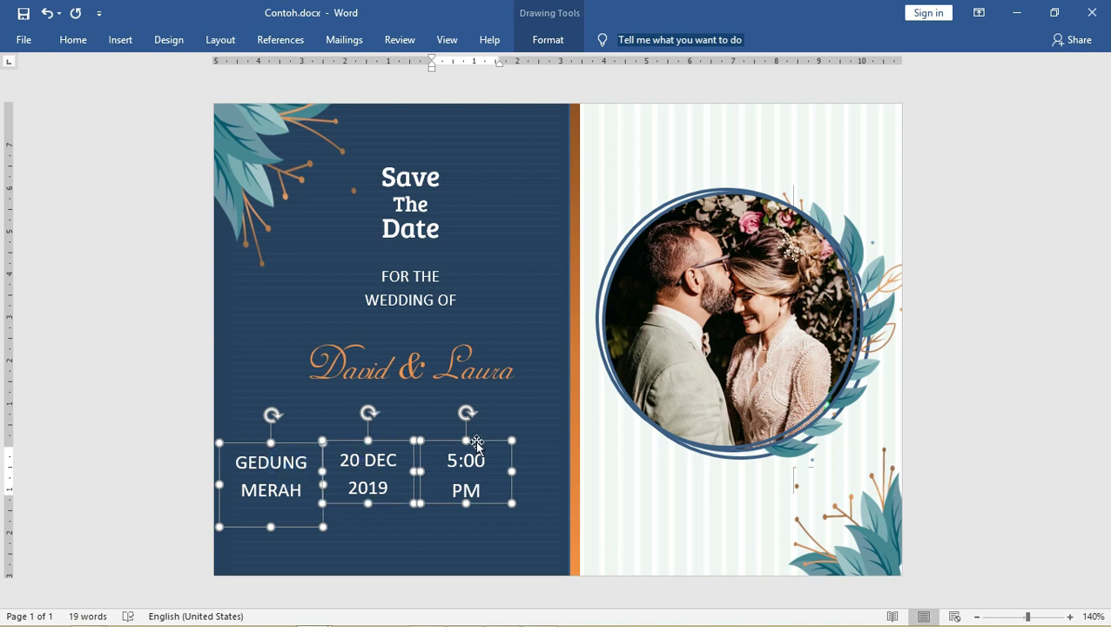
left_click_drag(477, 442, 498, 447)
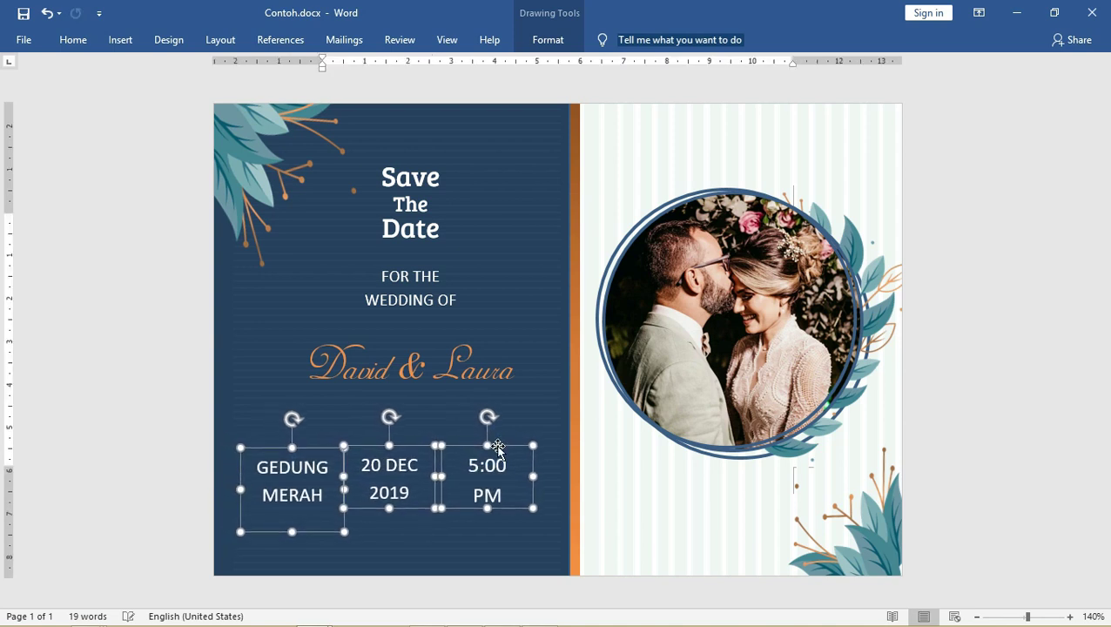
left_click(547, 39)
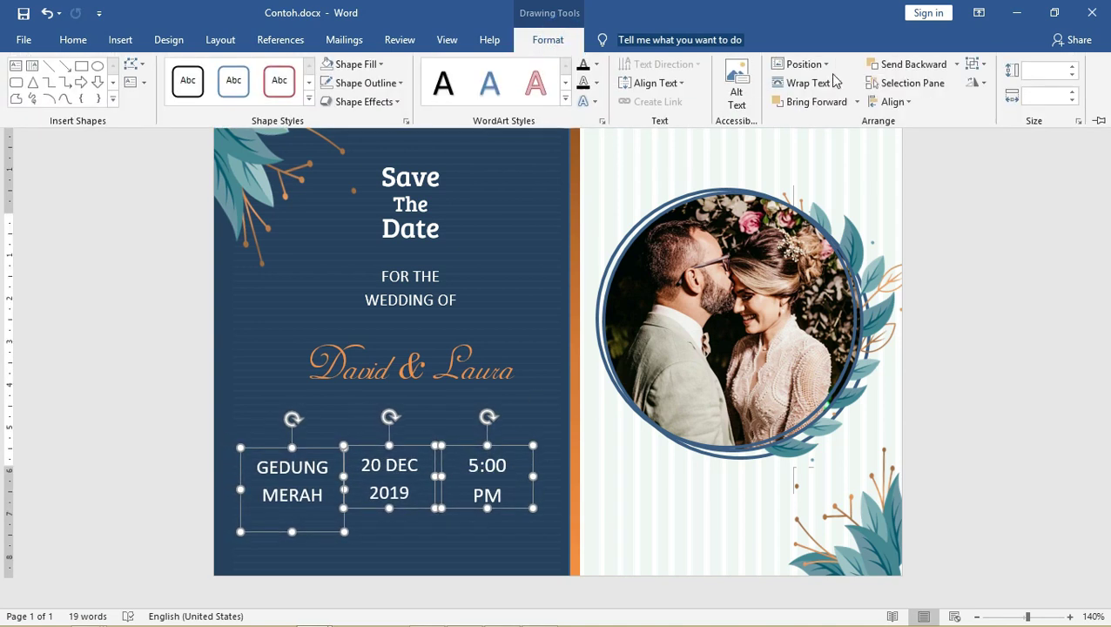
left_click(892, 102)
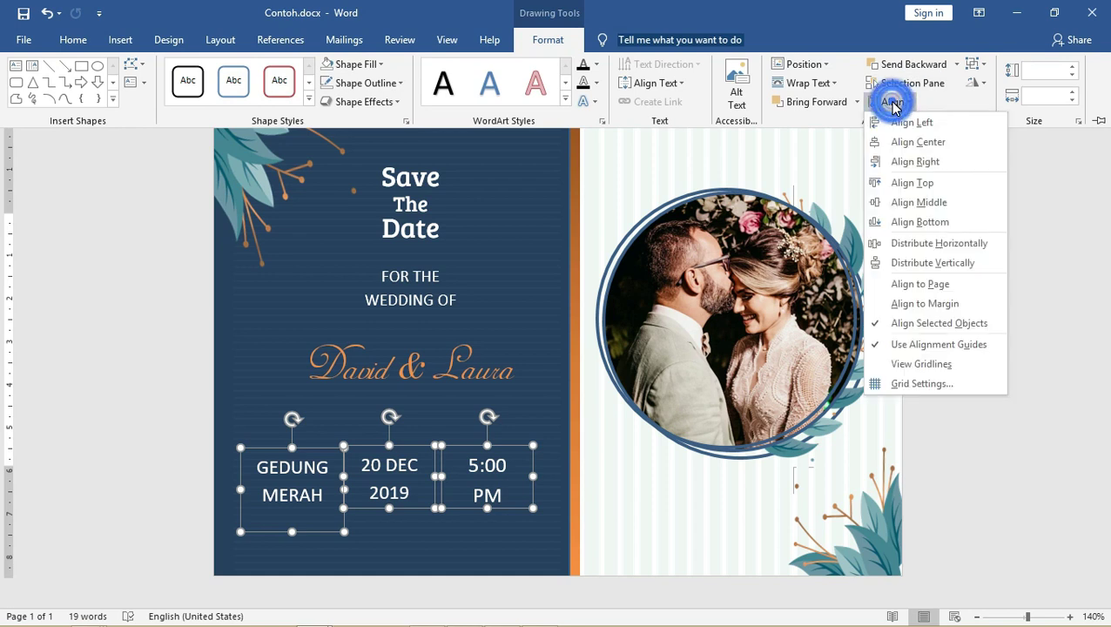
left_click(922, 246)
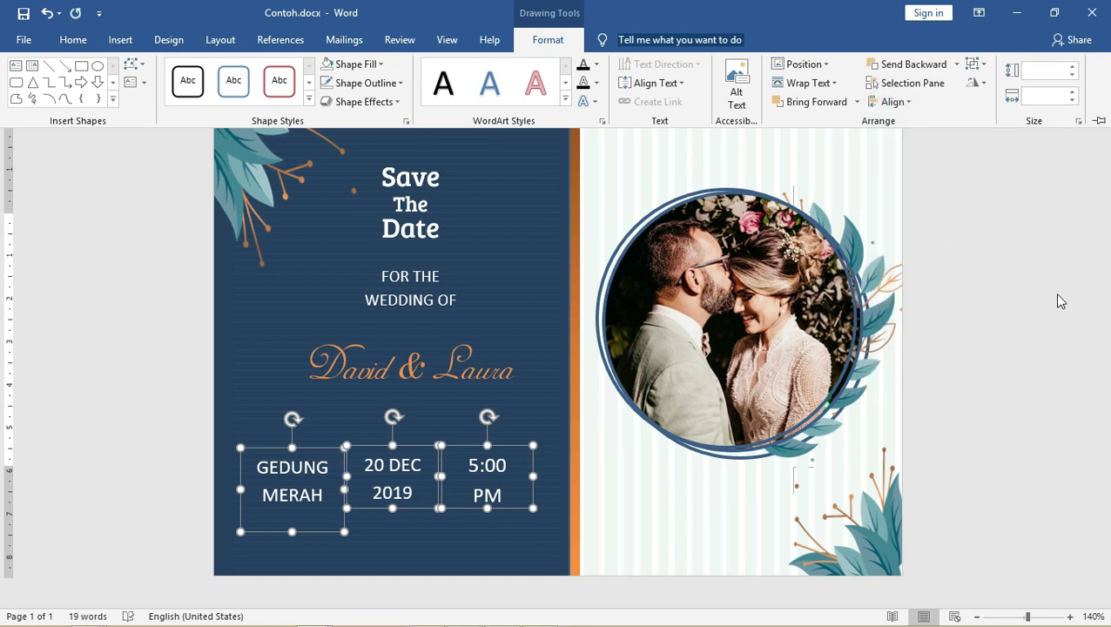
left_click(1059, 291)
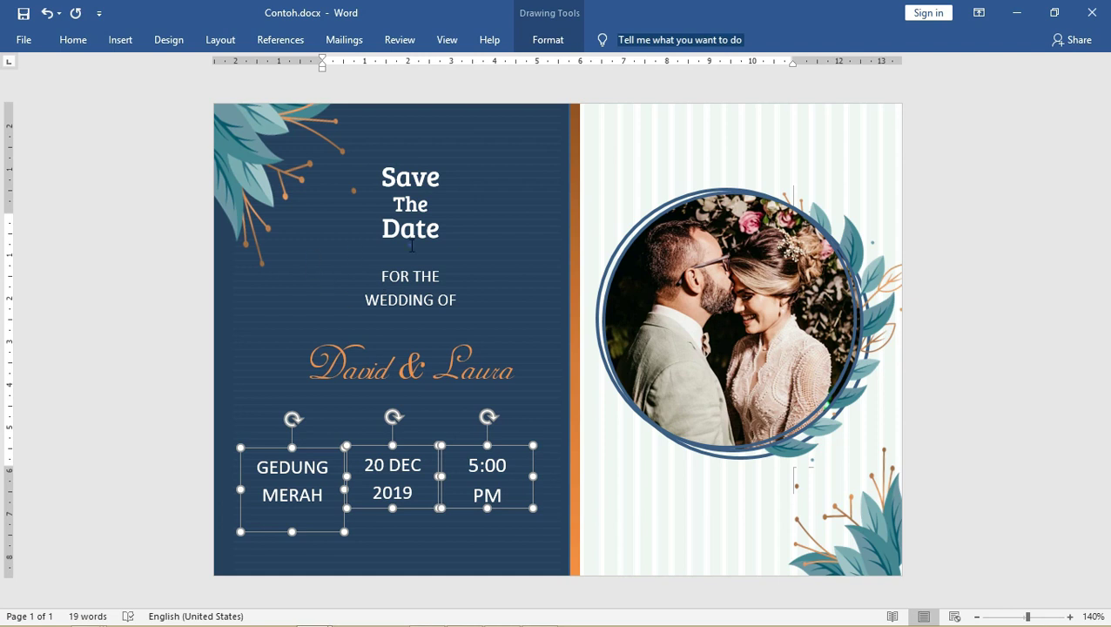
scroll(411, 246, "down", 1, "ctrl")
left_click(532, 251)
Ctrl-drag a copy of the orange bar into the navy panel and shorten it from the top.
left_click(577, 252)
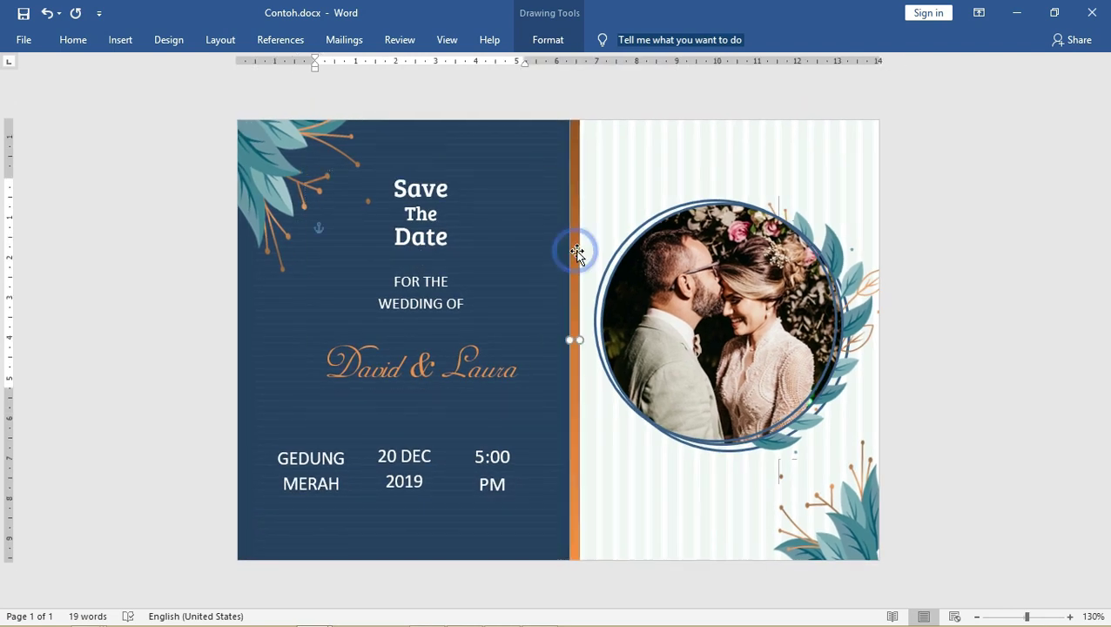
mouse_move(577, 253)
left_mouse_down("ctrl")
mouse_move(469, 245)
mouse_move(483, 245)
left_mouse_up("ctrl")
mouse_move(424, 119)
left_mouse_down()
mouse_move(416, 498)
mouse_move(453, 443)
left_mouse_up()
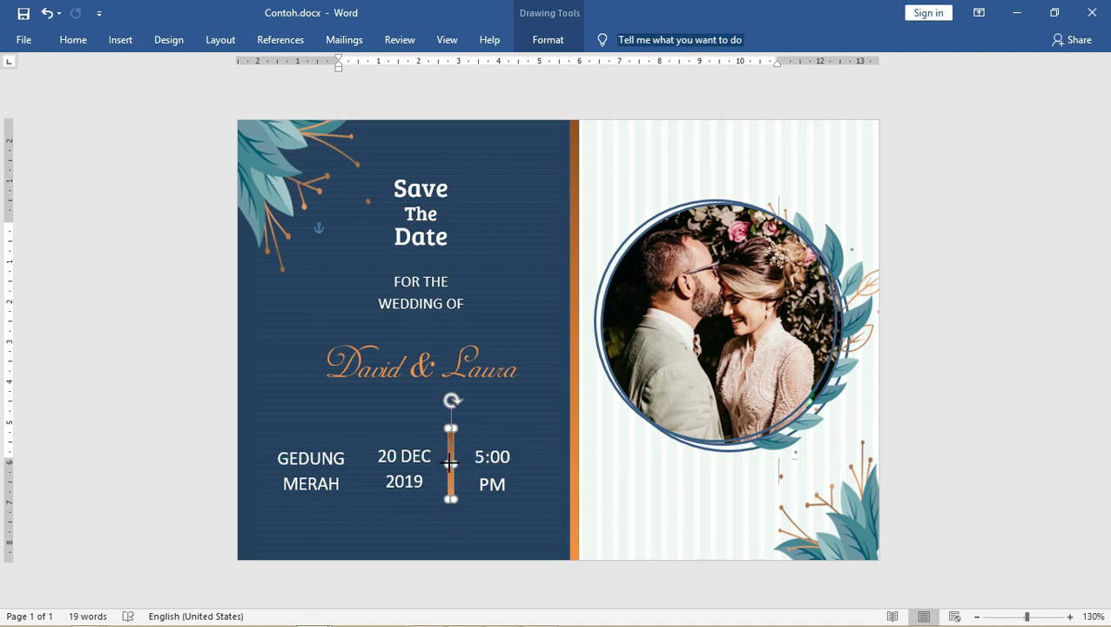
scroll(456, 461, "up", 5)
scroll(456, 461, "up", 10)
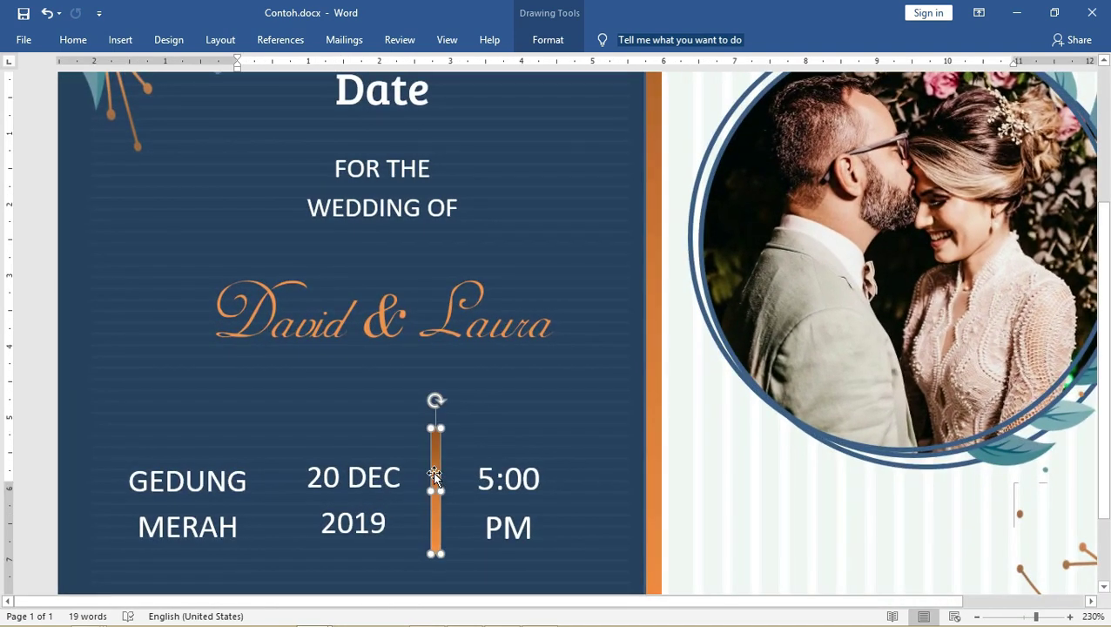
left_click(439, 478)
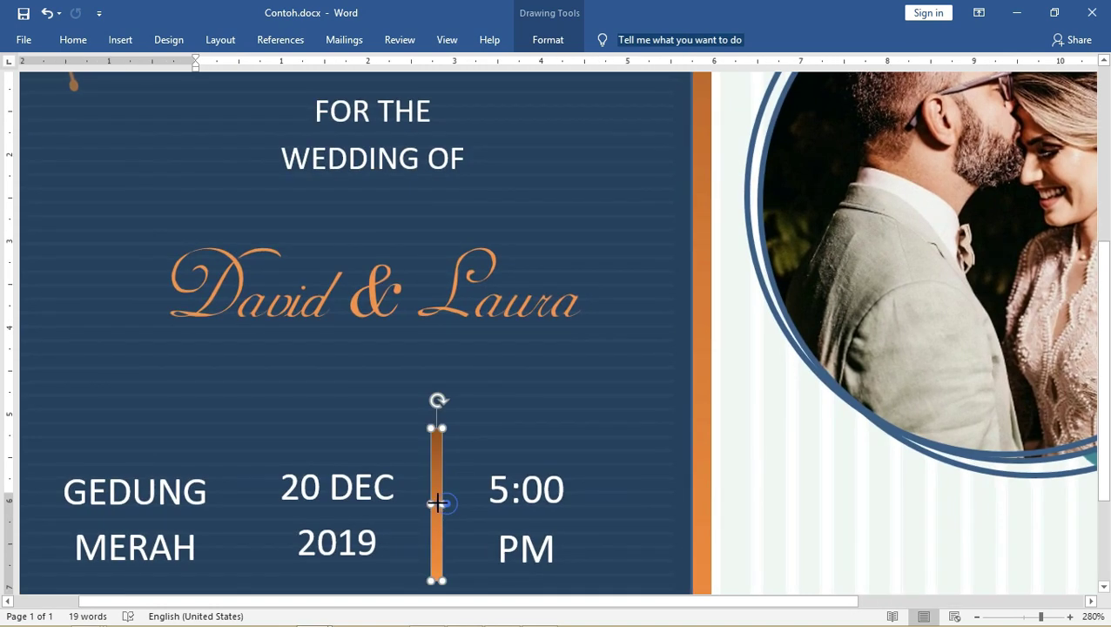
left_click_drag(441, 503, 427, 502)
key("ctrl+z")
Thin the copied divider's Shape Width from 0,5 cm to 0,1 cm and narrower.
left_click(552, 42)
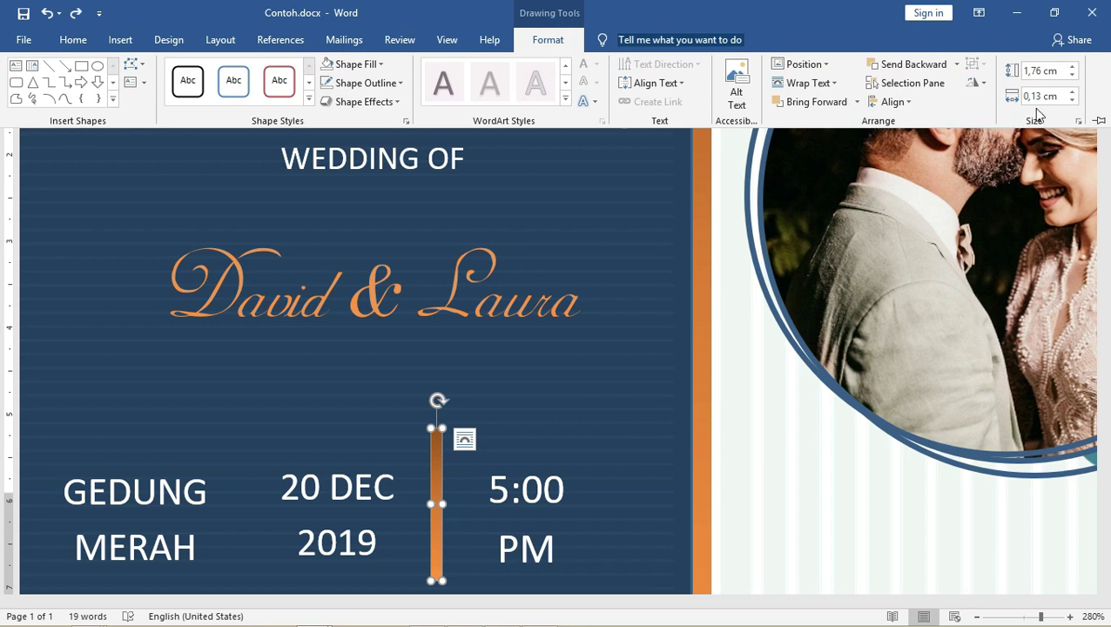
left_click(1072, 101)
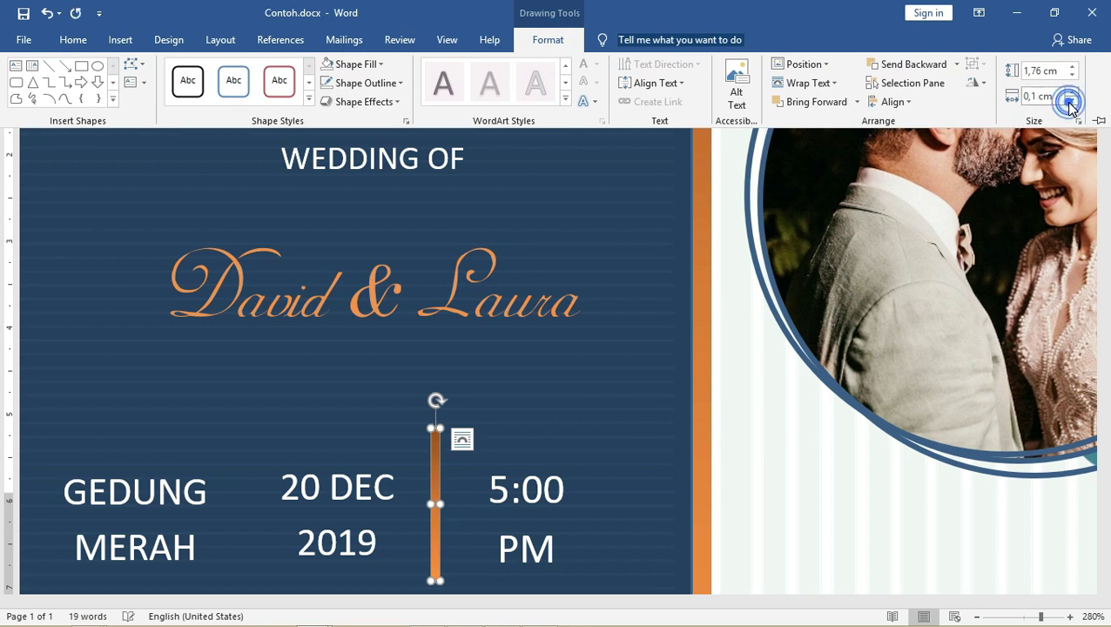
left_click(1071, 101)
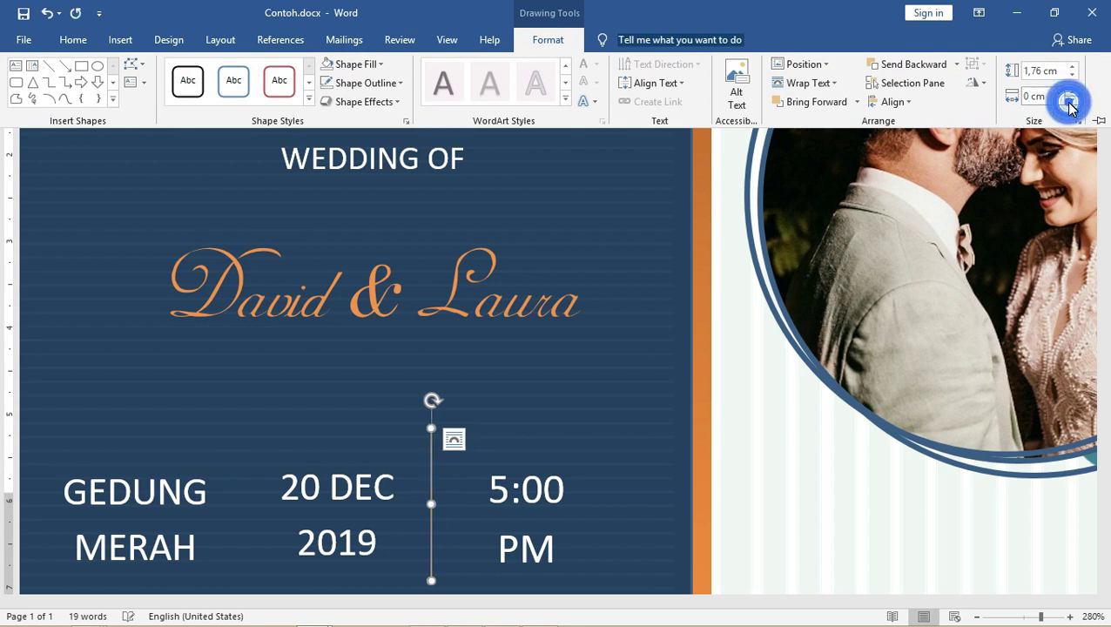
left_click(1030, 95)
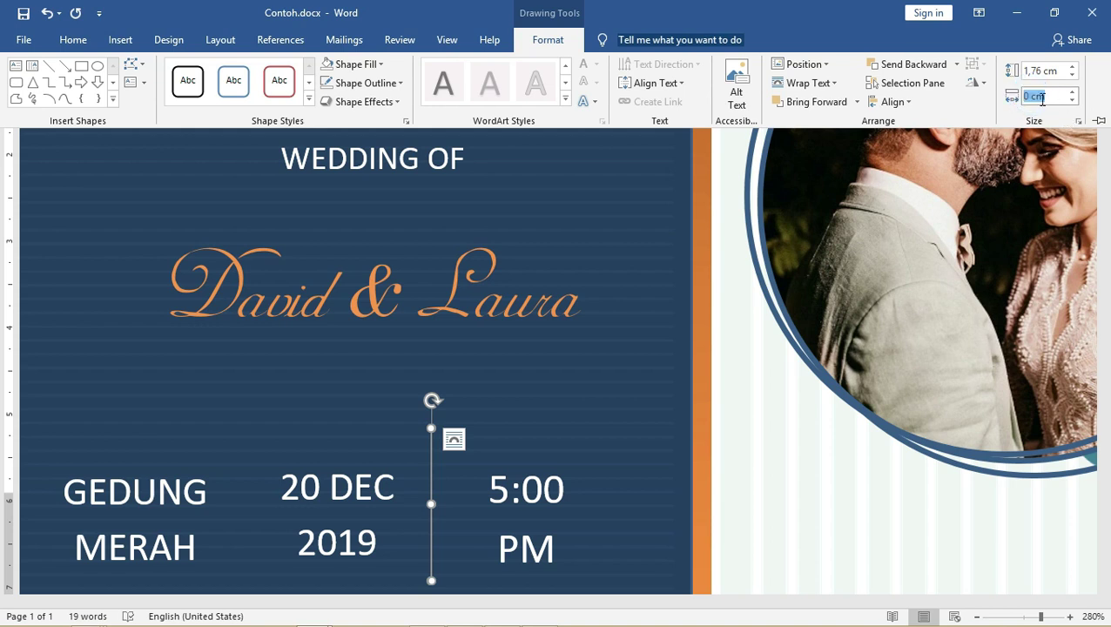
type("0,5")
key("Return")
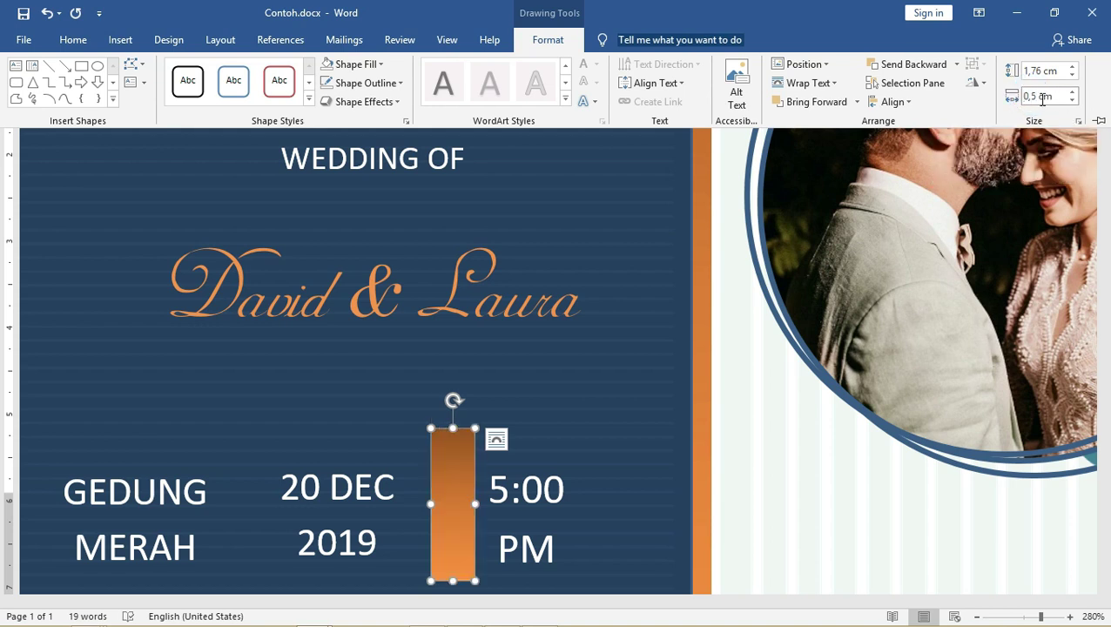
left_click(1035, 96)
type("0,1")
key("Return")
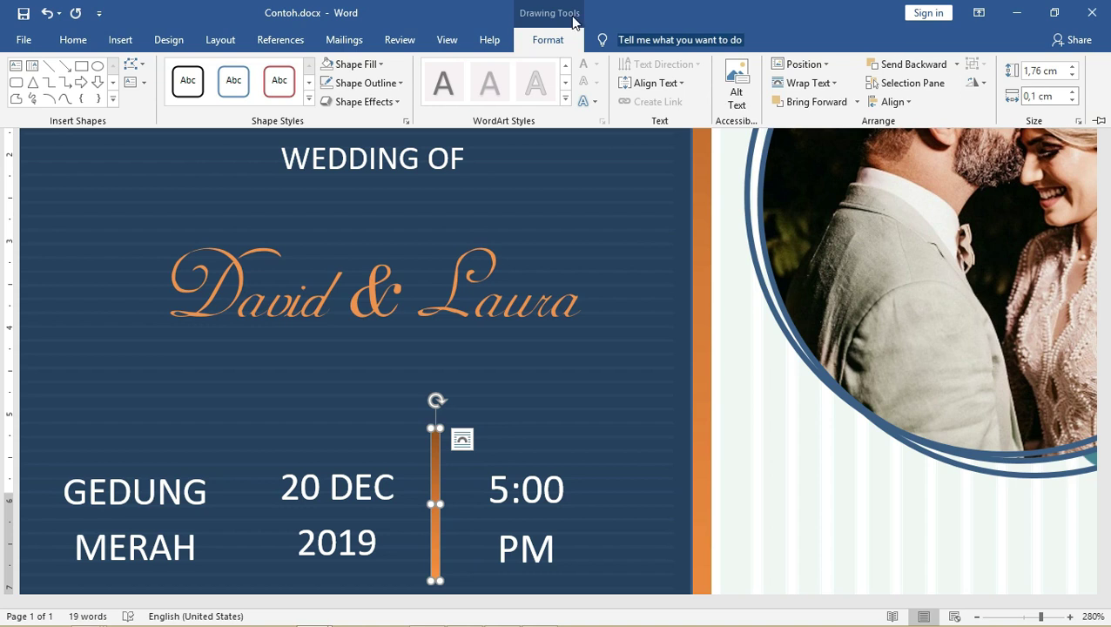
left_click(1034, 96)
type("0,05")
key("Return")
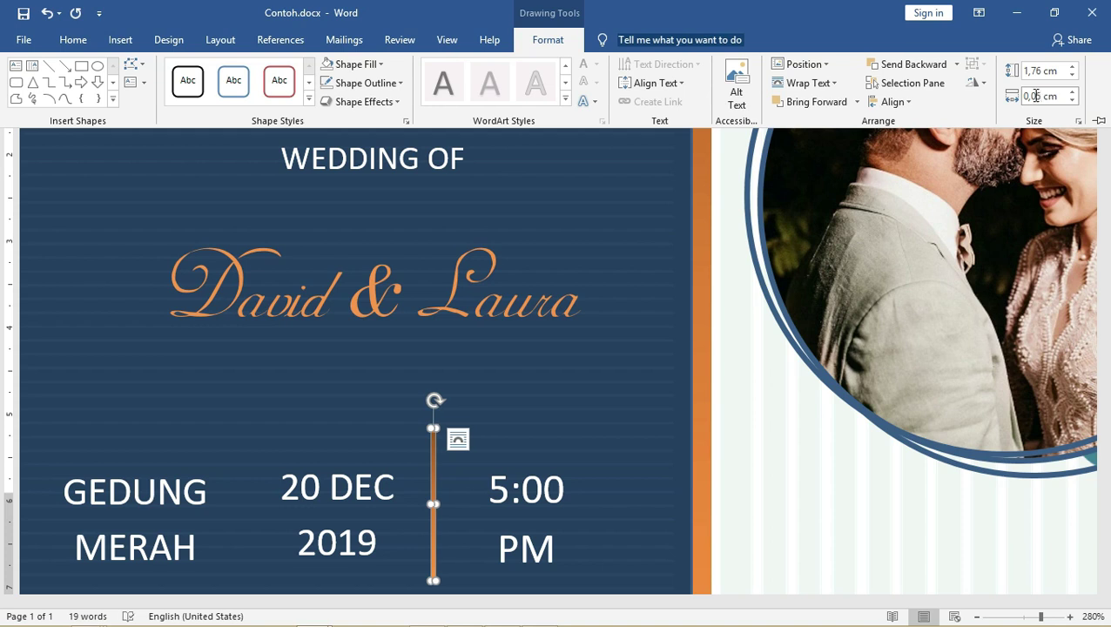
key("ctrl+F1")
scroll(462, 412, "down", 4, "ctrl")
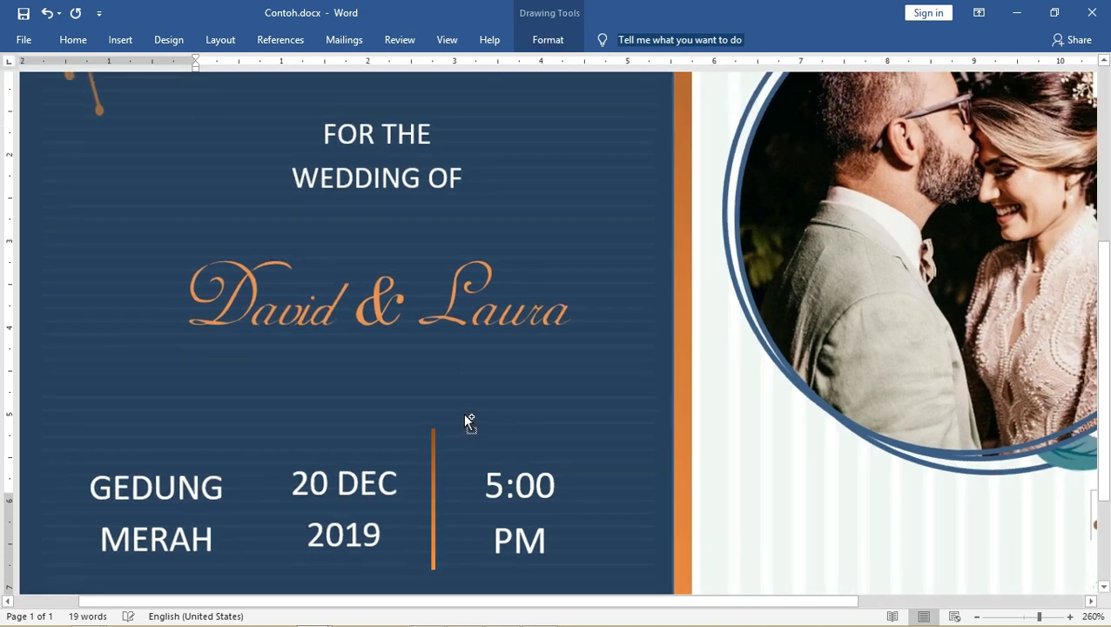
scroll(476, 432, "down", 1, "ctrl")
left_click(413, 432)
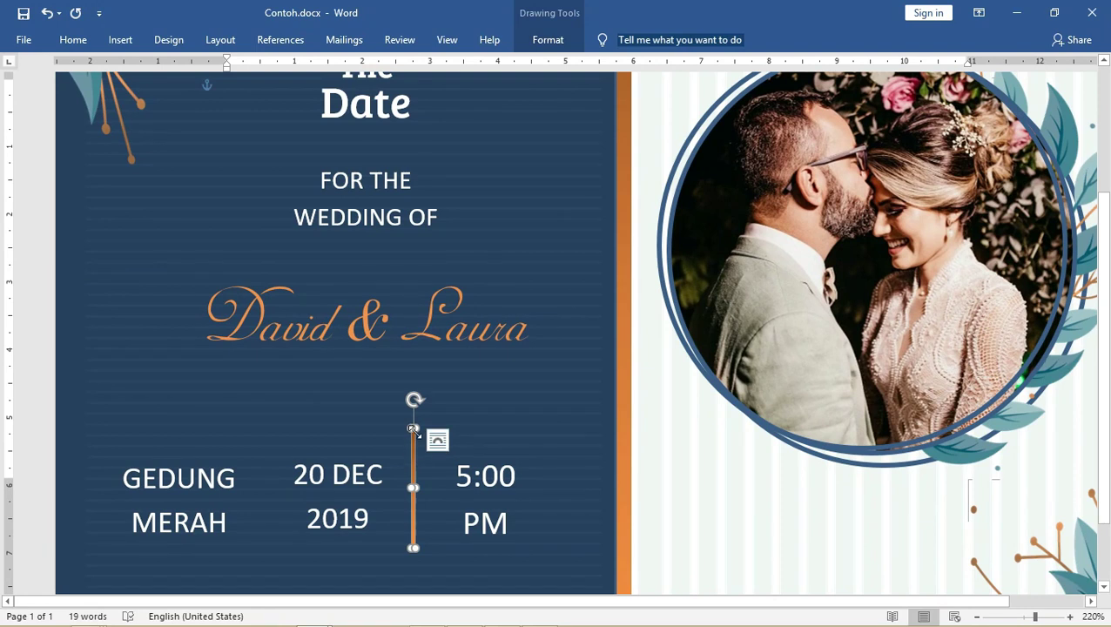
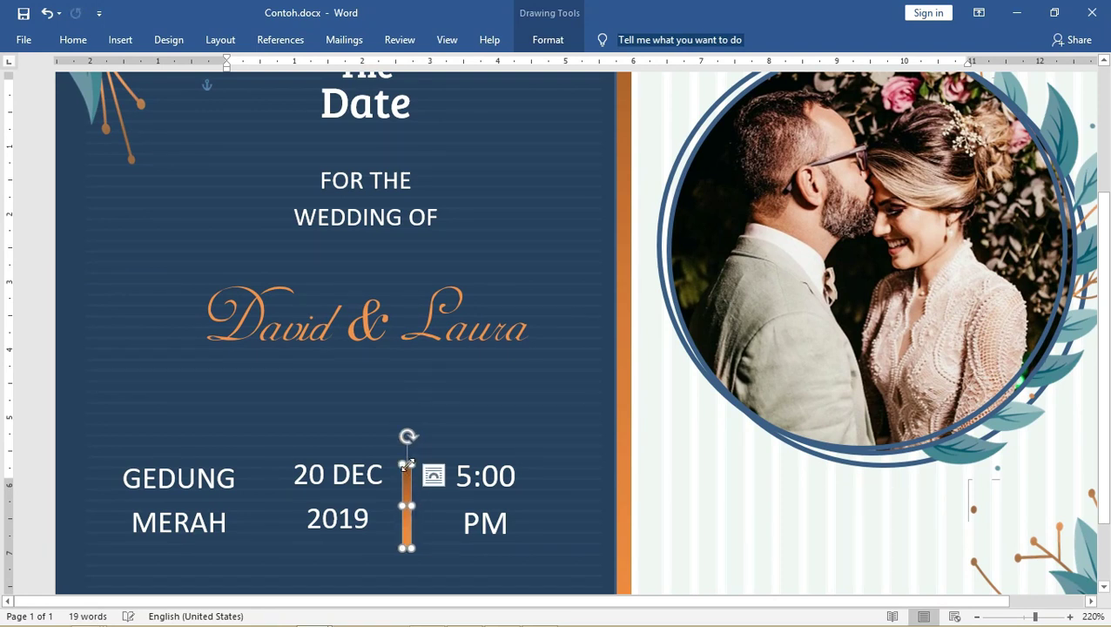
Shorten the orange divider line to a height of 1,2 cm.
left_click(561, 44)
left_click(1072, 76)
left_click(1071, 77)
Ctrl-drag a copy of the divider between GEDUNG MERAH and 20 DEC 2019.
scroll(470, 422, "down", 2)
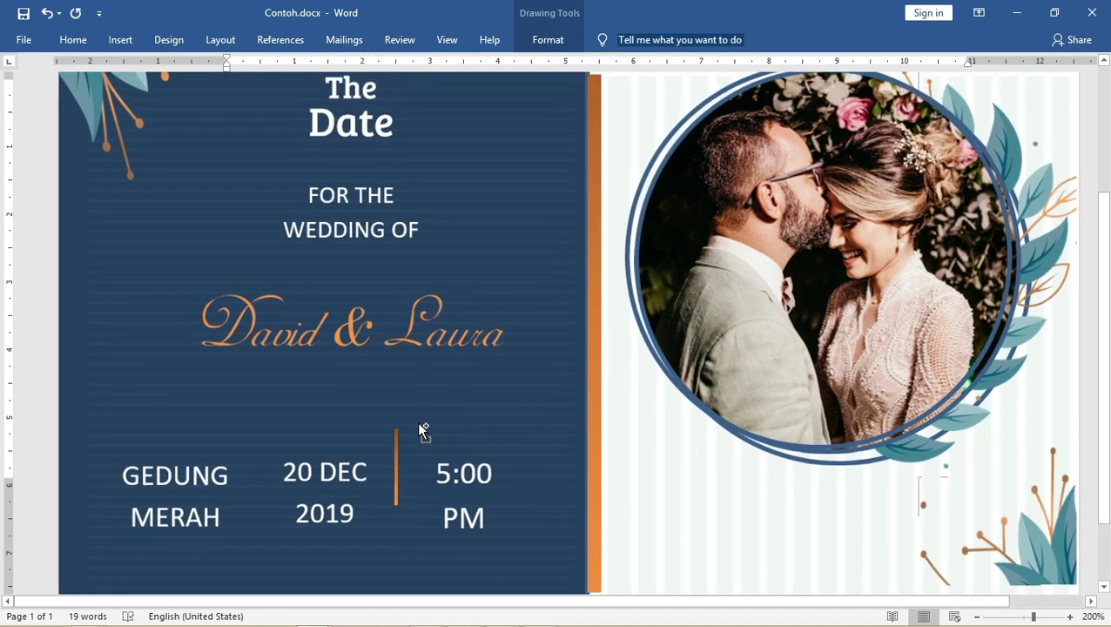
left_click(396, 441)
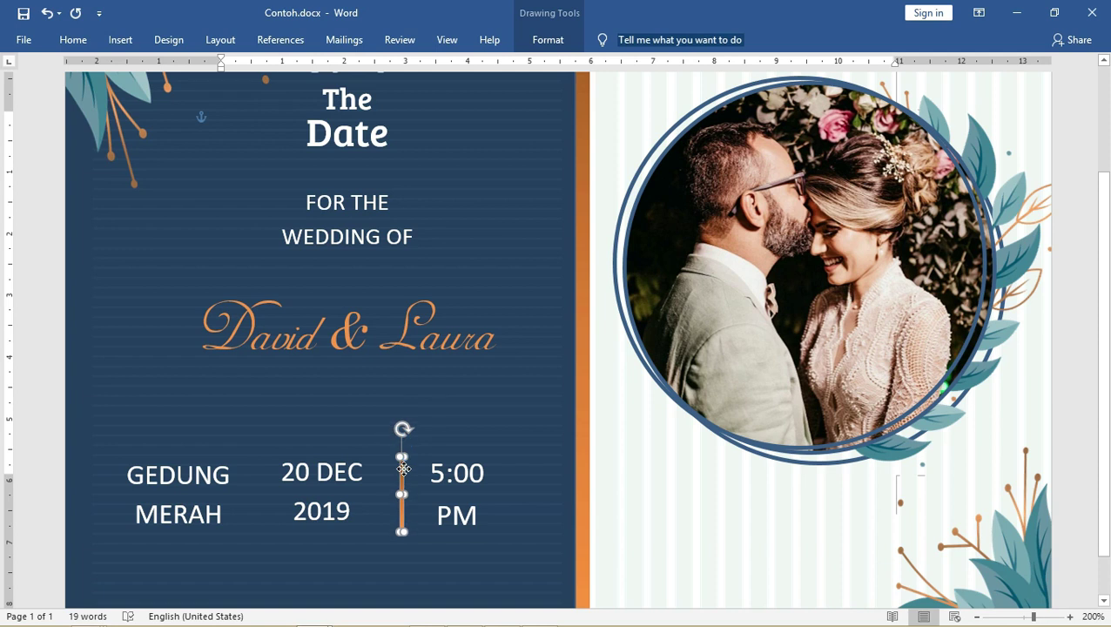
mouse_move(405, 458)
left_mouse_down()
mouse_move(267, 462)
mouse_move(287, 448)
left_mouse_up()
scroll(285, 433, "down", 3)
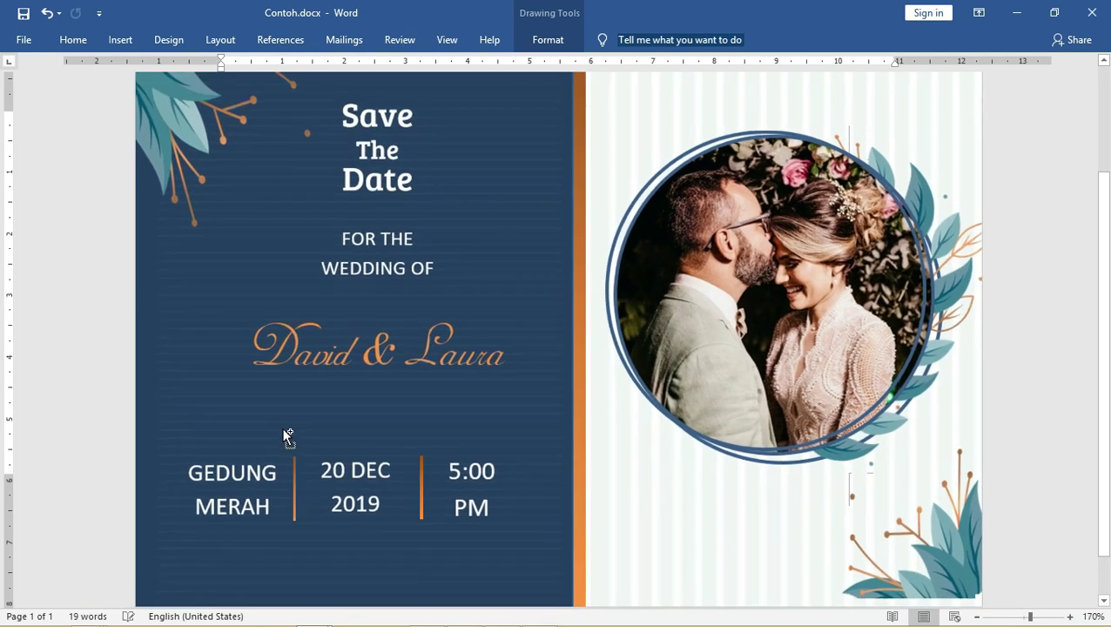
scroll(309, 419, "down", 3)
Colour the whole Save The Date title orange.
left_click(429, 206)
triple_click(444, 233)
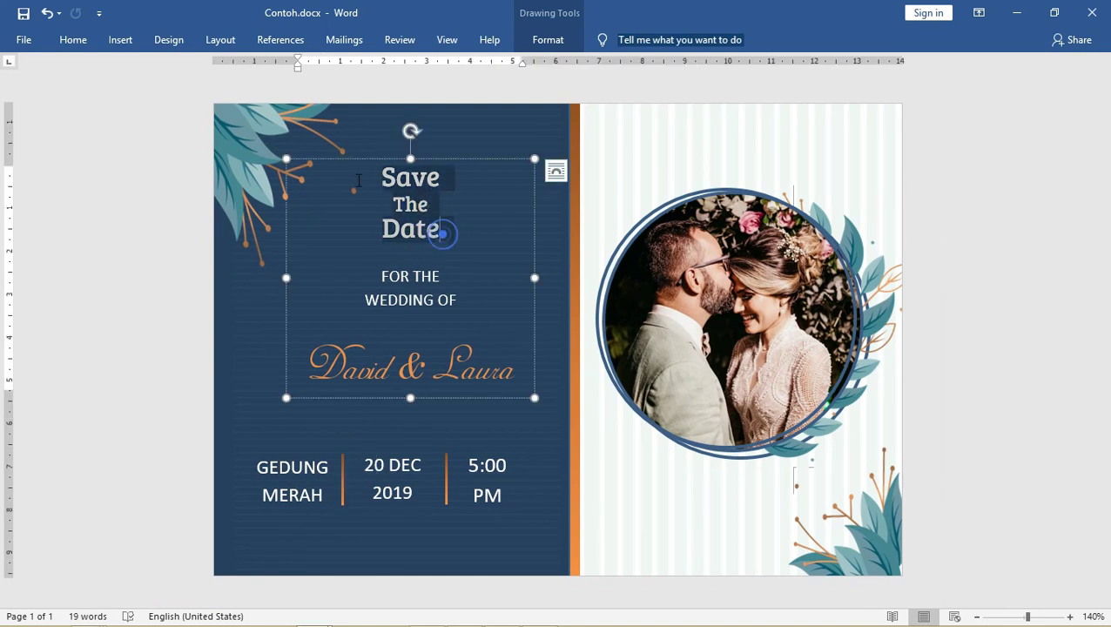
left_click(78, 40)
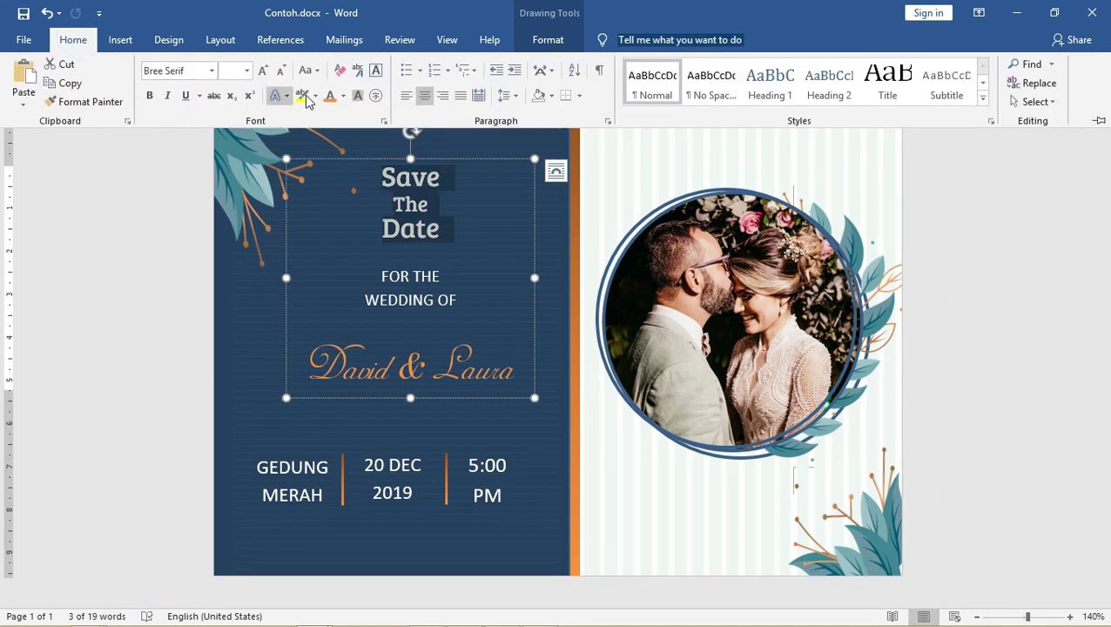
left_click(327, 96)
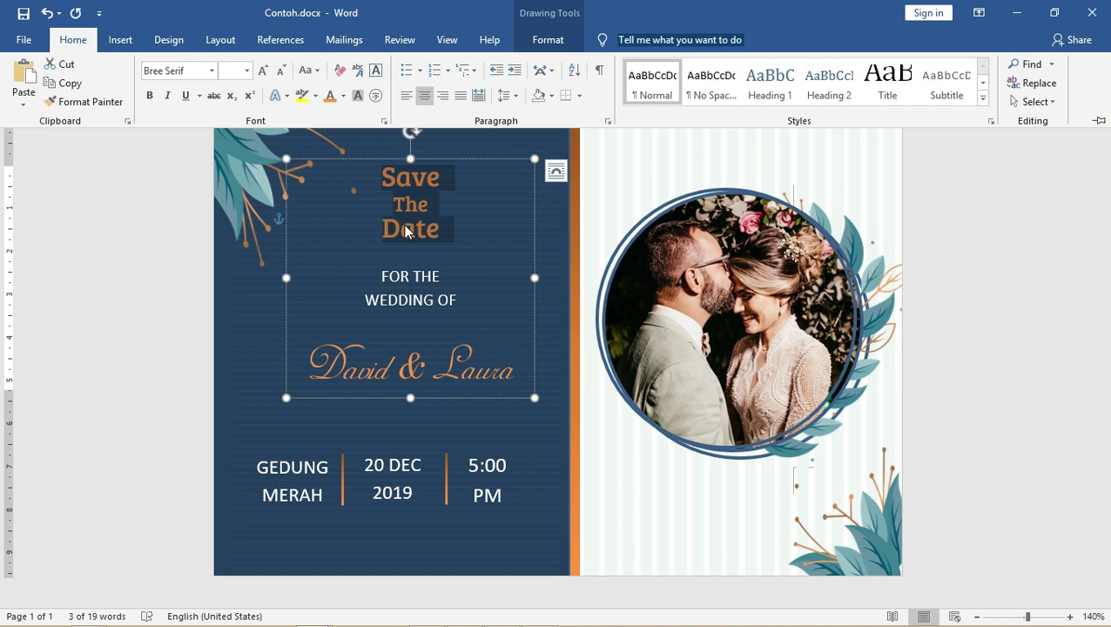
left_click(120, 207)
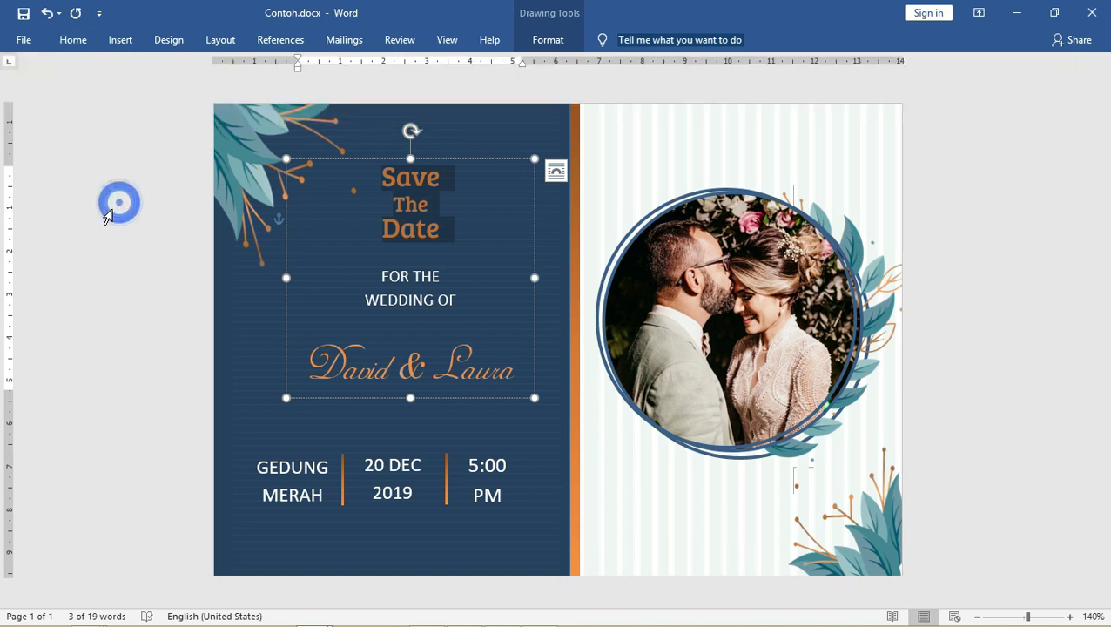
scroll(113, 207, "down", 2)
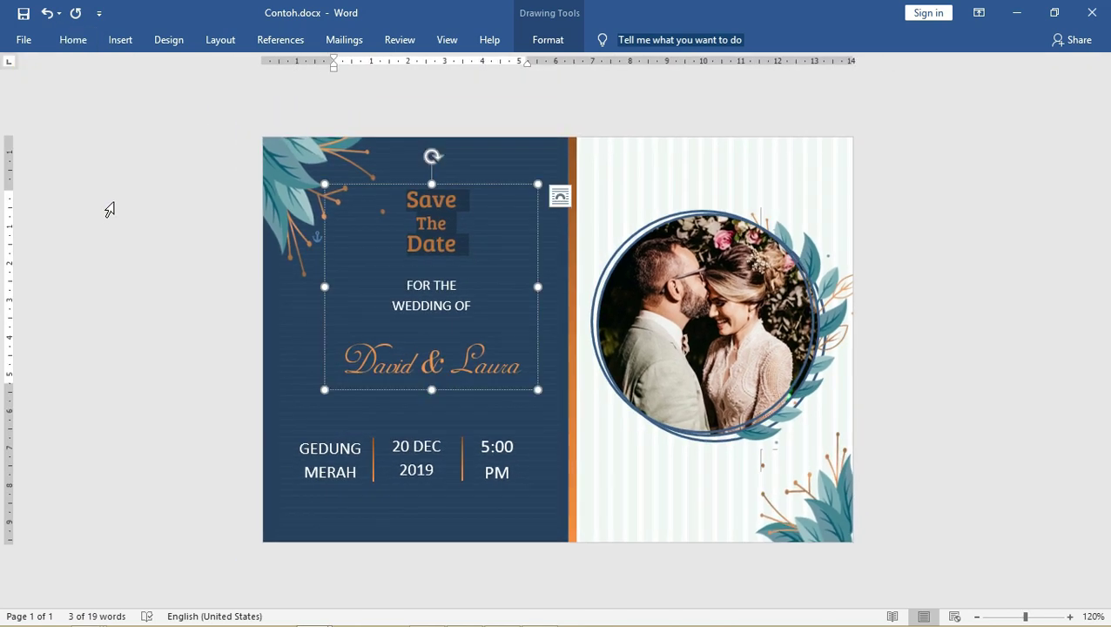
scroll(427, 233, "up", 2)
scroll(426, 232, "up", 1)
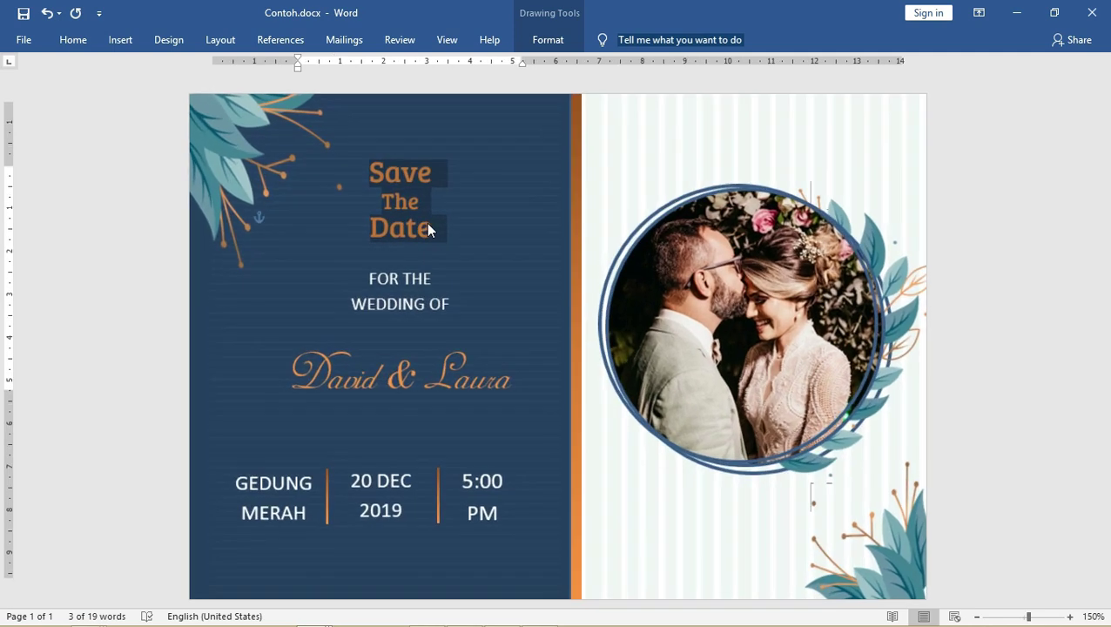
Change the word Save to white font colour.
double_click(370, 168)
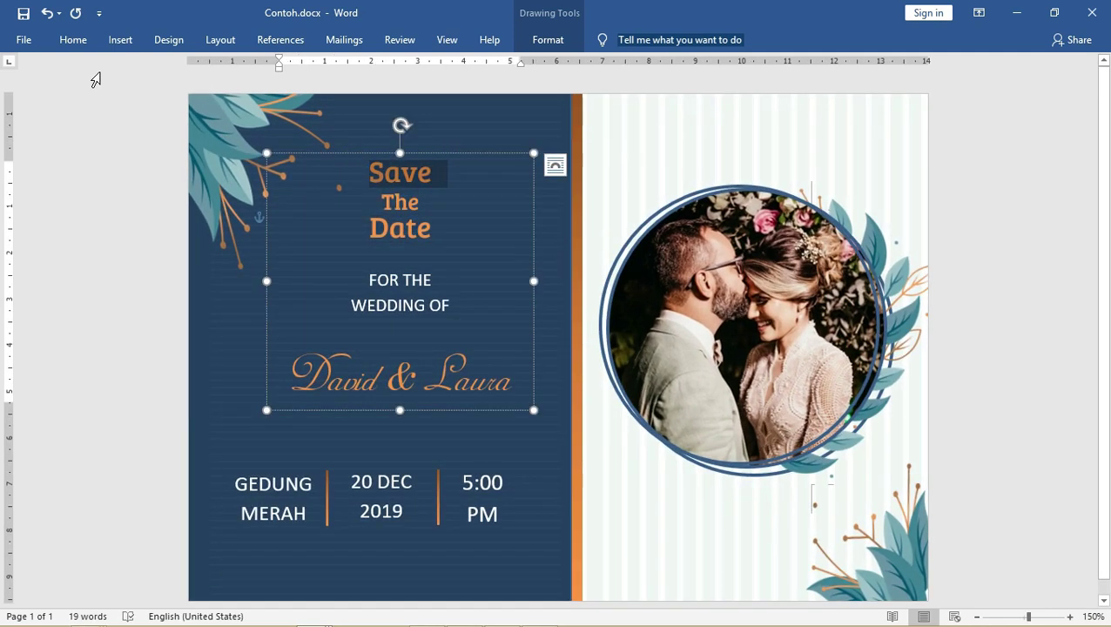
left_click(73, 39)
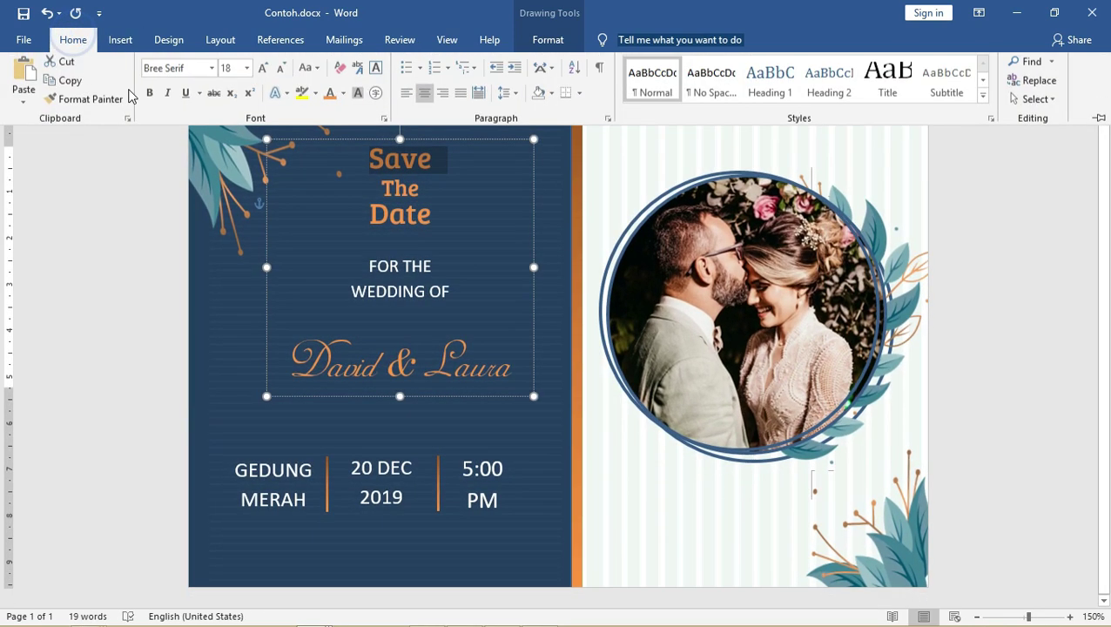
left_click(346, 98)
left_click(329, 149)
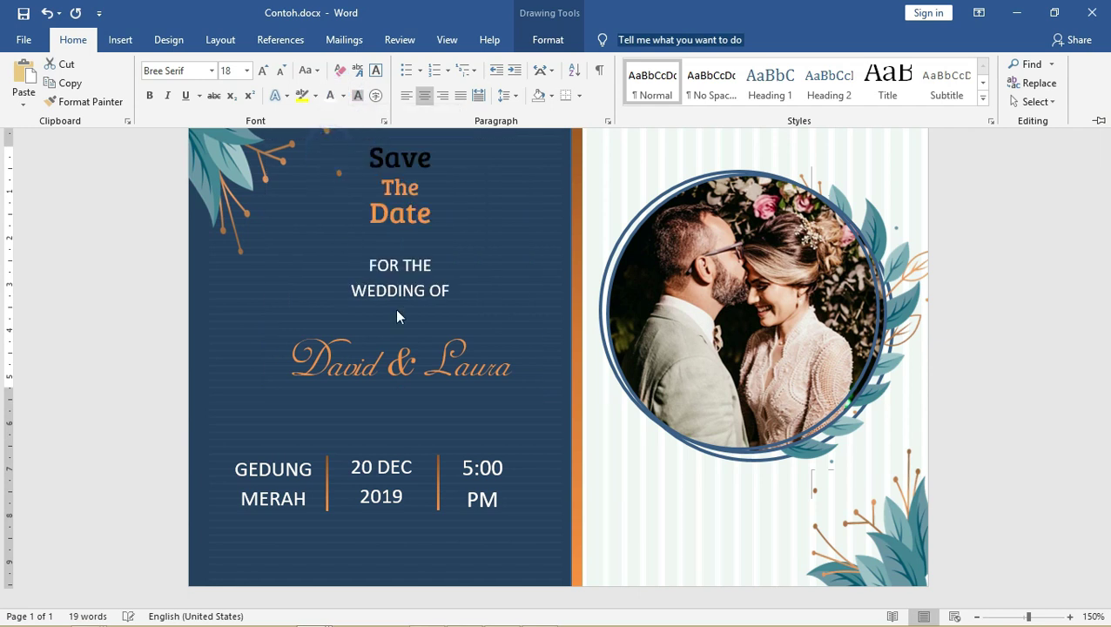
left_click(343, 96)
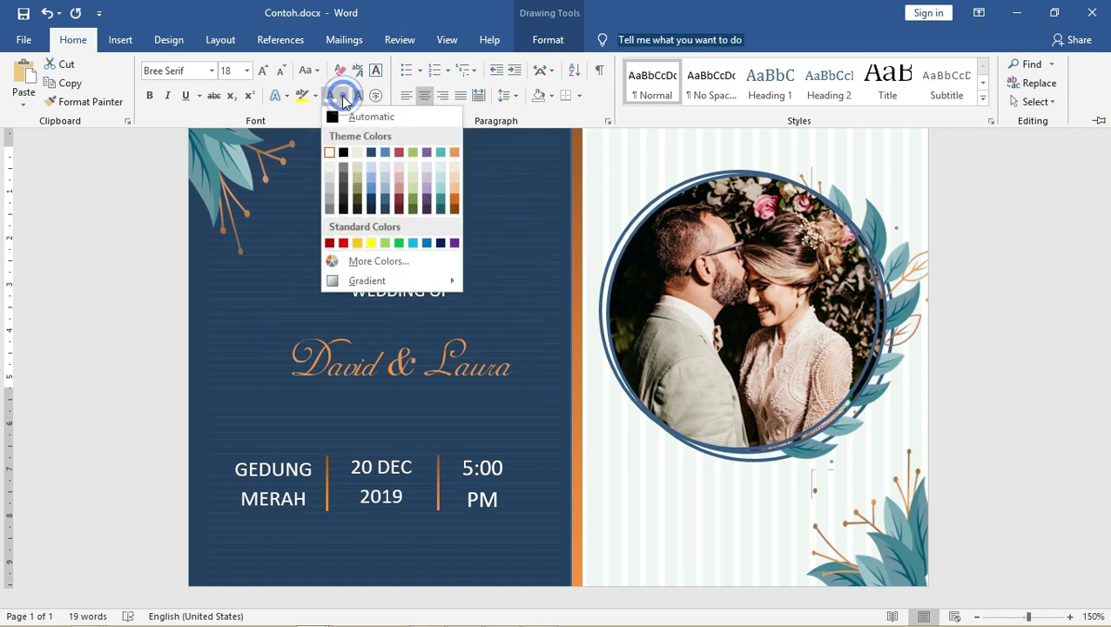
left_click(330, 153)
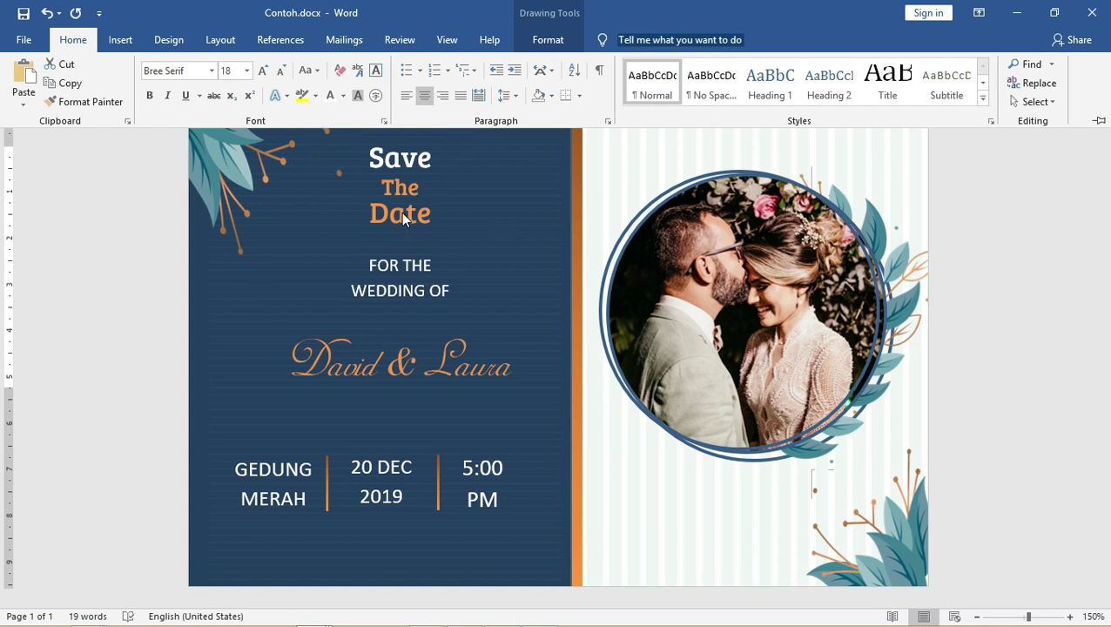
Change the word Date to white font colour.
key("ctrl+F1")
left_click(359, 209)
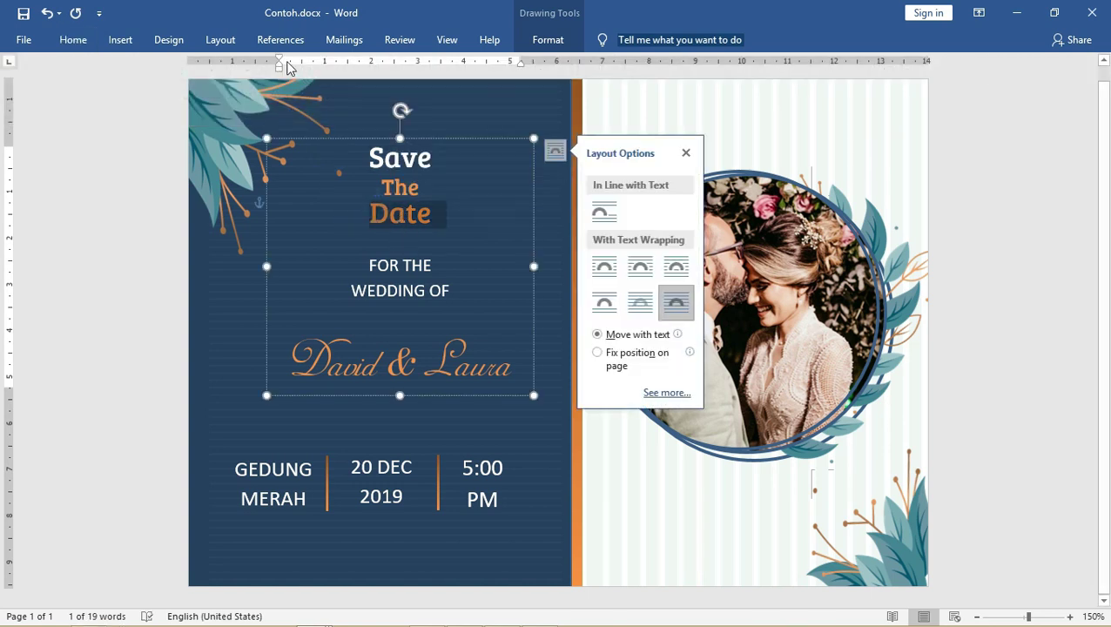
left_click(79, 40)
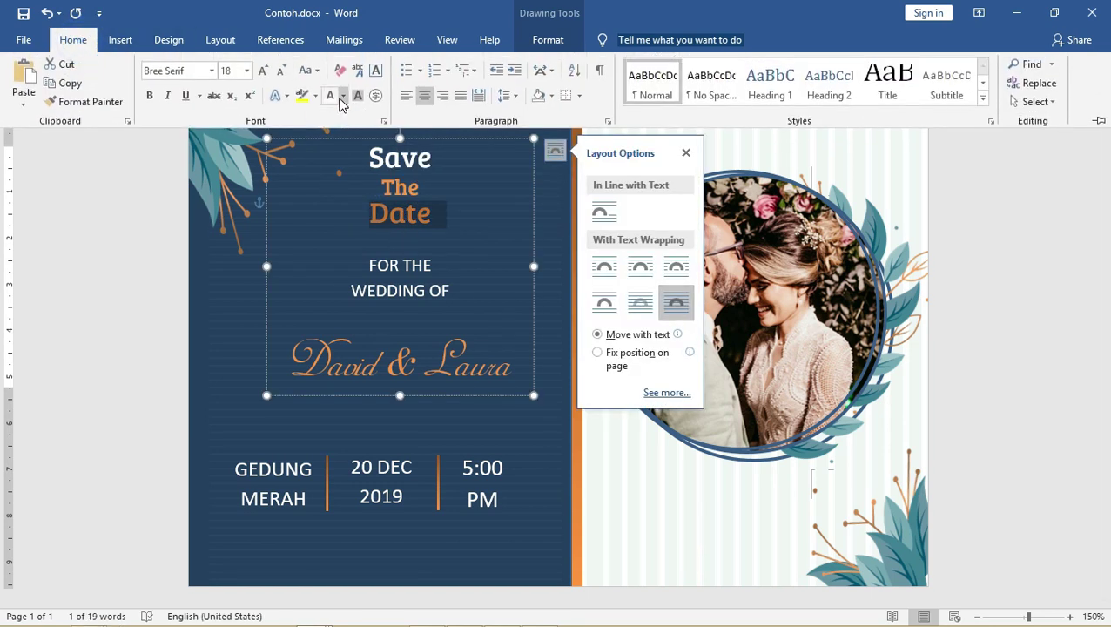
left_click(329, 95)
Delete the empty line between WEDDING OF and David & Laura.
left_click(431, 212)
left_click(409, 313)
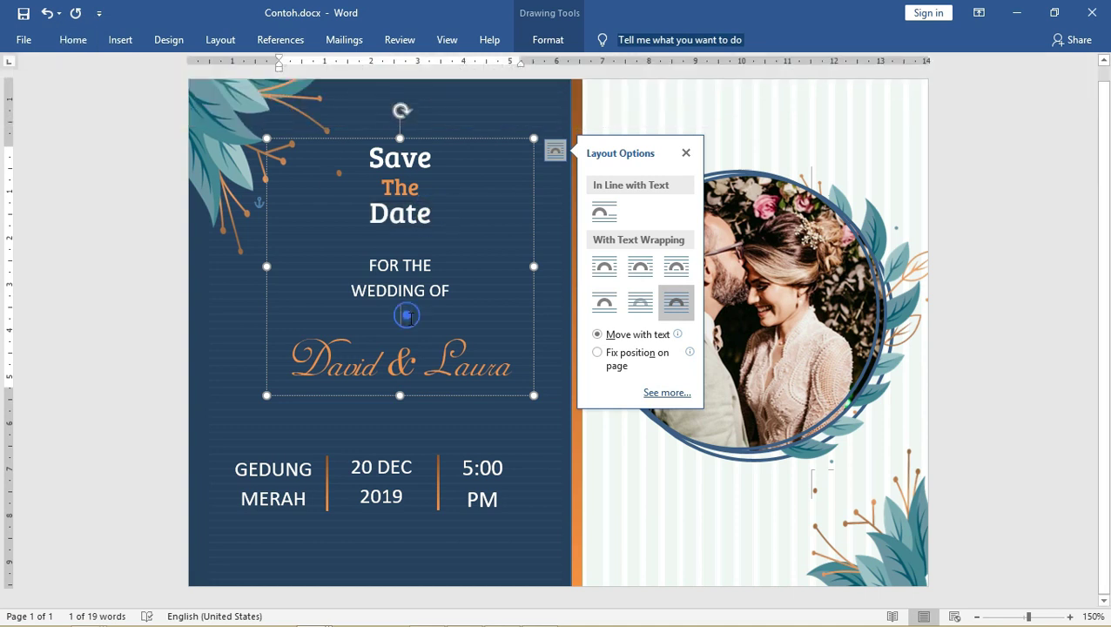
key("BackSpace")
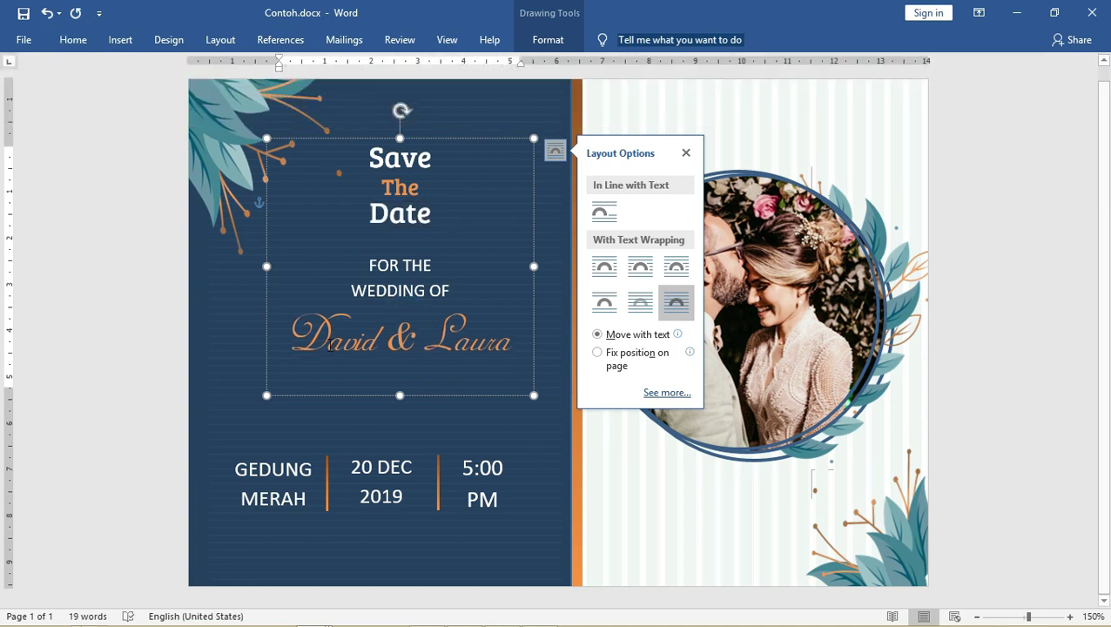
Insert a small oval dot just below the David & Laura names.
left_click(120, 39)
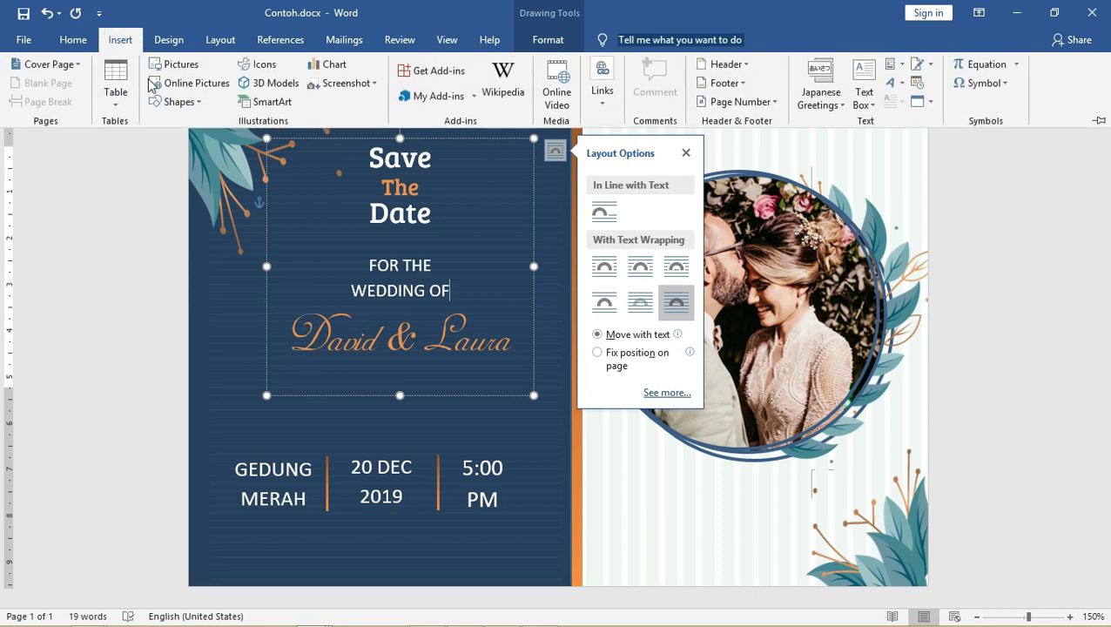
left_click(174, 102)
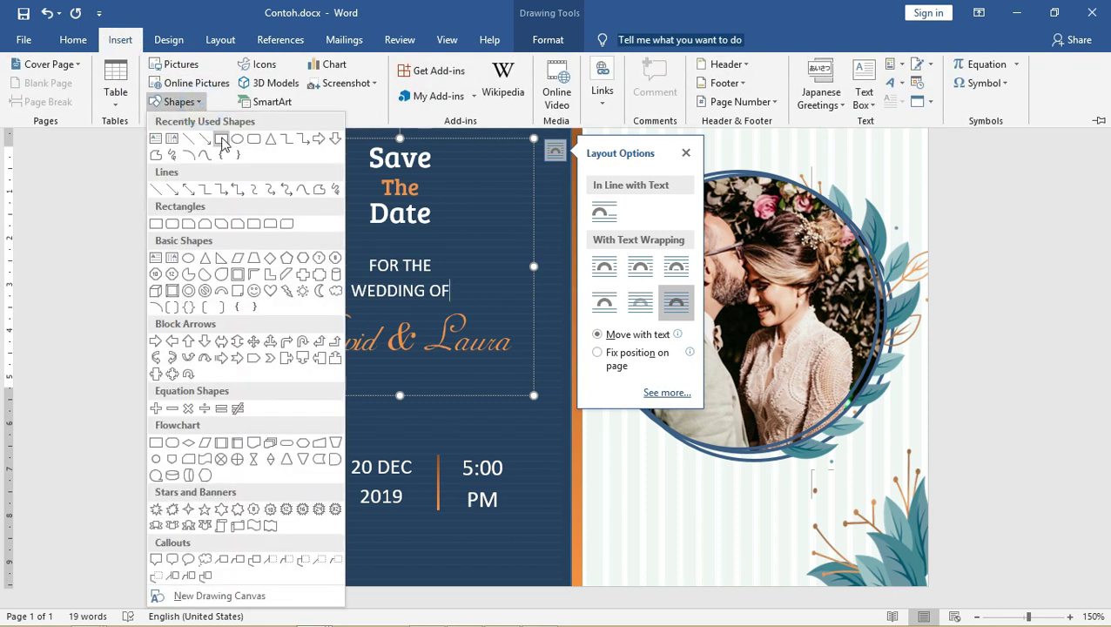
left_click(222, 138)
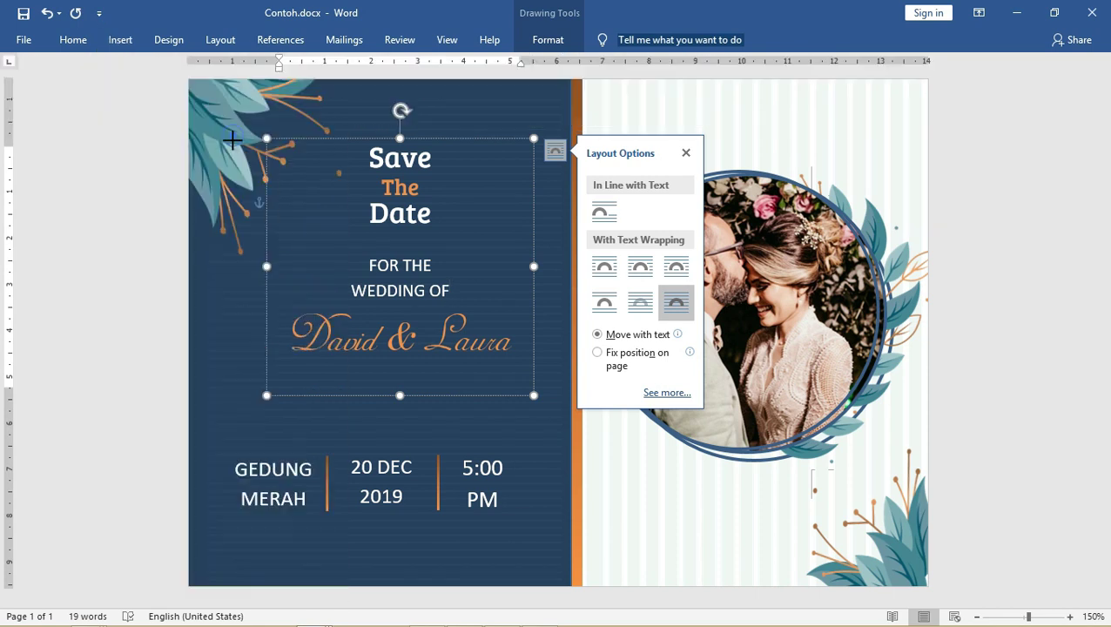
left_click(316, 377)
Fill the dot orange with no outline and collapse the ribbon.
left_click(550, 41)
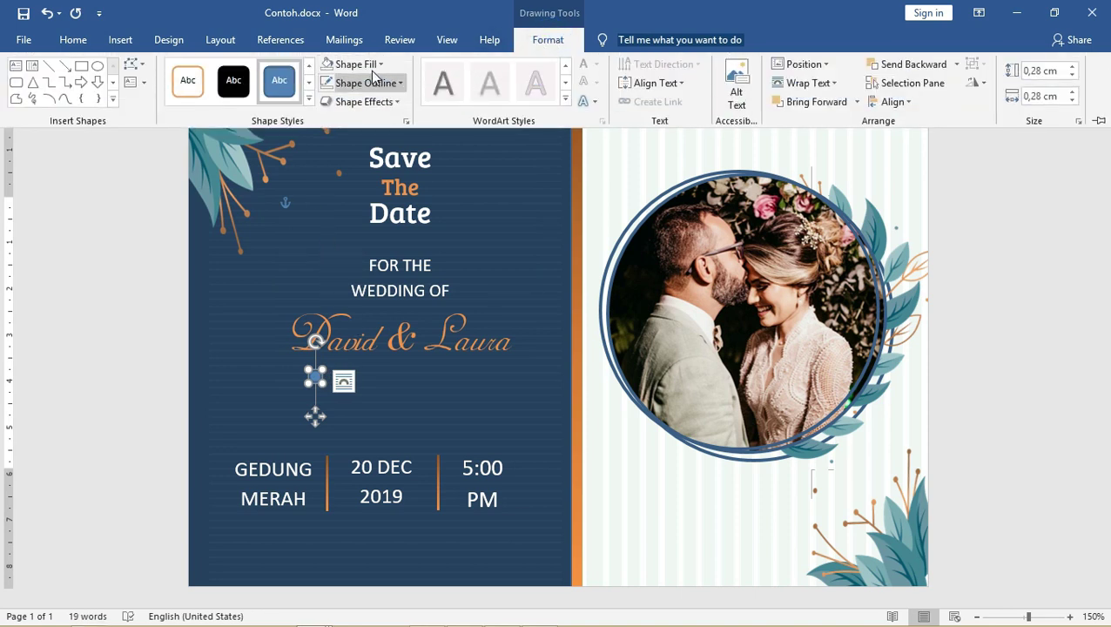
left_click(372, 65)
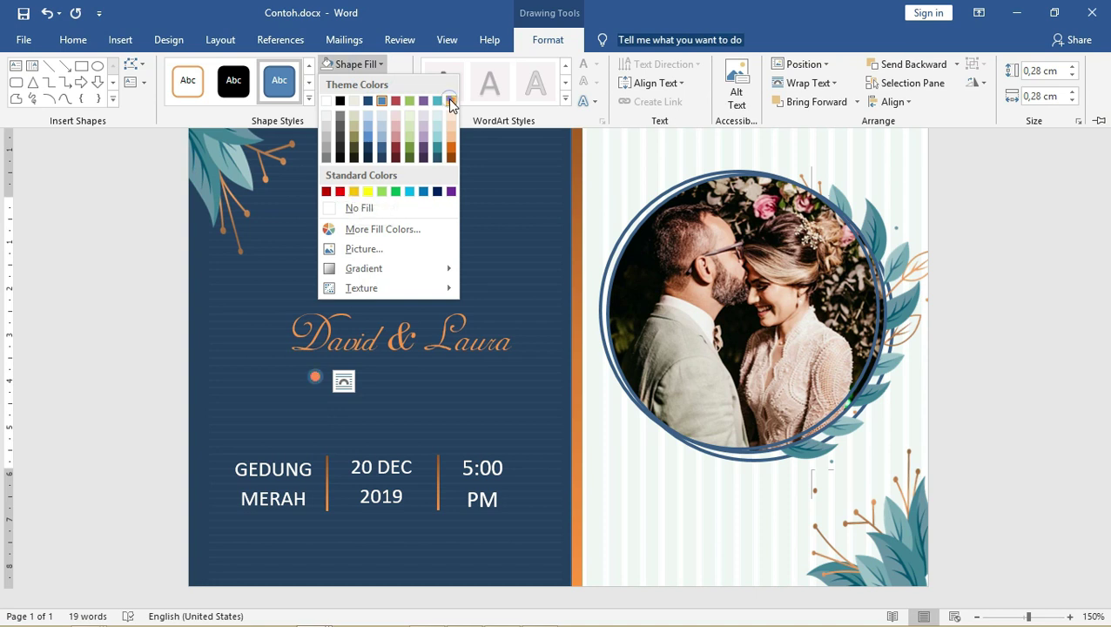
left_click(450, 101)
left_click(383, 84)
left_click(367, 229)
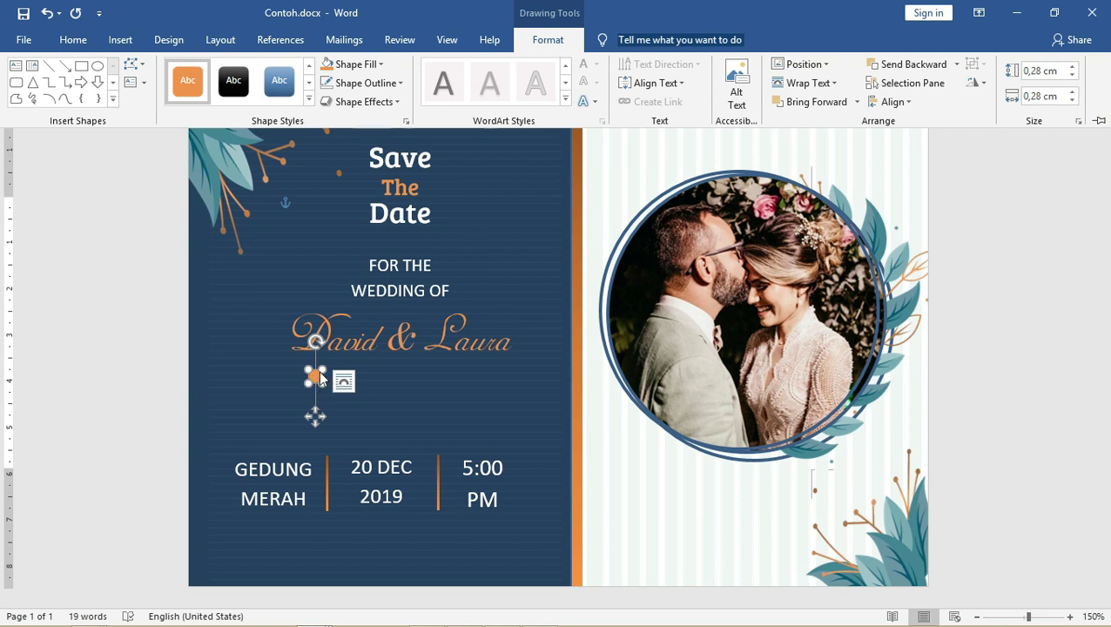
key("ctrl+F1")
scroll(319, 378, "up", 4)
Narrow the orange dot slightly and move it left under David.
scroll(262, 383, "up", 3)
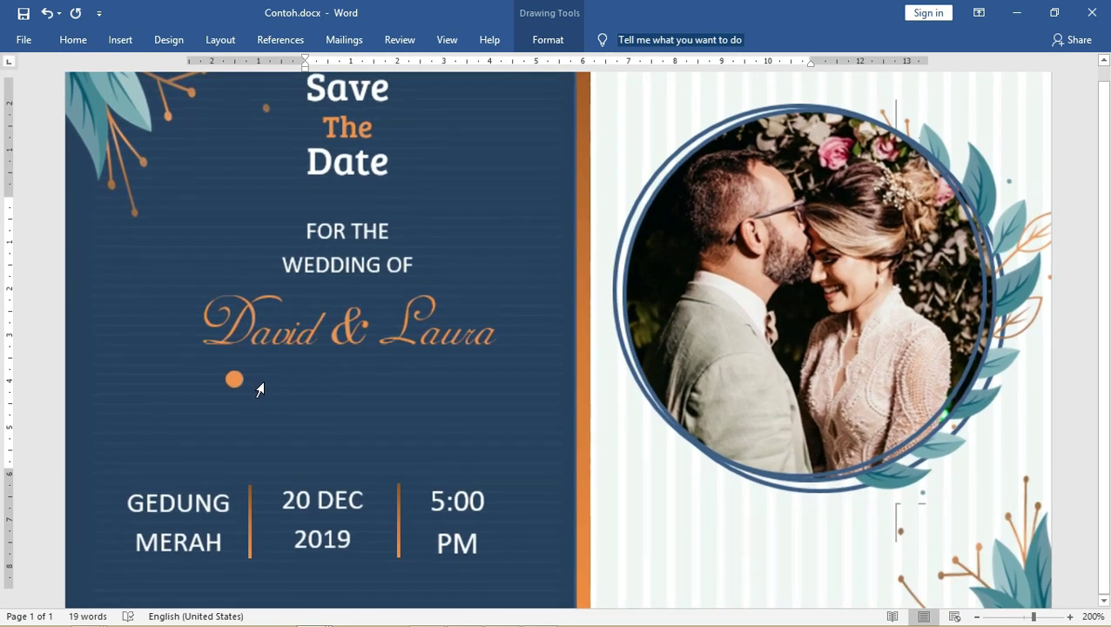
scroll(244, 383, "up", 3)
left_click(238, 381)
left_click_drag(248, 381, 235, 383)
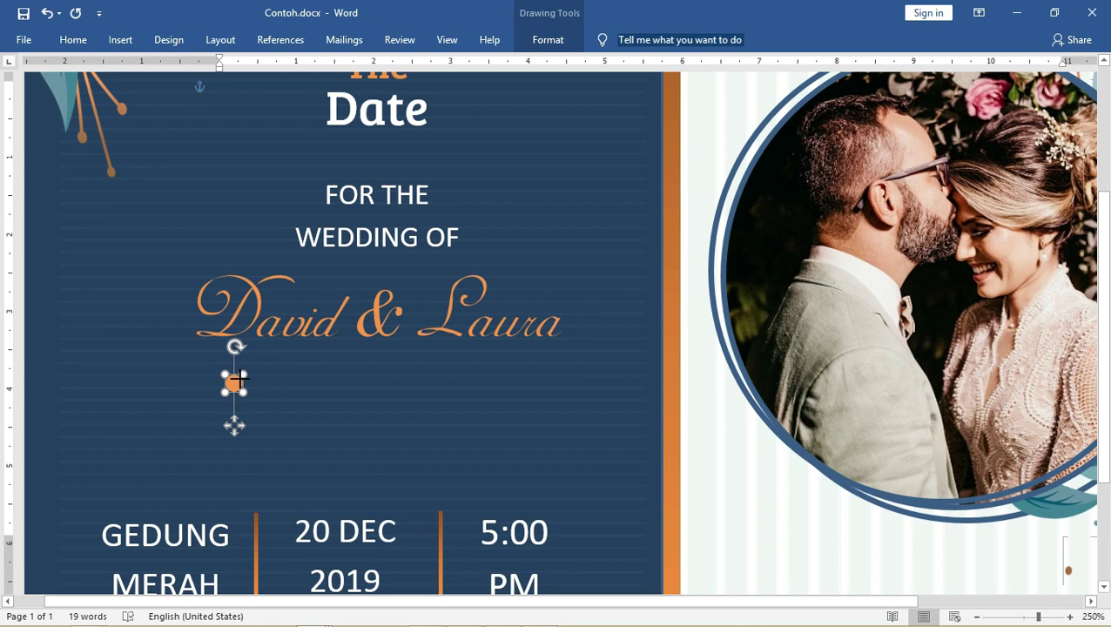
left_click(235, 383)
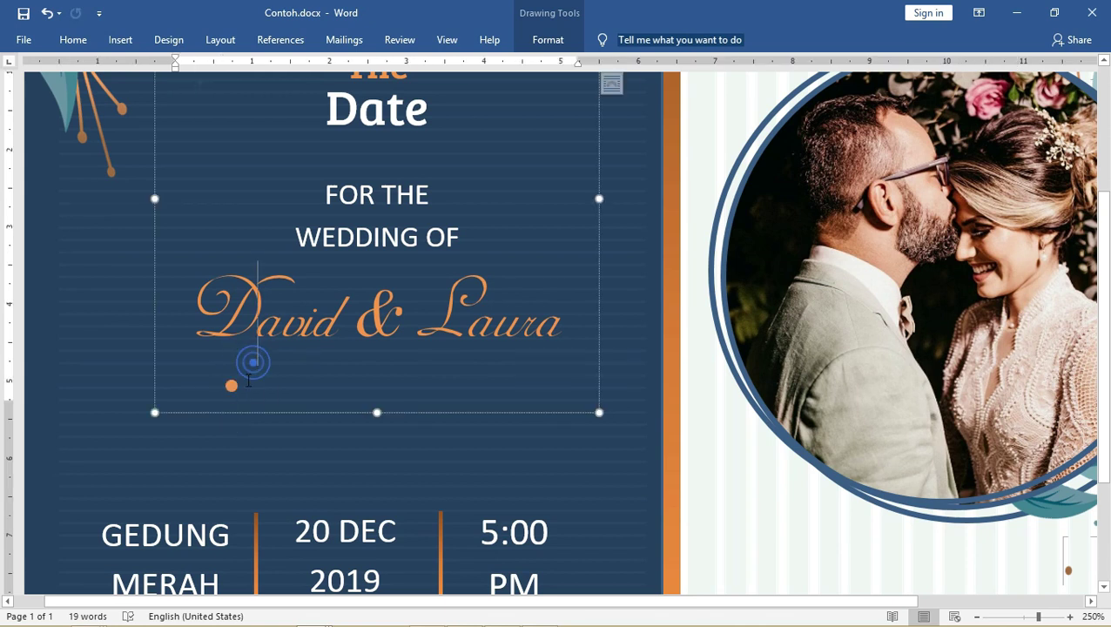
left_click(231, 386)
mouse_move(232, 387)
left_mouse_down()
mouse_move(181, 383)
mouse_move(256, 380)
left_mouse_up()
Ctrl-drag copies of the dot pair to the right to fill the space.
left_click(179, 377, "shift")
mouse_move(291, 414)
left_mouse_down()
mouse_move(395, 381)
mouse_move(423, 390)
mouse_move(450, 424)
mouse_move(504, 385)
mouse_move(545, 422)
left_mouse_up()
left_click(517, 379)
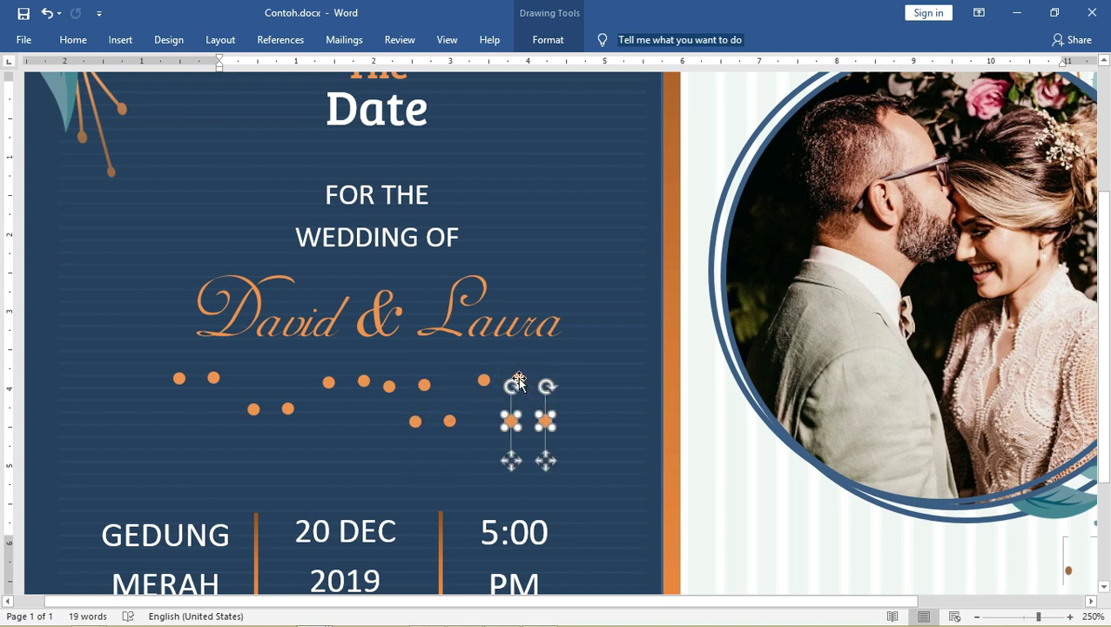
Shift-select the duplicated dots from the right side toward the left.
left_click(518, 381, "shift")
left_click(483, 380, "shift")
left_click(517, 379, "shift")
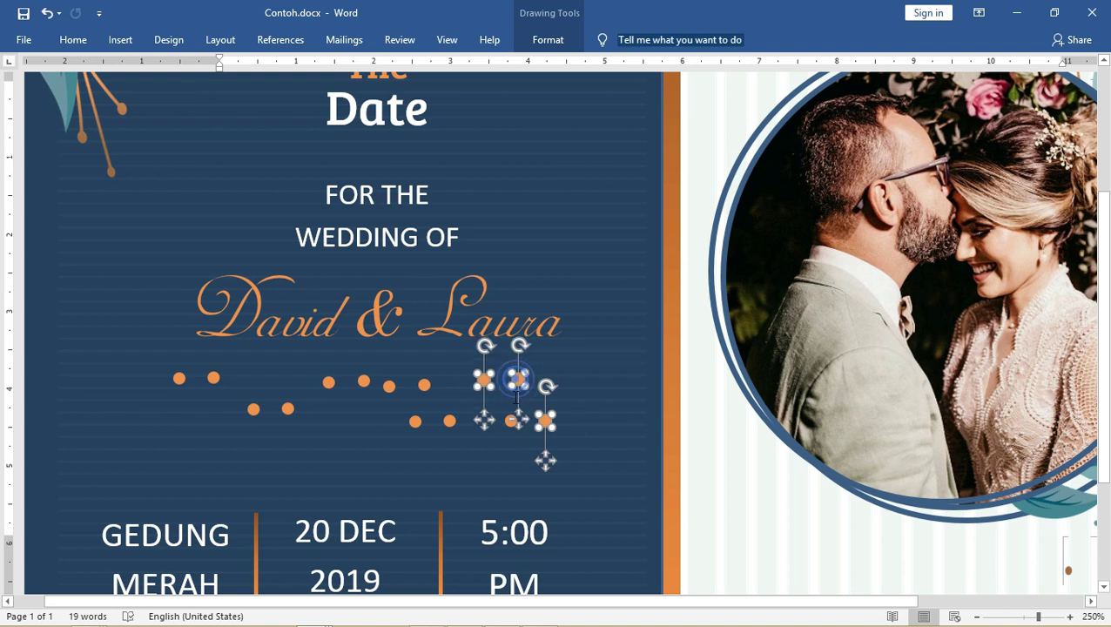
left_click(517, 379, "shift")
left_click(450, 422, "shift")
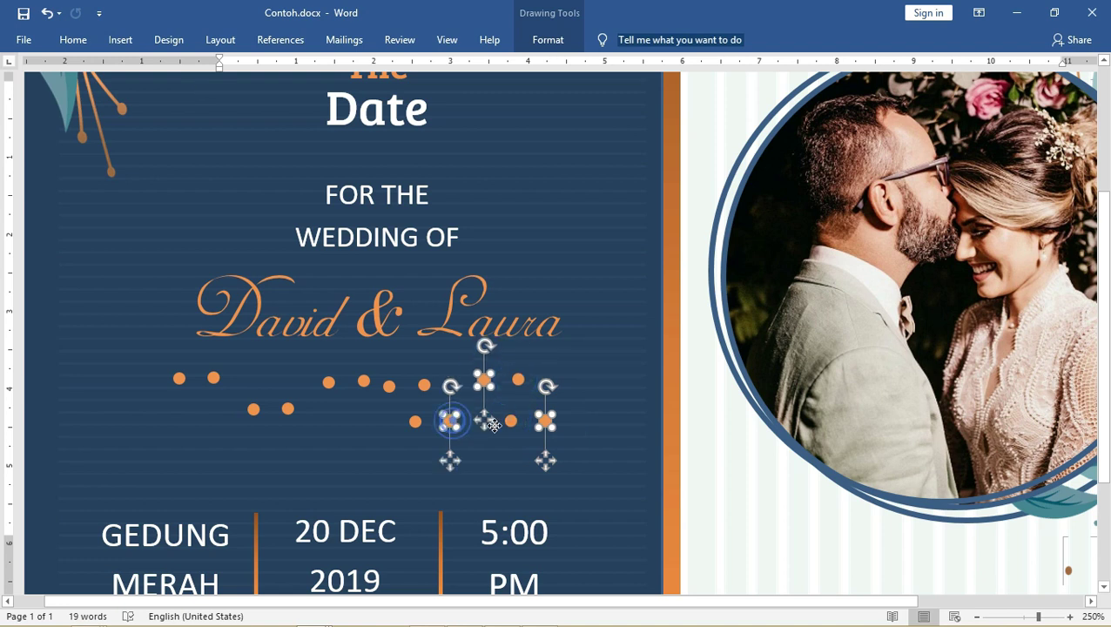
left_click(511, 421, "shift")
left_click(517, 380, "shift")
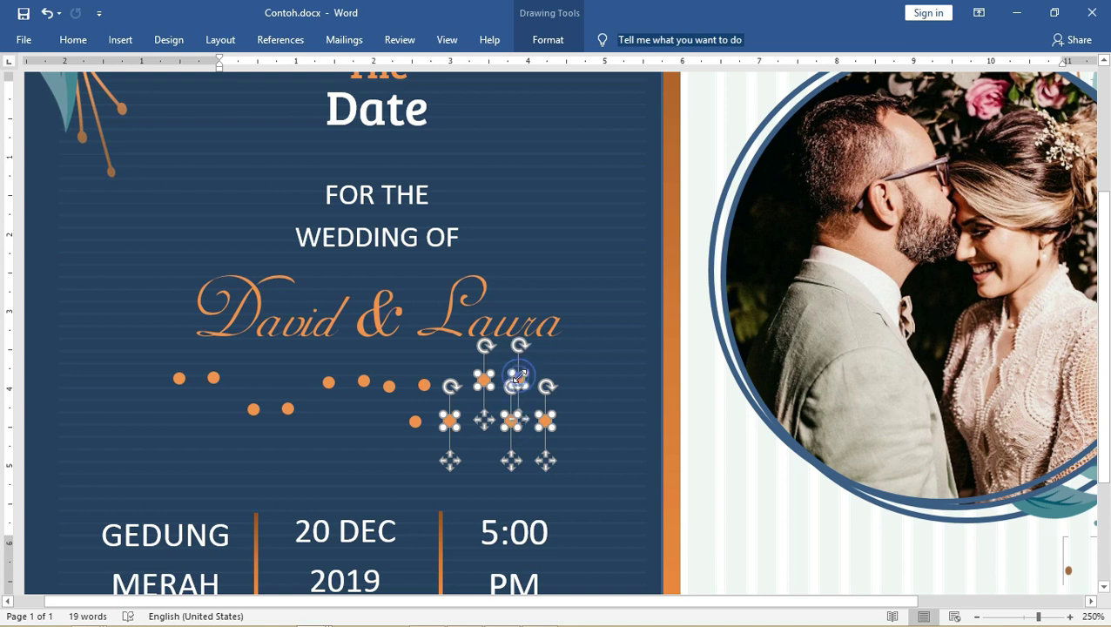
left_click(418, 422, "shift")
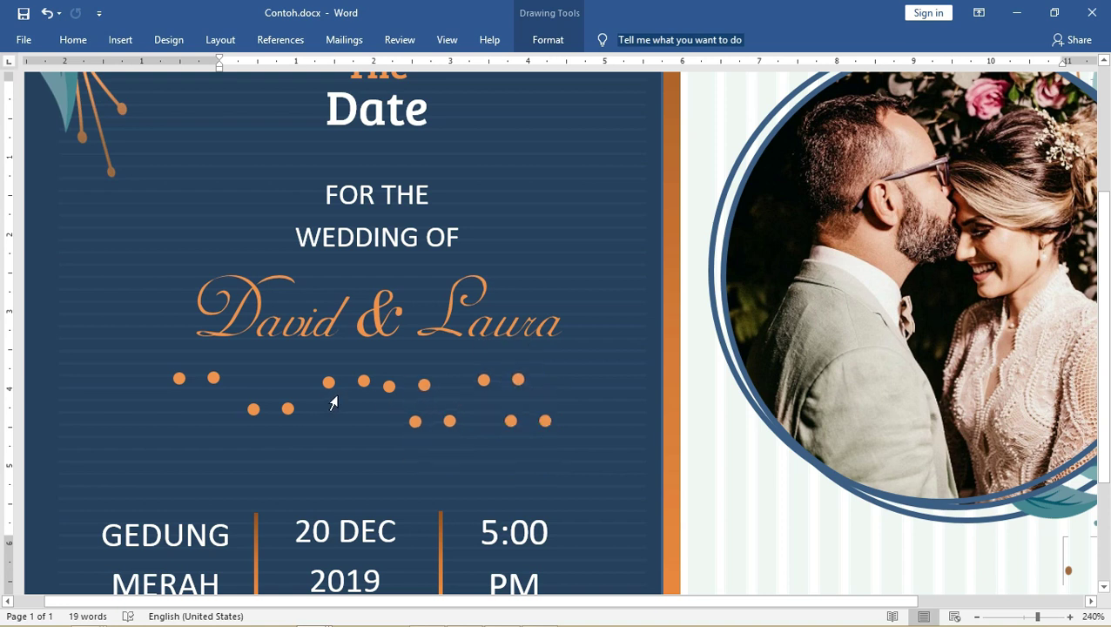
scroll(332, 401, "down", 2)
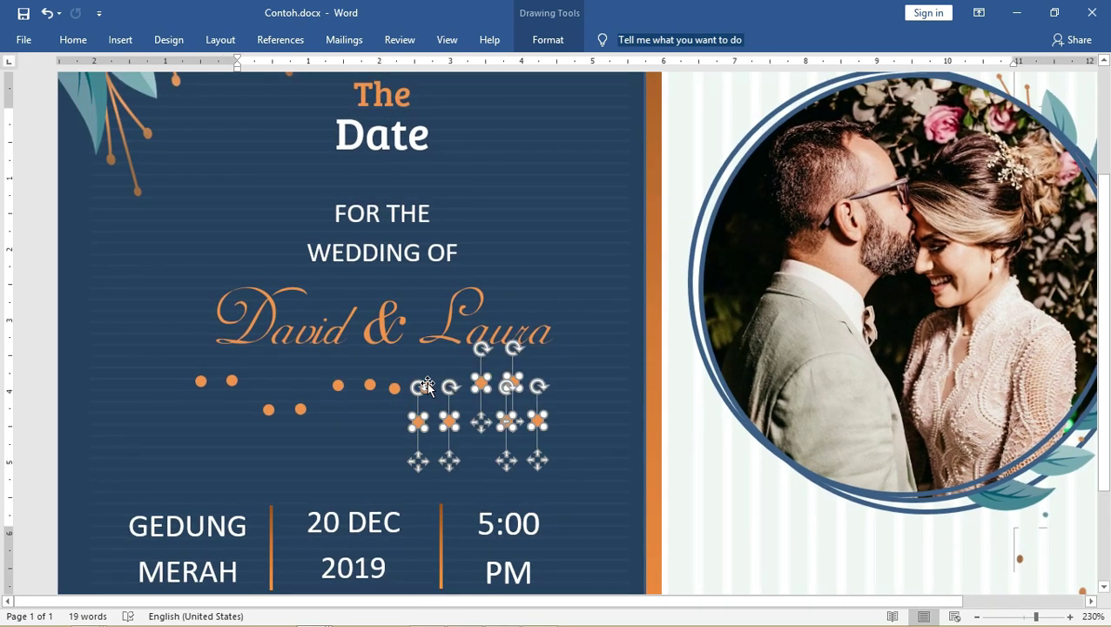
left_click(422, 385, "shift")
left_click(395, 388, "shift")
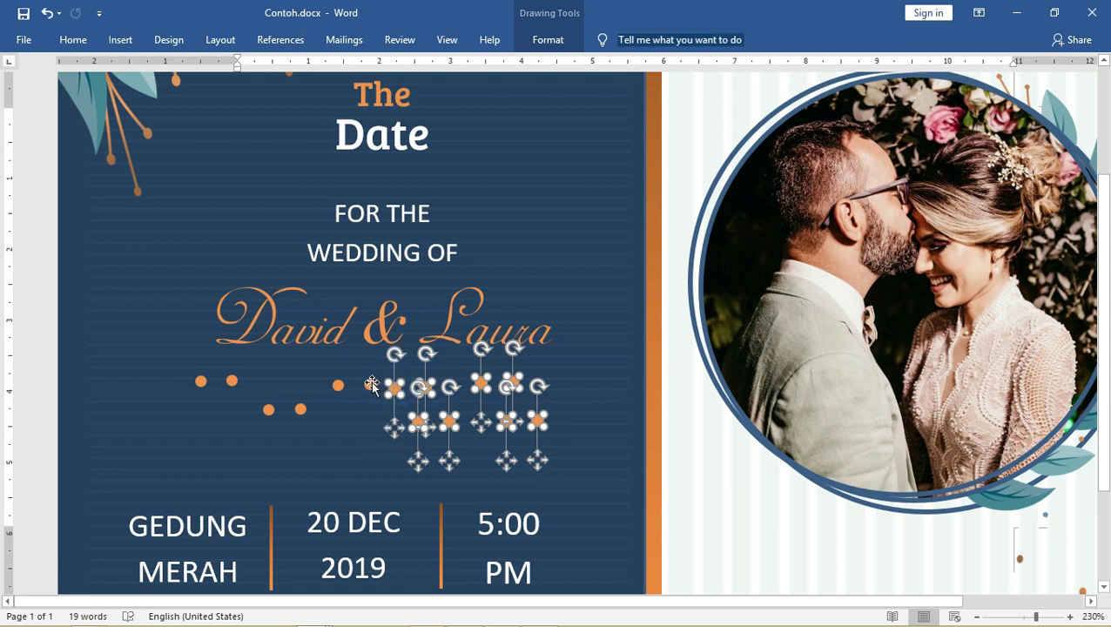
left_click(371, 384, "shift")
left_click(338, 385, "shift")
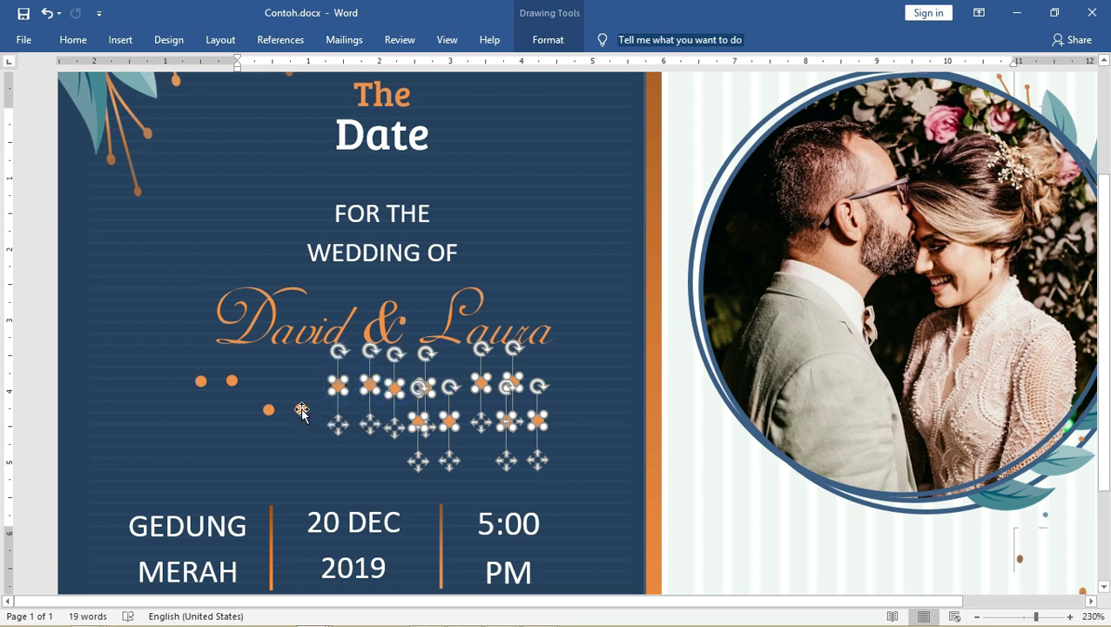
left_click(301, 409, "shift")
left_click(269, 409, "shift")
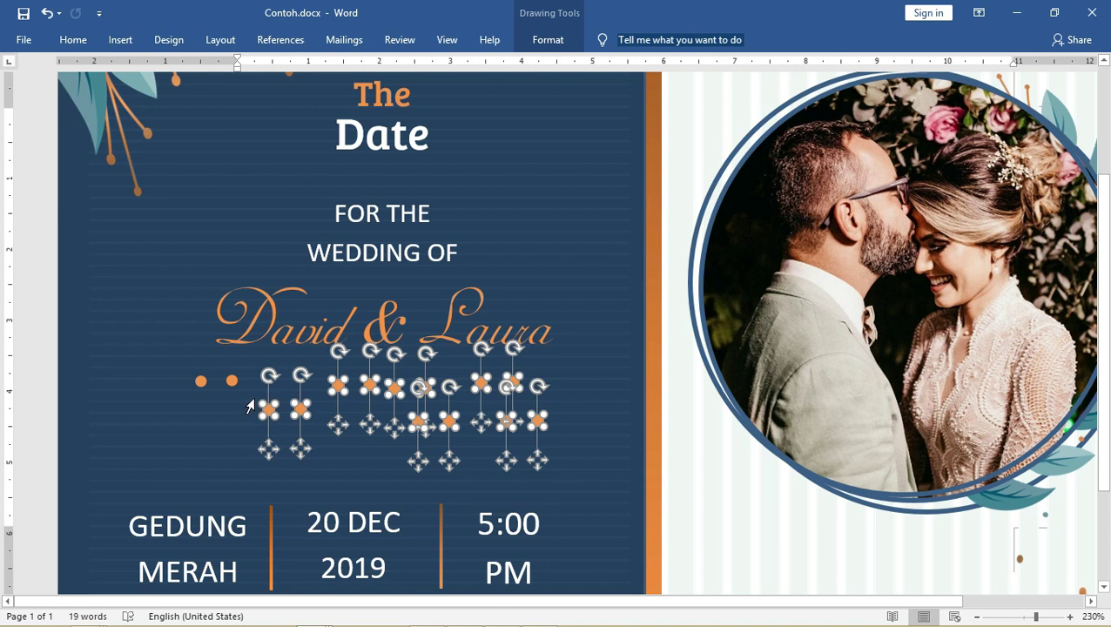
Add the leftmost dots, then Align Middle and Distribute Horizontally.
left_click(230, 382, "shift")
left_click(200, 383, "shift")
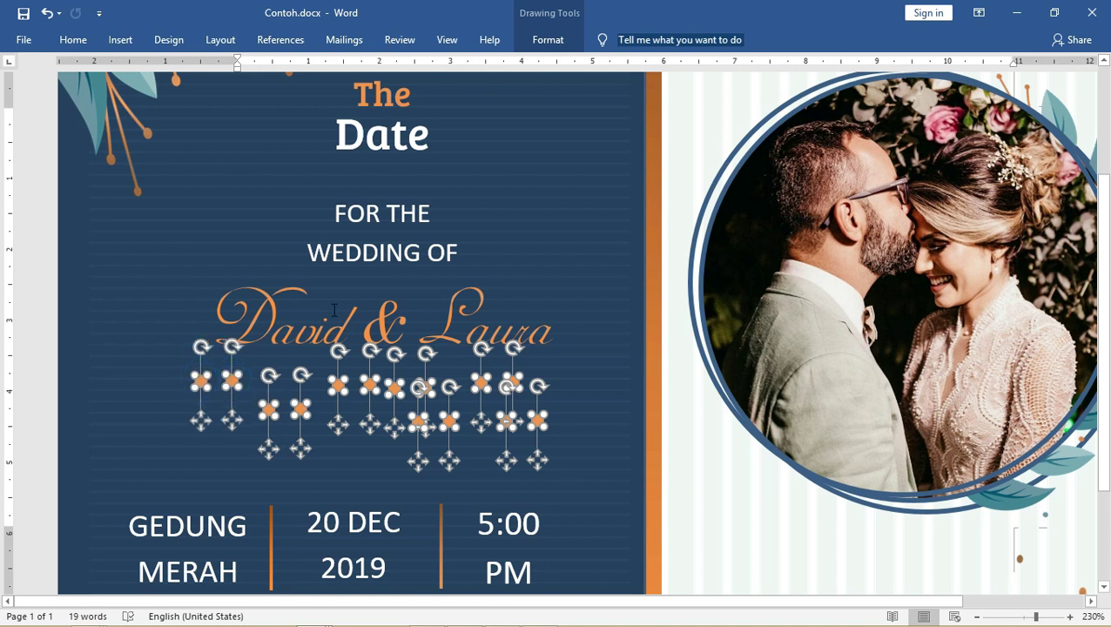
left_click(546, 40)
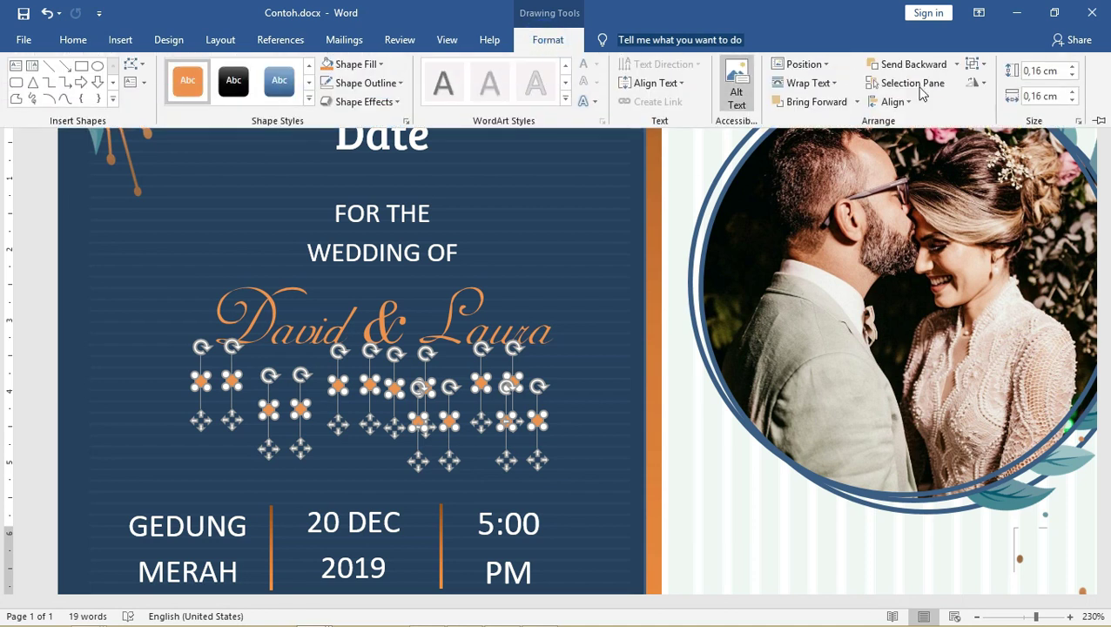
left_click(894, 102)
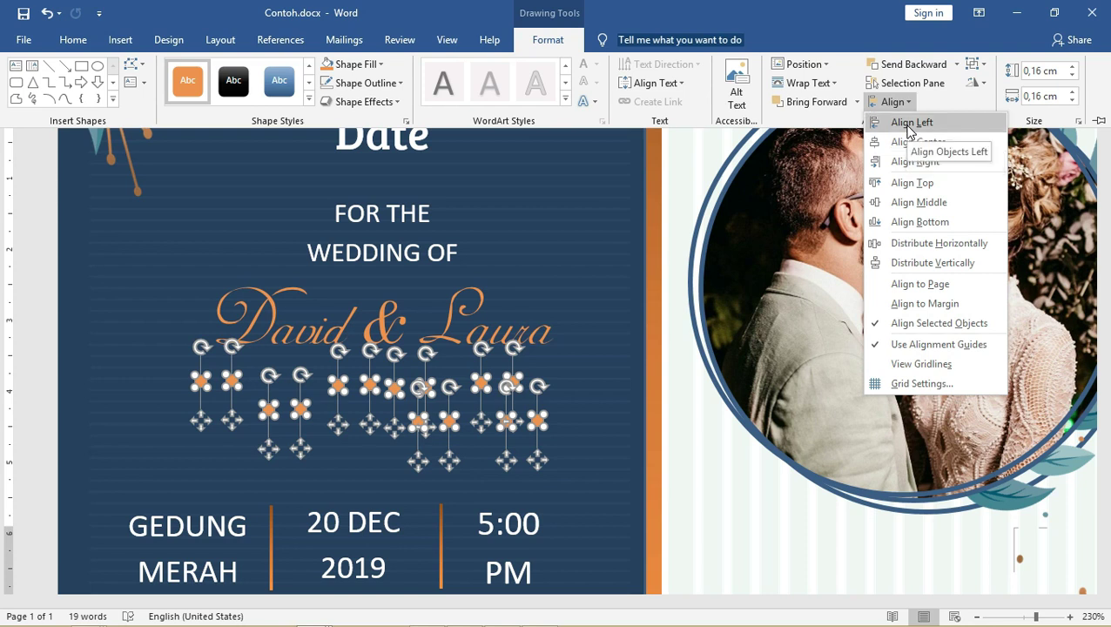
left_click(919, 201)
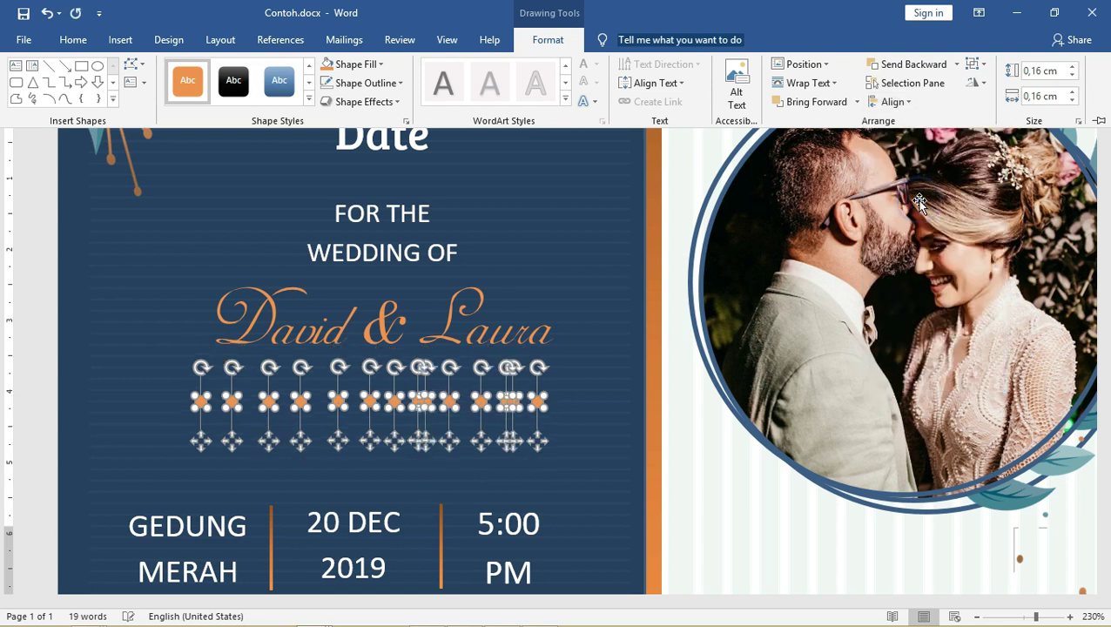
left_click(889, 101)
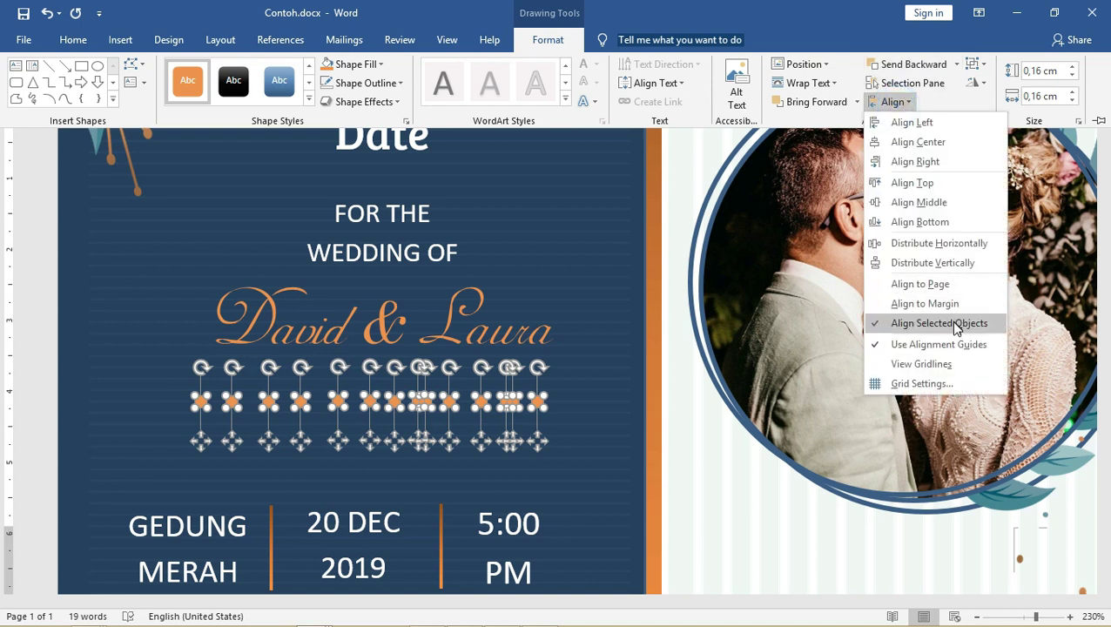
left_click(945, 243)
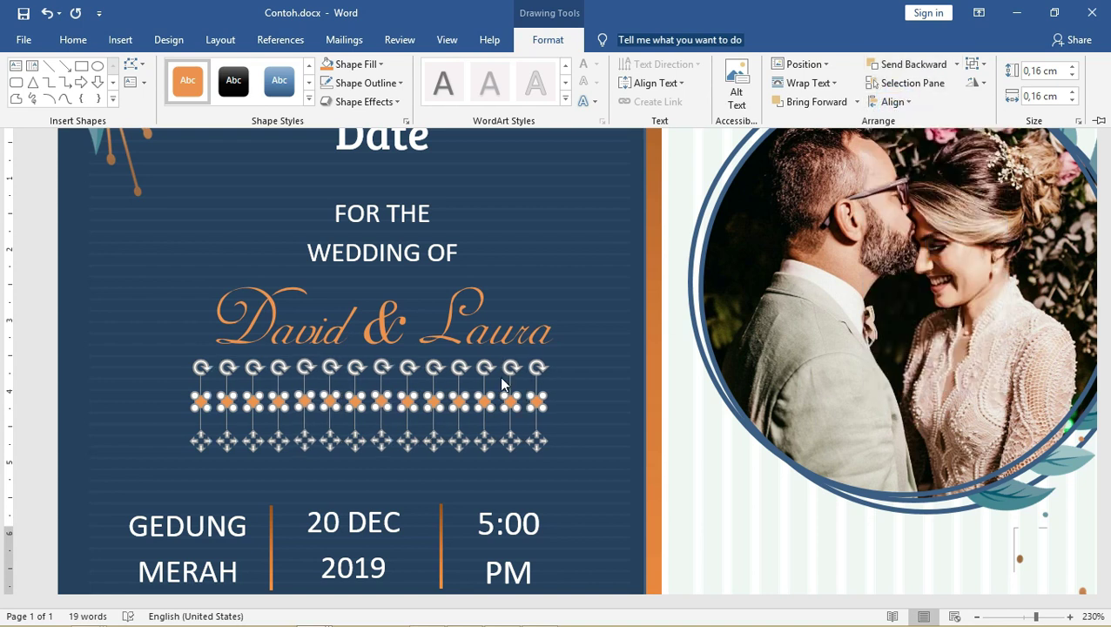
Move the dot row up beneath the names and group it.
key("ctrl+F1")
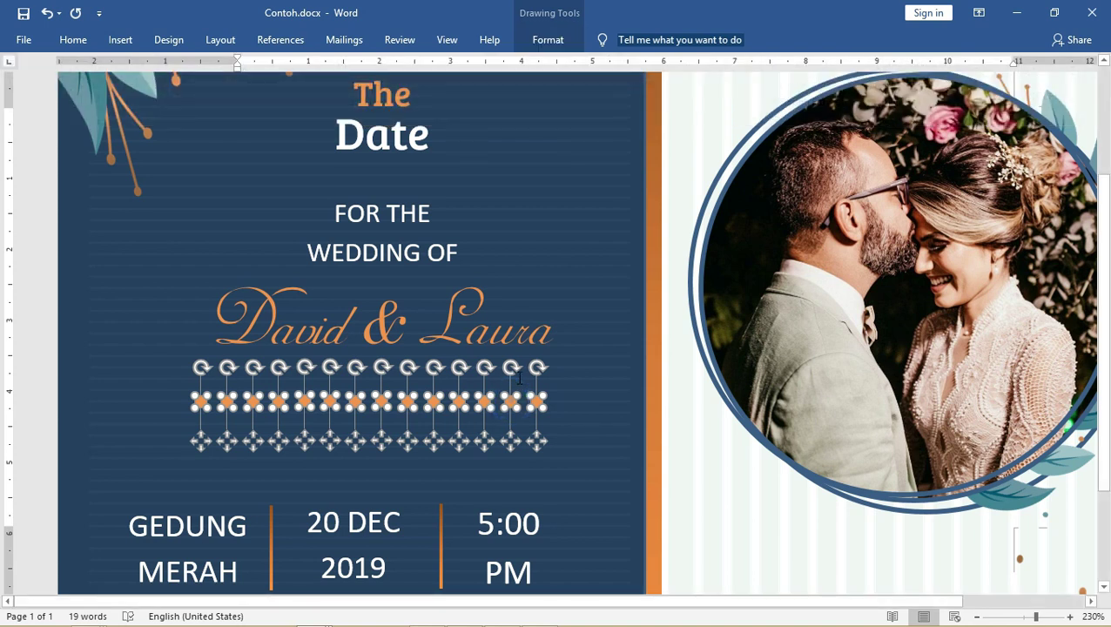
left_click_drag(519, 379, 523, 365)
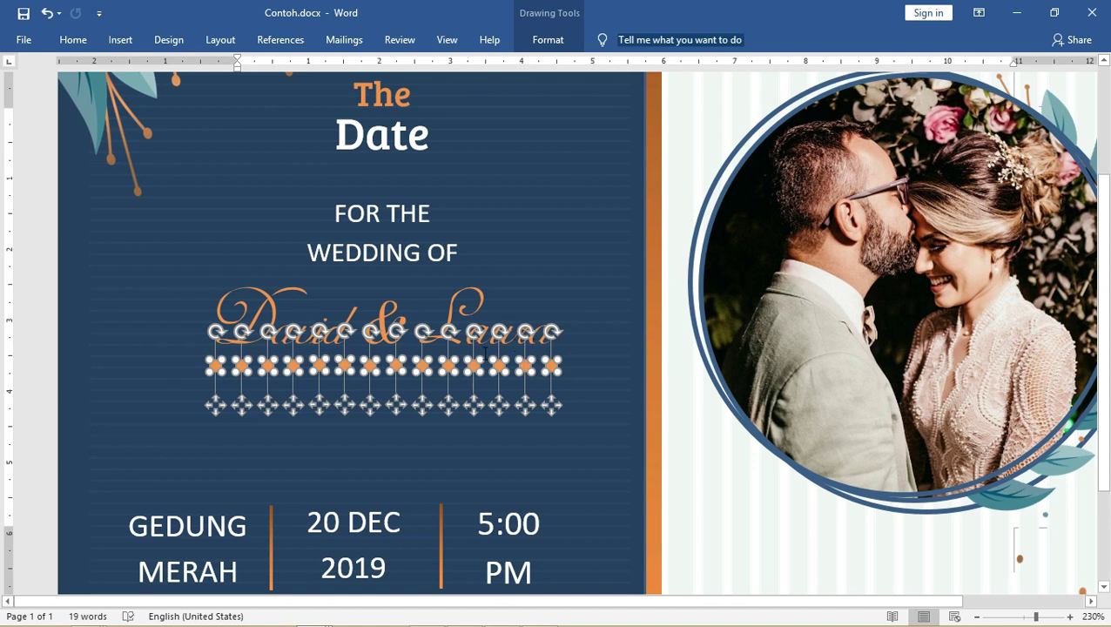
right_click(523, 364)
mouse_move(566, 192)
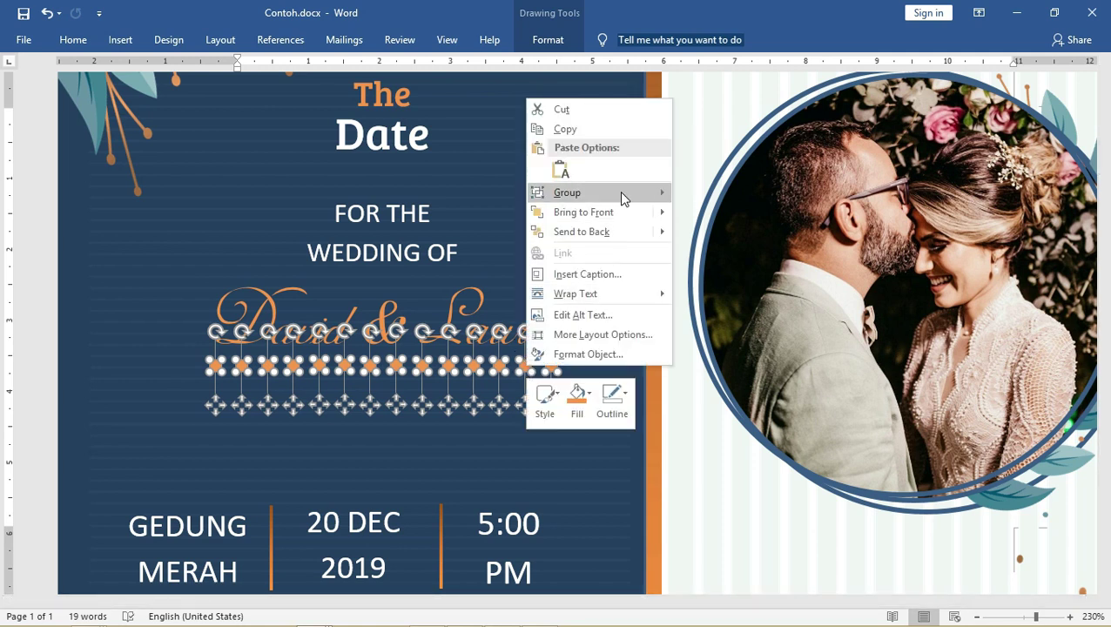
left_click(619, 190)
left_click(711, 195)
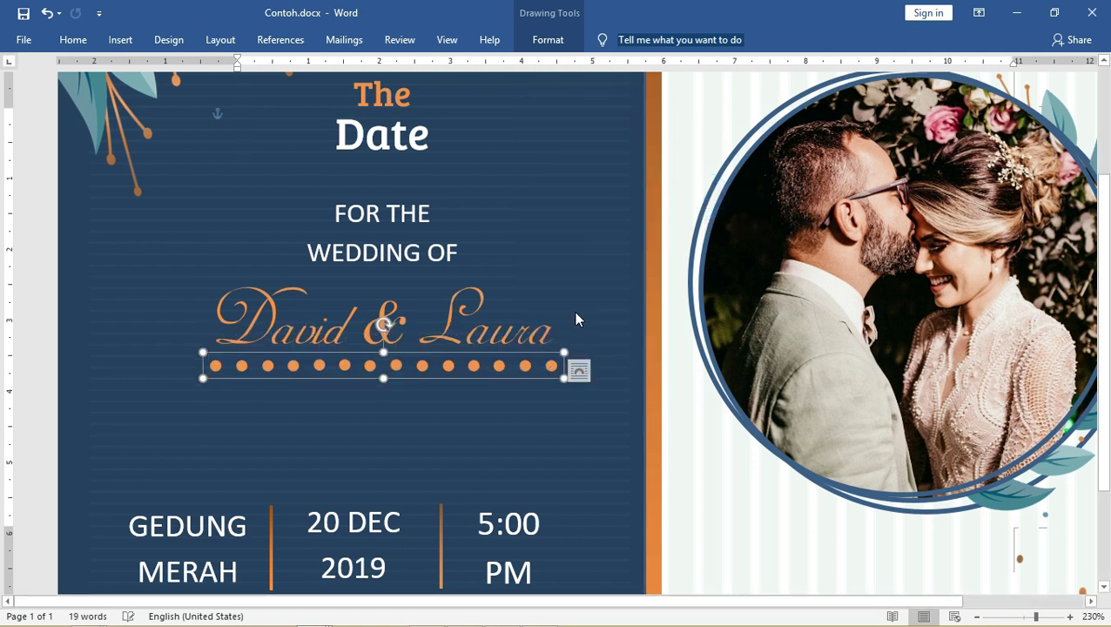
Make the name David white.
left_click(518, 324)
left_click_drag(417, 318, 547, 335)
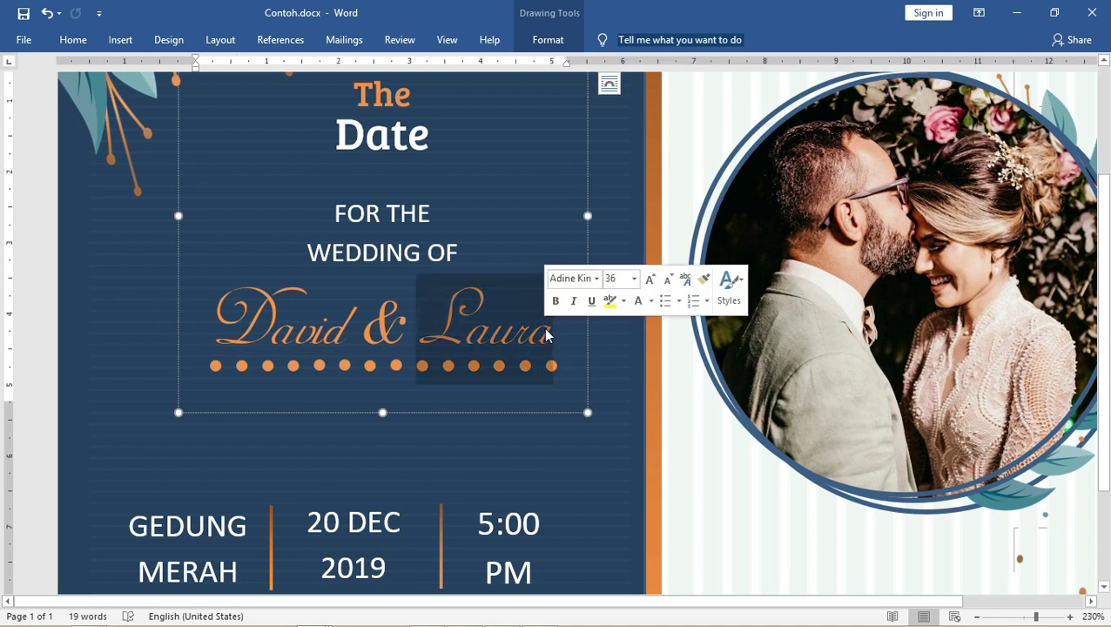
left_click_drag(341, 319, 210, 319)
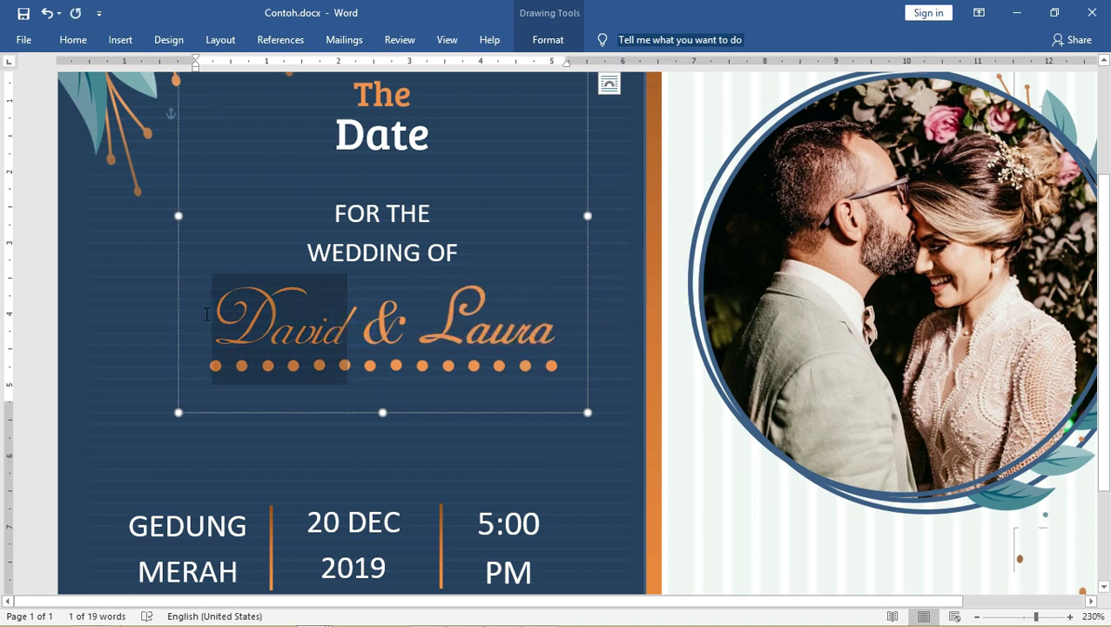
left_click(75, 41)
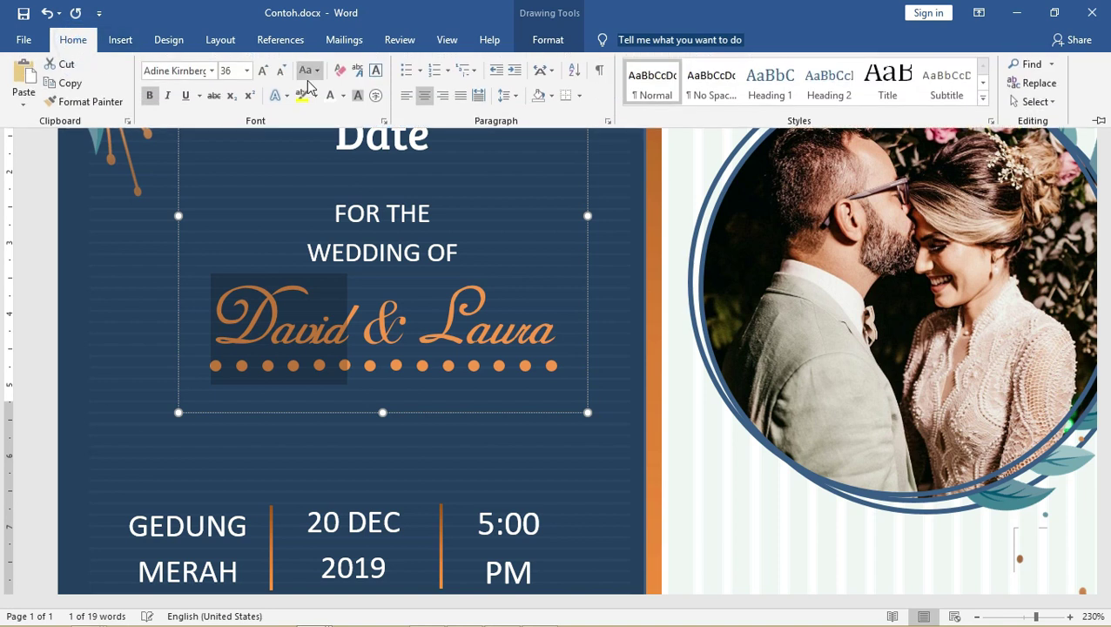
left_click(331, 95)
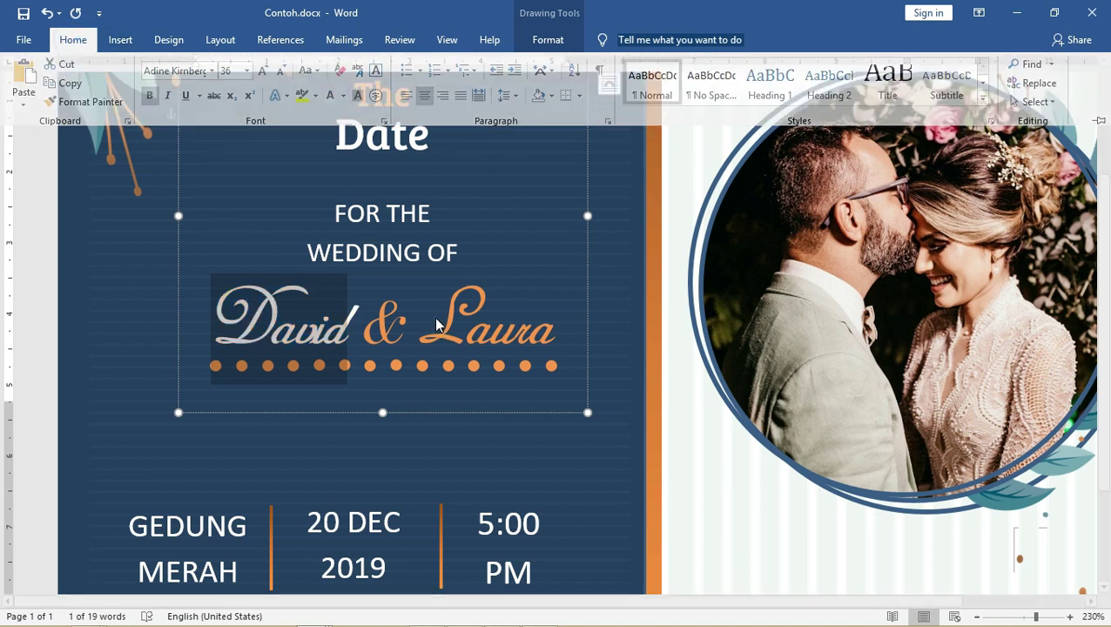
Make the name Laura white to match David.
left_click_drag(417, 318, 565, 327)
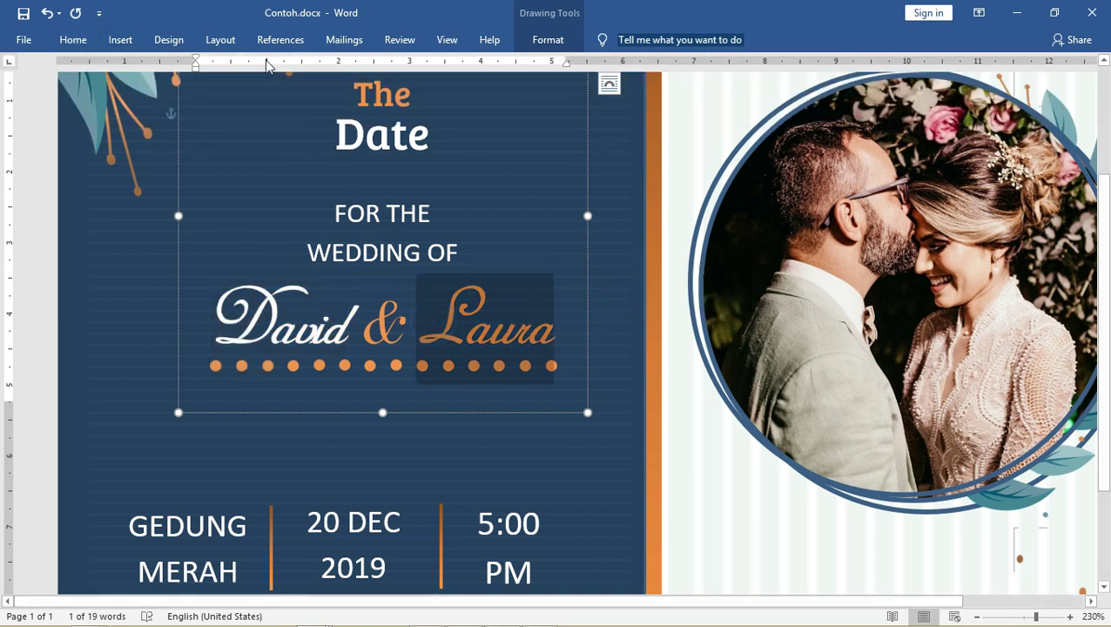
left_click(73, 40)
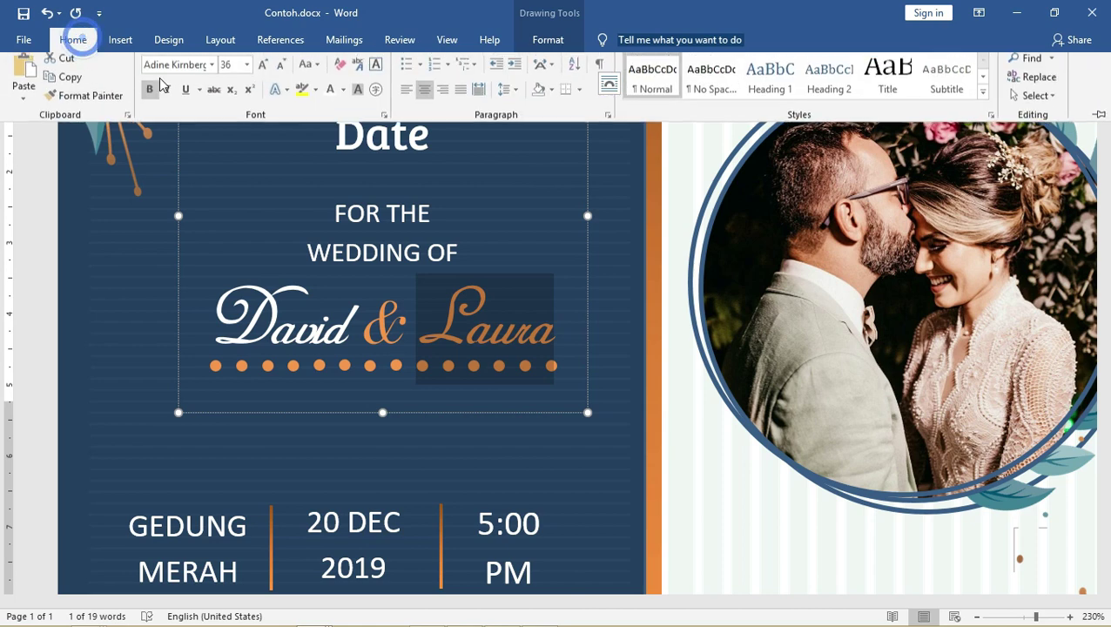
left_click(330, 96)
left_click(59, 252)
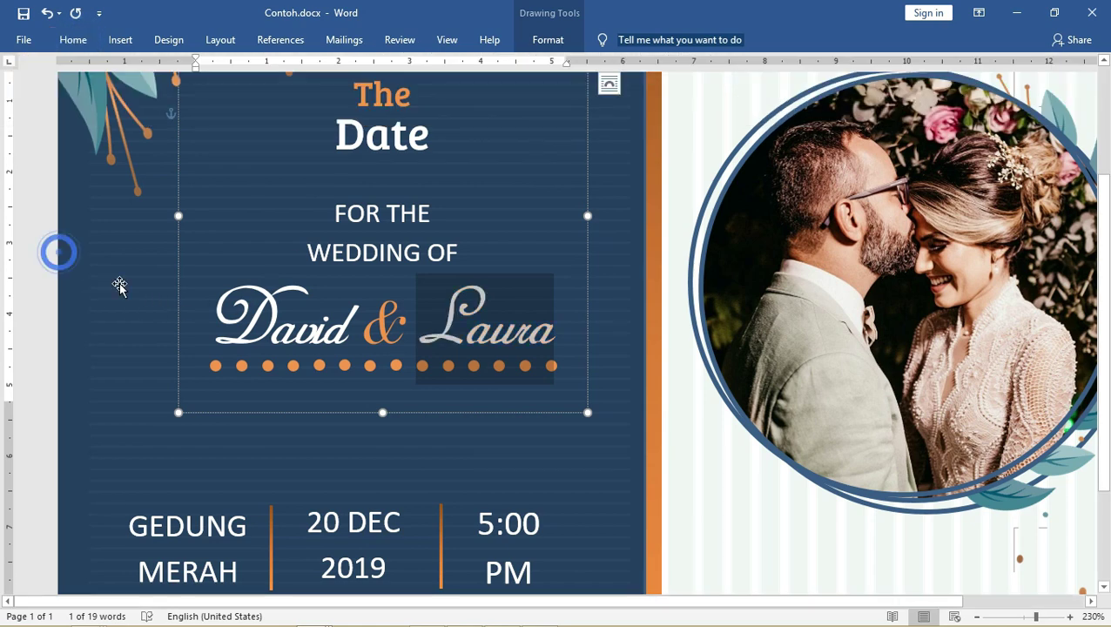
left_click(119, 282)
scroll(153, 282, "down", 3)
scroll(156, 290, "down", 2)
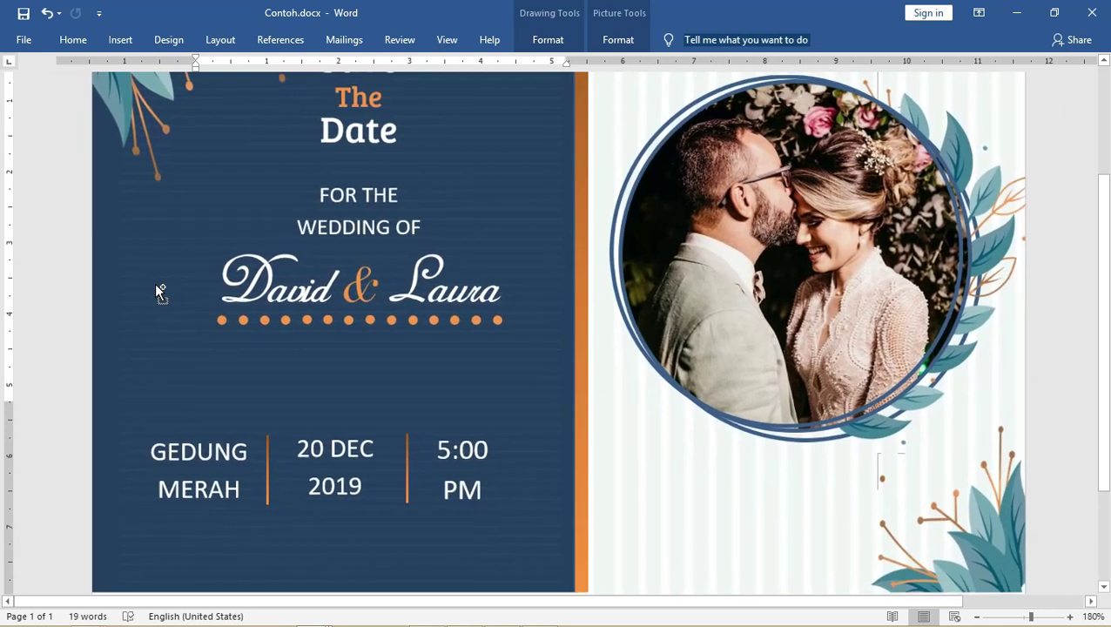
left_click(102, 283)
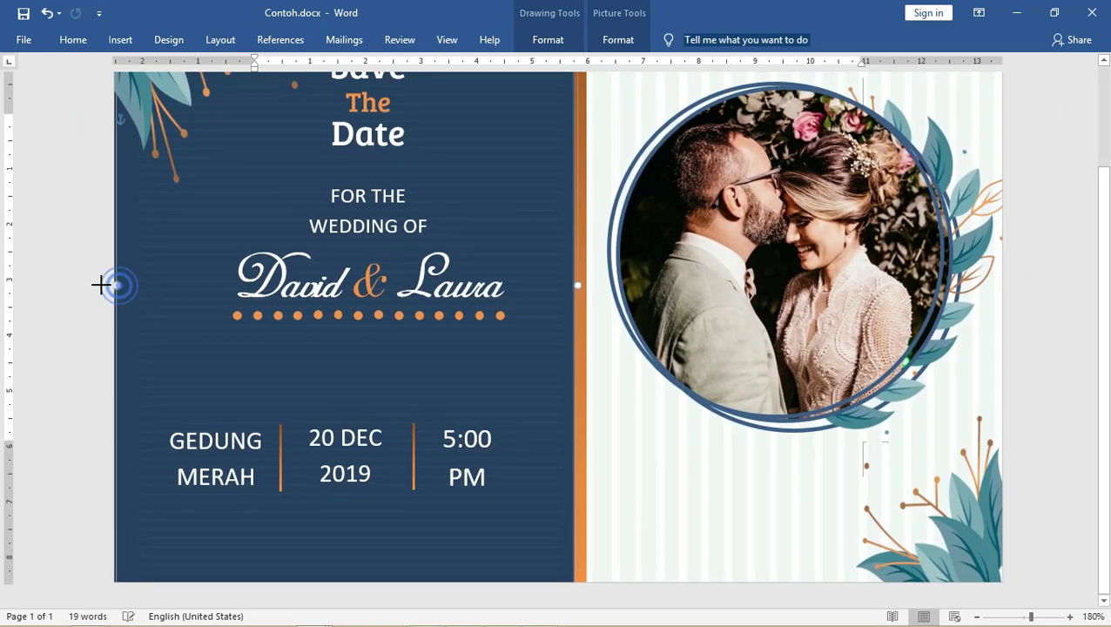
scroll(557, 342, "down", 1)
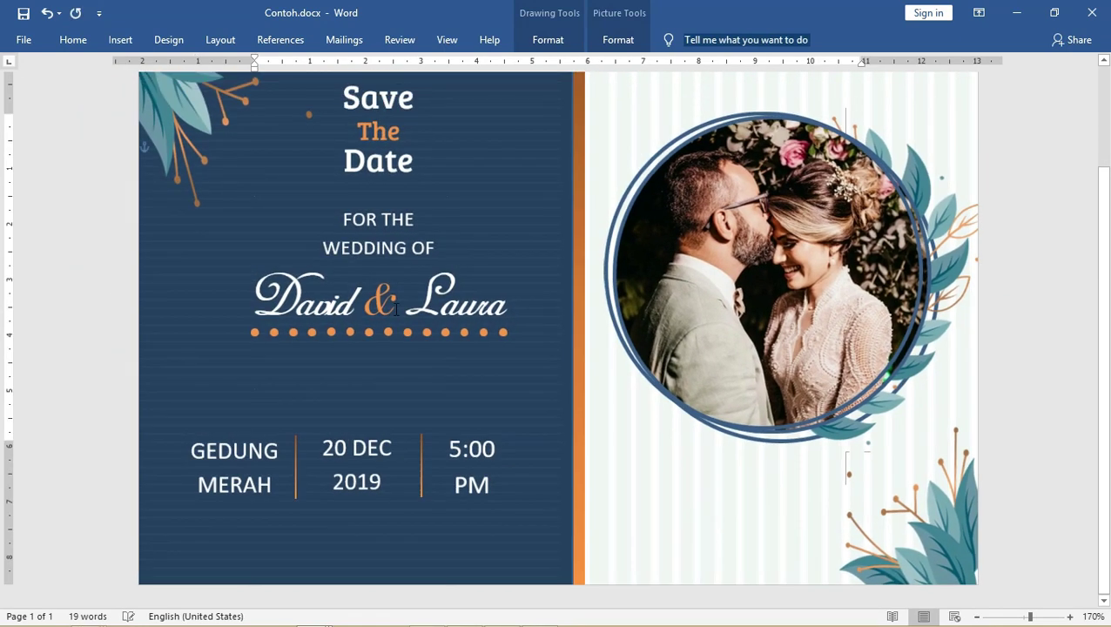
scroll(557, 342, "down", 1)
scroll(557, 342, "down", 1)
left_click(546, 341)
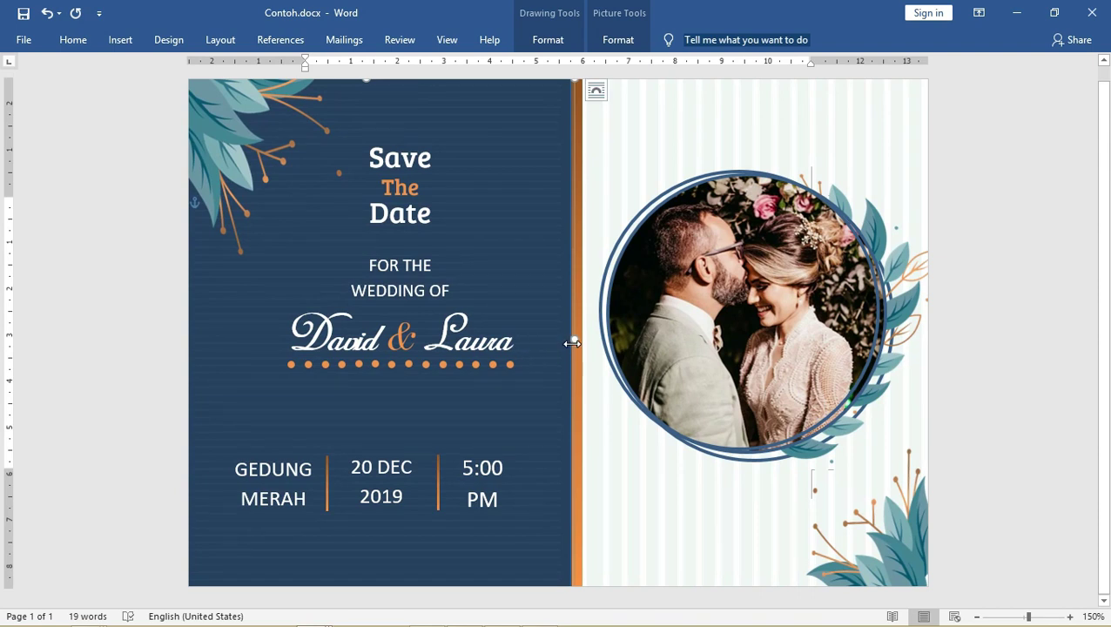
left_click_drag(576, 339, 583, 339)
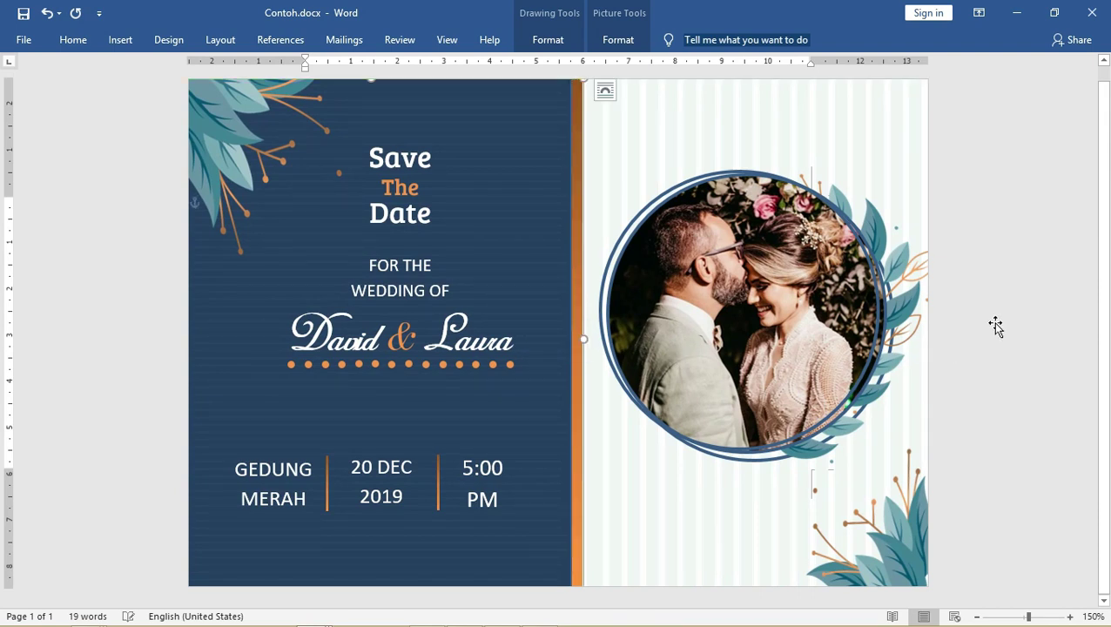
left_click(1014, 287)
scroll(575, 298, "down", 1)
scroll(571, 288, "down", 1)
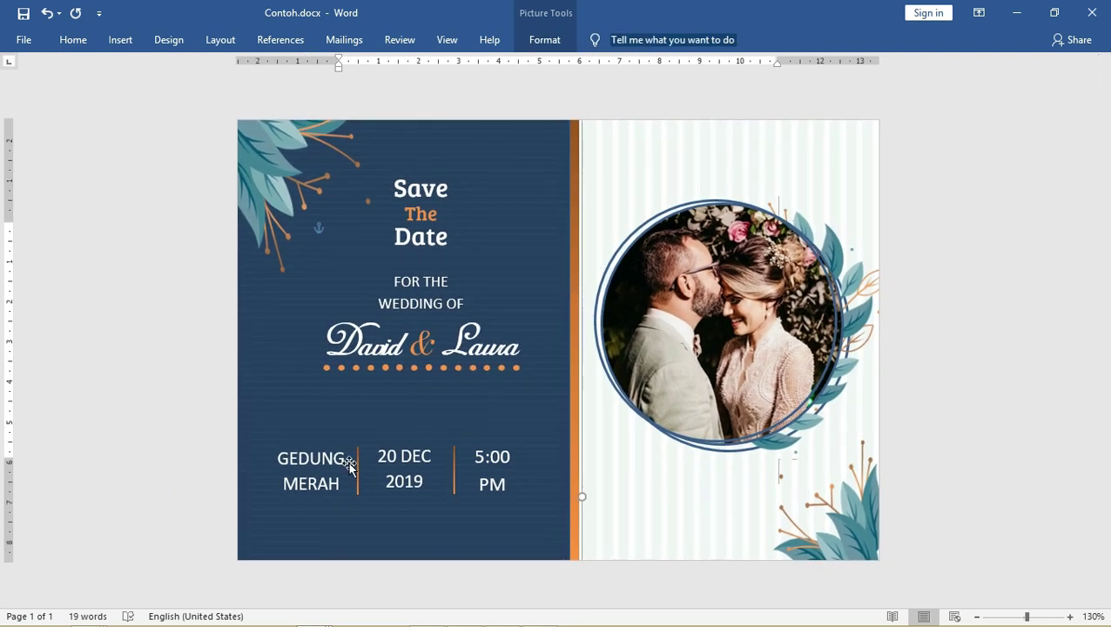
left_click(315, 468)
left_click(385, 353)
left_click(186, 418)
key("ctrl+a")
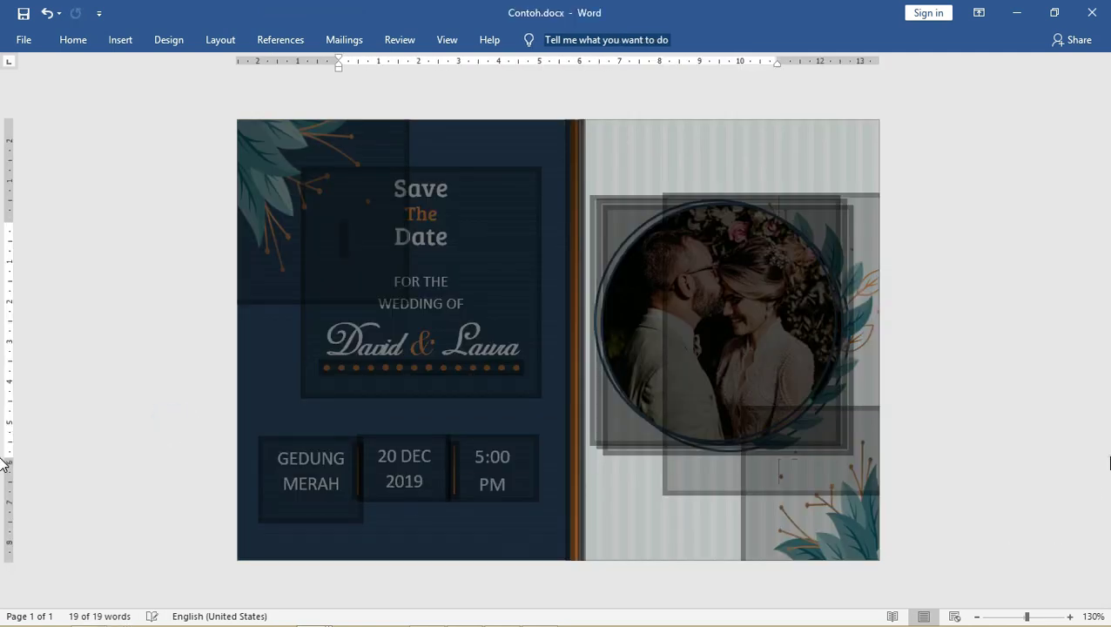
left_click(644, 133)
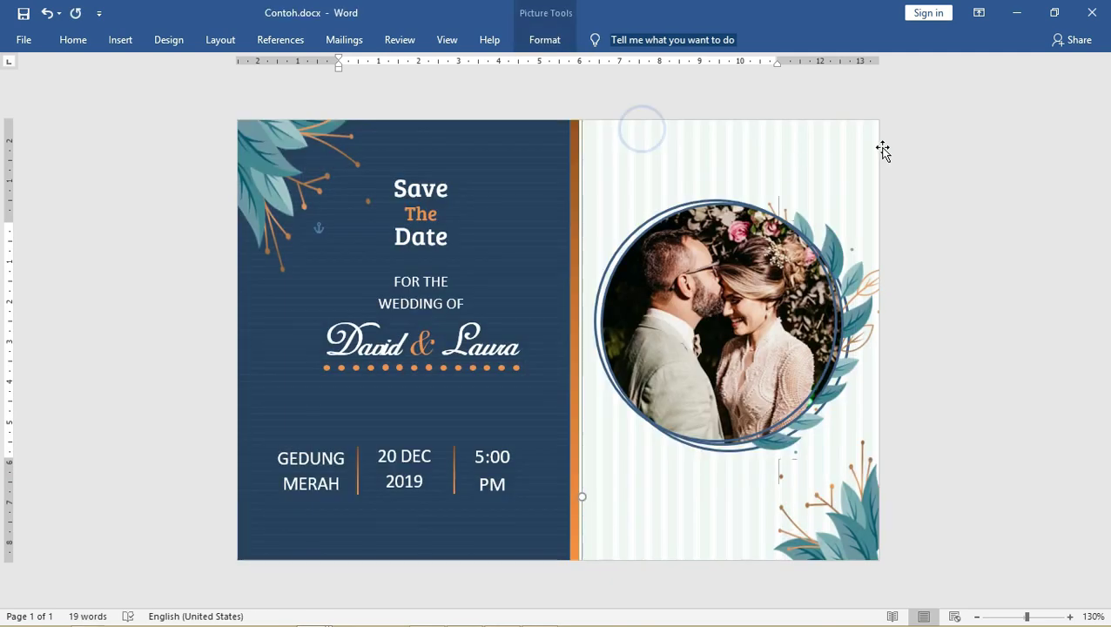
left_click(311, 460)
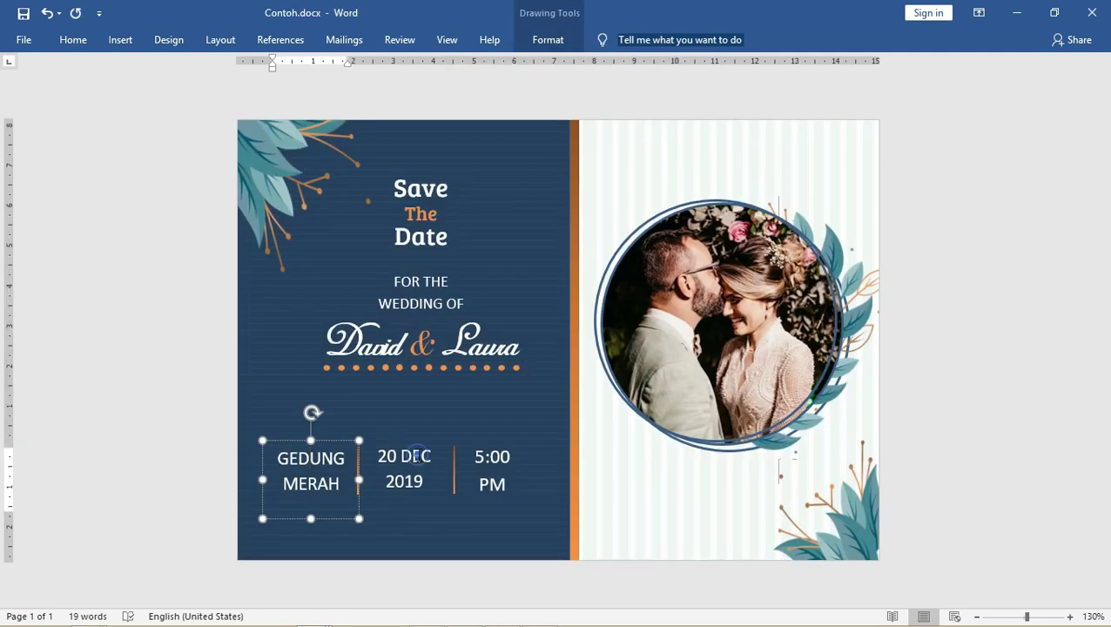
left_click(363, 461, "shift")
left_click(357, 454)
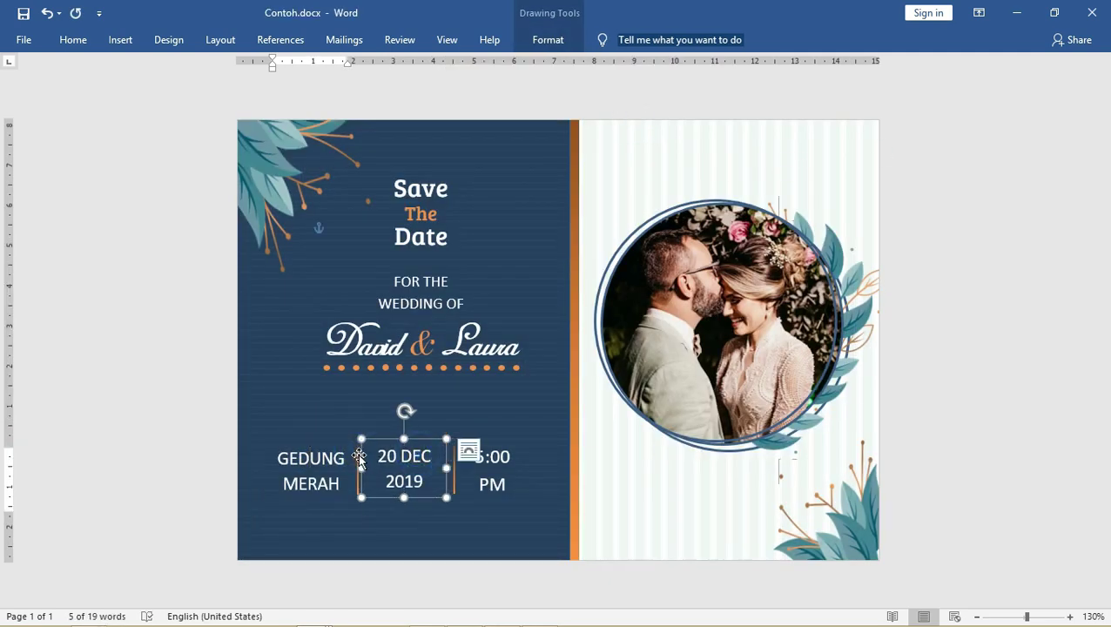
left_click(358, 456)
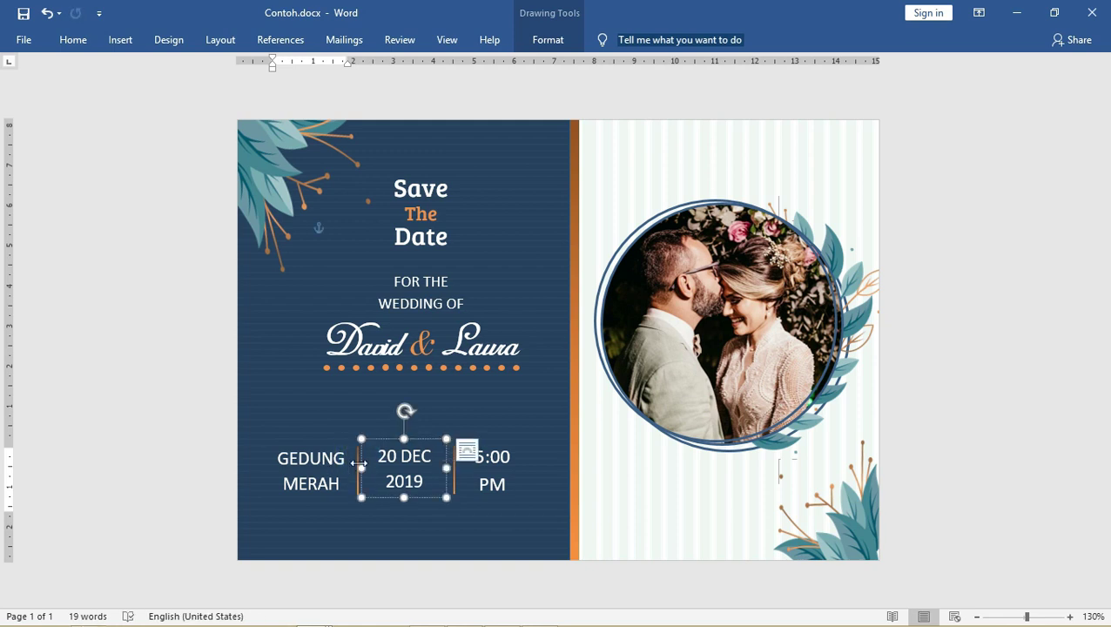
left_click(358, 459)
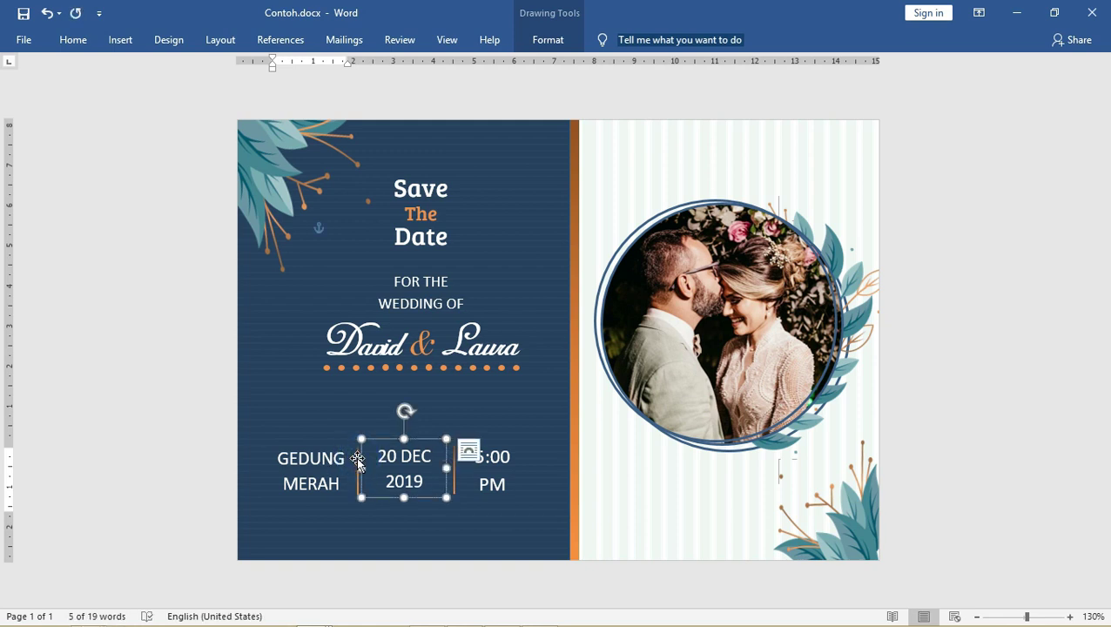
left_click(358, 458)
left_click(420, 348)
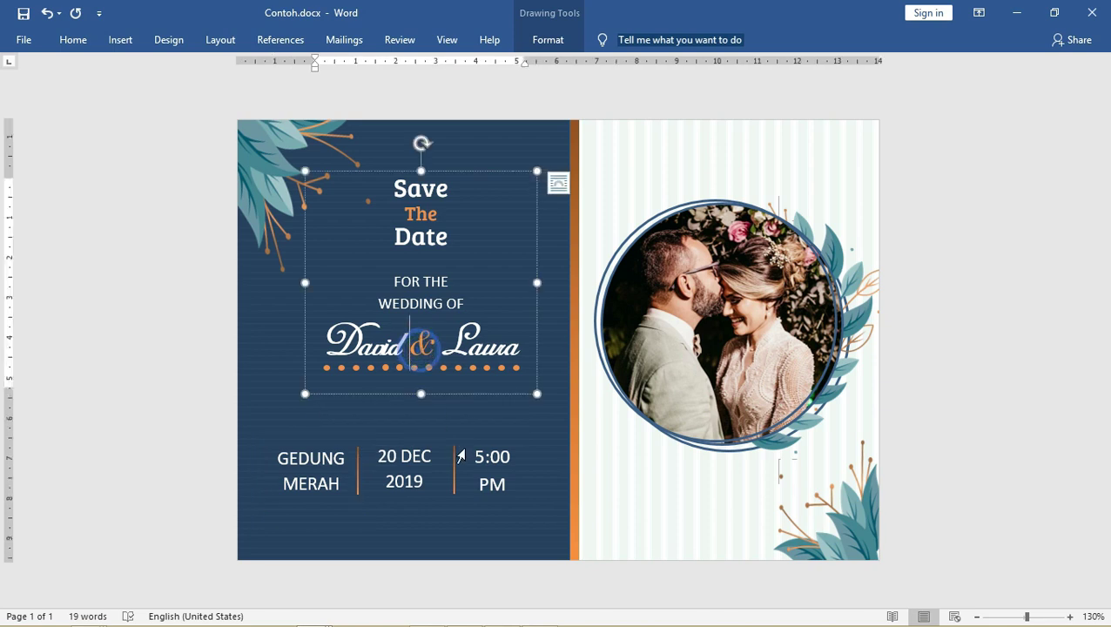
scroll(397, 440, "up", 3)
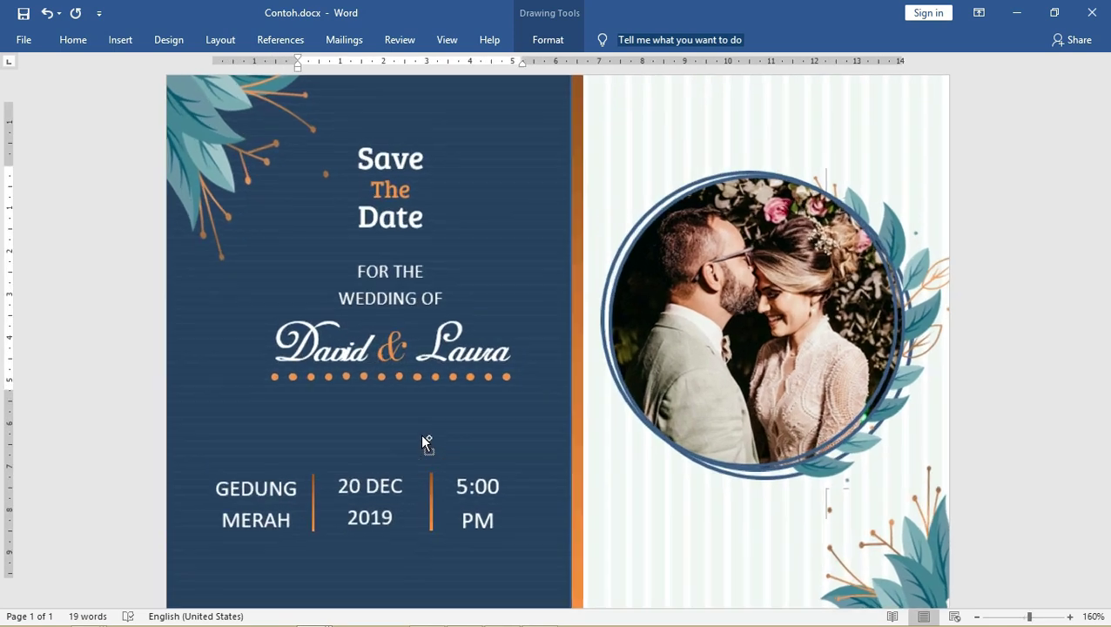
scroll(1093, 347, "up", 2)
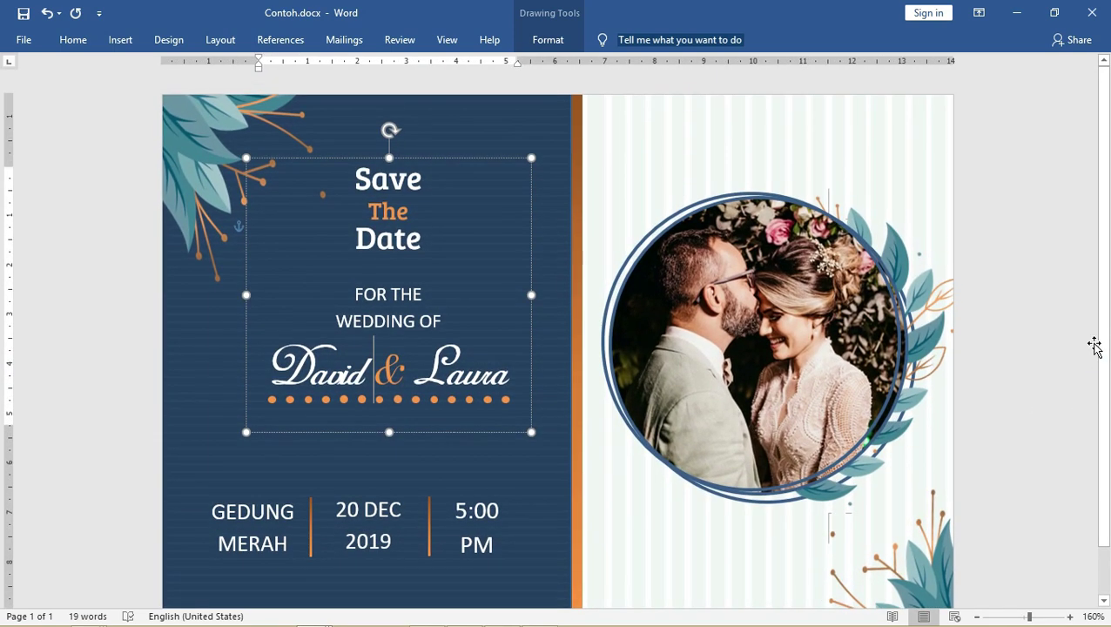
scroll(575, 441, "down", 1)
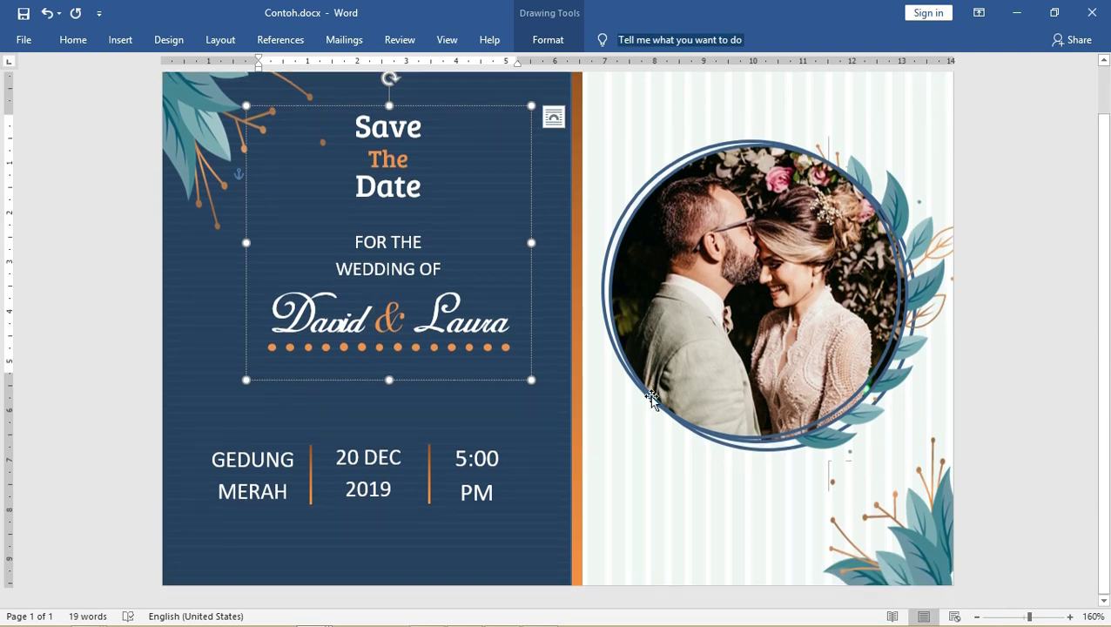
scroll(651, 398, "up", 1)
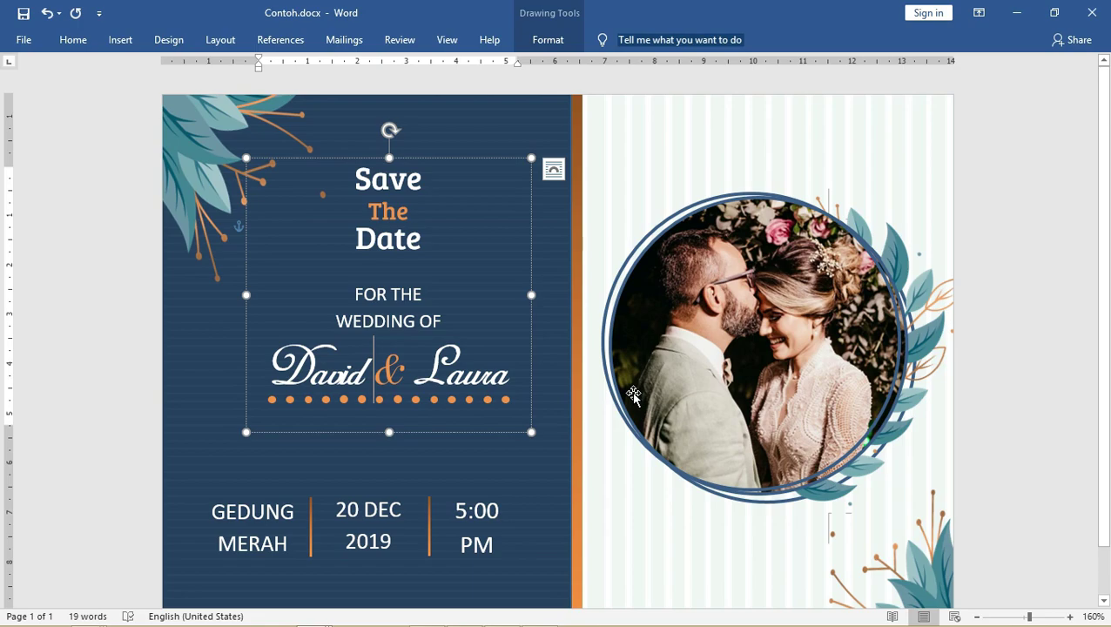